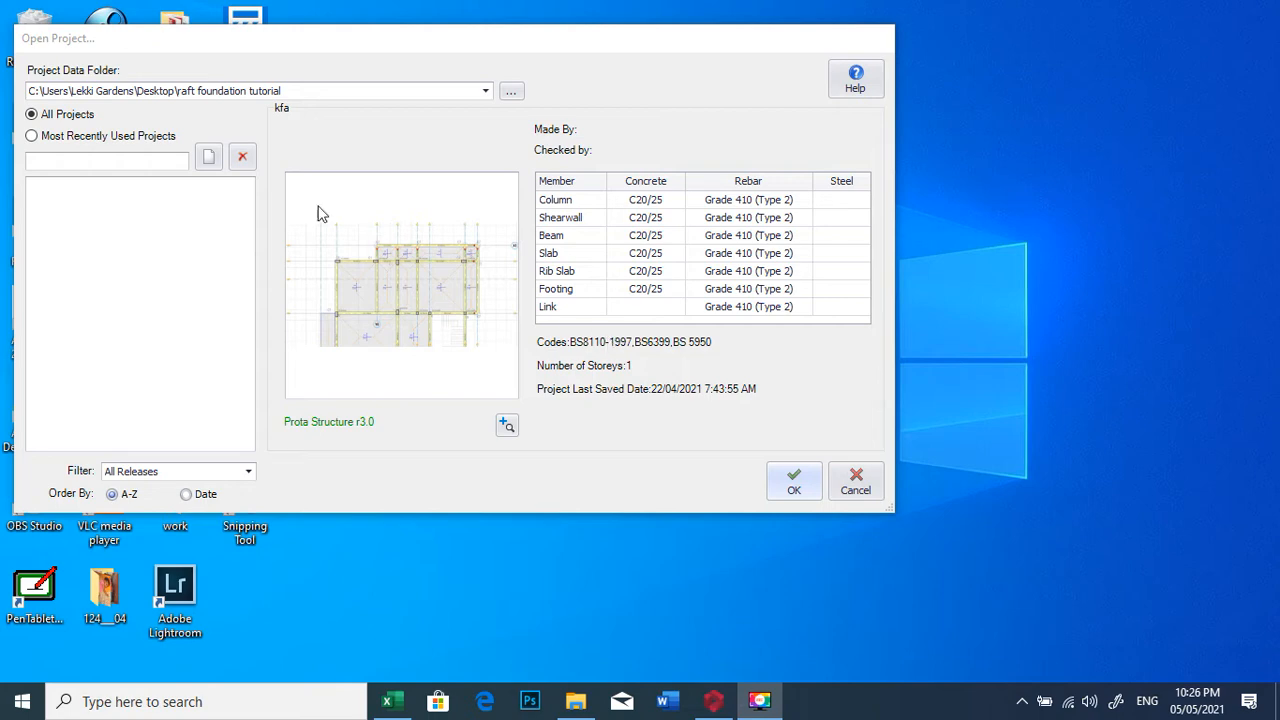
- Create a new project with the code raft-foundation and import the UK (BS8110) settings template into it
left_click(208, 158)
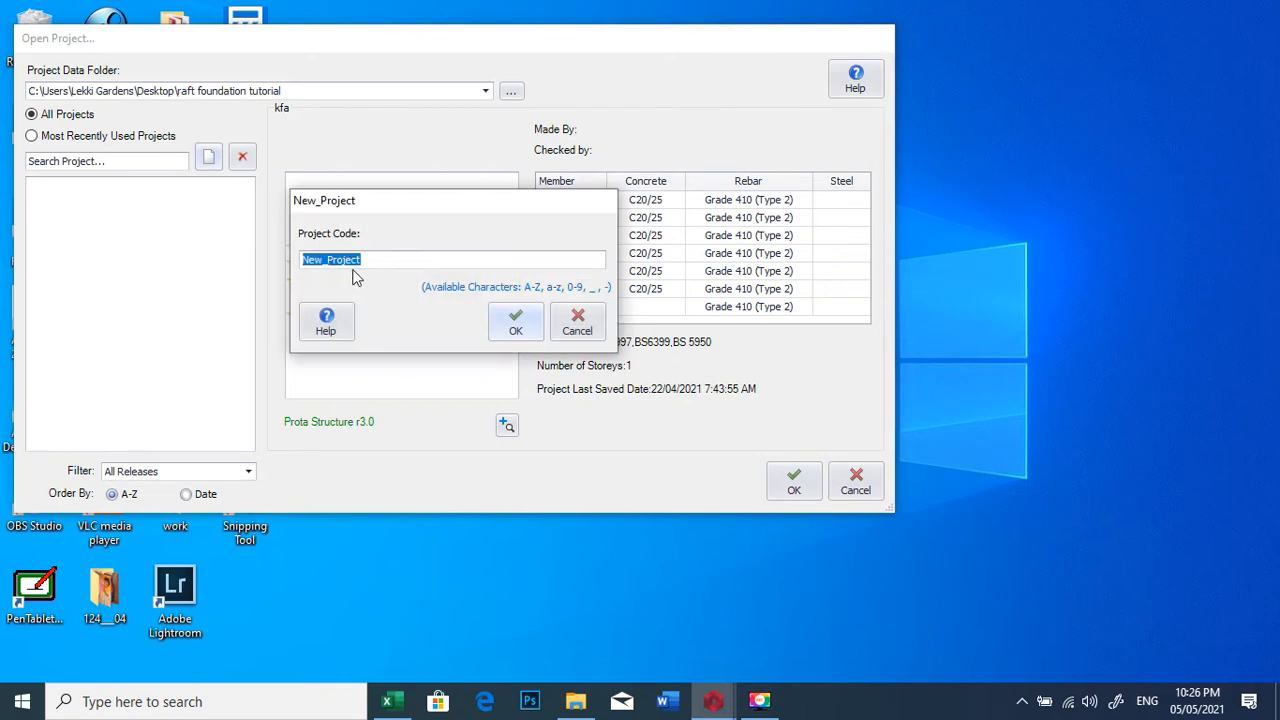
type("raft")
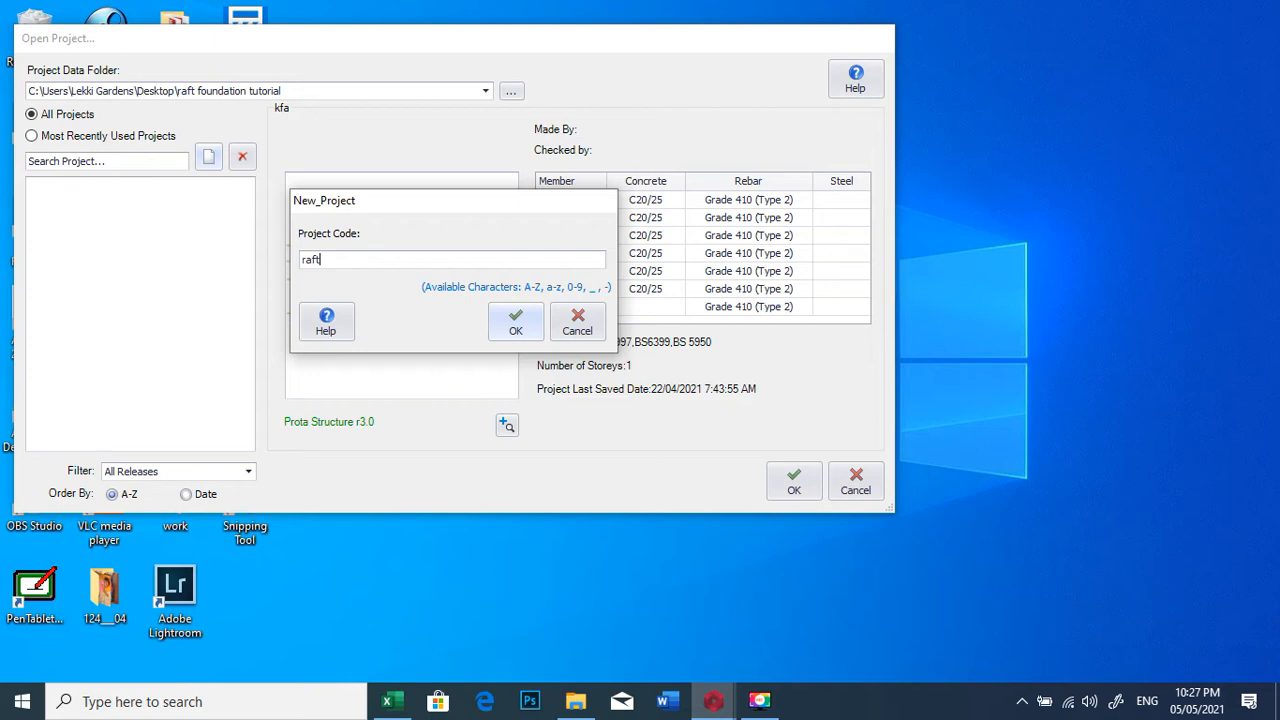
type("-foundation")
left_click(515, 320)
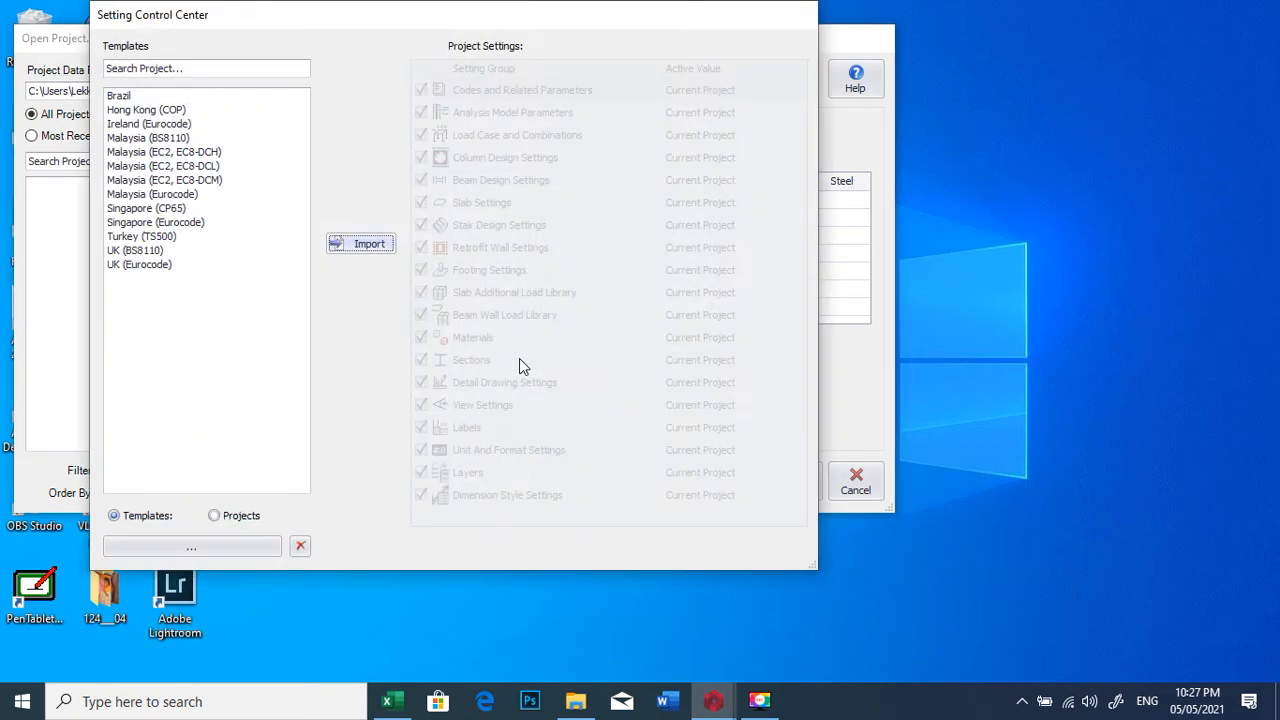
left_click(138, 253)
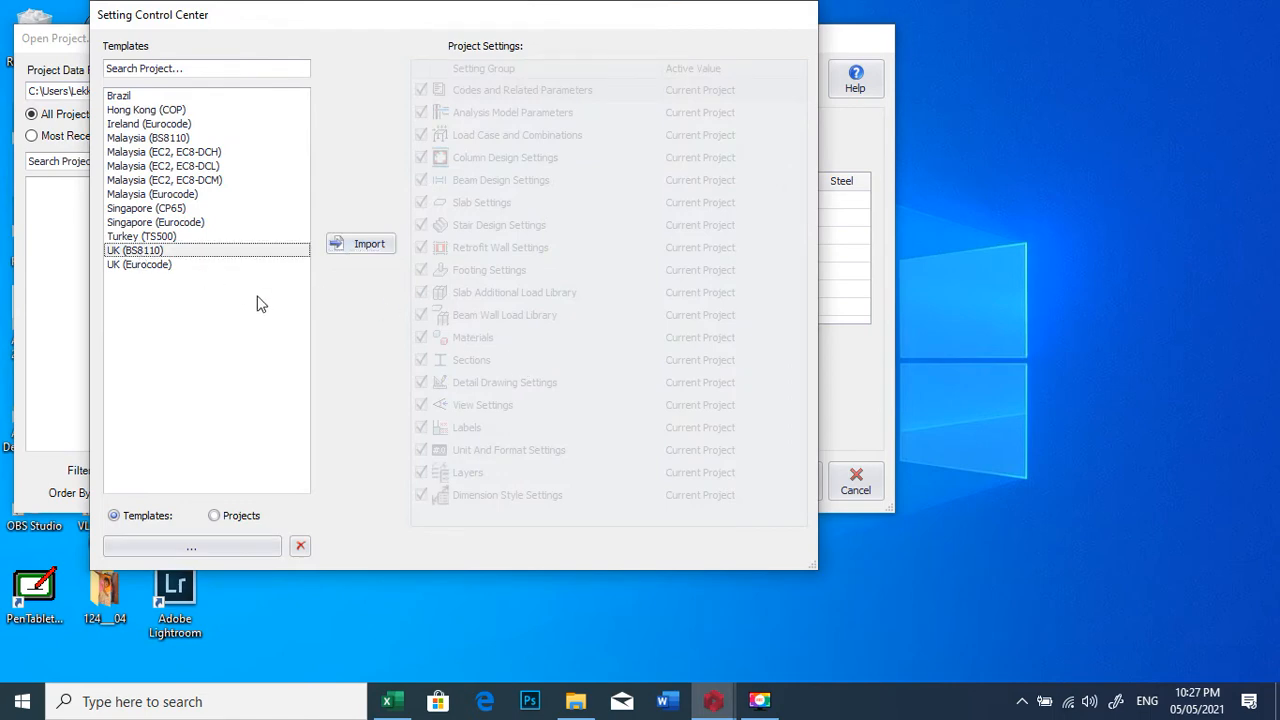
left_click(360, 245)
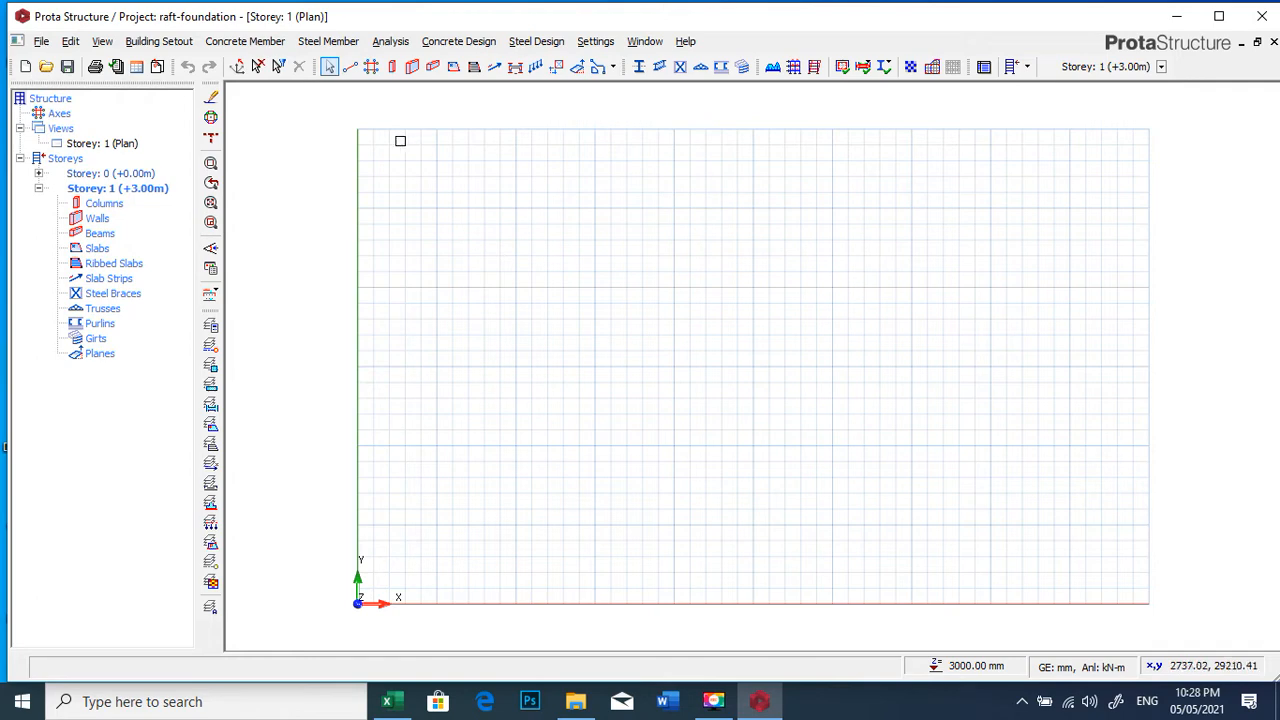
- Generate an orthogonal axis grid from reference point 10000, 20000 with axis spacings of 4000*3 in both directions
left_click(371, 68)
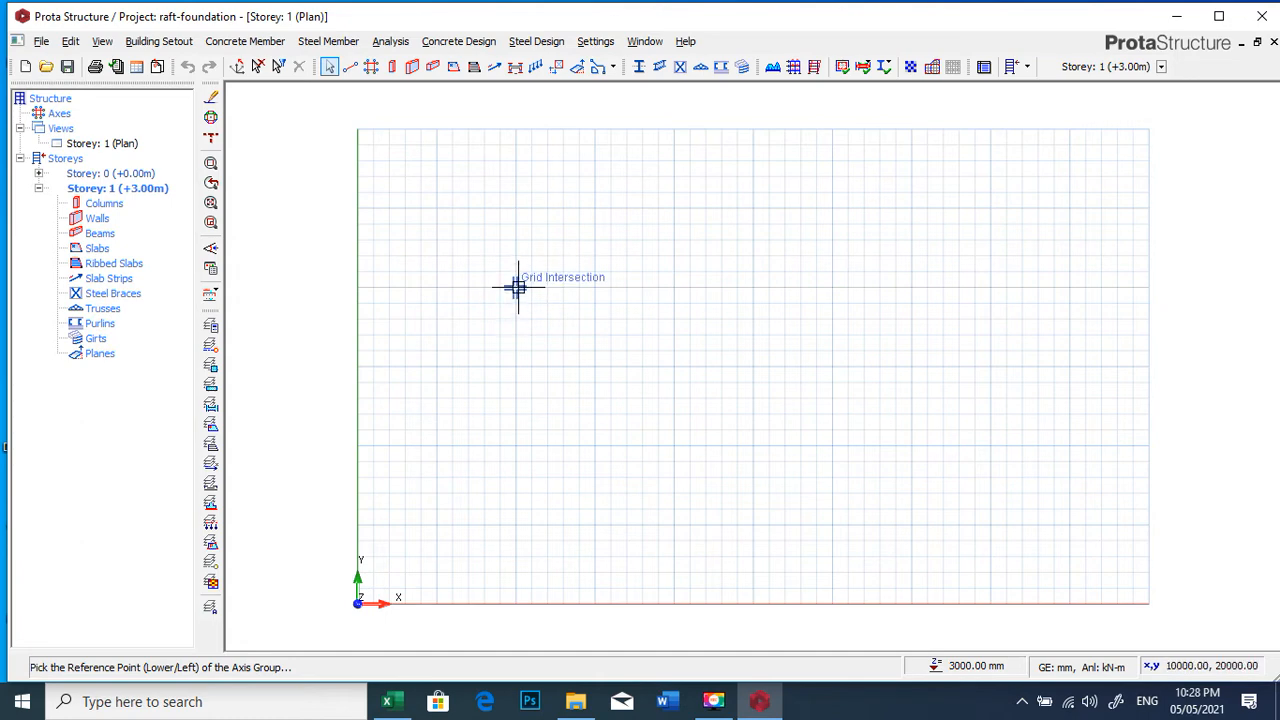
left_click(516, 287)
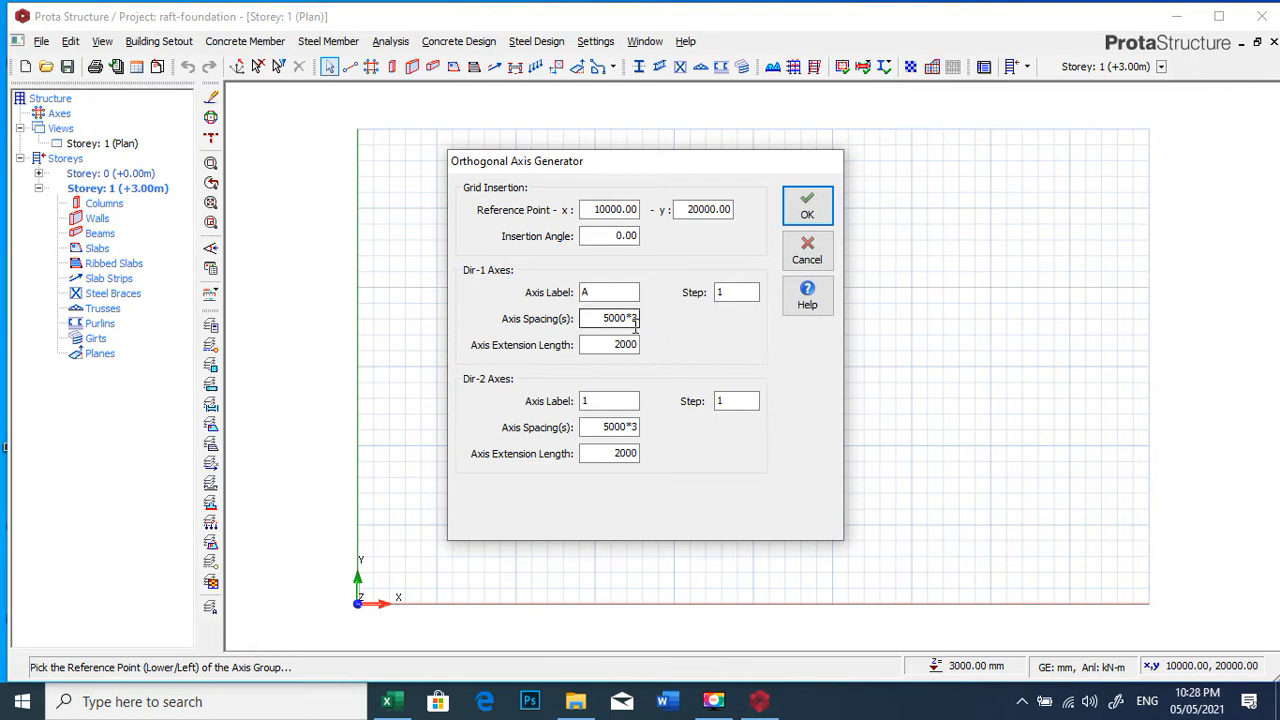
left_click(607, 318)
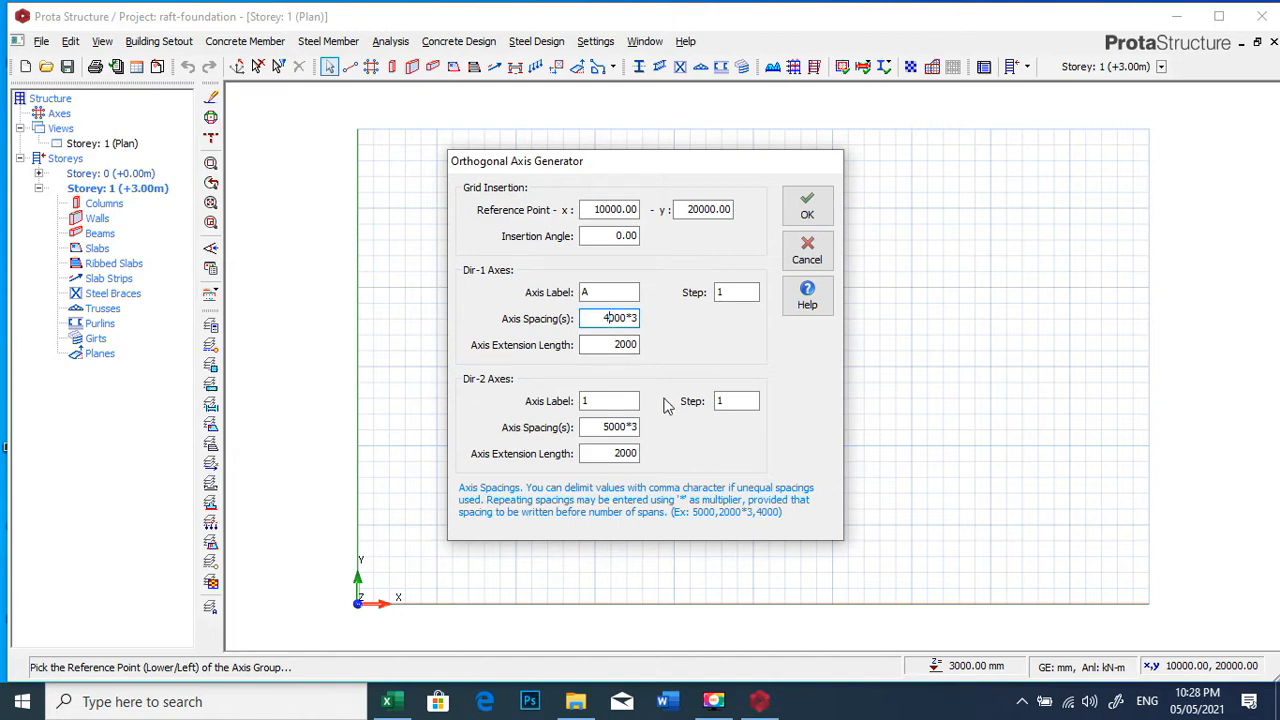
left_click(609, 427)
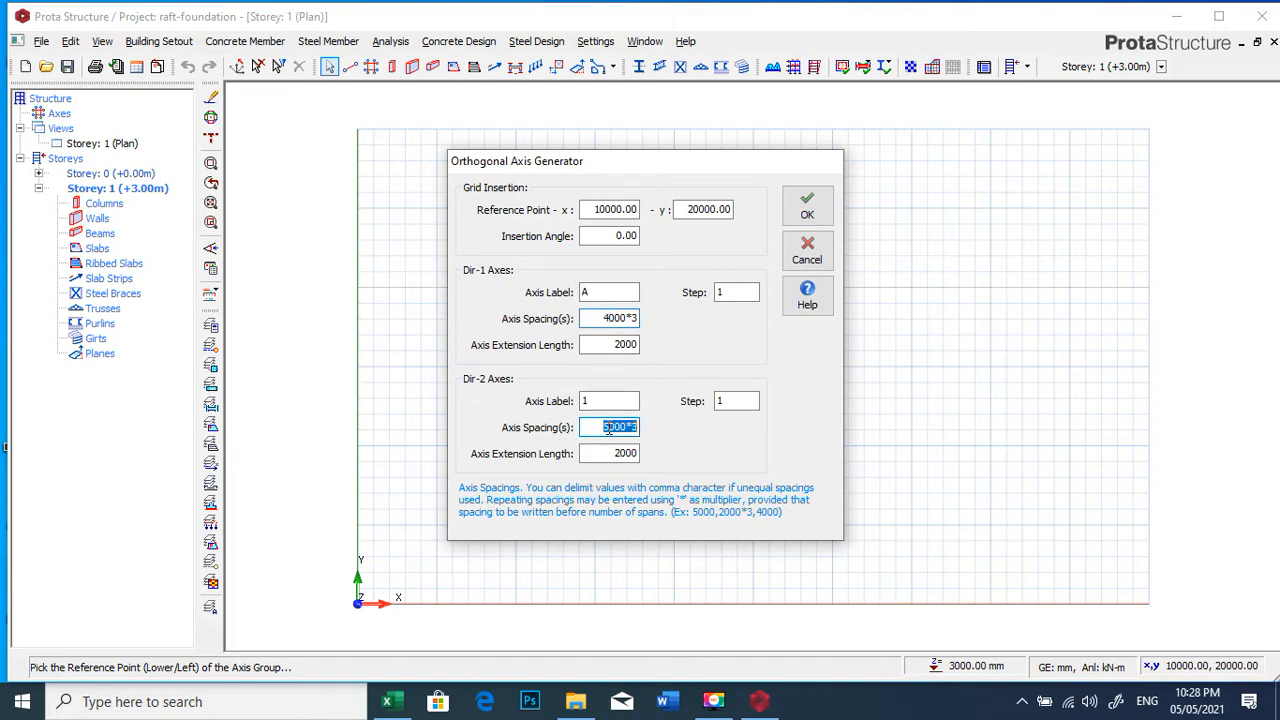
left_click_drag(609, 427, 578, 440)
left_click(805, 207)
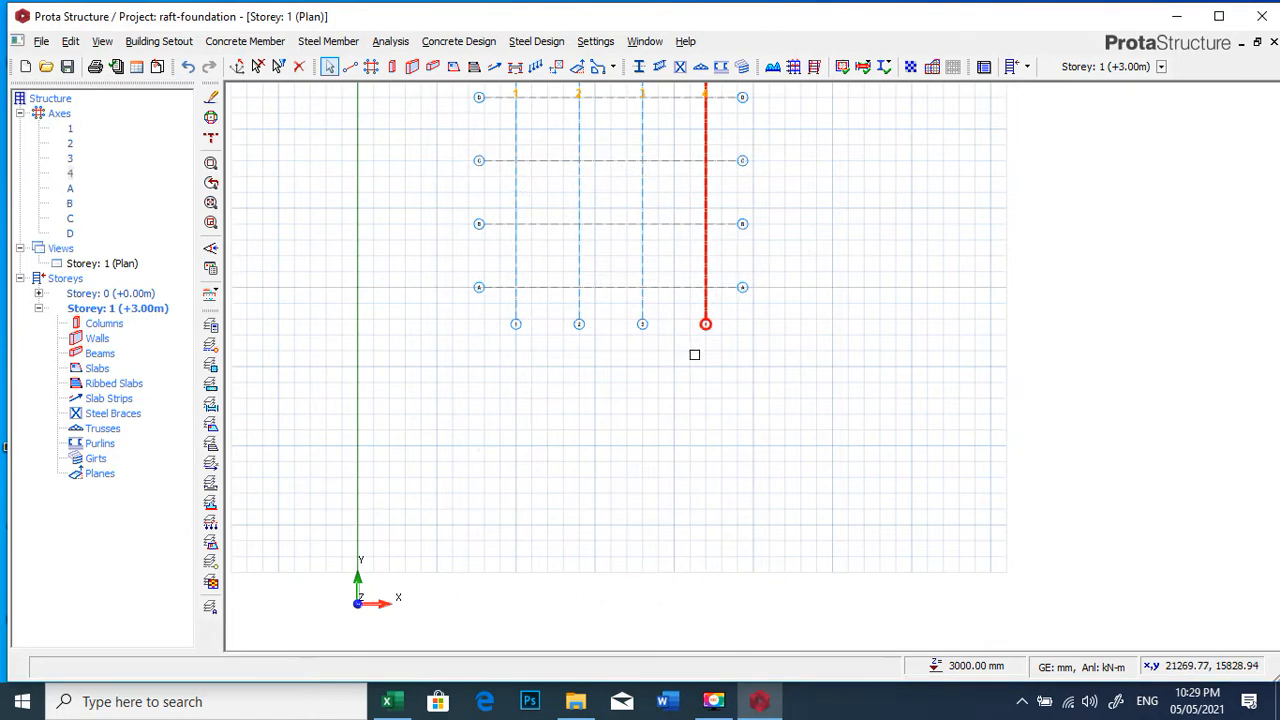
- Place 230 x 230 mm columns where axis D crosses axes 1, 2, 3 and 4
scroll(691, 349, "down", 3)
scroll(660, 294, "up", 4)
scroll(571, 177, "up", 3)
scroll(520, 246, "down", 4)
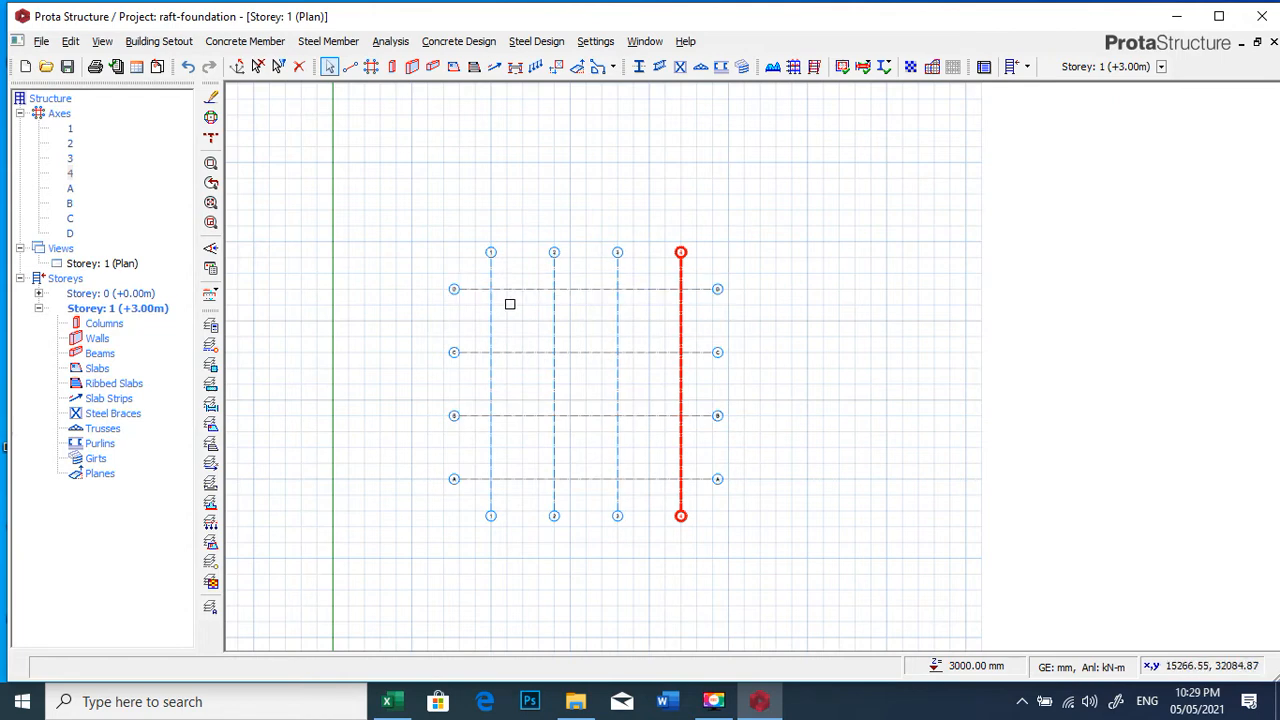
scroll(497, 295, "up", 2)
scroll(481, 231, "down", 1)
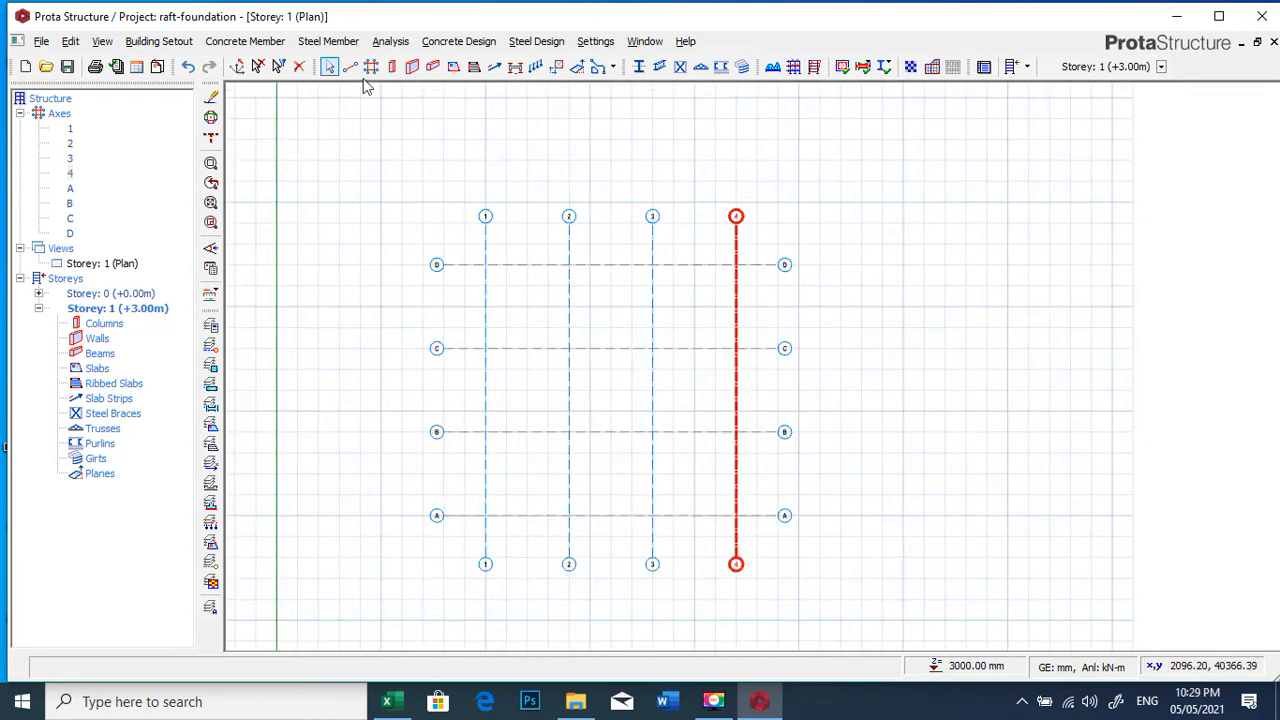
left_click(393, 67)
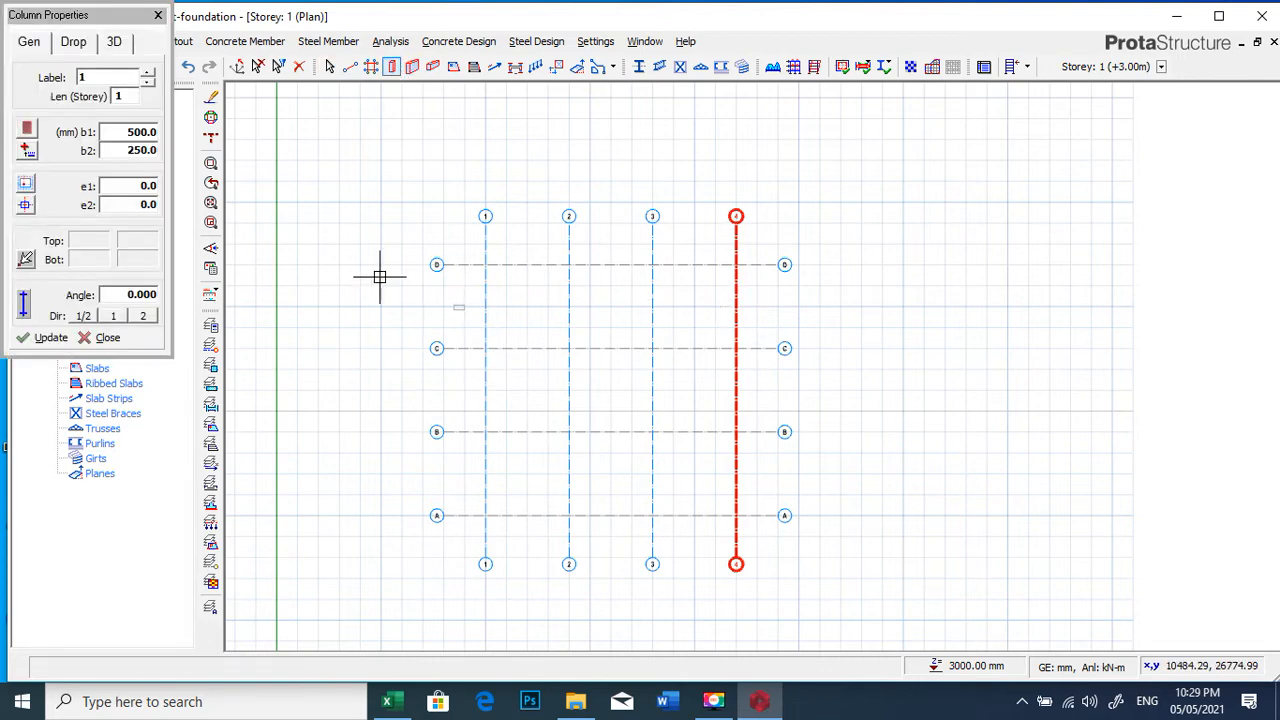
left_click(113, 132)
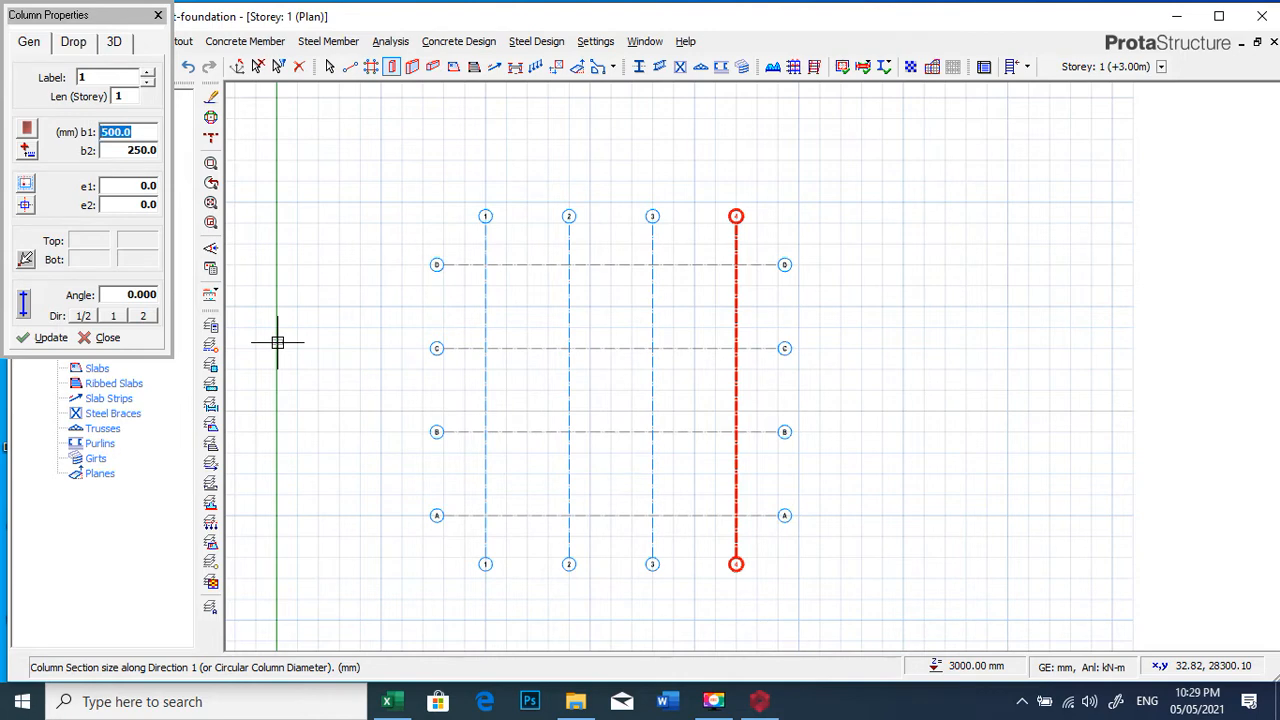
type("230")
left_click(122, 149)
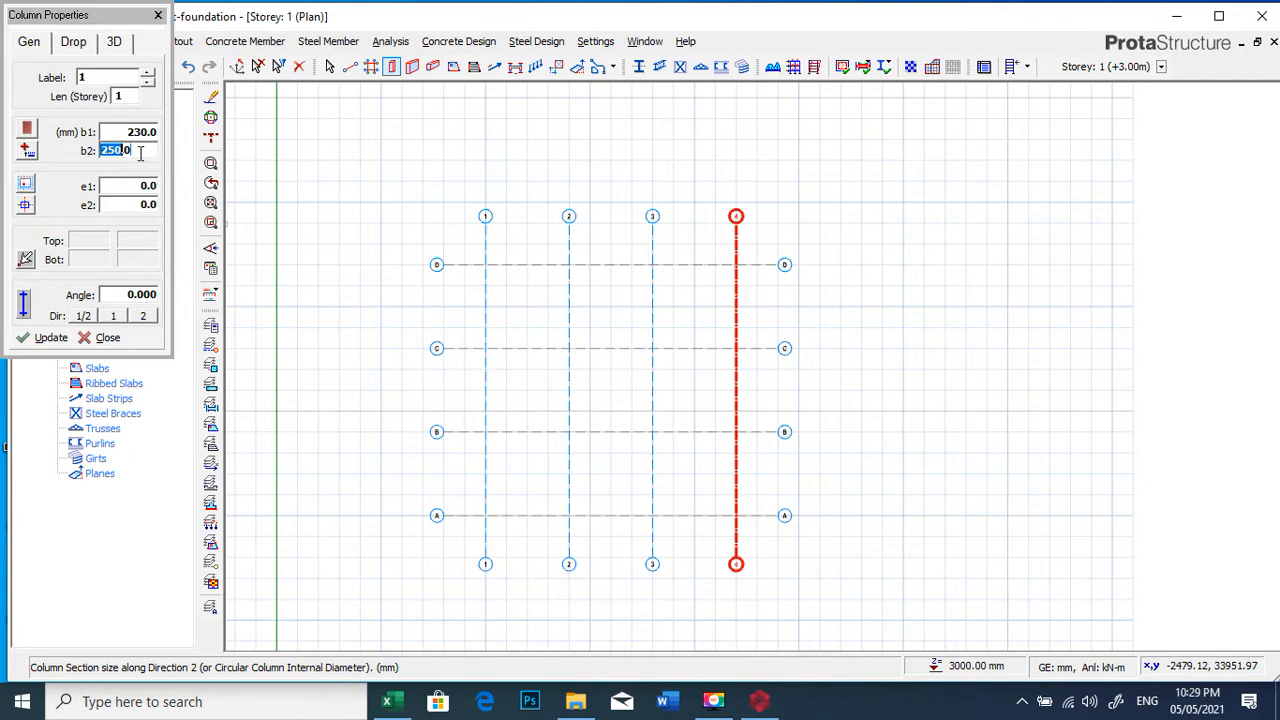
type("230")
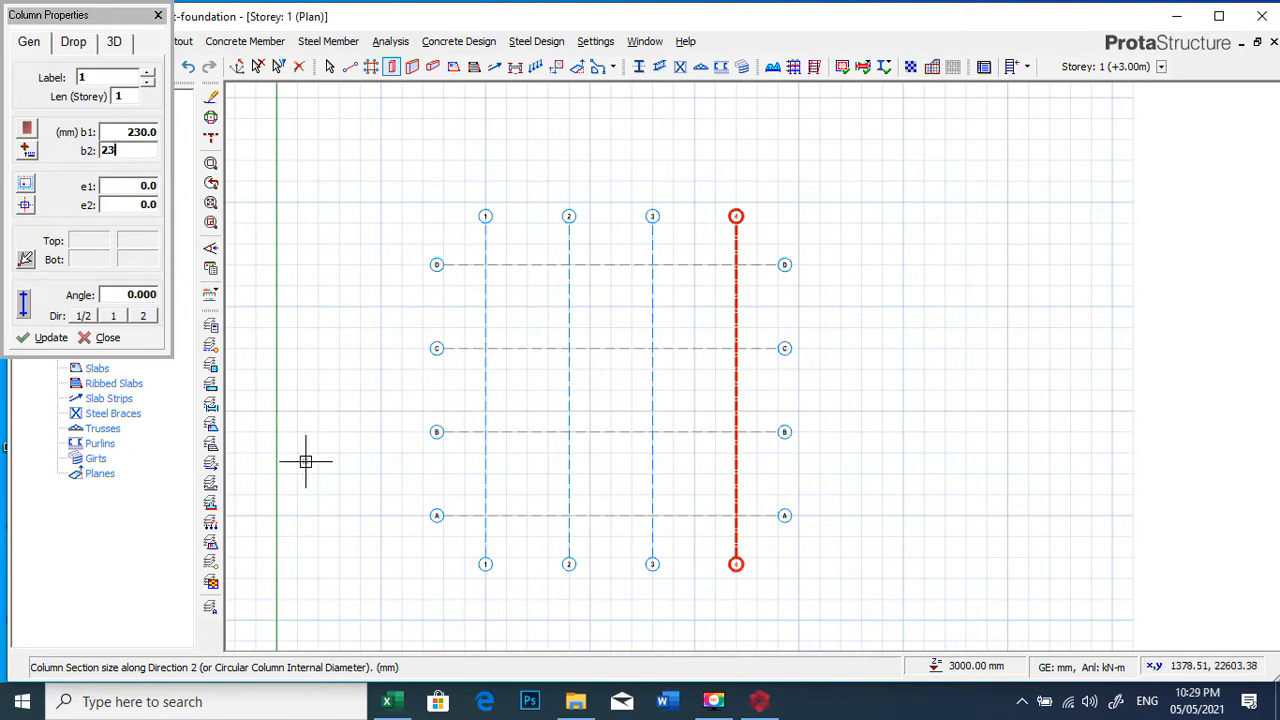
left_click(483, 267)
left_click(569, 265)
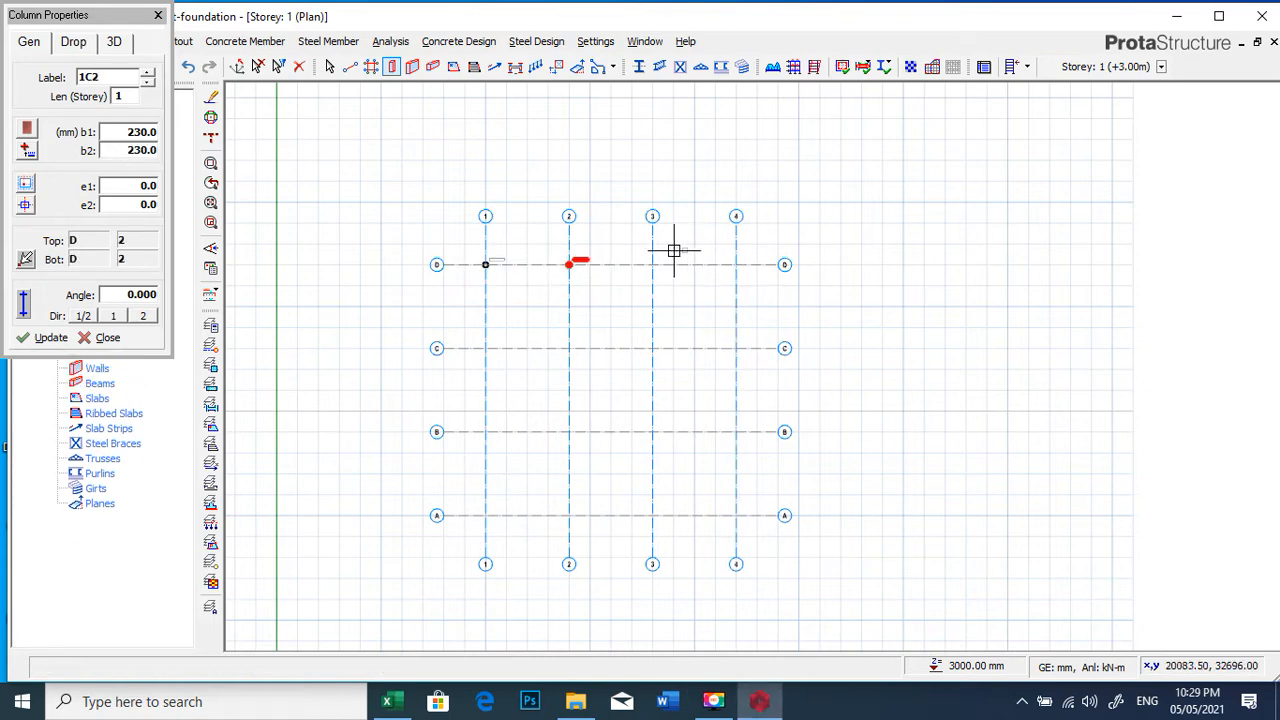
left_click(652, 265)
left_click(737, 265)
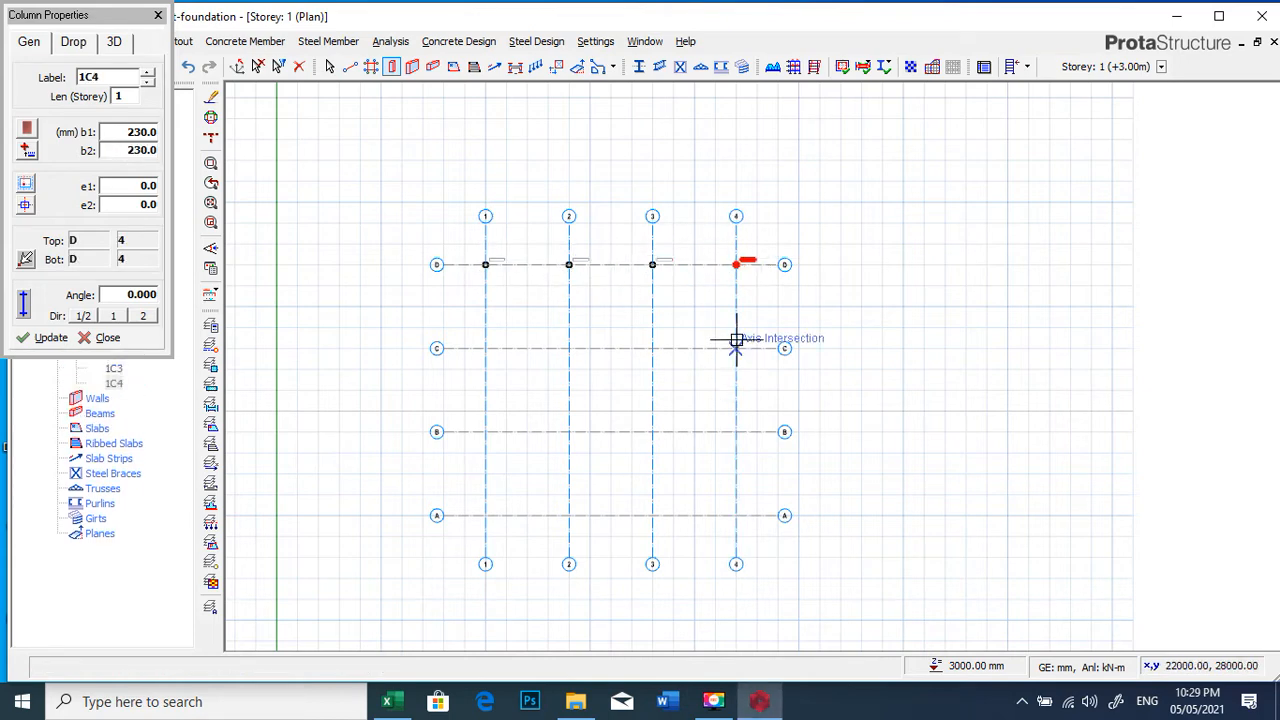
- Place 230 x 230 mm columns at all four intersections on axis C and all four on axis B
left_click(736, 348)
left_click(652, 348)
left_click(569, 348)
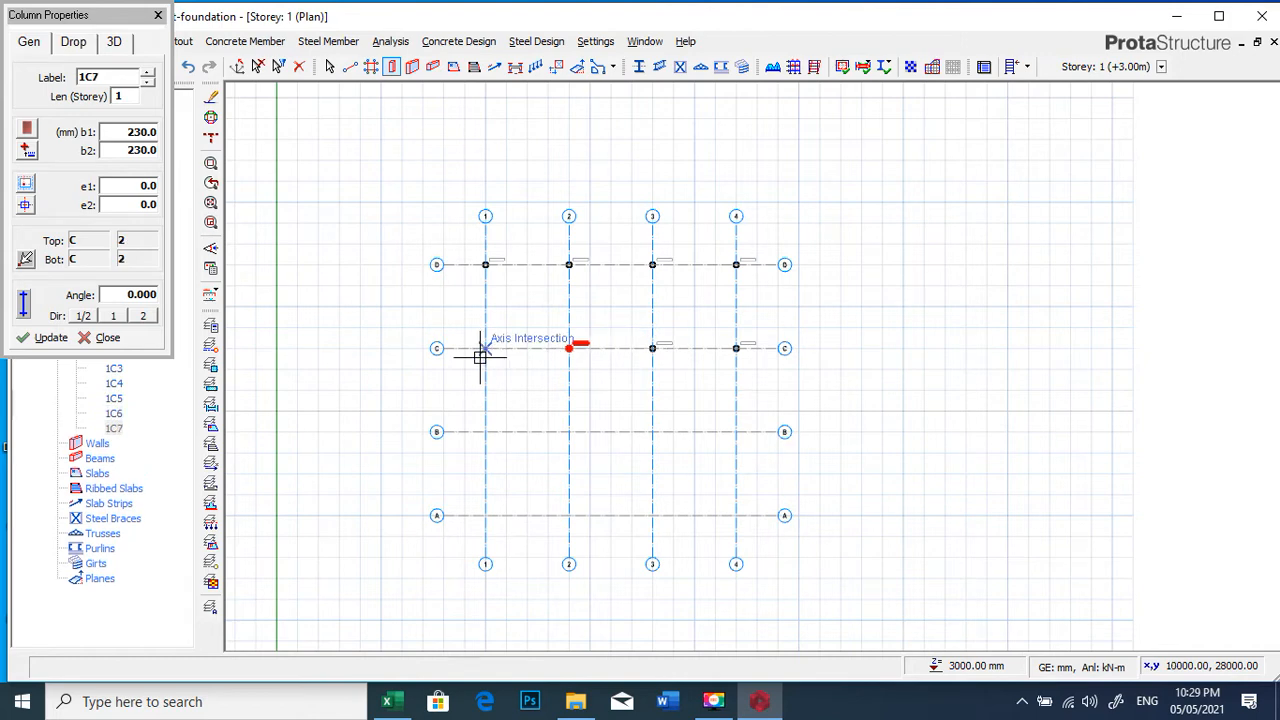
left_click(485, 348)
left_click(485, 432)
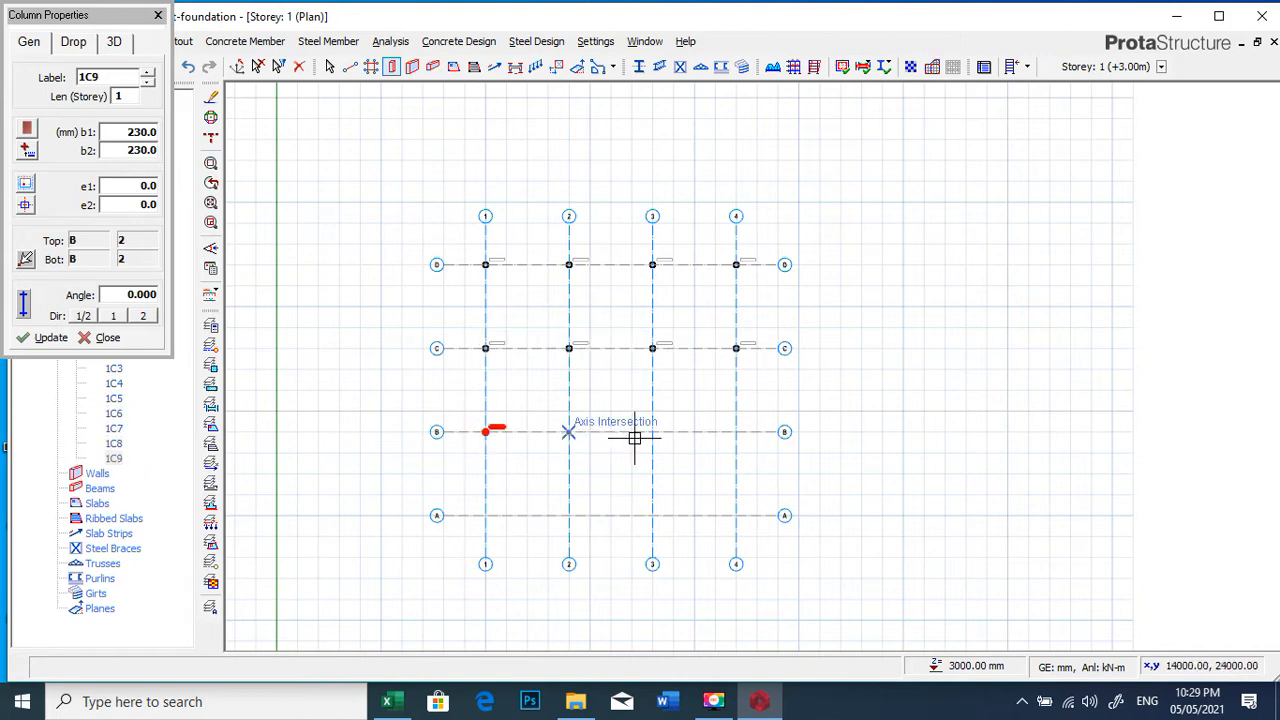
left_click(569, 432)
left_click(652, 432)
left_click(736, 432)
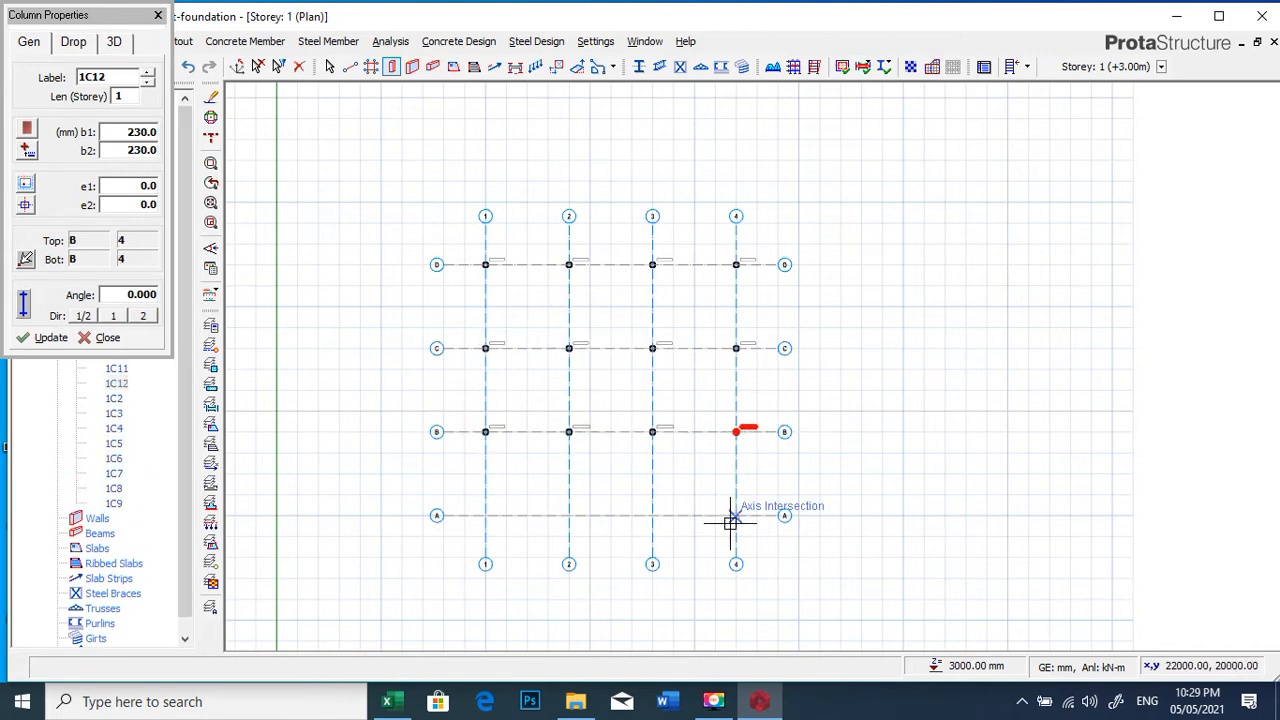
- Place 230 x 230 mm columns at the four intersections on axis A and finish column insertion
left_click(736, 516)
left_click(652, 516)
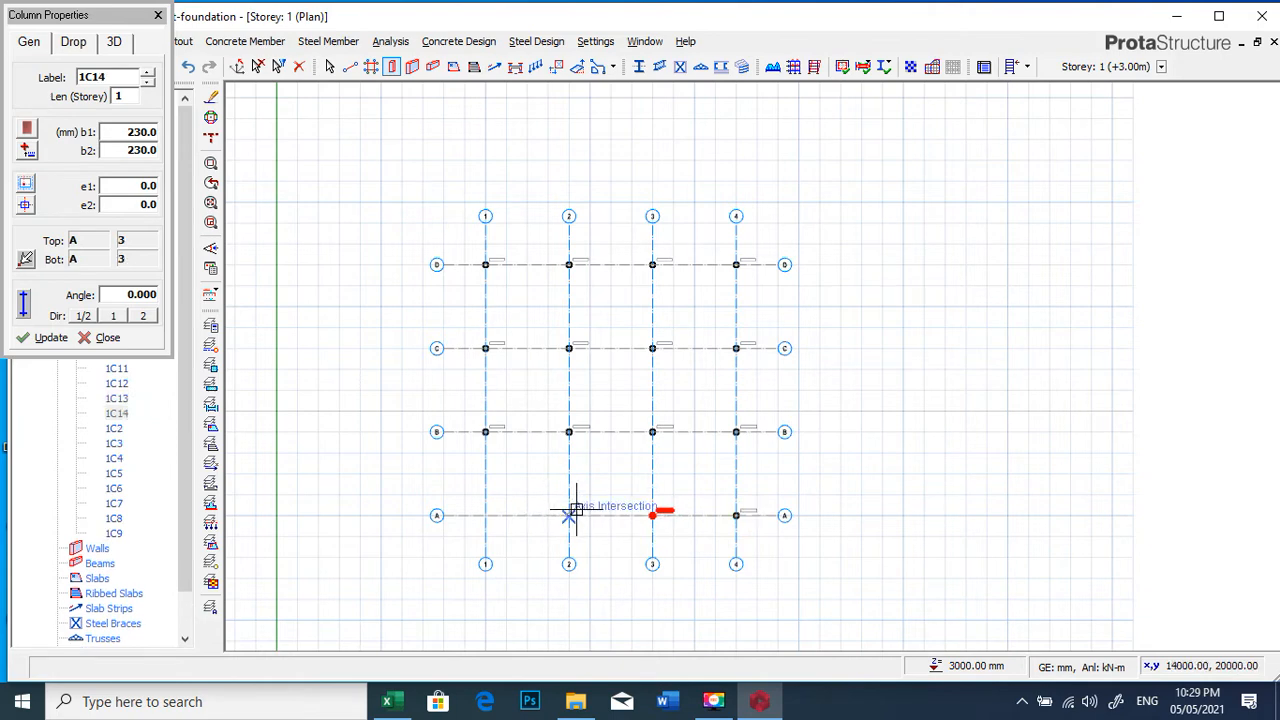
left_click(569, 516)
left_click(485, 512)
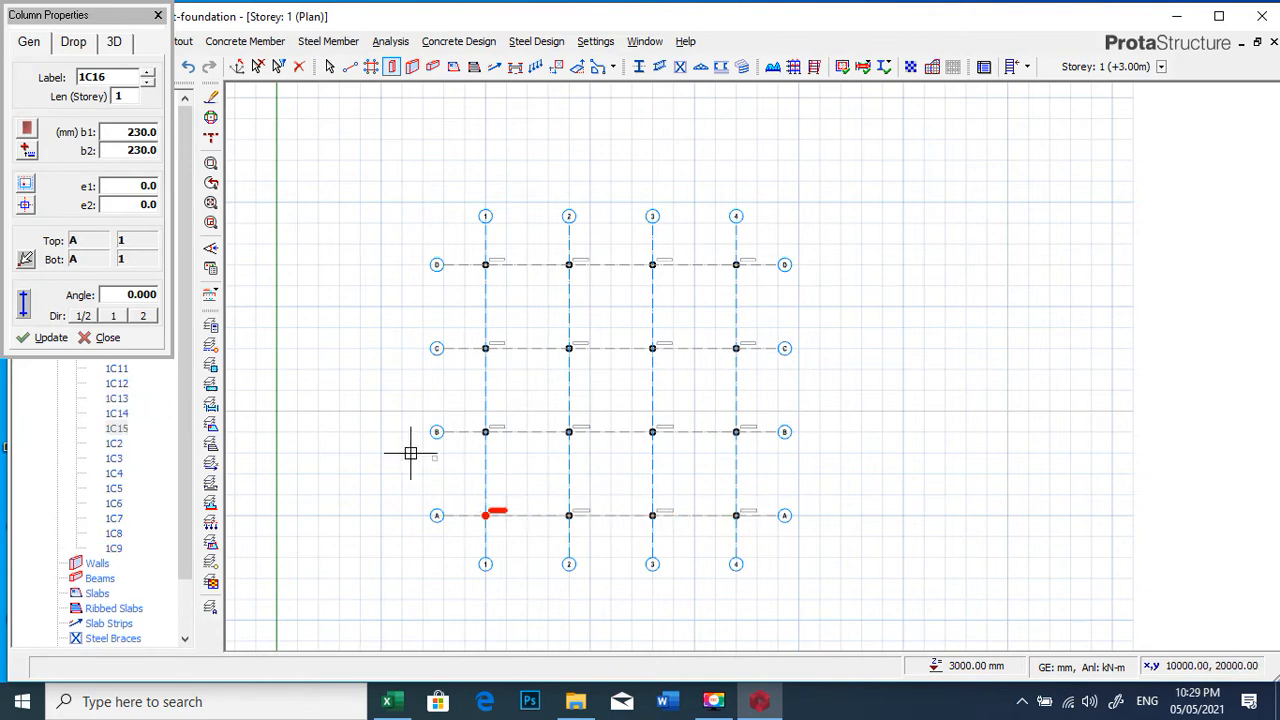
left_click(158, 16)
- Insert beams 230 mm wide and 450 mm deep along axis D from axis 1 to axis 4
scroll(486, 229, "up", 4)
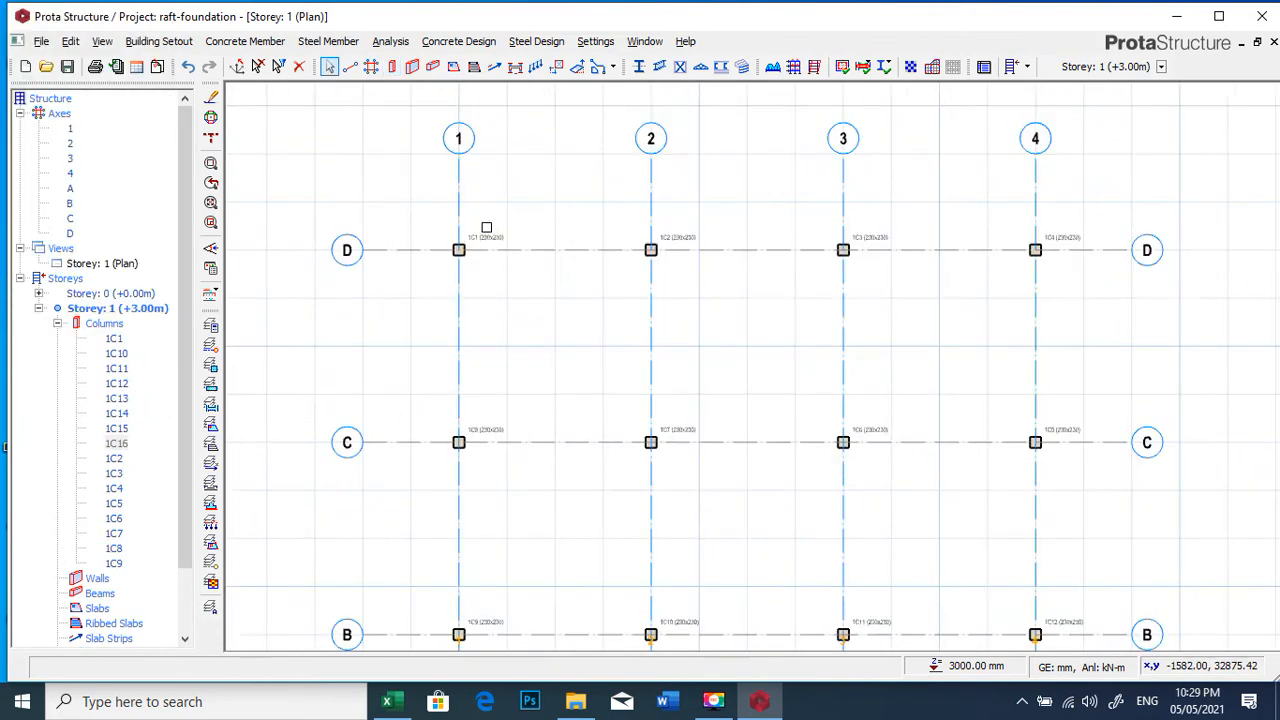
scroll(581, 290, "down", 2)
scroll(581, 290, "down", 3)
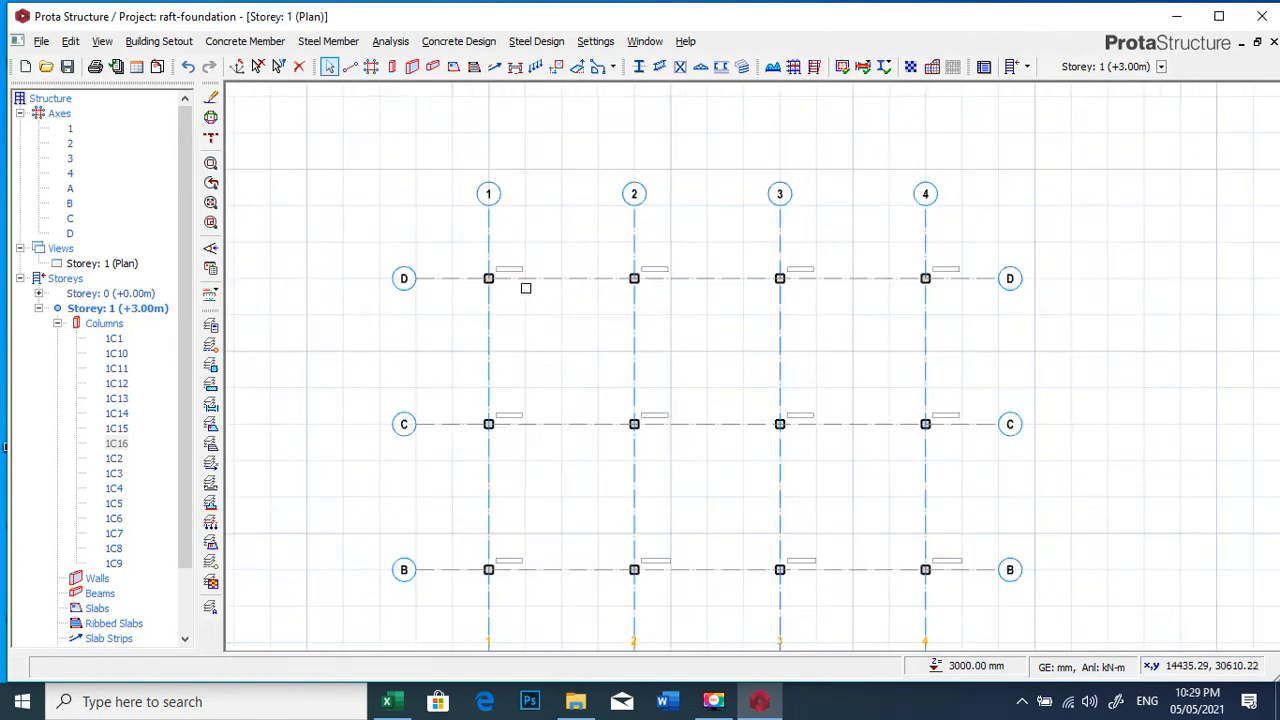
left_click(432, 68)
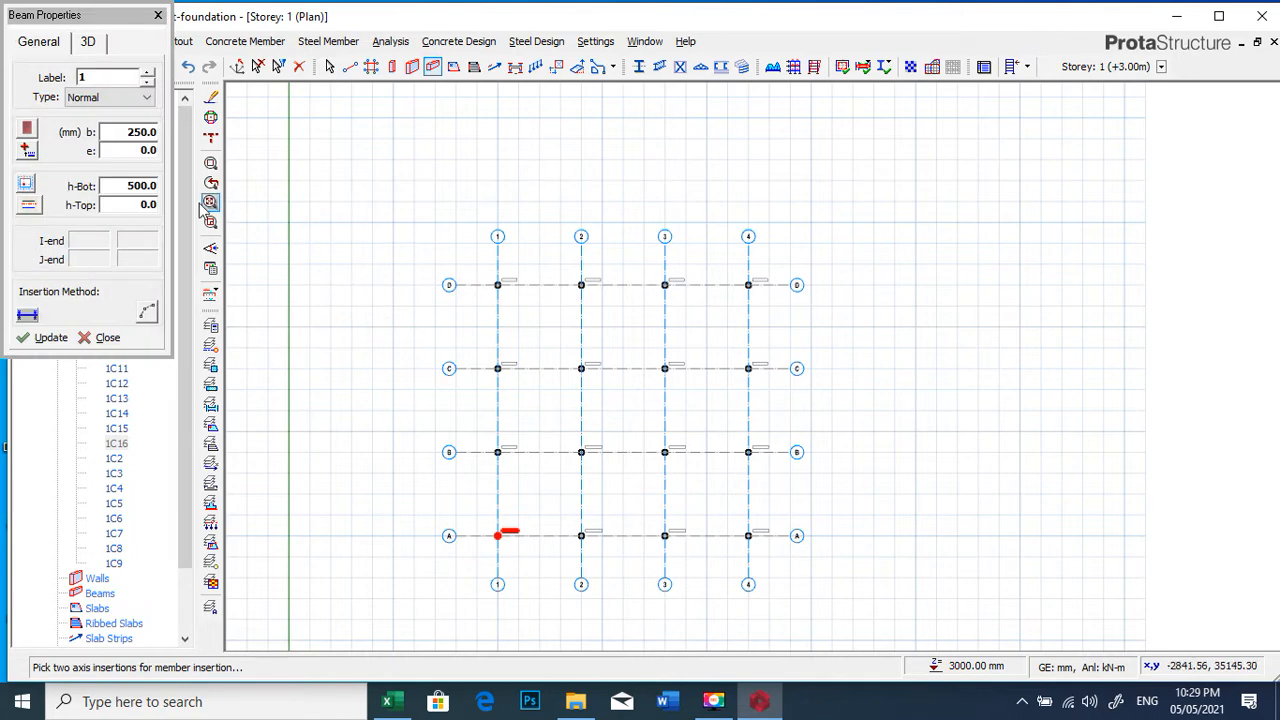
left_click(143, 137)
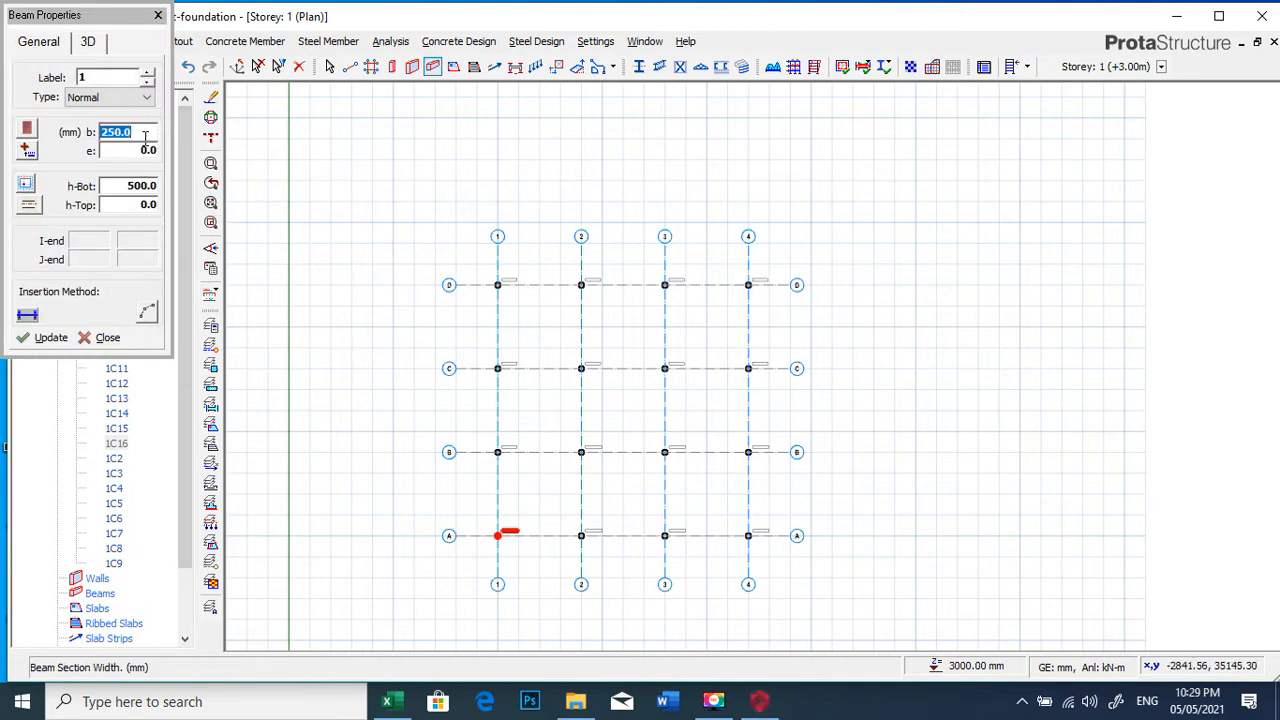
type("230")
left_click(126, 194)
type("40")
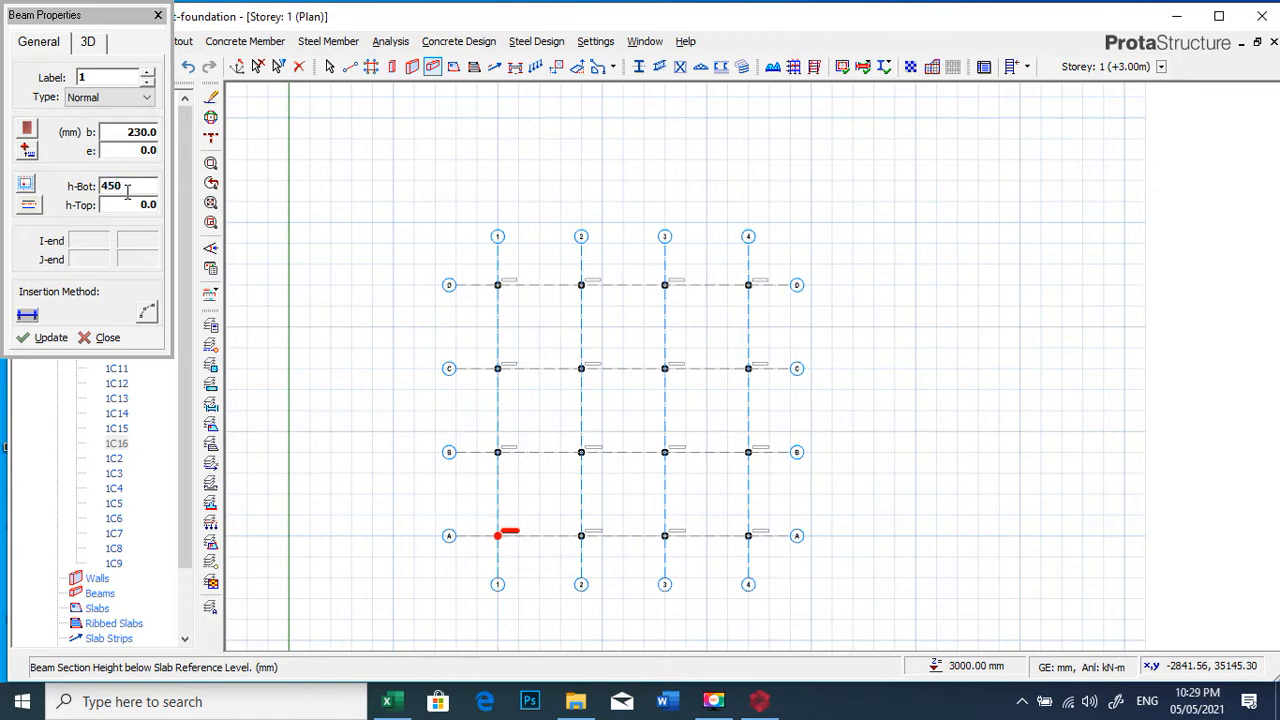
left_click(498, 285)
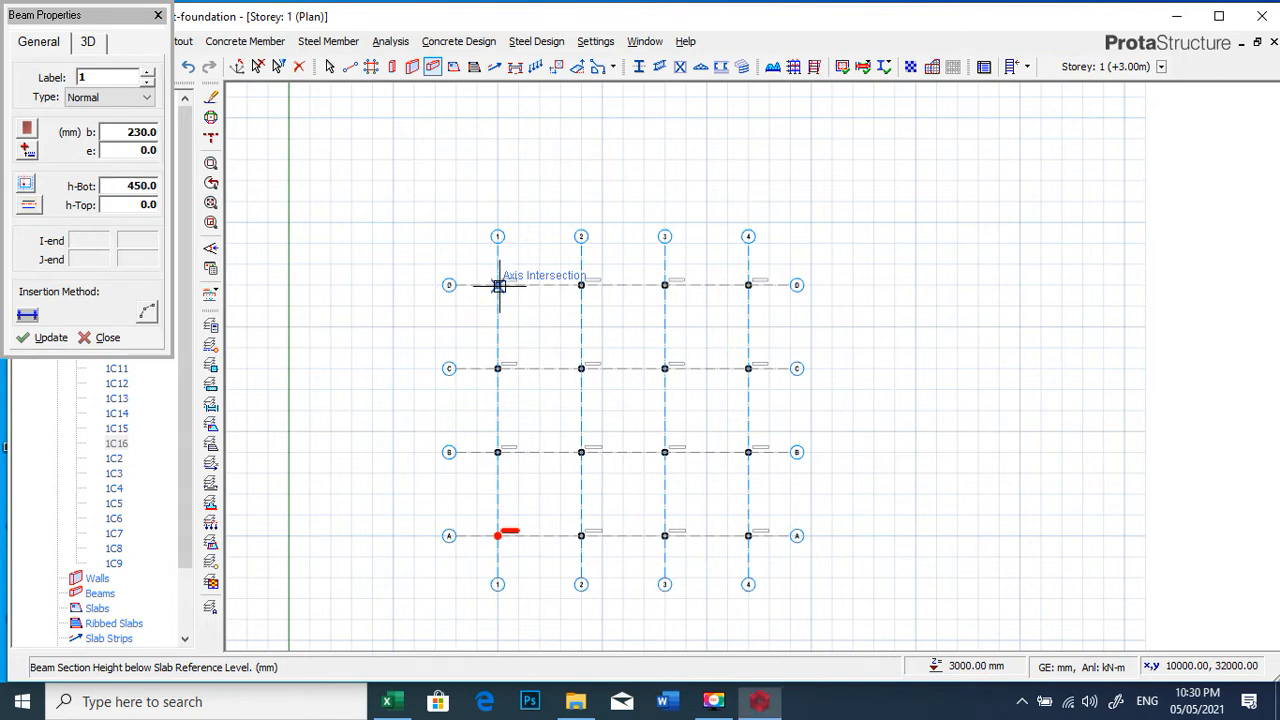
left_click(748, 285)
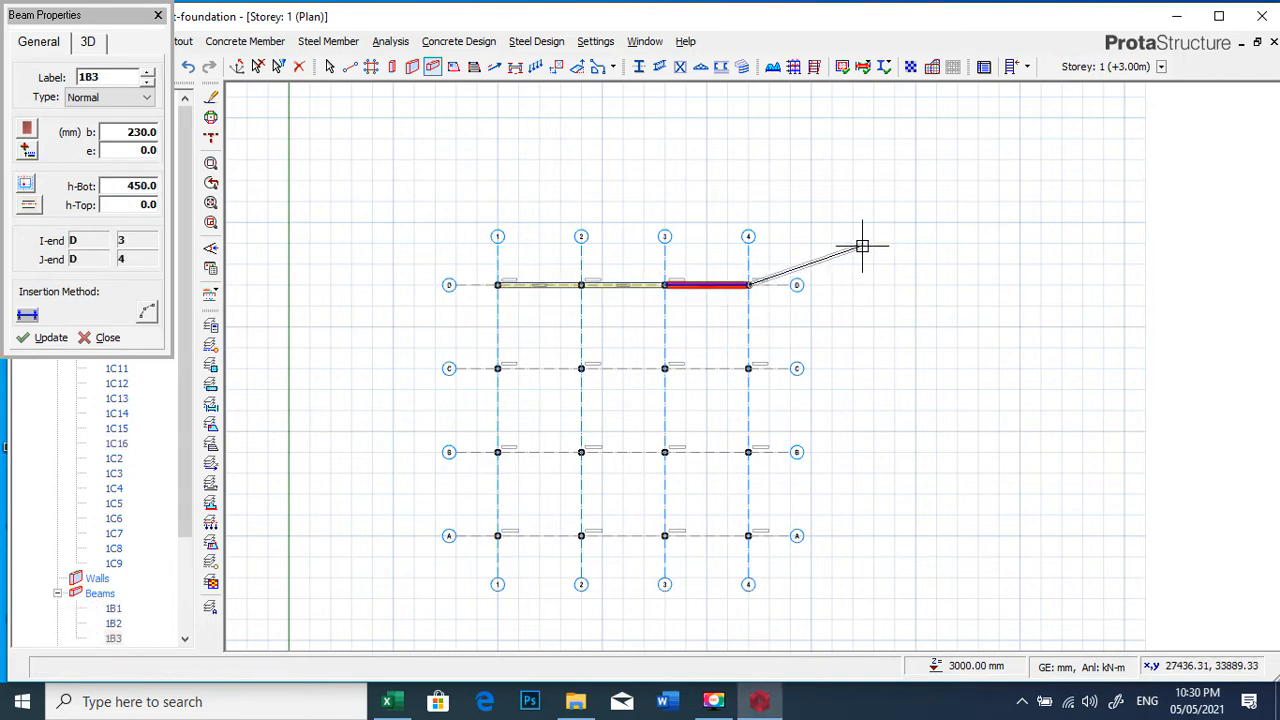
key("Escape")
- Insert 230 x 450 mm beams along axes C, B and A, each spanning from axis 1 to axis 4
left_click(498, 368)
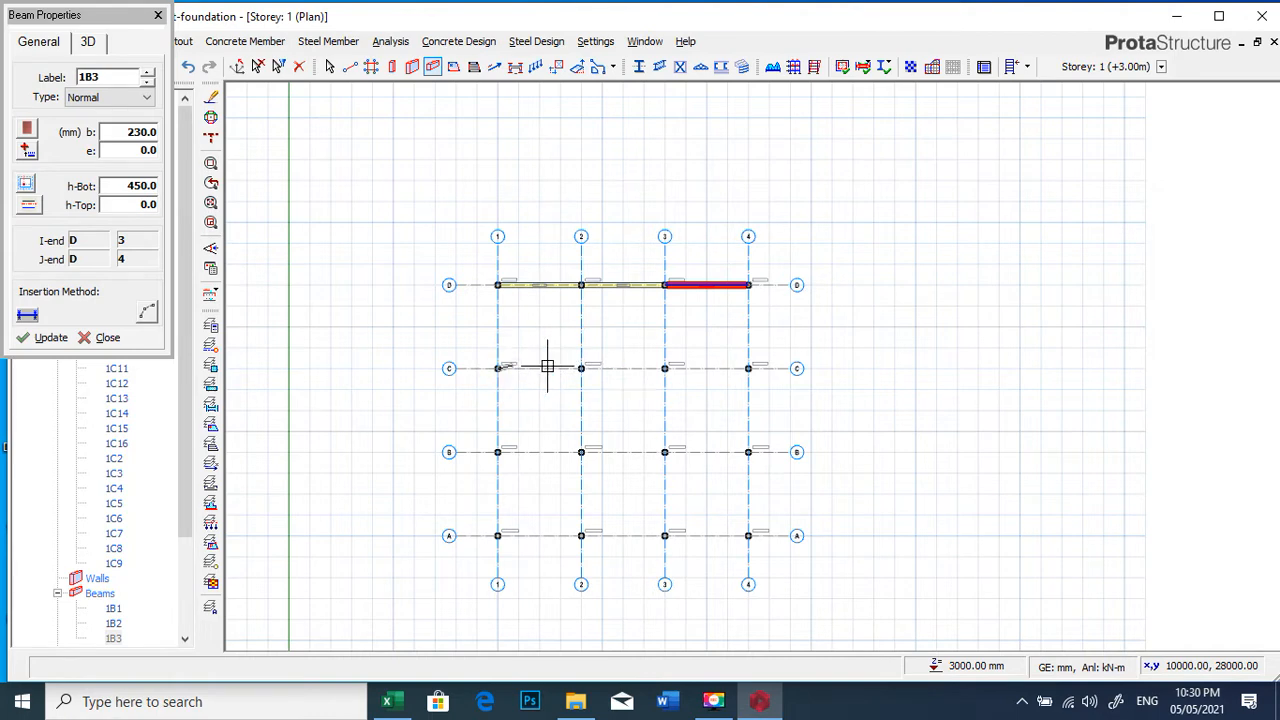
left_click(747, 368)
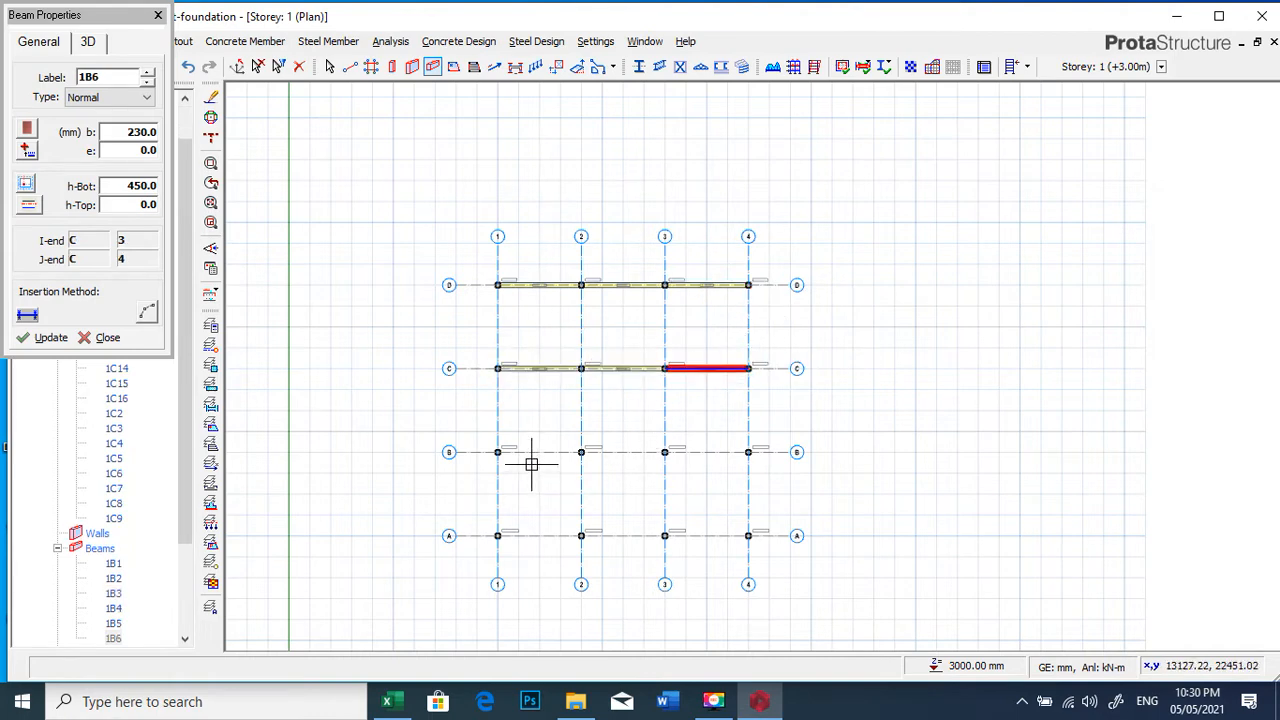
left_click(498, 452)
left_click(748, 452)
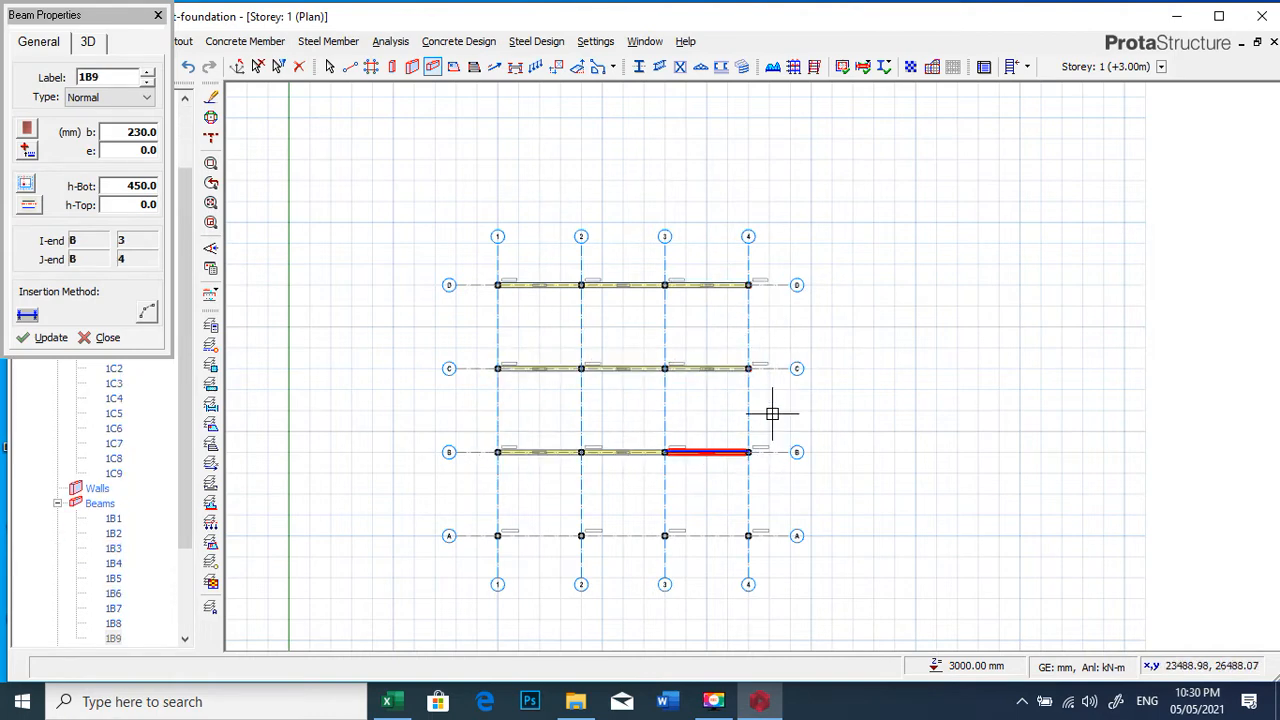
left_click(498, 535)
left_click(748, 535)
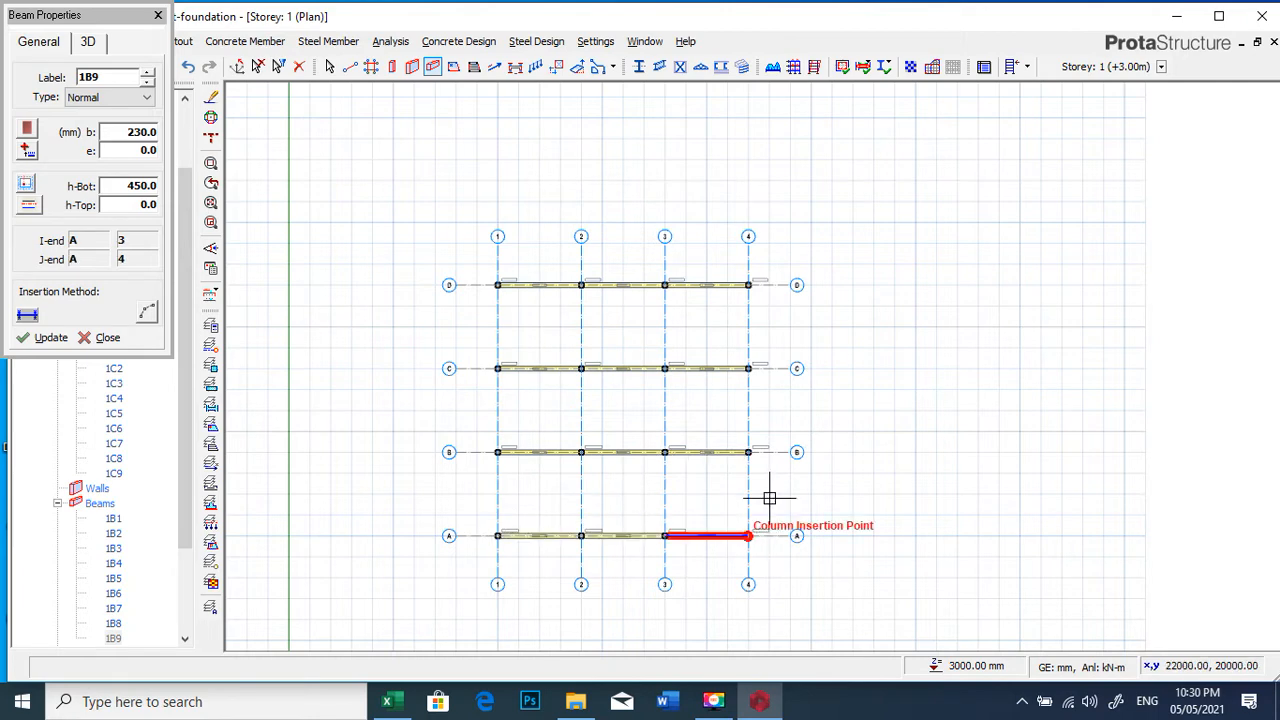
- Insert 230 x 450 mm beams along axes 1 and 2, each spanning from axis D to axis A
left_click(498, 285)
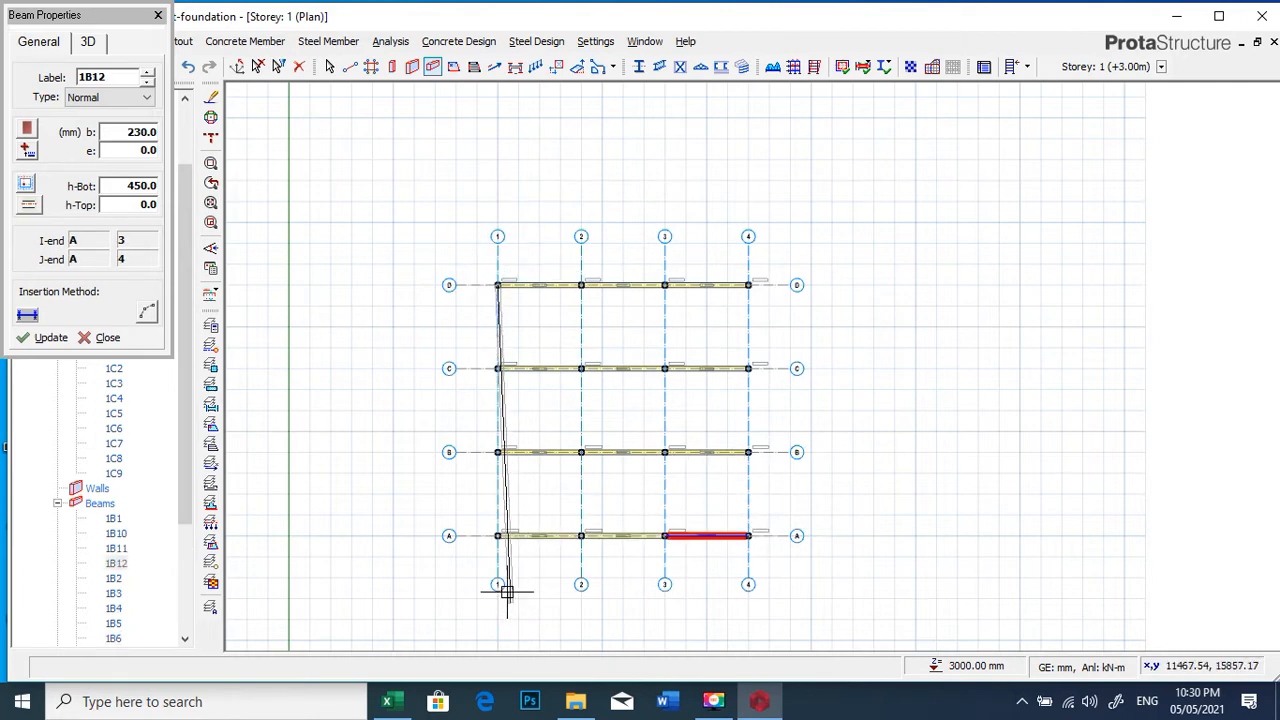
left_click(498, 535)
right_click(545, 432)
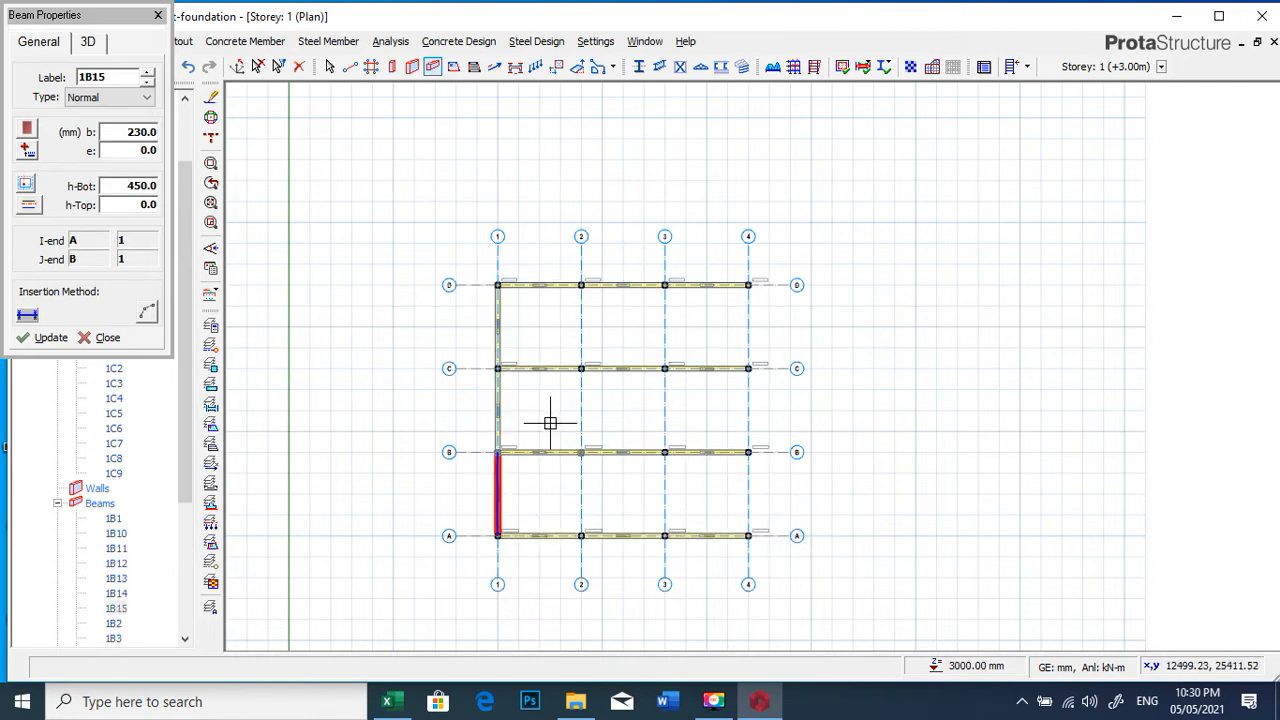
left_click(585, 285)
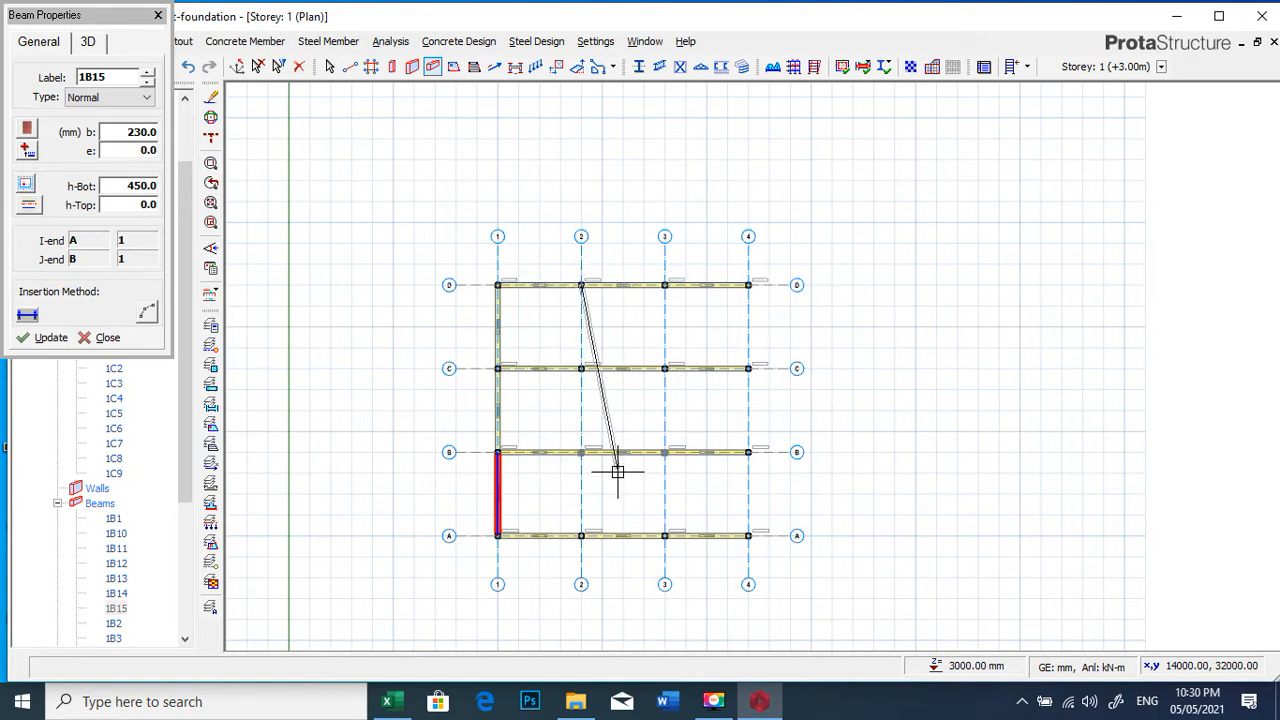
left_click(581, 535)
right_click(596, 532)
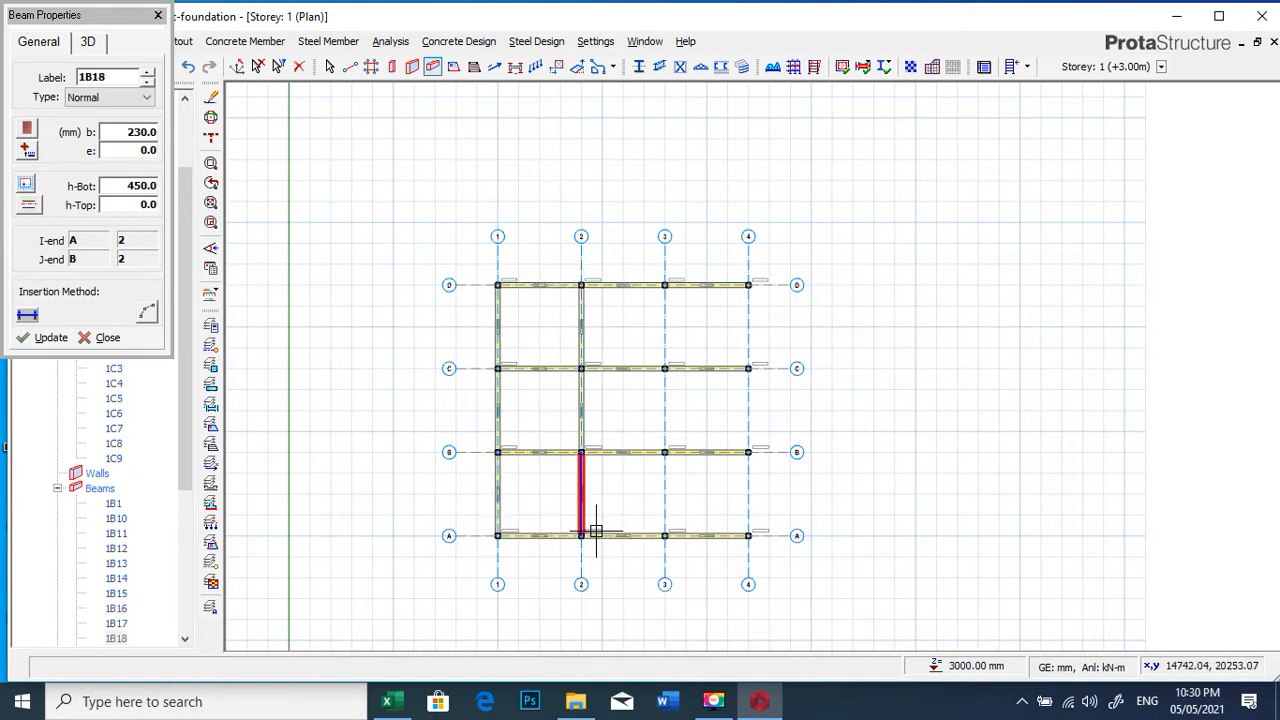
- Insert 230 x 450 mm beams along axes 3 and 4 from axis D to axis A and finish beam insertion
left_click(664, 285)
left_click(665, 536)
right_click(686, 485)
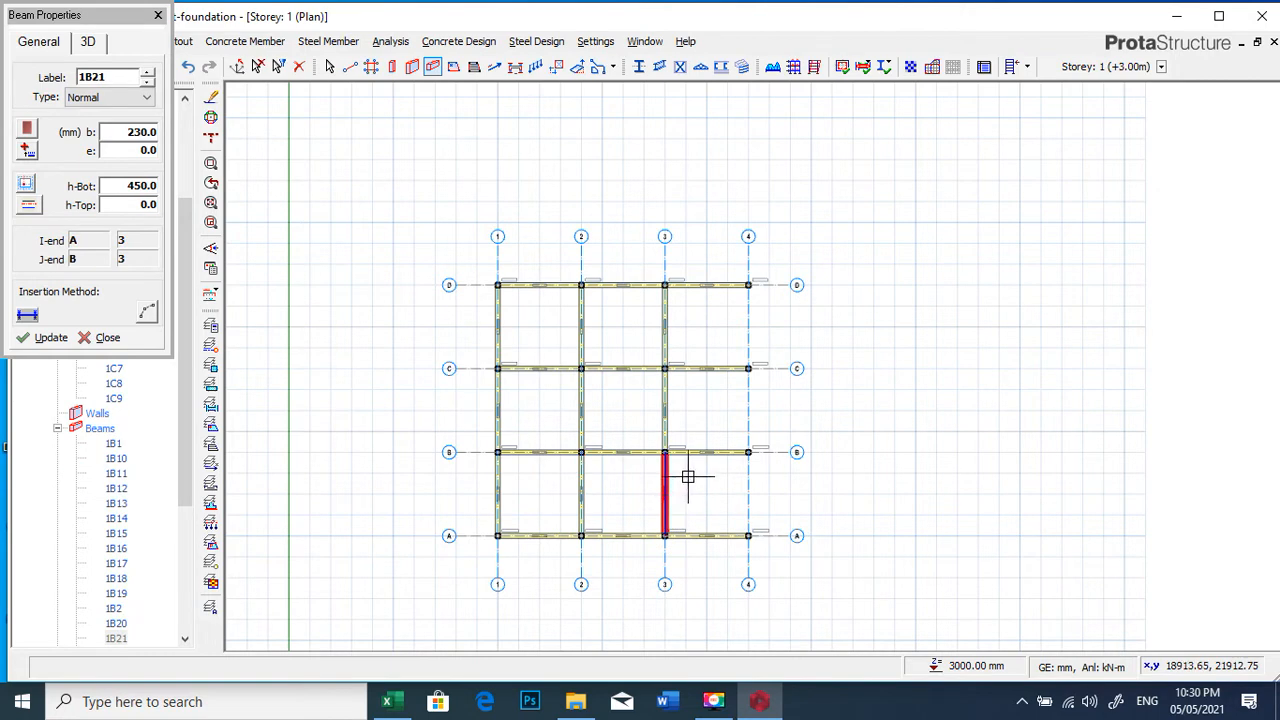
left_click(748, 285)
left_click(748, 535)
right_click(778, 490)
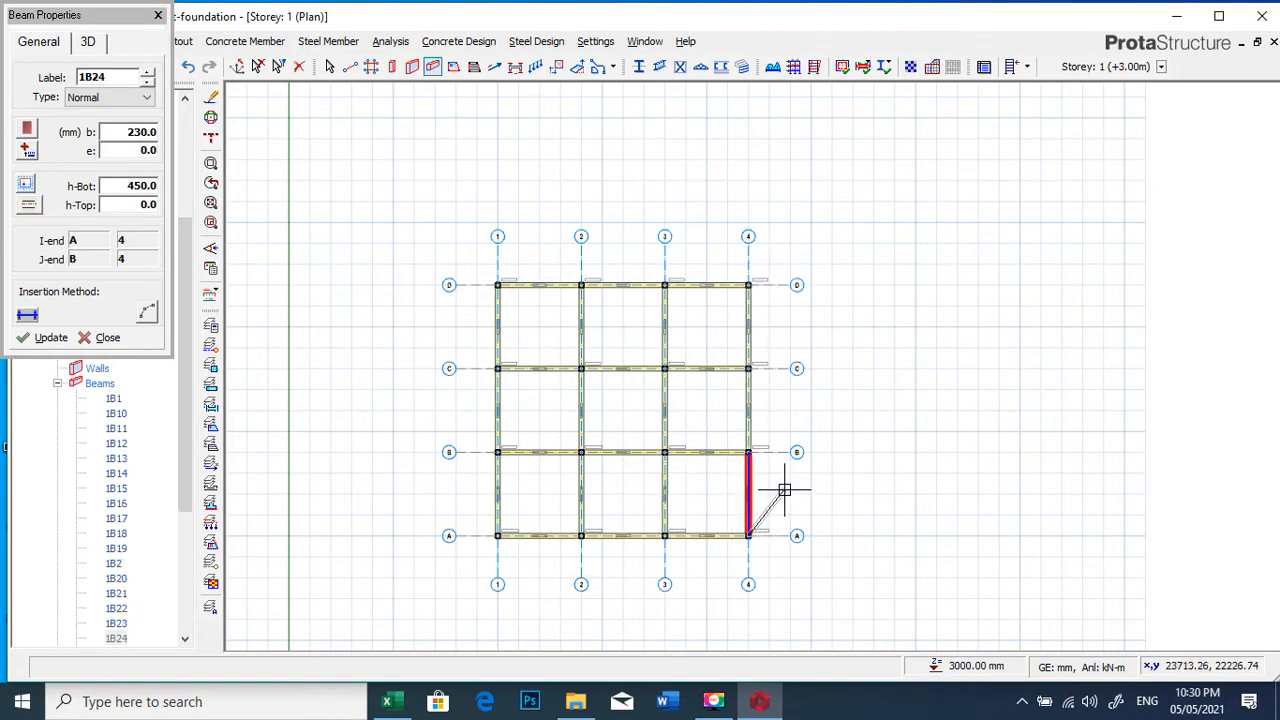
scroll(581, 290, "up", 2)
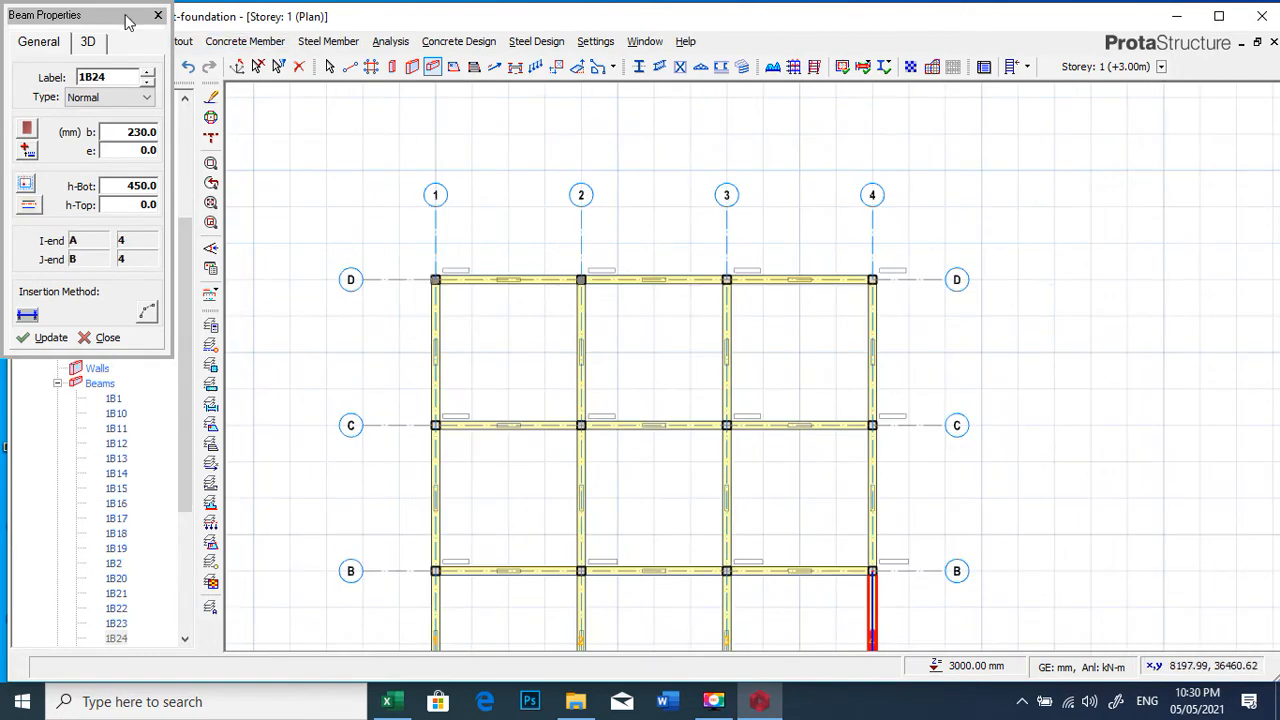
left_click(157, 16)
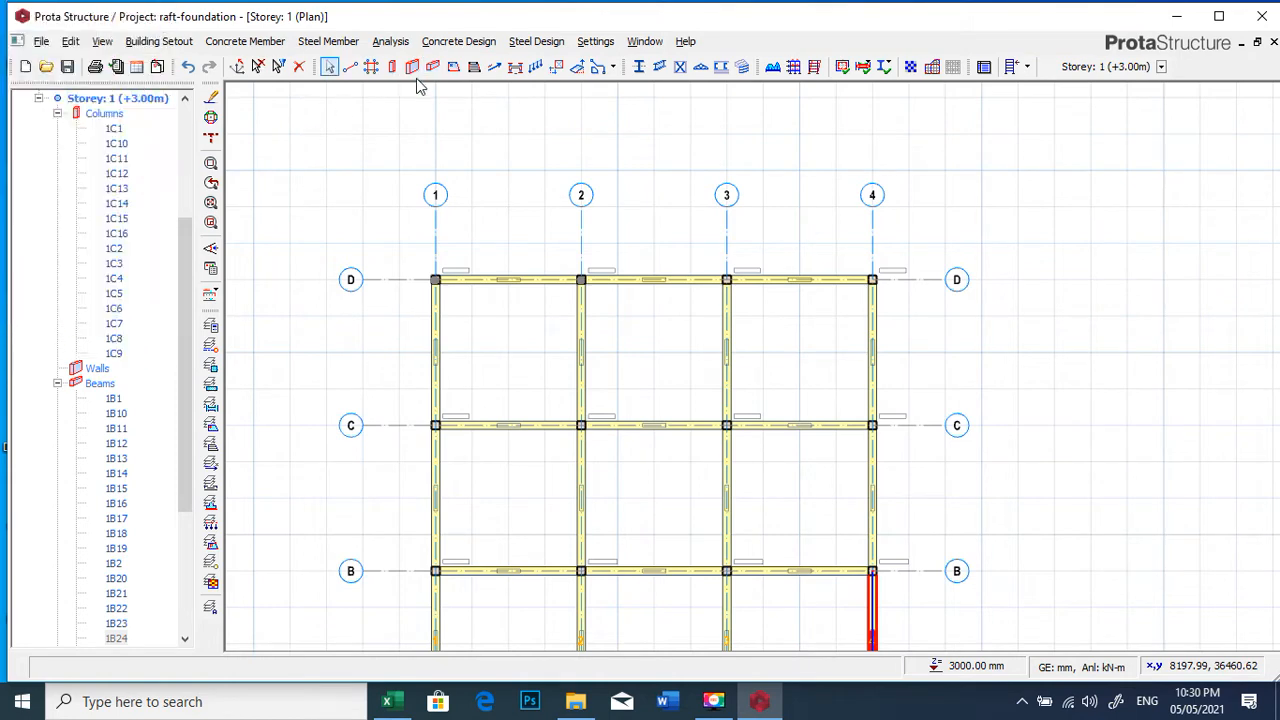
- Start slab insertion and set the slab thickness to 150 mm
left_click(453, 67)
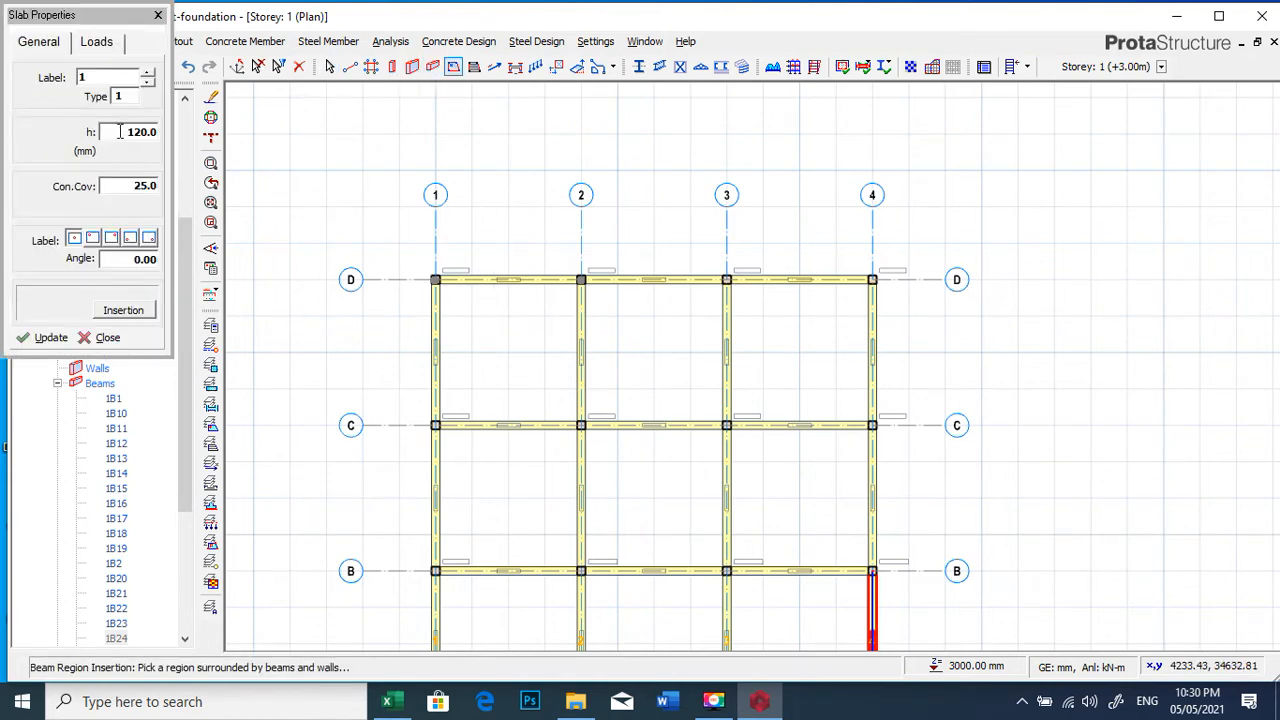
left_click(137, 134)
left_click_drag(138, 134, 80, 117)
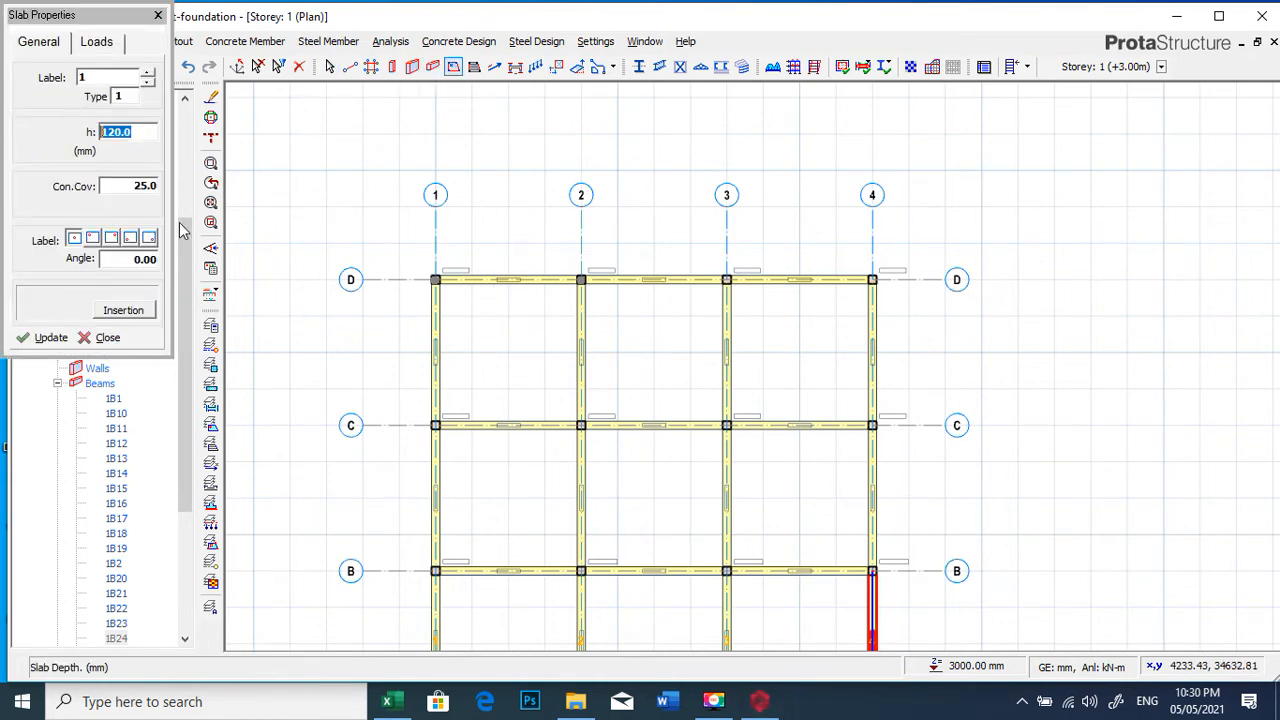
type("150")
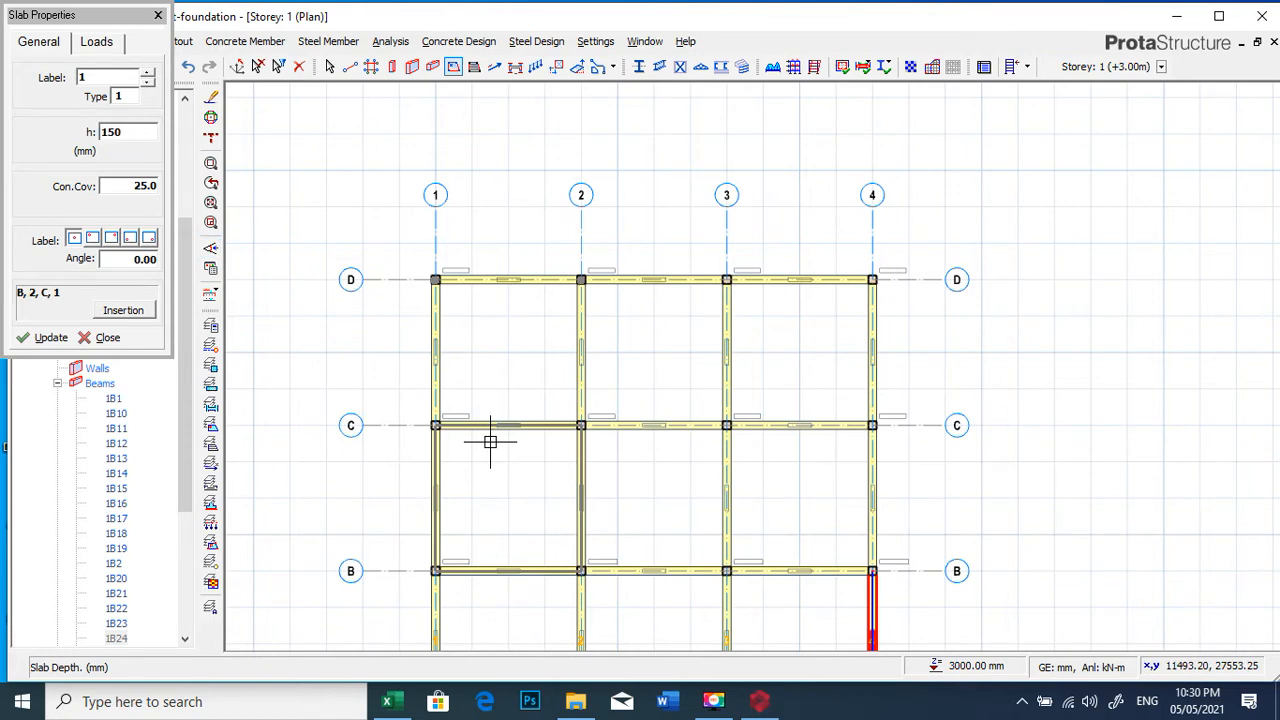
- Set the slab's dead load type to Room and its imposed load to 2.500 kN/m2 for Offices for General Use
left_click(97, 45)
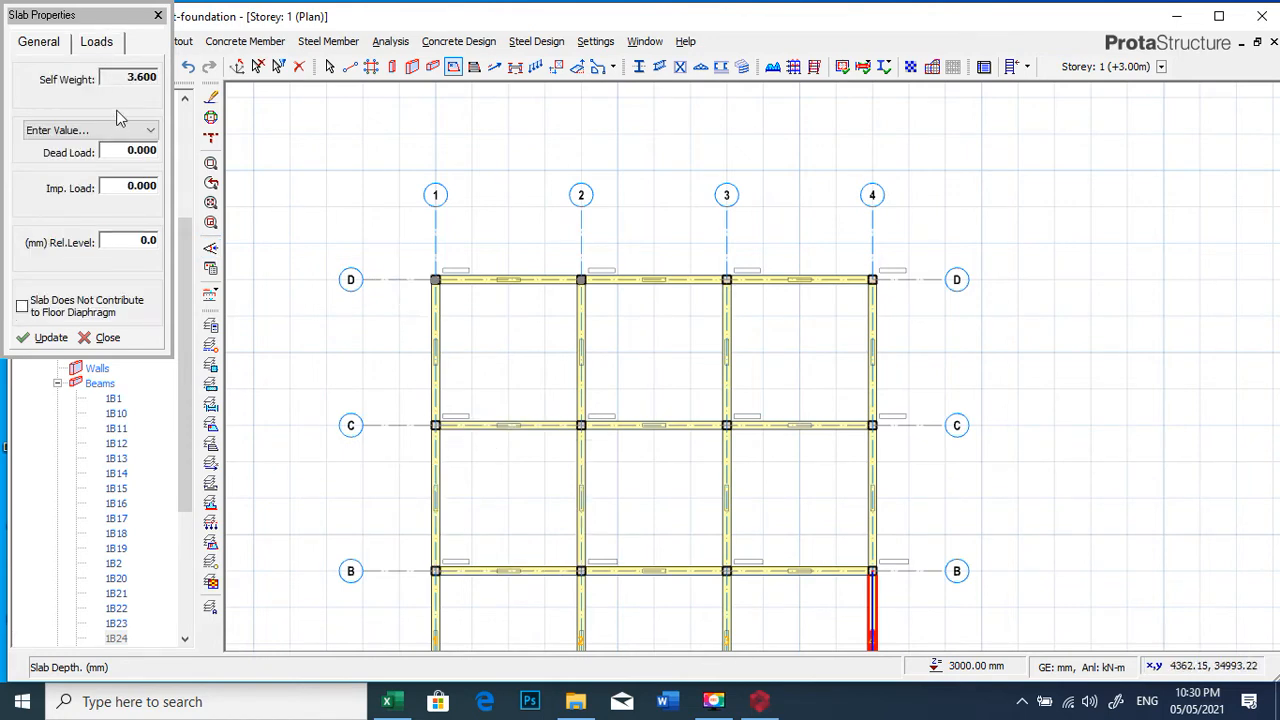
left_click(130, 151)
left_click(146, 130)
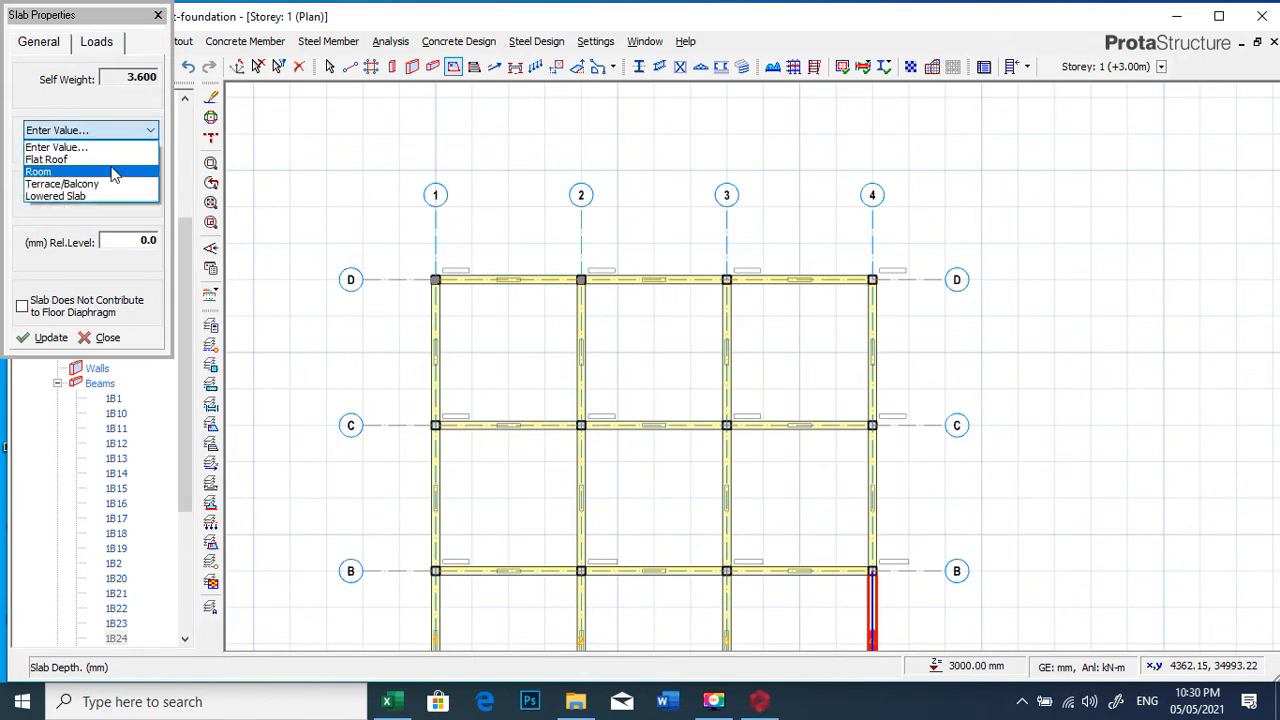
left_click(118, 172)
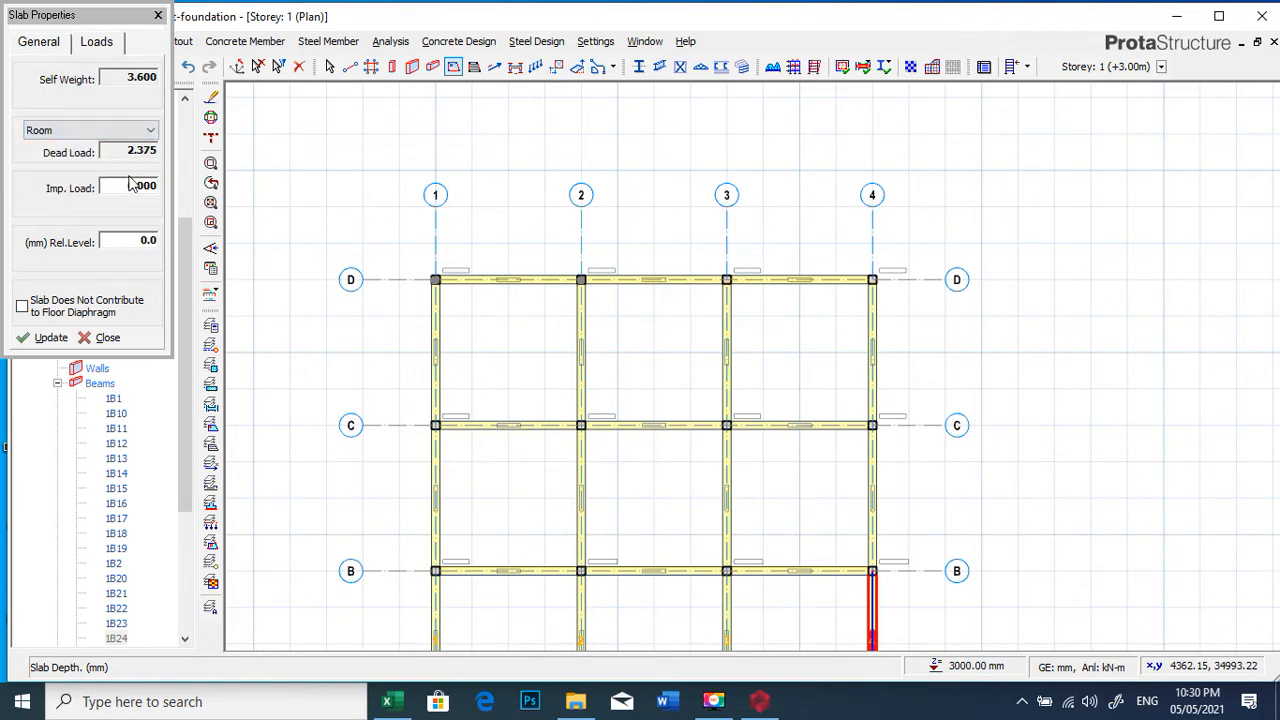
left_click(127, 190)
left_click(127, 190)
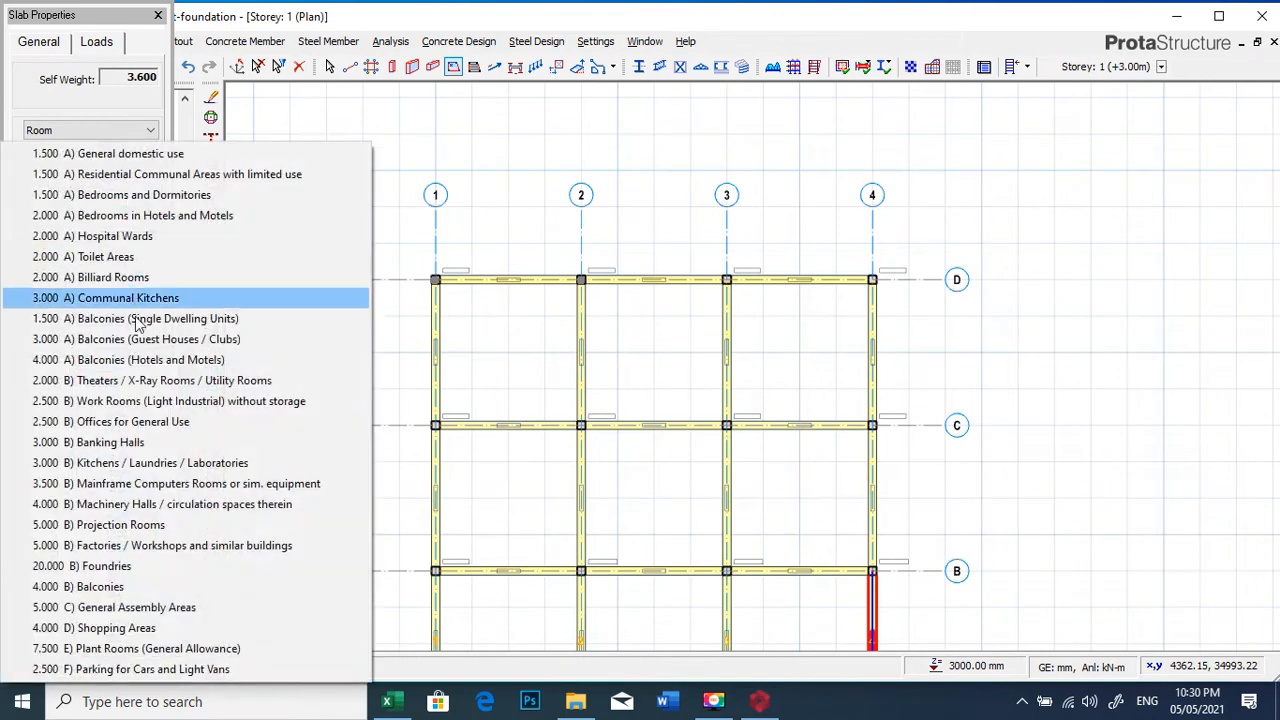
left_click(103, 422)
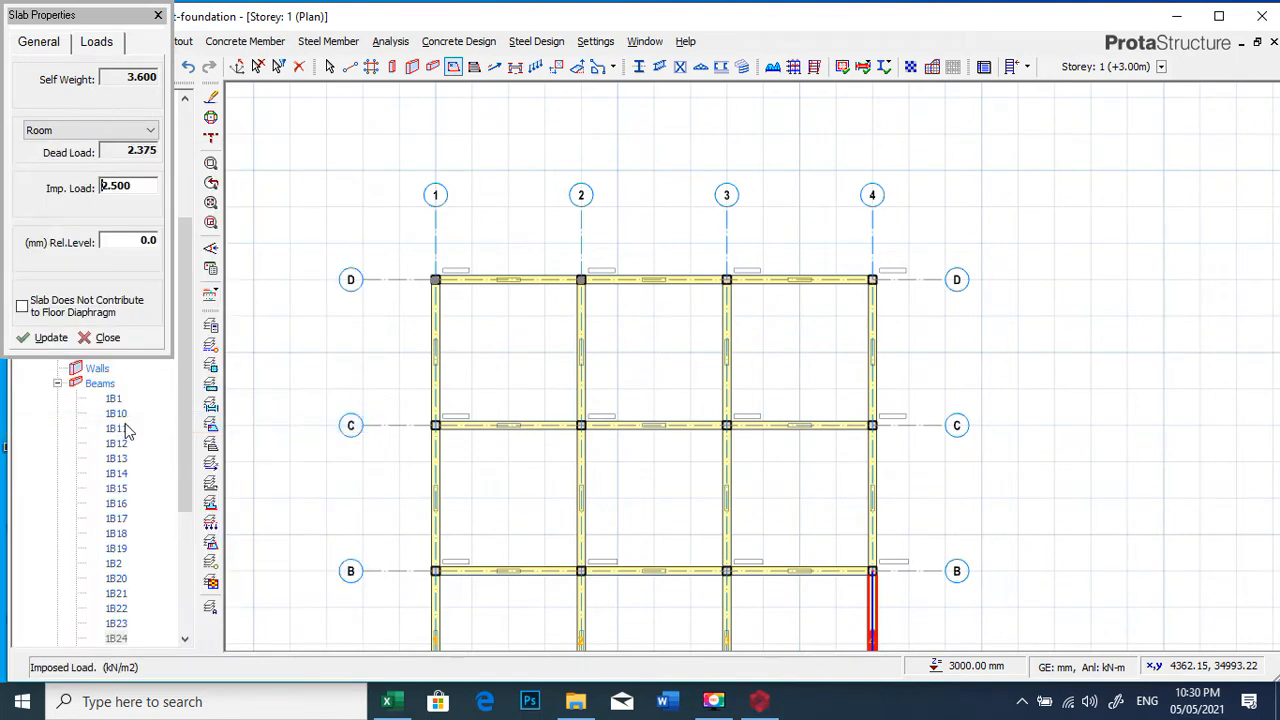
- Insert slabs in the six panels between axes D and B, from axis 1 to axis 4
left_click(560, 372)
left_click(695, 366)
left_click(774, 363)
left_click(748, 498)
left_click(714, 500)
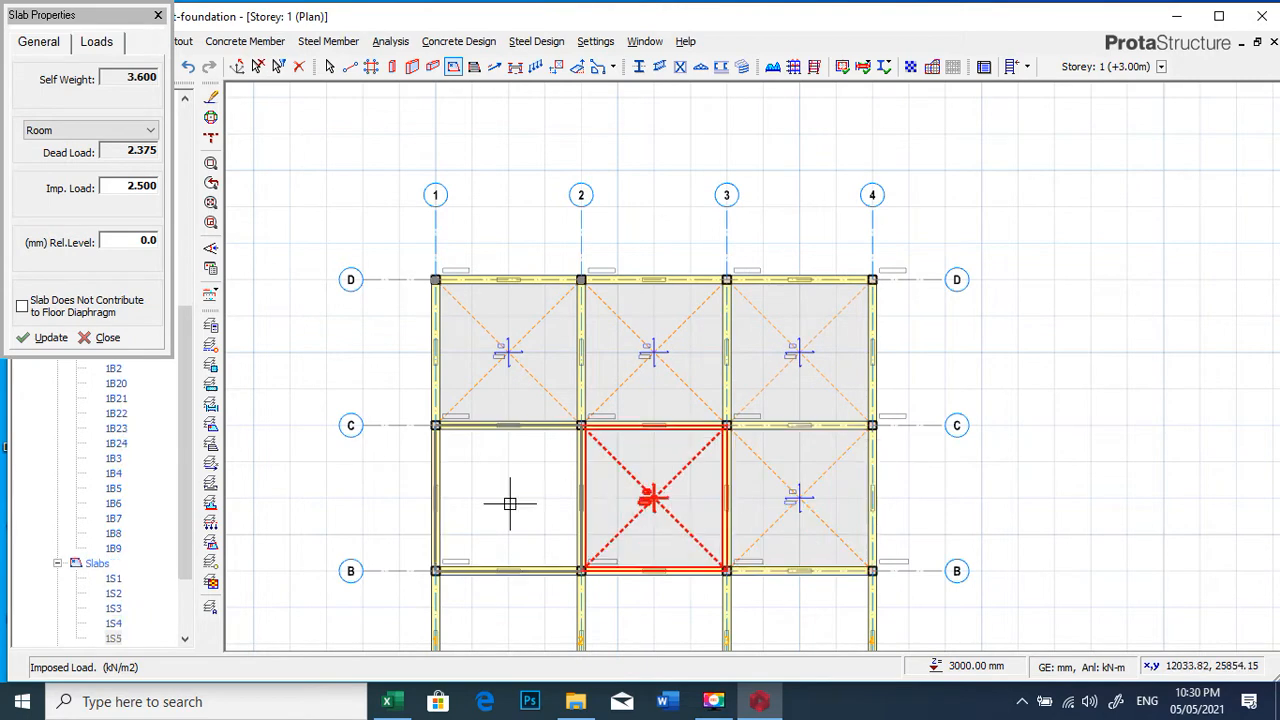
left_click(509, 503)
- Insert slabs in the three panels between axes B and A, finish slab insertion and save the project
scroll(611, 354, "down", 2)
scroll(611, 354, "up", 1)
left_click(571, 480)
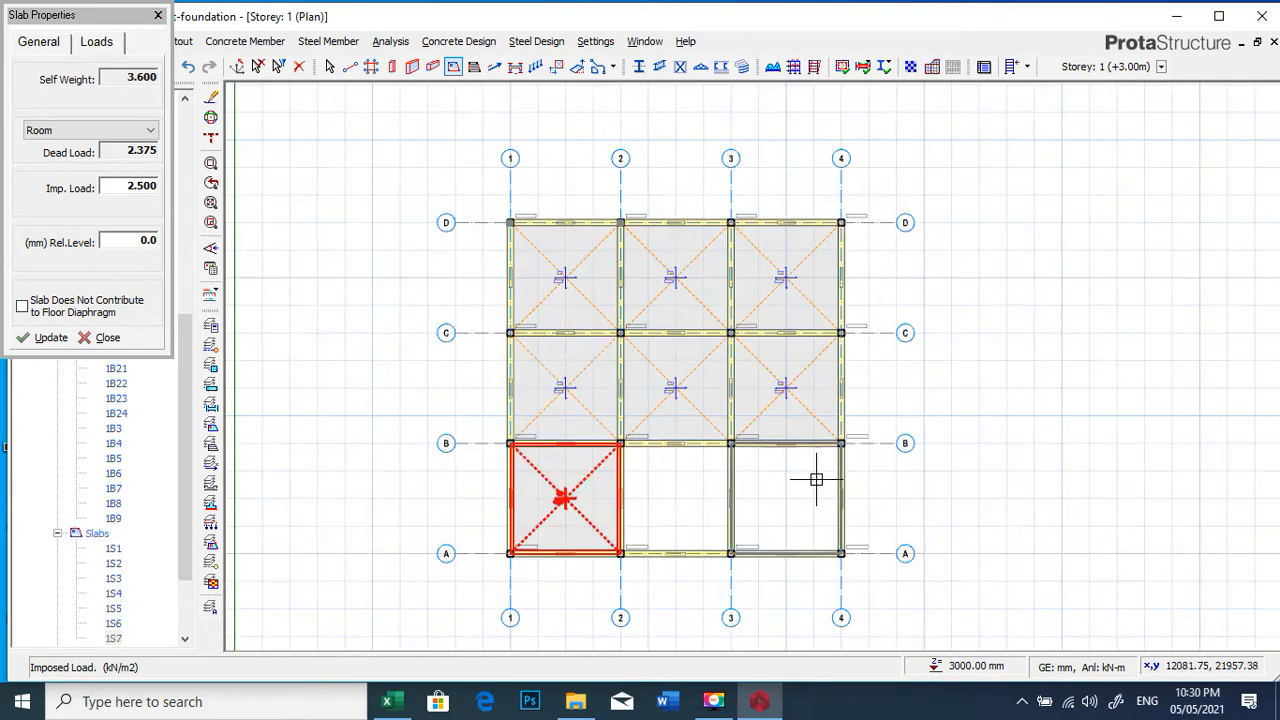
left_click(674, 508)
left_click(800, 508)
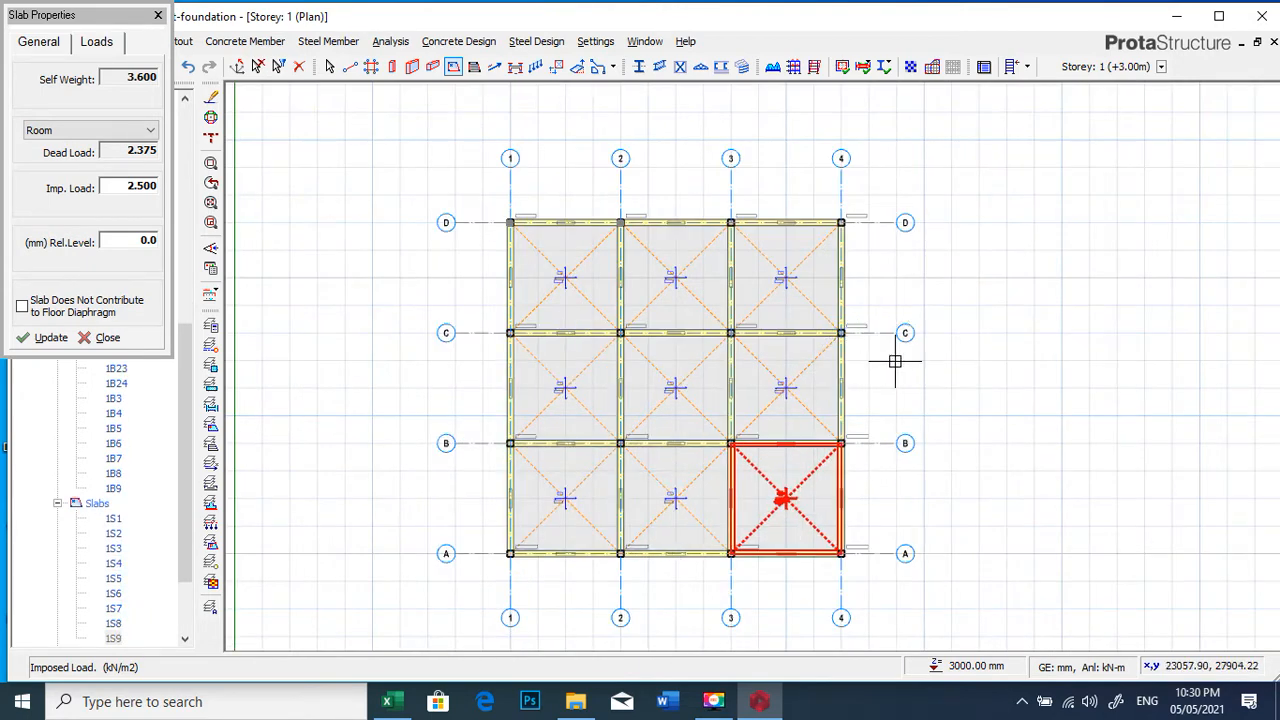
left_click(158, 16)
left_click(67, 66)
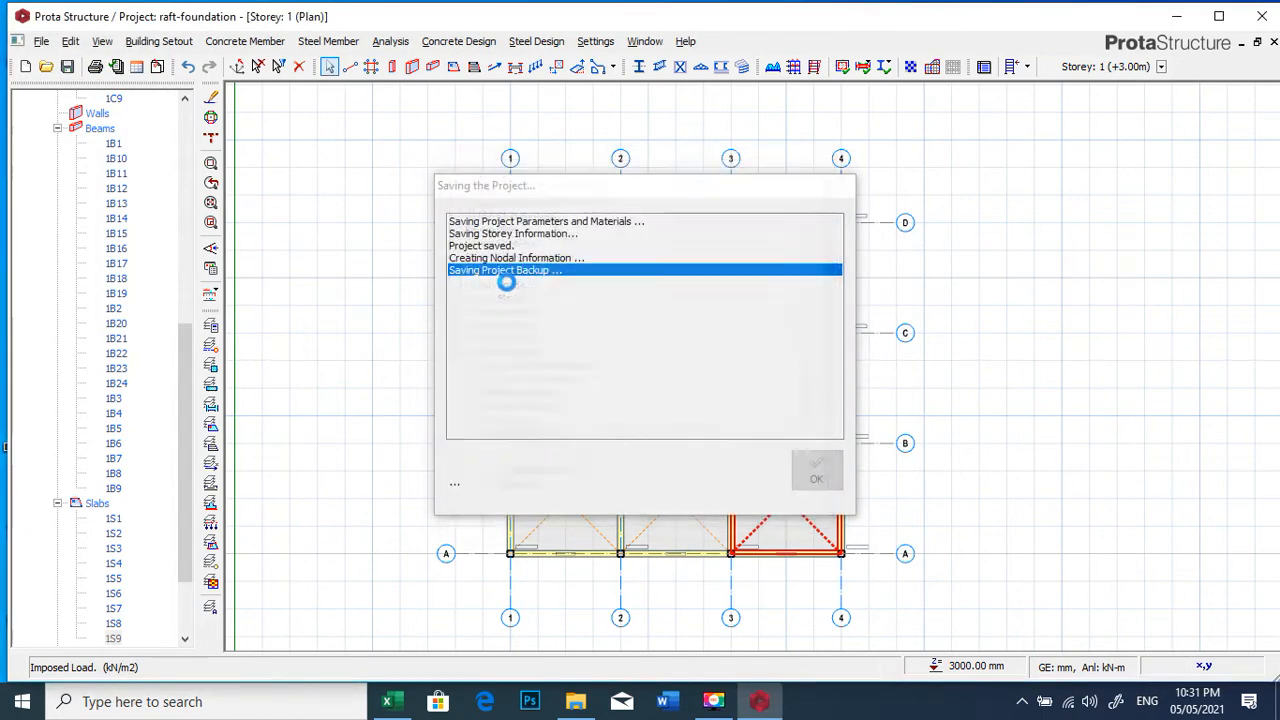
- Examine the slab panels and the column and beam labels on the storey plan, including the first beam on axis D
scroll(600, 251, "up", 2)
scroll(598, 229, "down", 1)
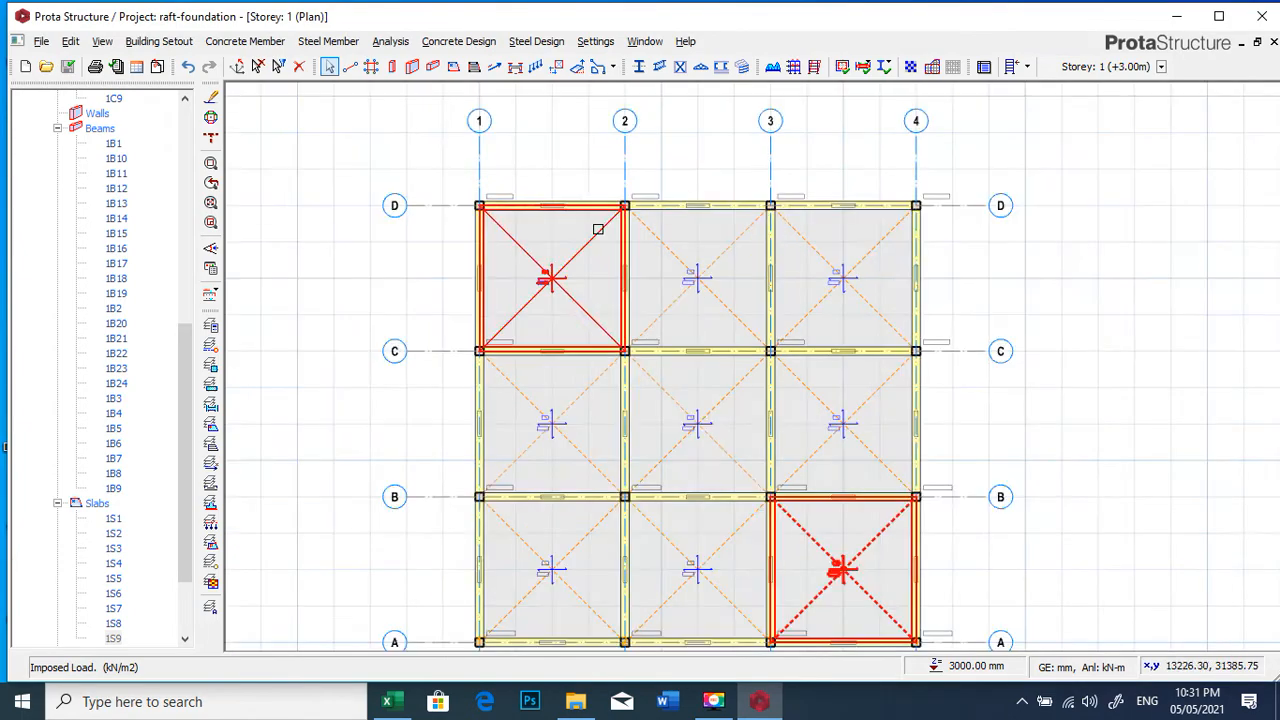
scroll(598, 229, "up", 2)
scroll(589, 224, "down", 2)
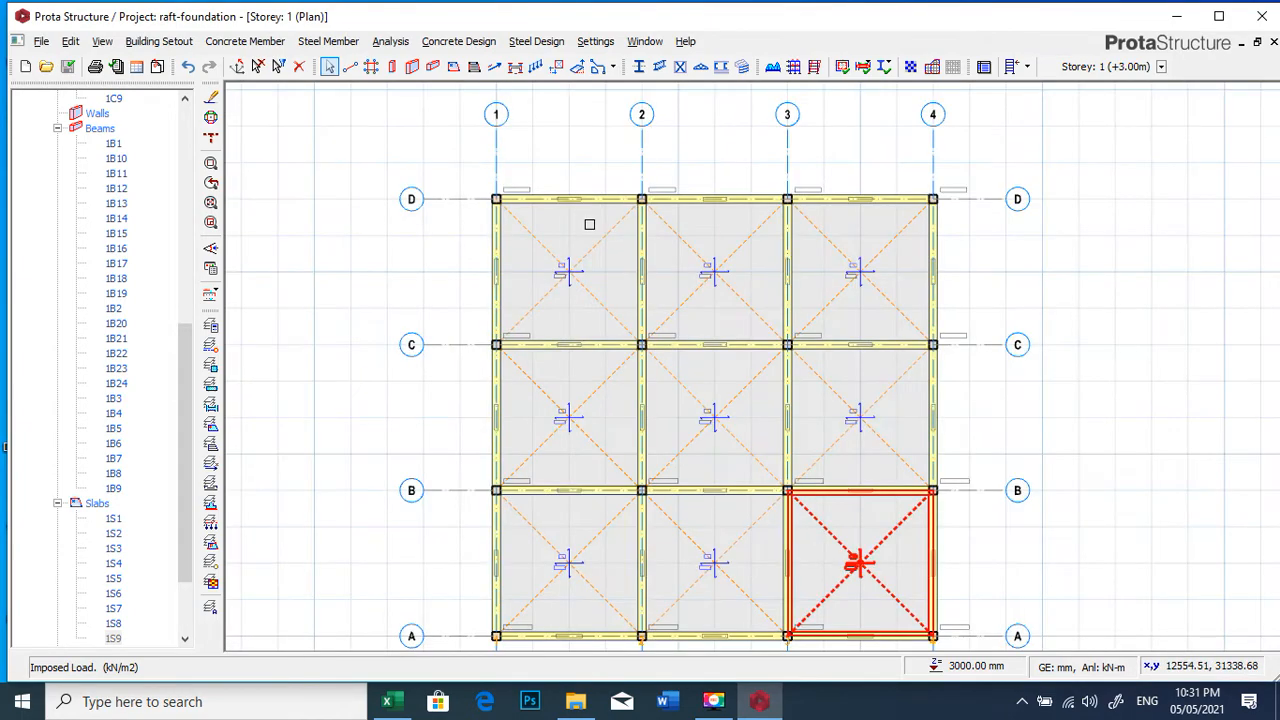
scroll(589, 224, "down", 1)
scroll(805, 430, "up", 4)
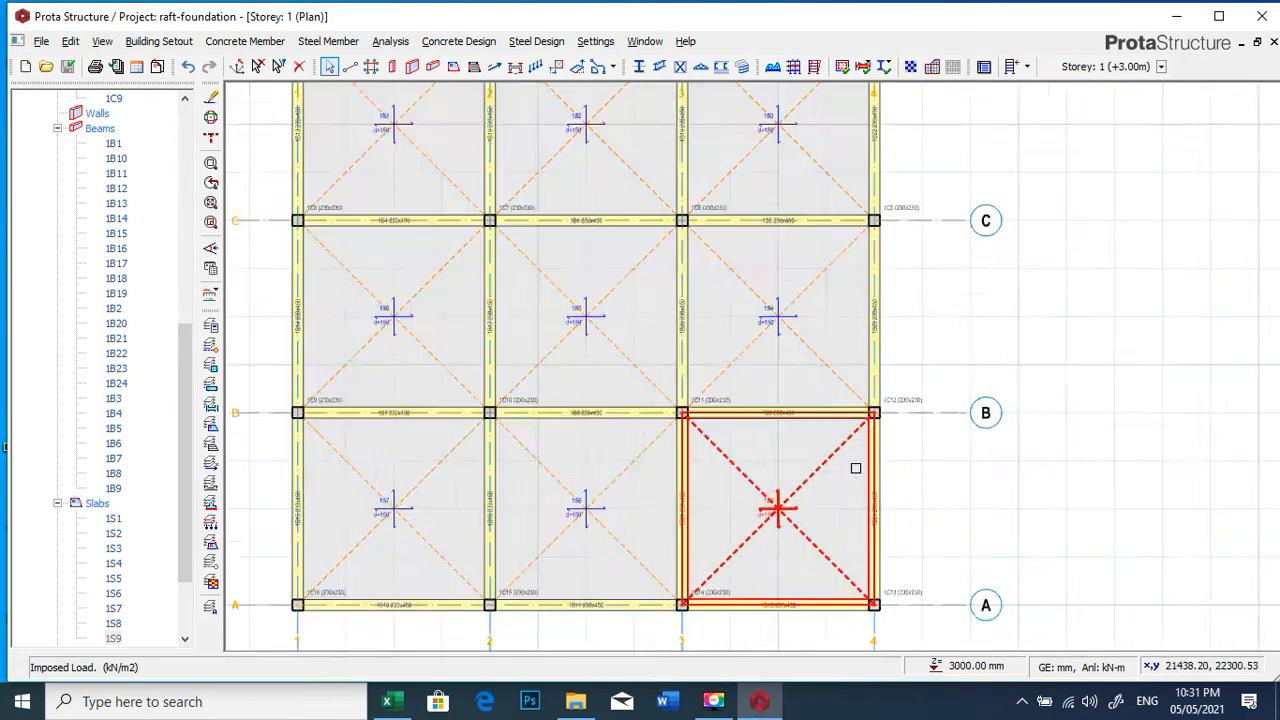
scroll(838, 407, "down", 4)
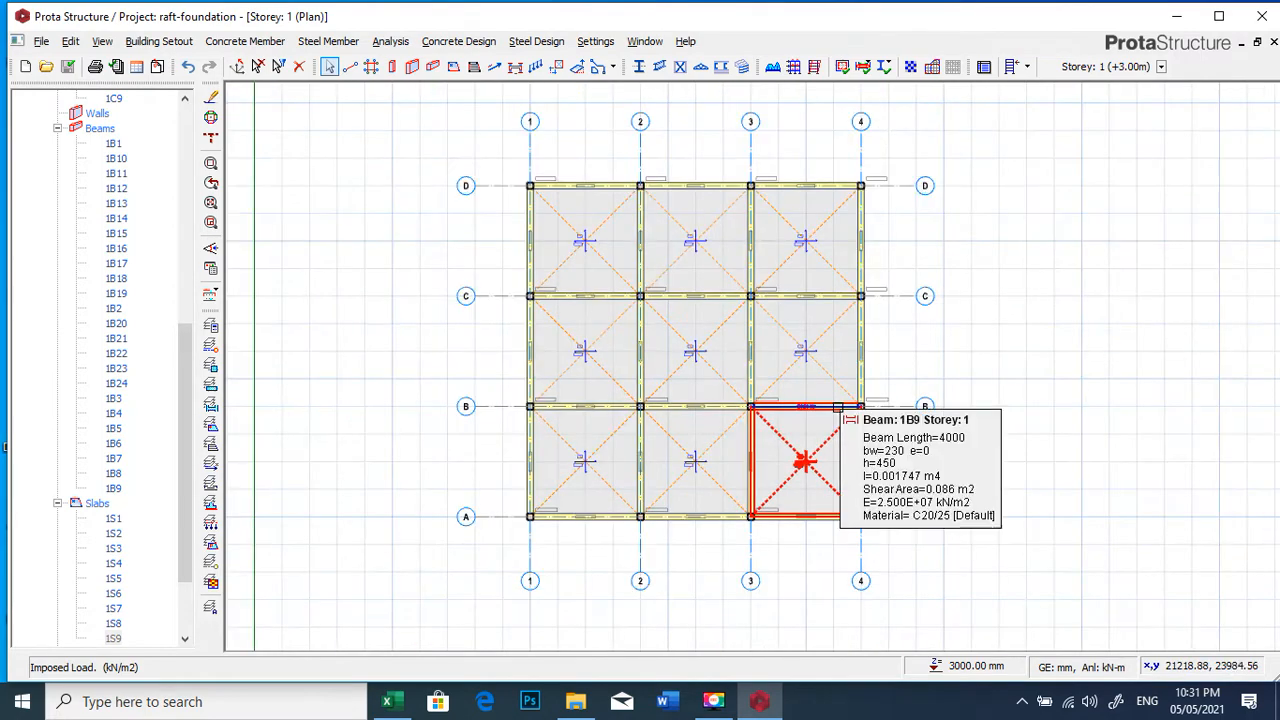
scroll(575, 181, "up", 4)
scroll(637, 171, "up", 2)
left_click(633, 190)
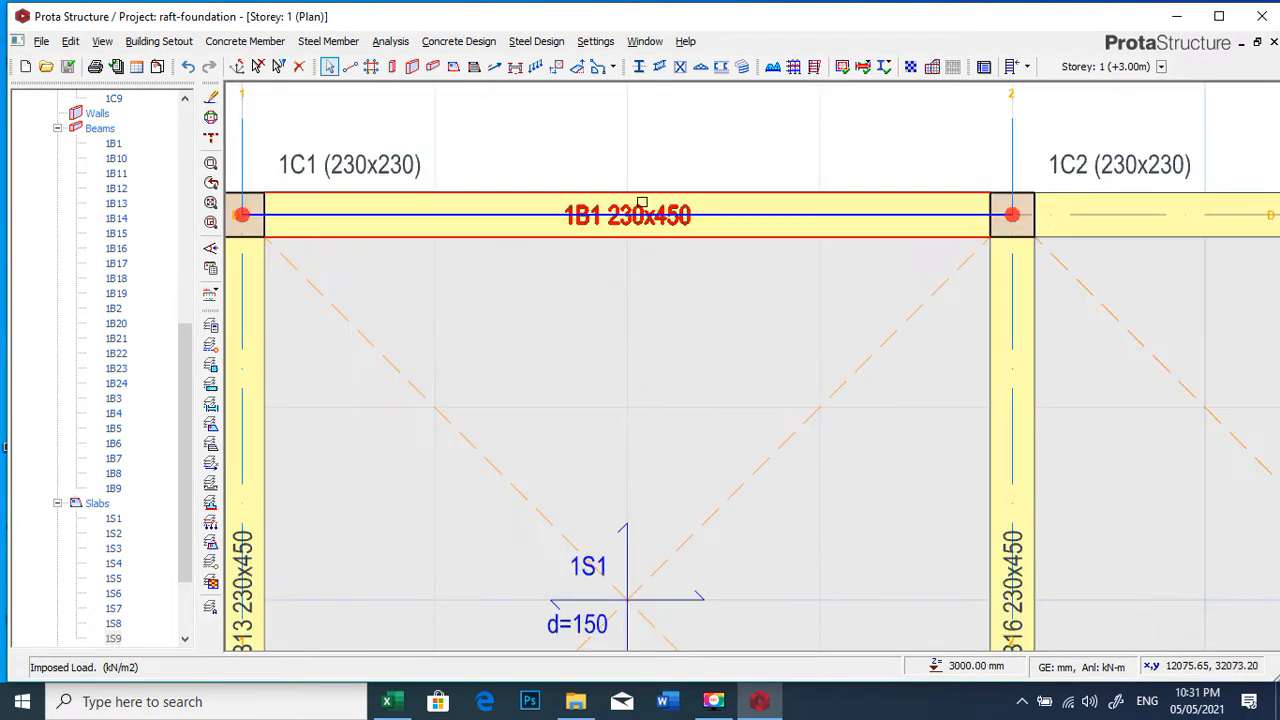
scroll(623, 194, "down", 1)
scroll(603, 198, "up", 1)
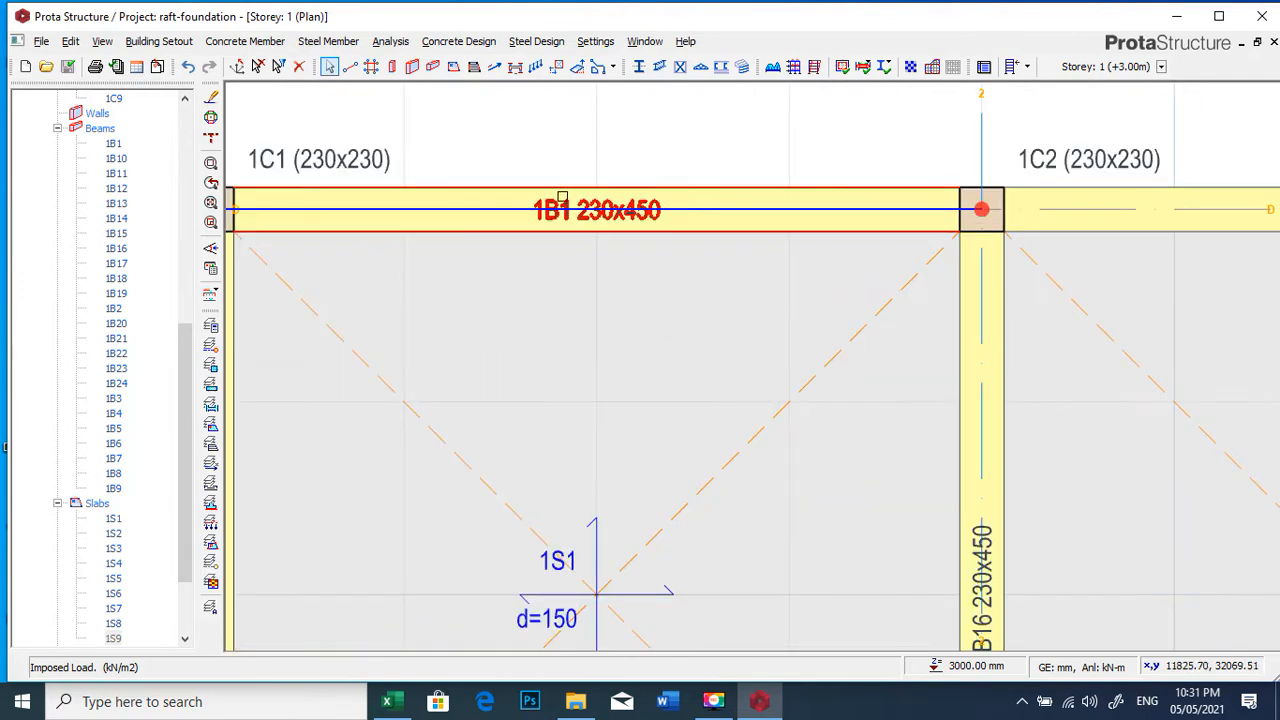
scroll(595, 199, "up", 1)
scroll(580, 200, "down", 3)
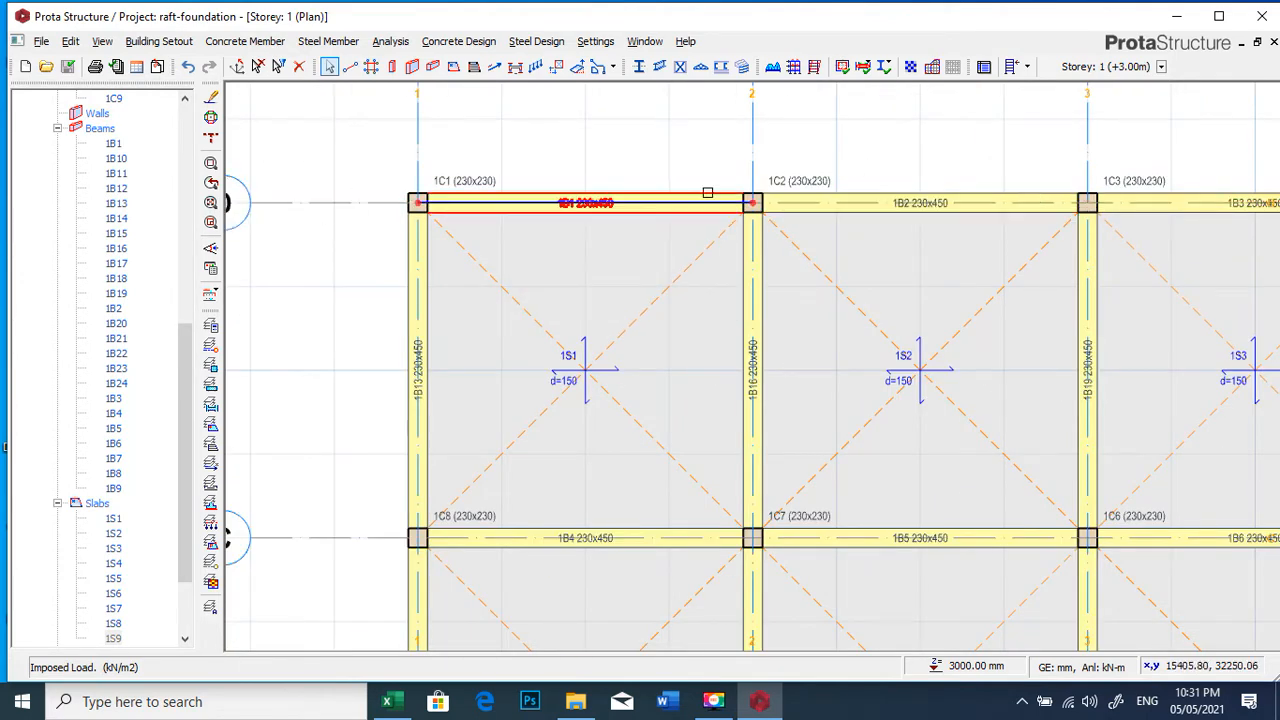
- Apply a wall load to the axis D beam between axes 1 and 2: unit weight 3.47 kN/m2, height 2.7 m, thickness 0.23 m
scroll(620, 225, "up", 2)
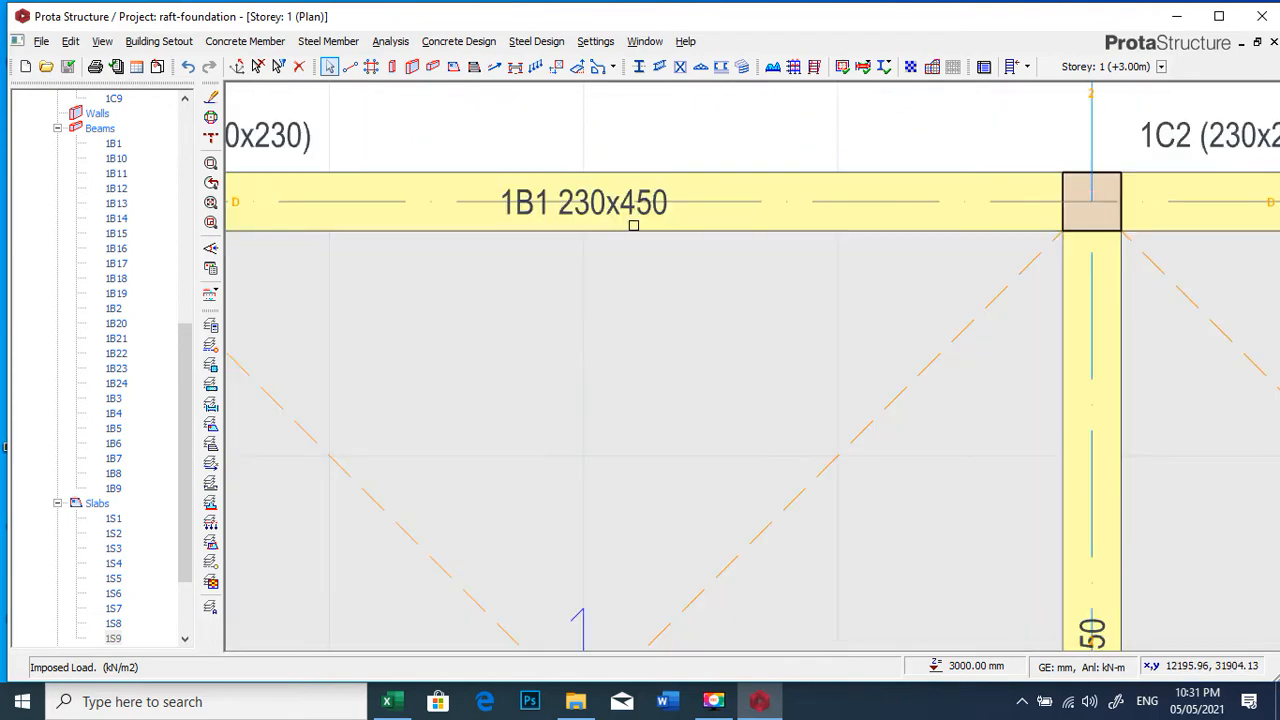
left_click(626, 219)
right_click(627, 217)
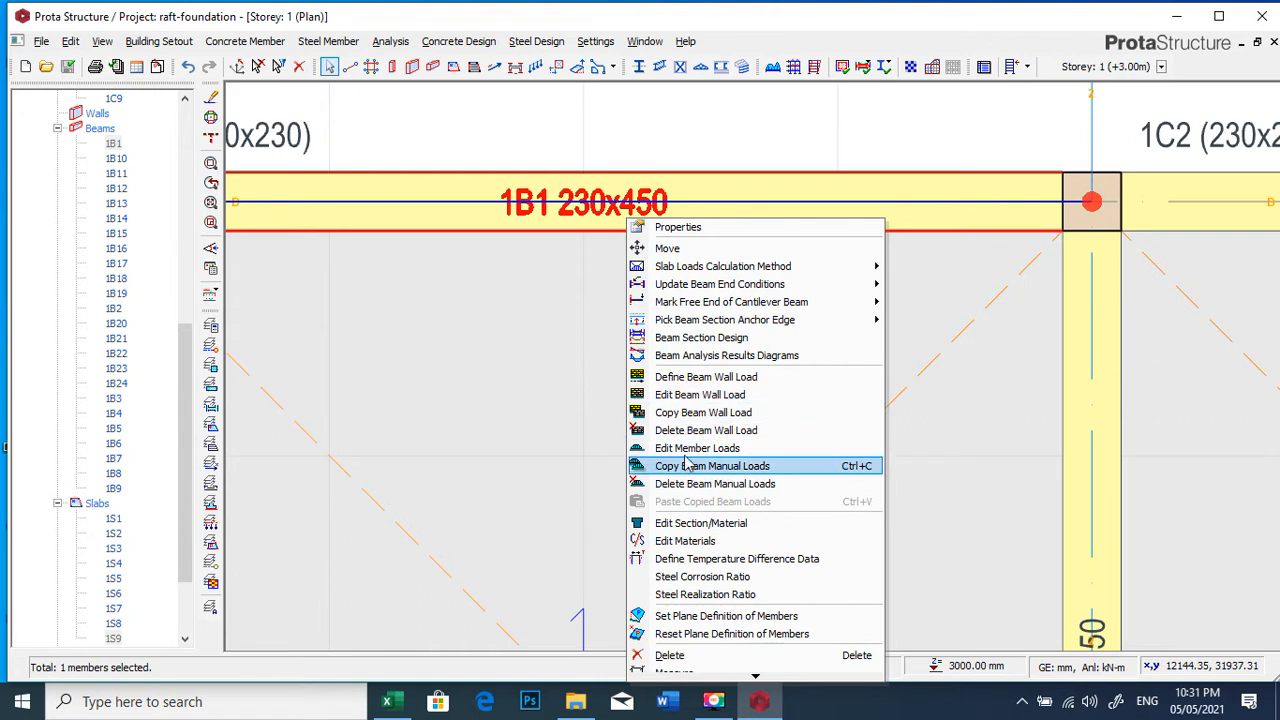
left_click(745, 406)
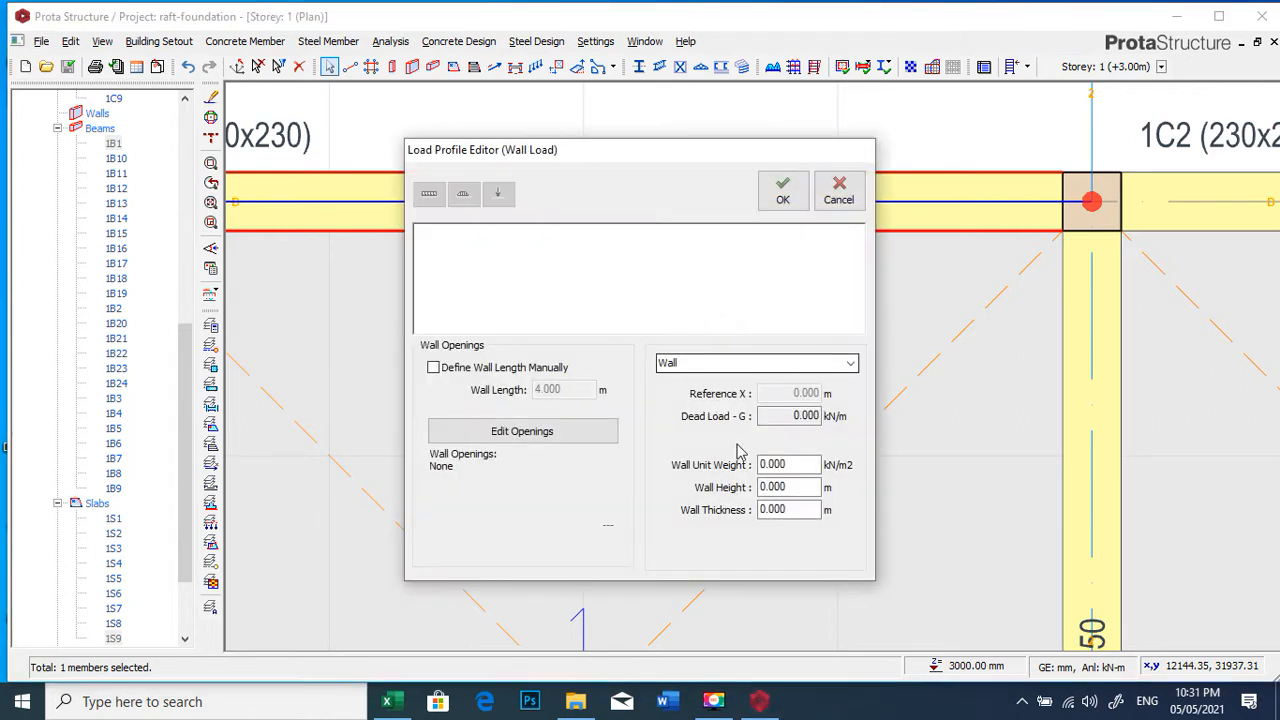
double_click(789, 463)
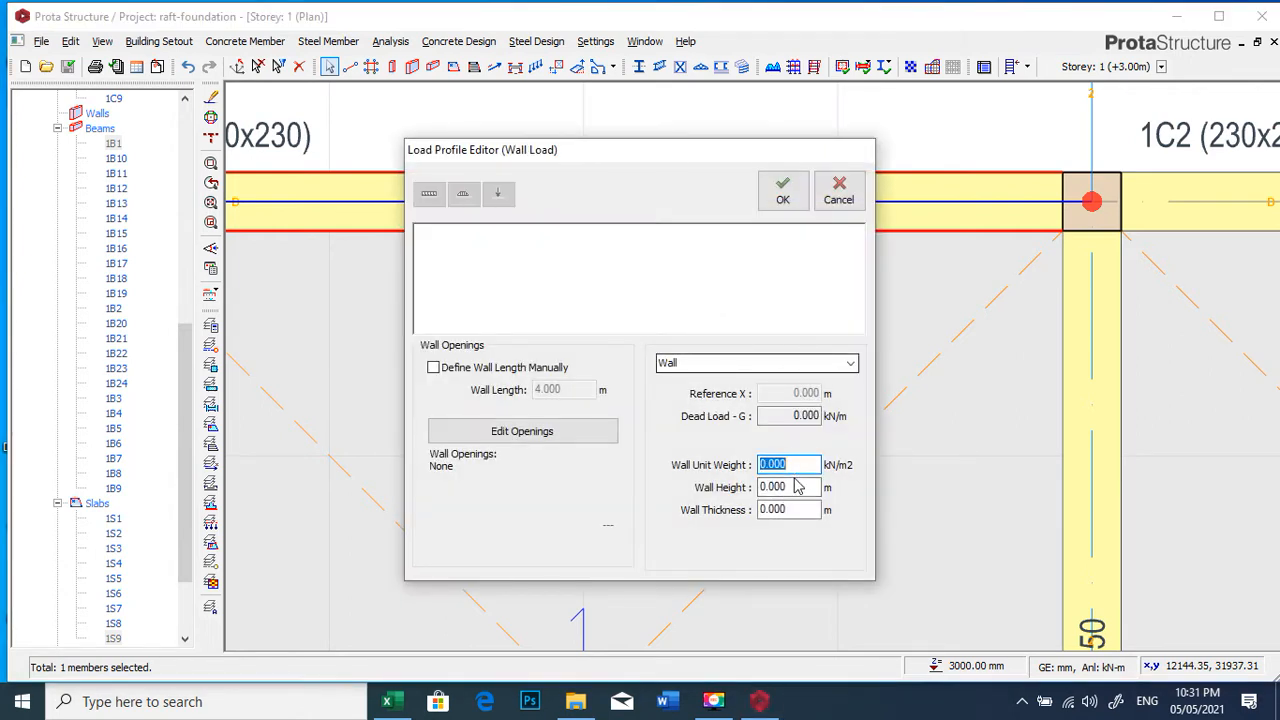
type("3.47")
double_click(779, 487)
type("2.7")
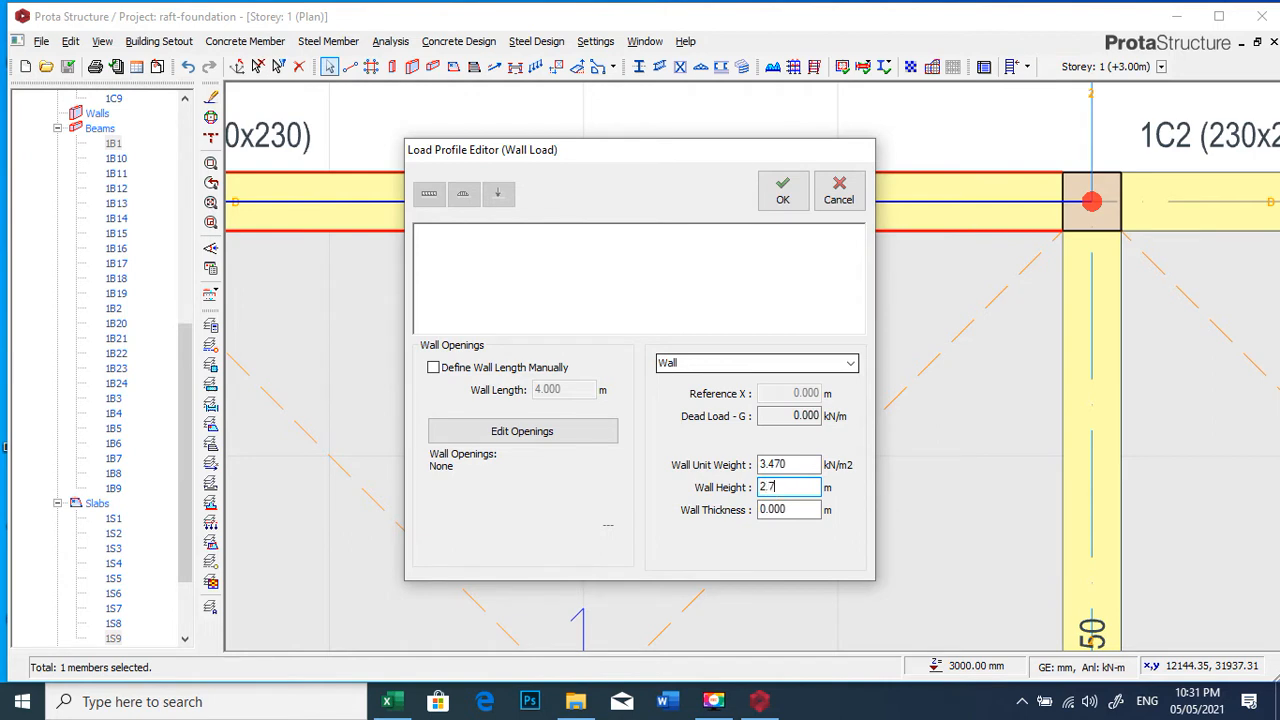
double_click(778, 510)
type(".")
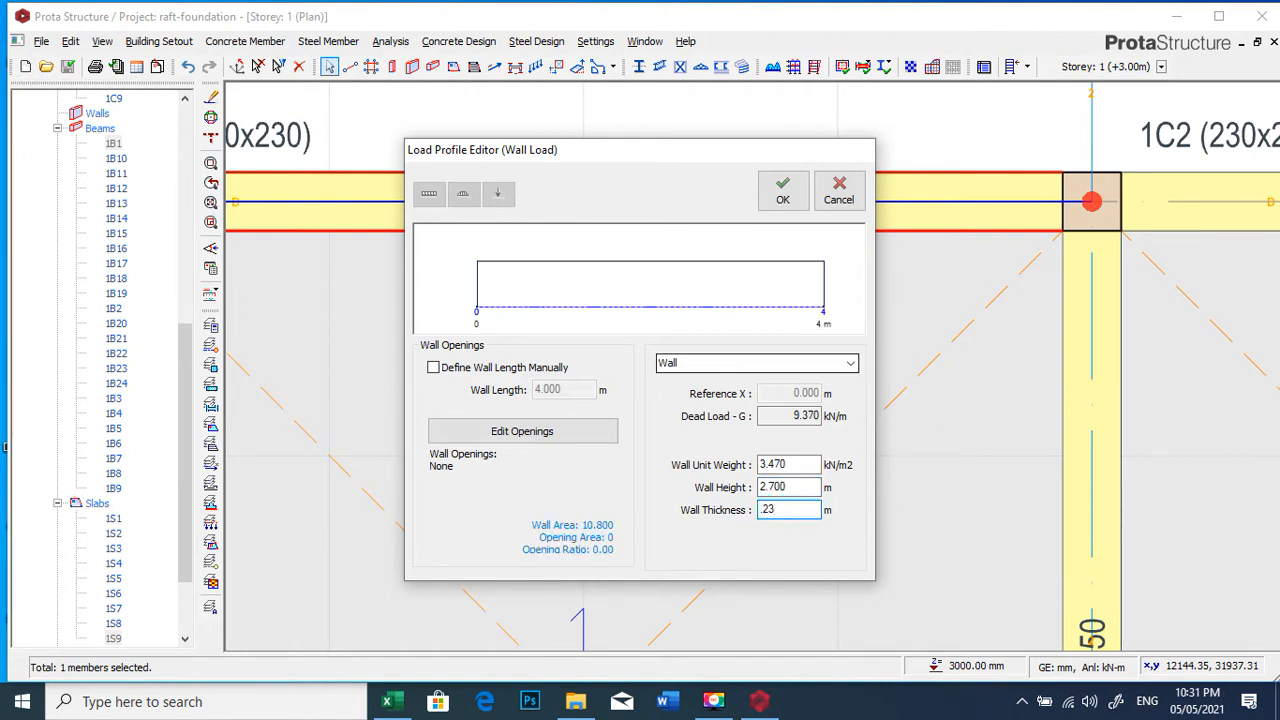
type("23")
left_click(782, 190)
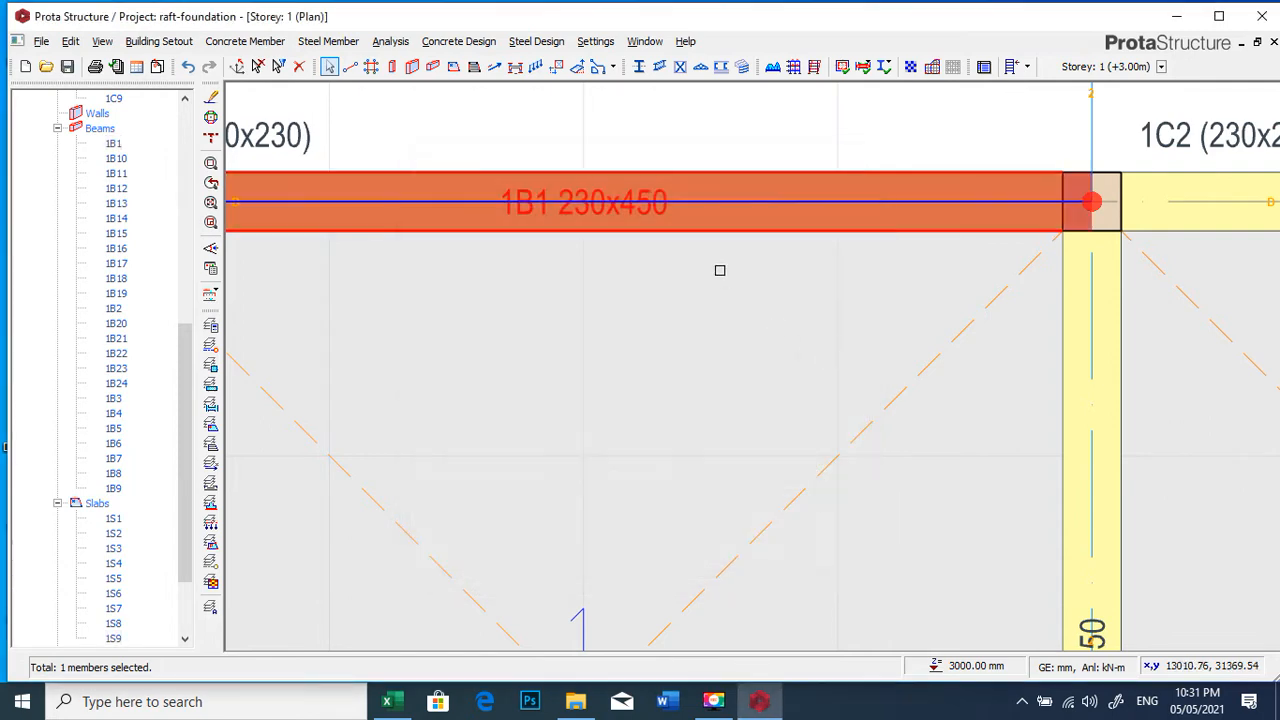
- Copy the wall load of the axis D beam between axes 1 and 2 to all beams of storey 1, replacing existing wall loads
scroll(719, 270, "down", 3)
scroll(711, 260, "up", 1)
right_click(706, 242)
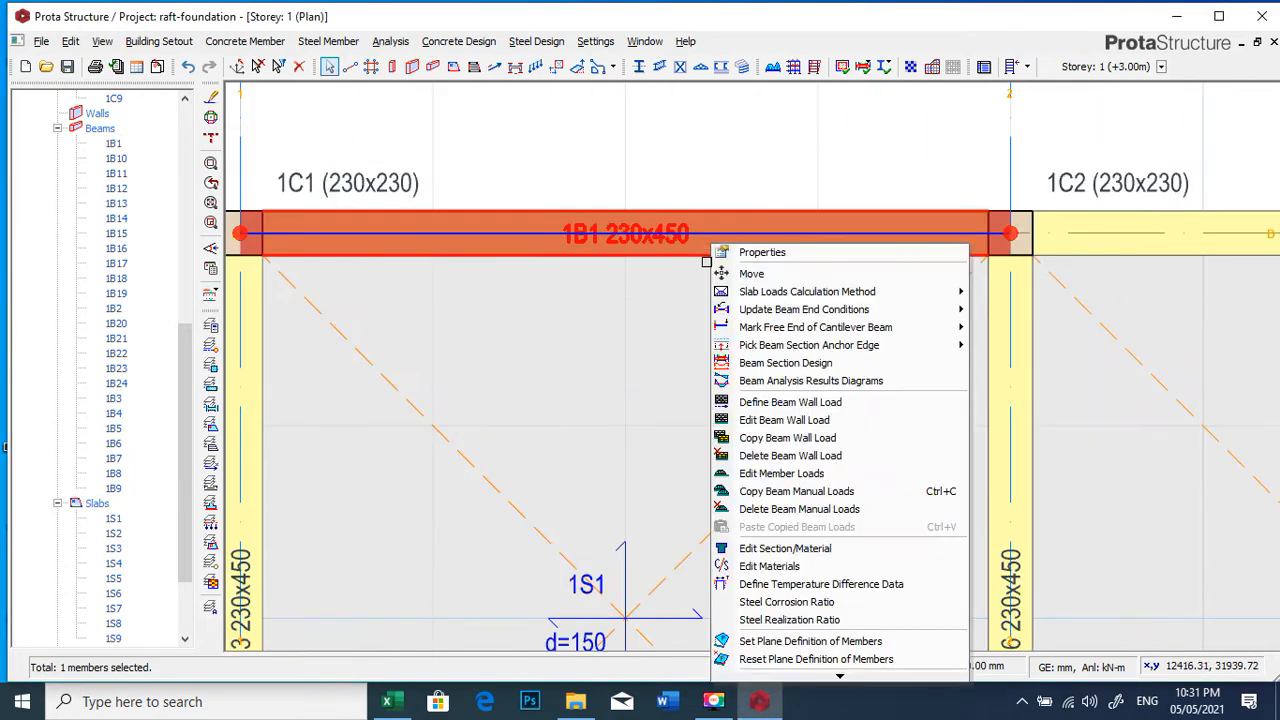
left_click(760, 440)
scroll(591, 283, "down", 6)
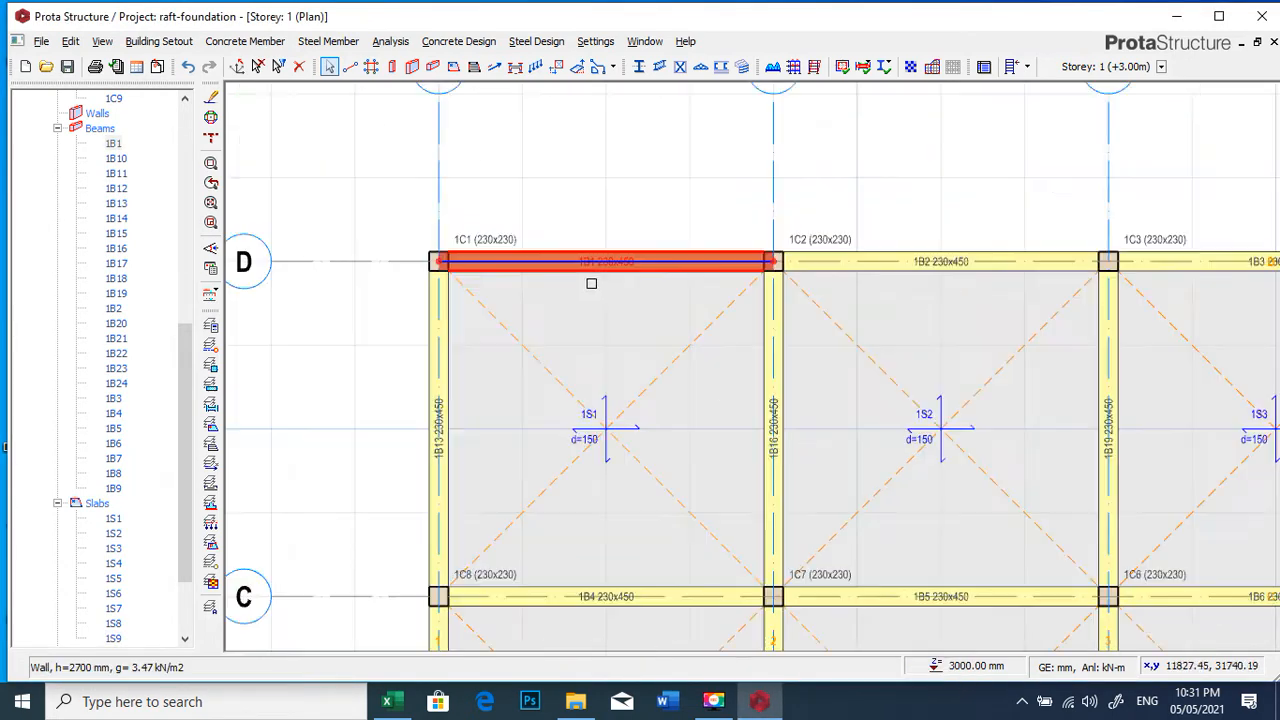
left_click_drag(508, 194, 812, 500)
right_click(676, 297)
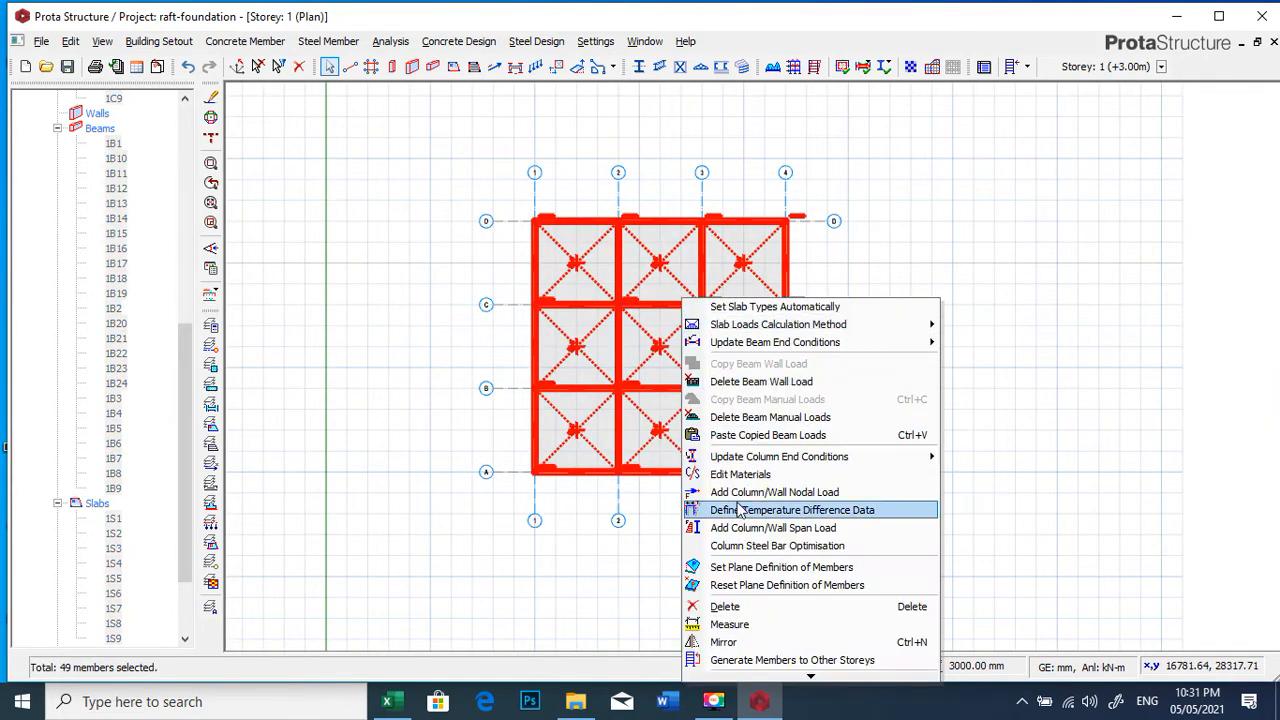
left_click(772, 436)
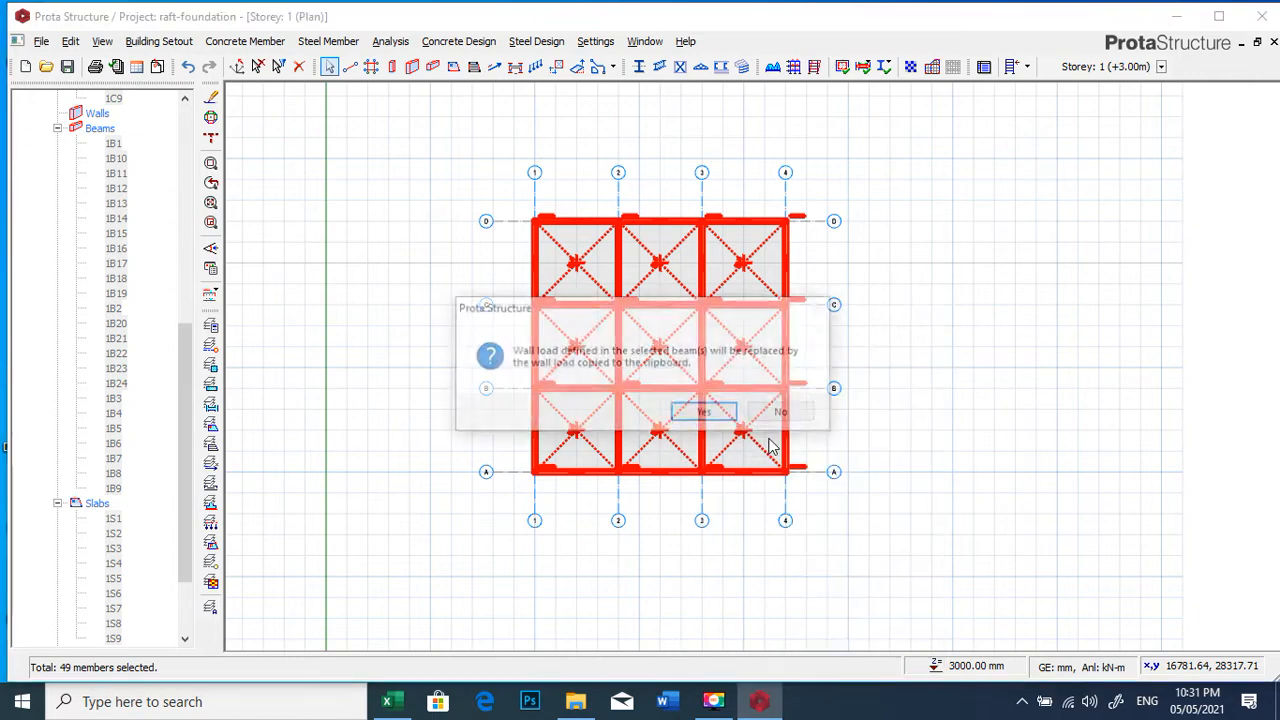
left_click(705, 413)
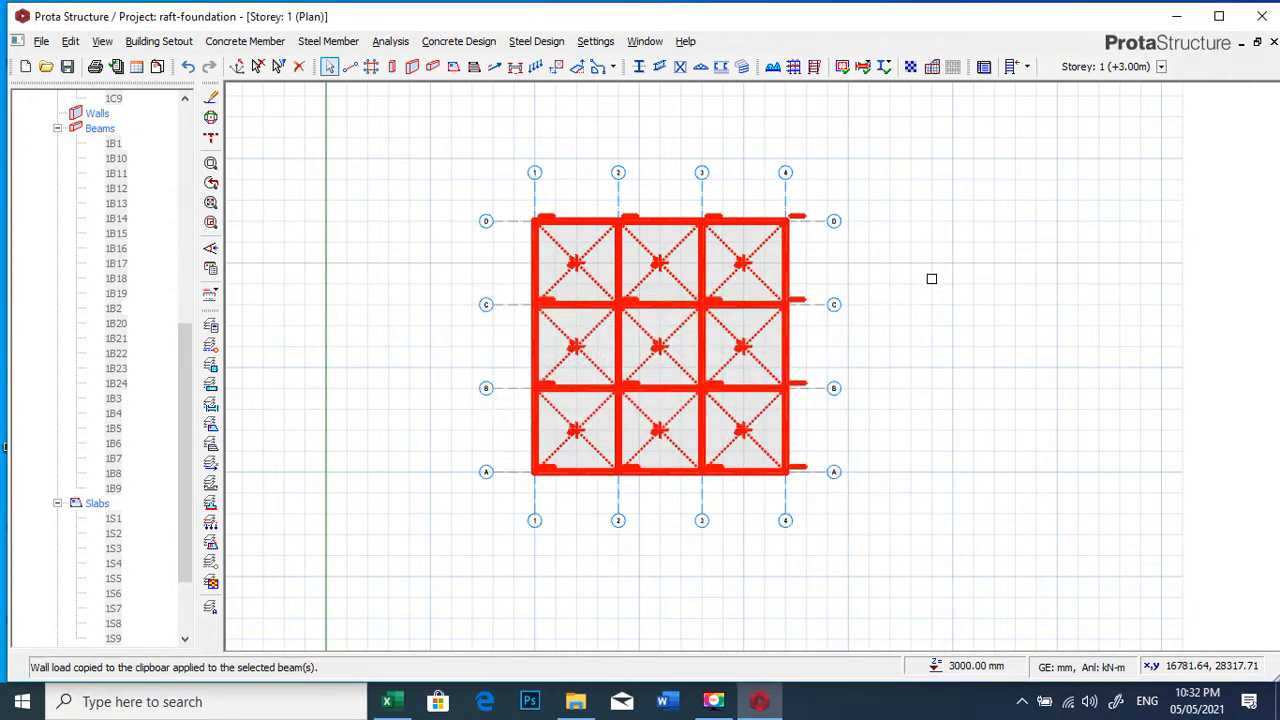
key("Escape")
scroll(669, 215, "up", 4)
scroll(669, 210, "down", 4)
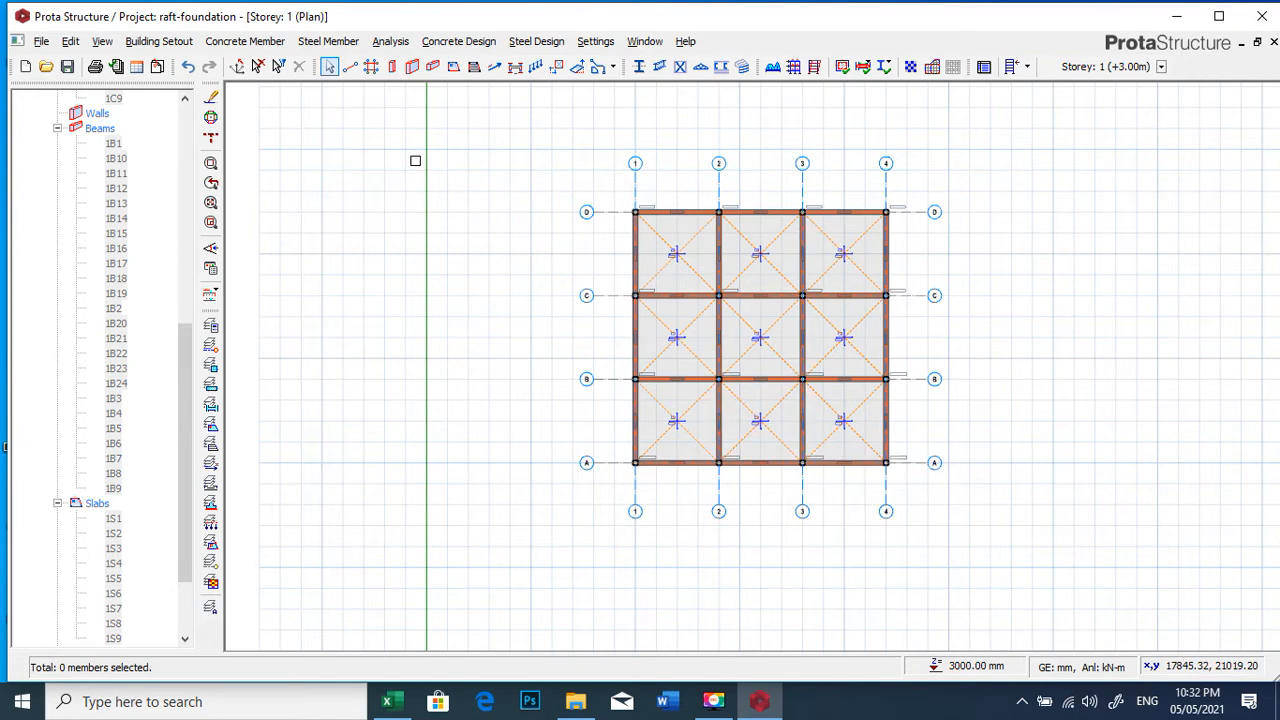
- Insert storeys so that the building has a total of 6 storeys
left_click(158, 41)
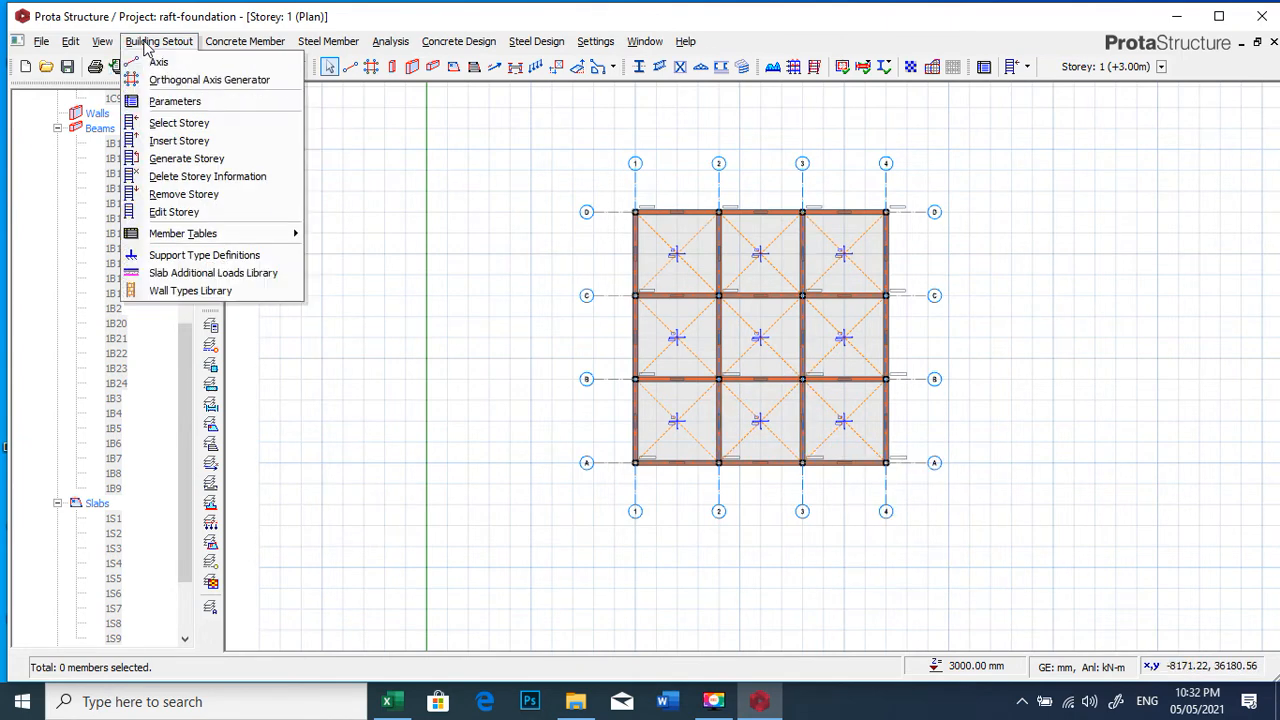
left_click(174, 144)
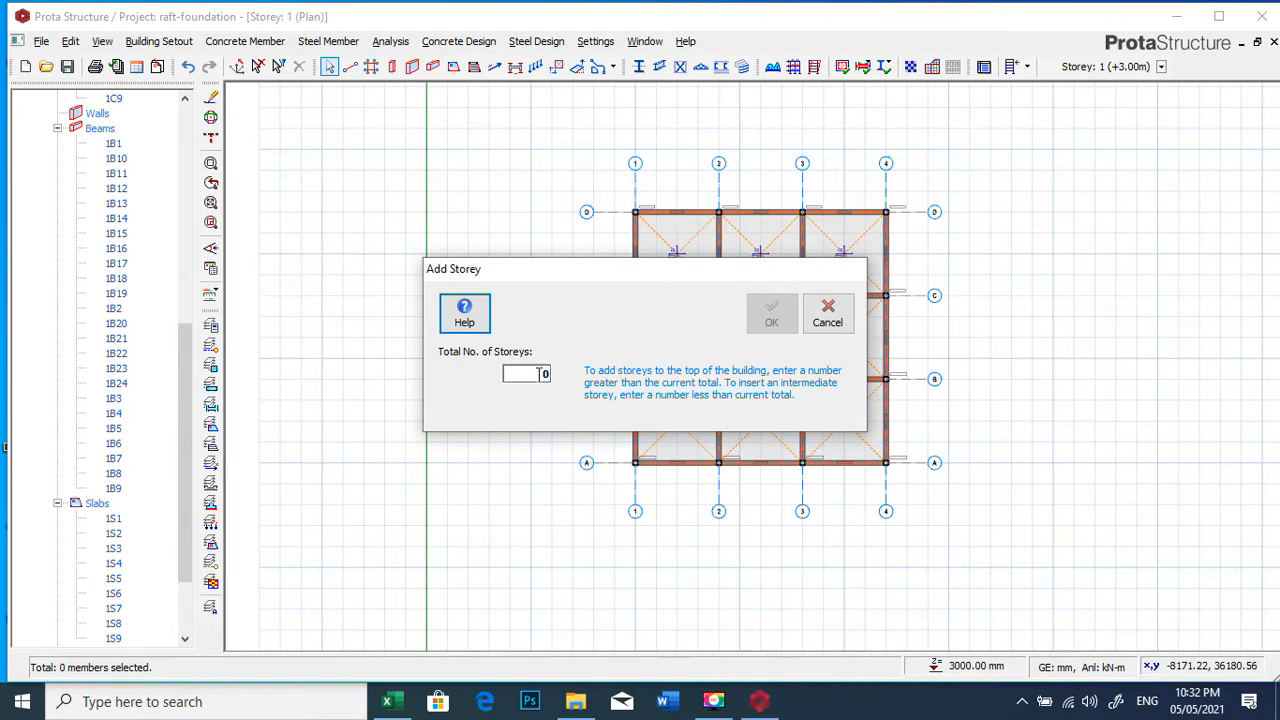
left_click(540, 373)
key("BackSpace")
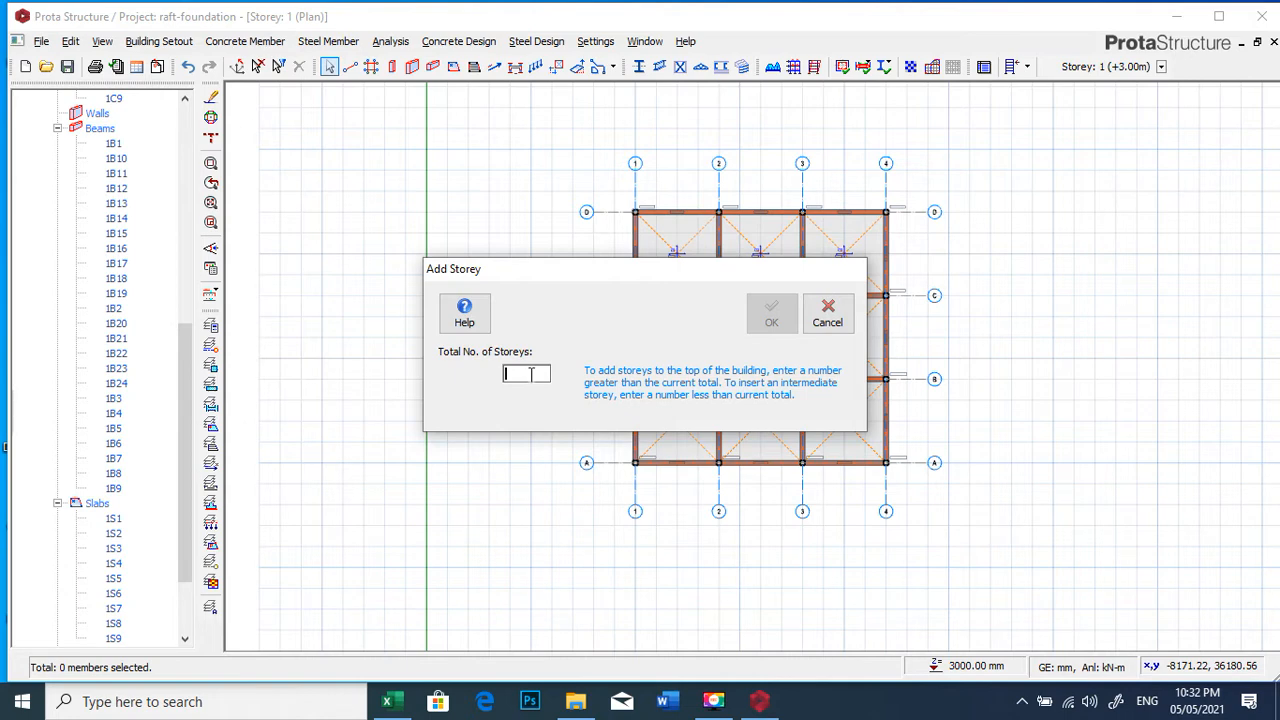
type("5")
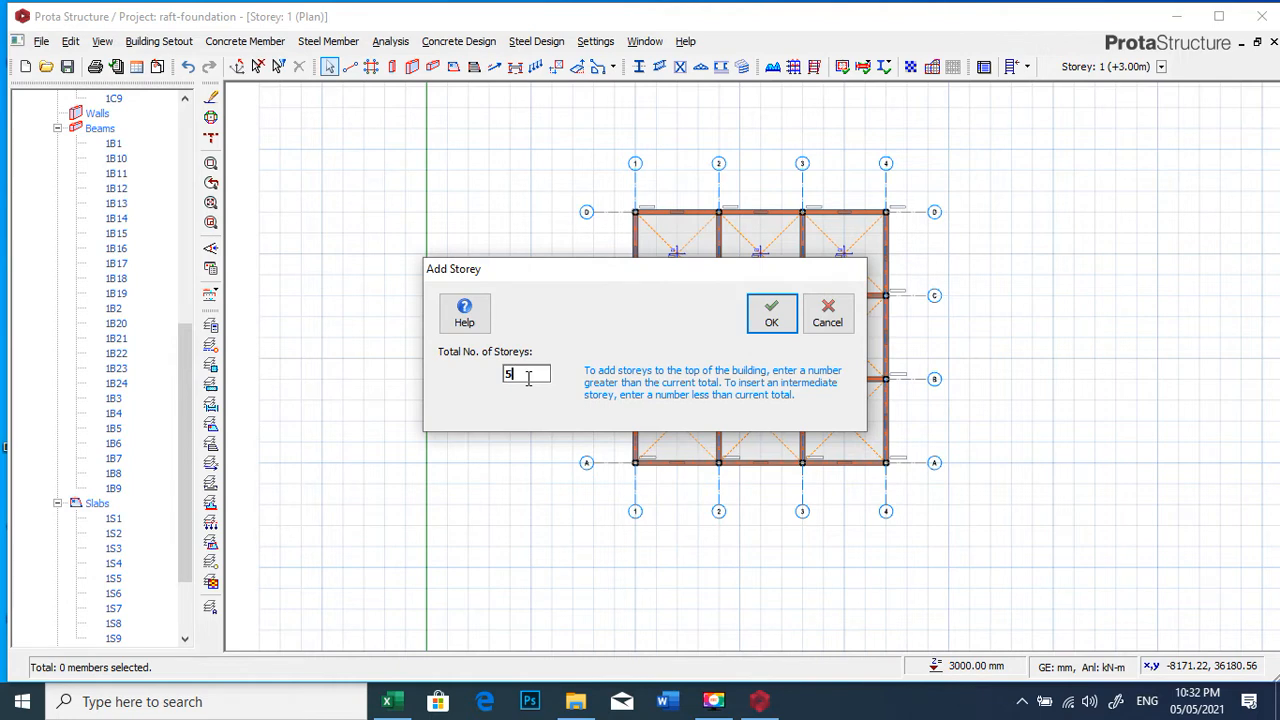
key("BackSpace")
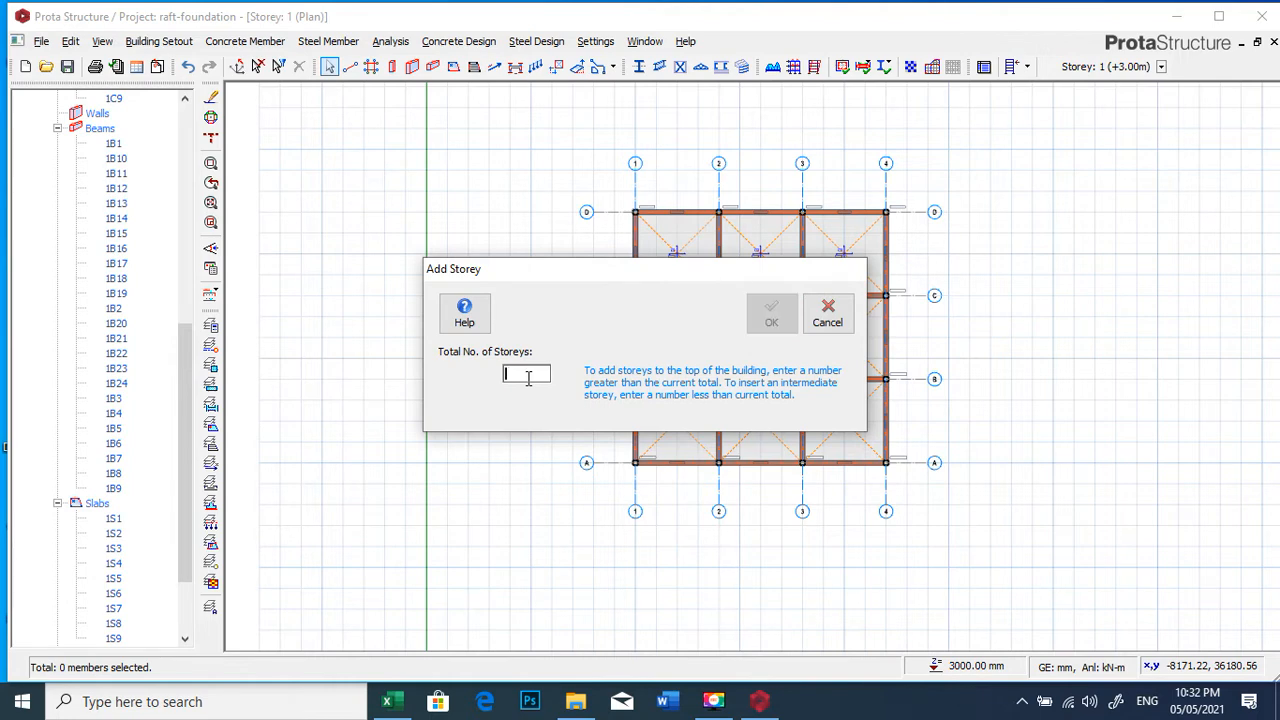
type("6")
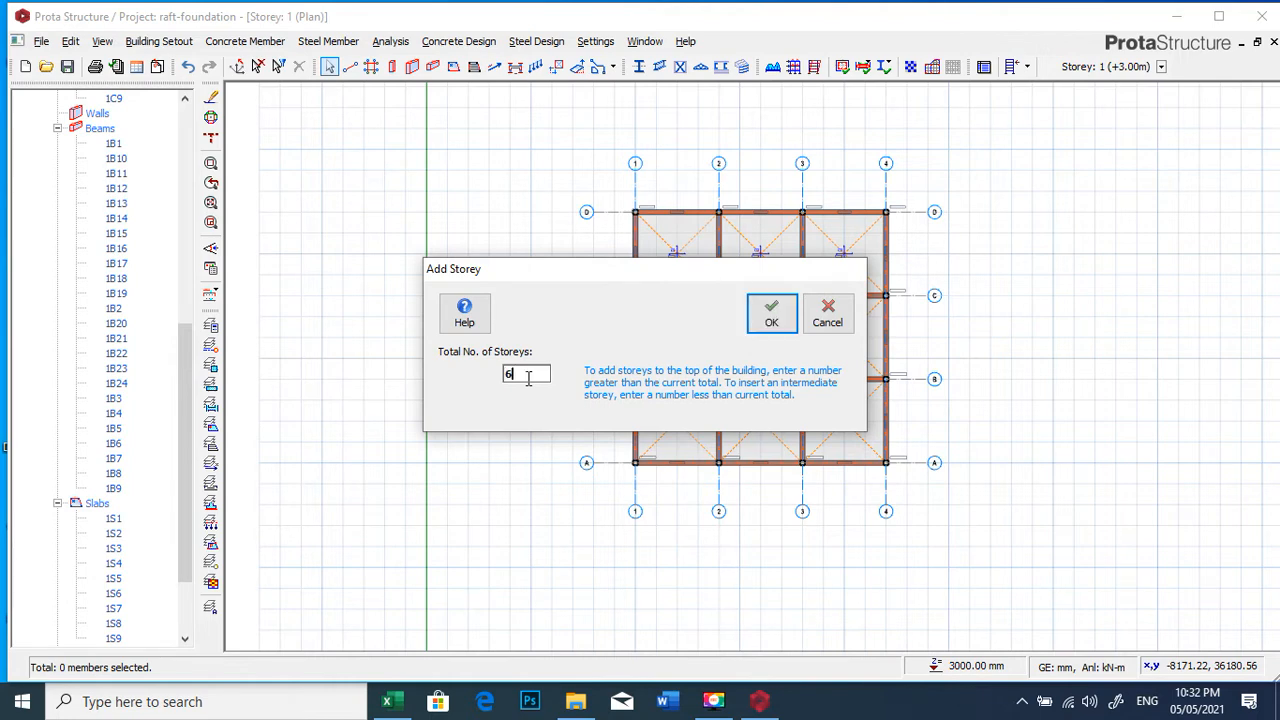
left_click(776, 316)
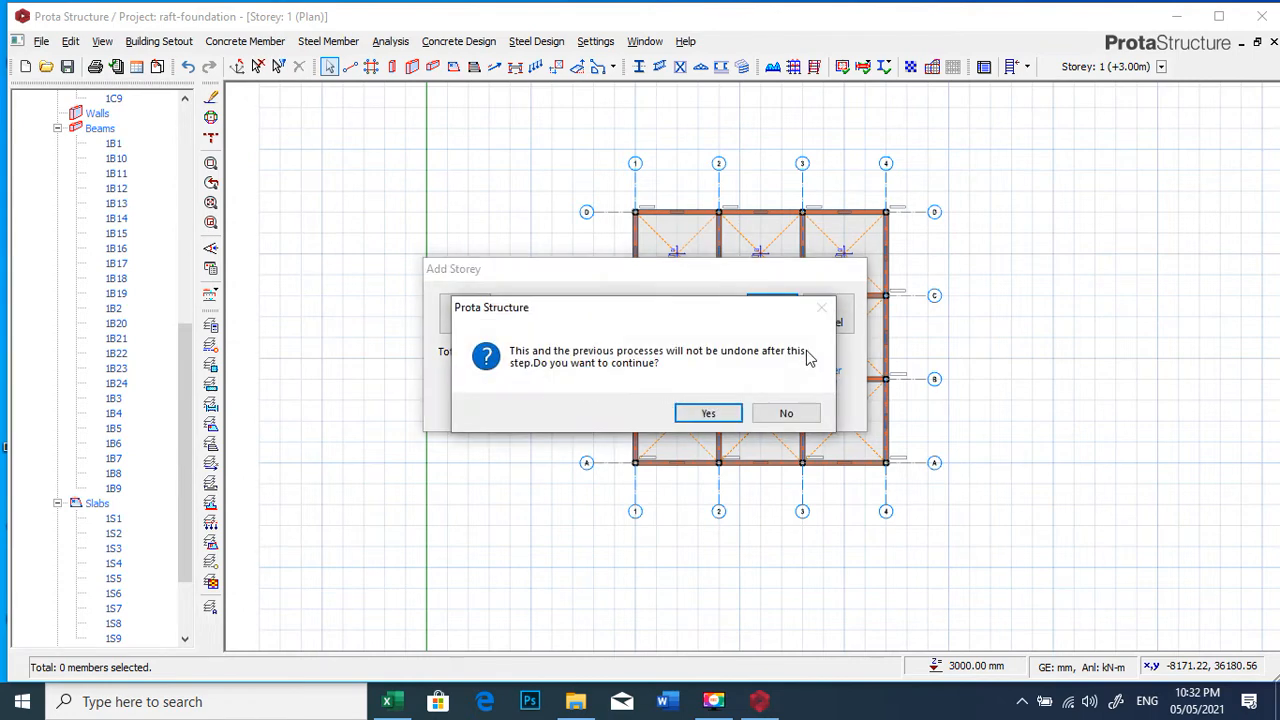
left_click(710, 414)
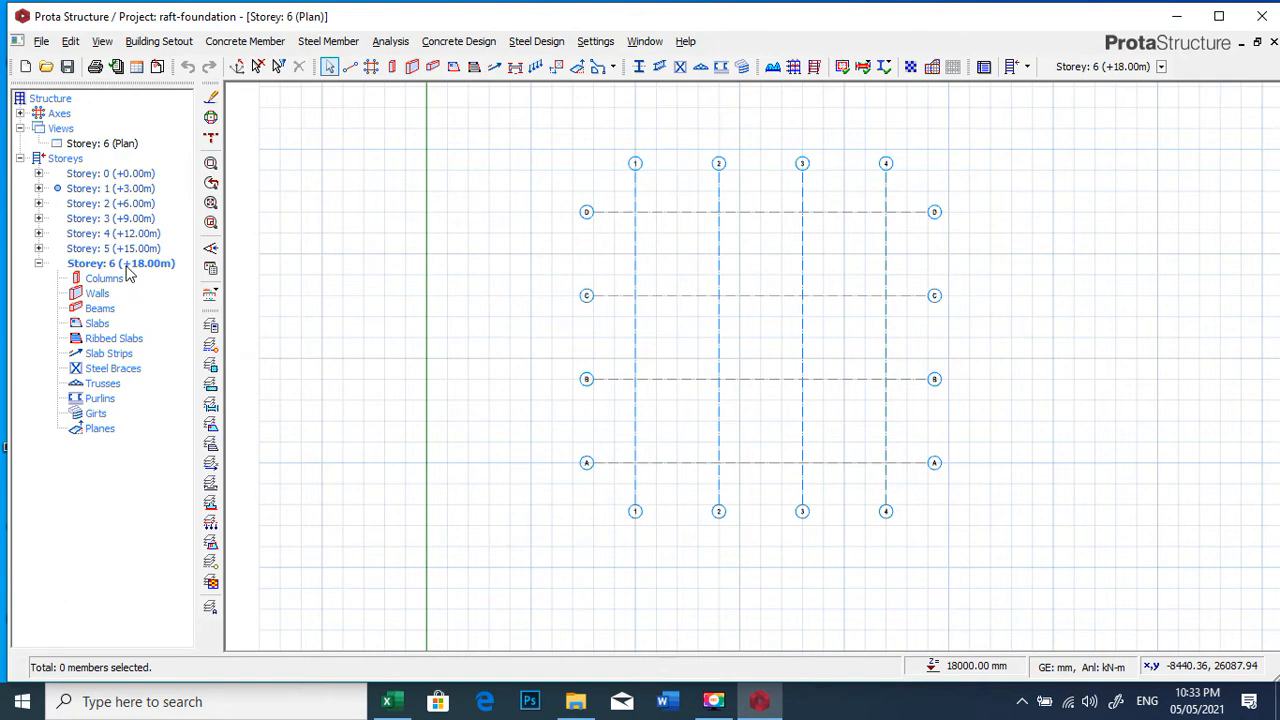
- Generate storeys 2 to 5 from storey 1 with all member types included
double_click(130, 190)
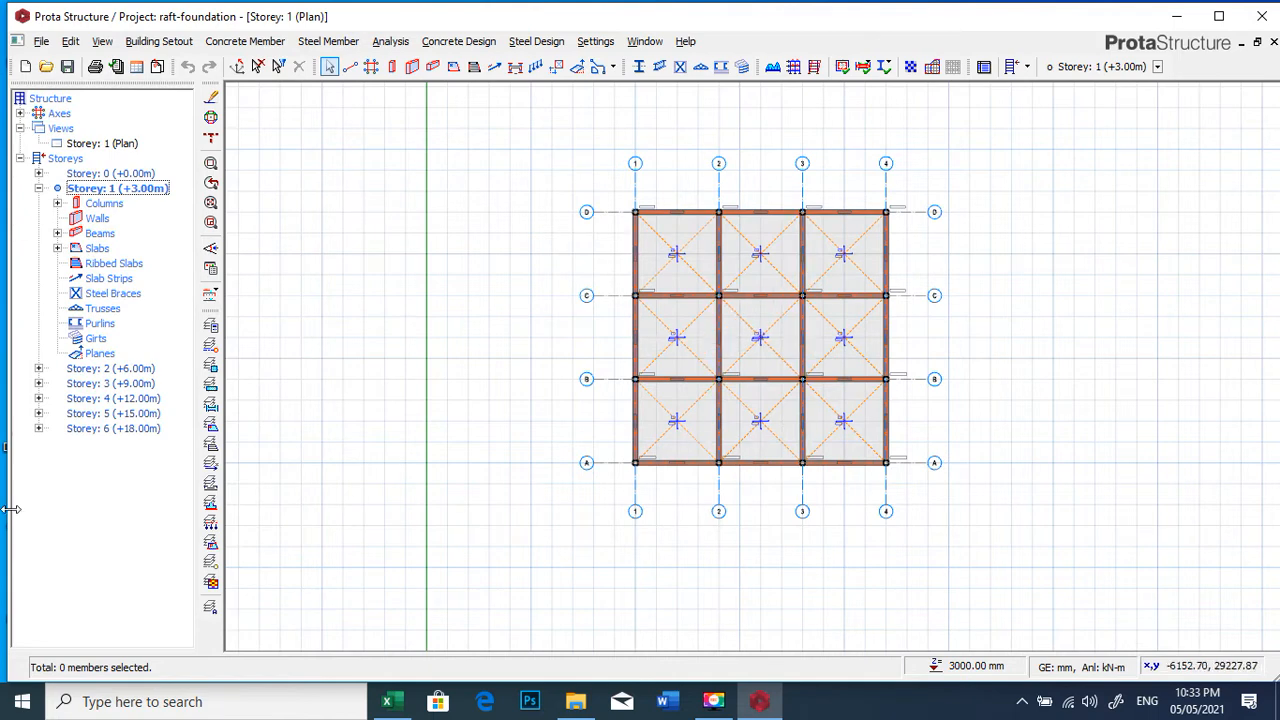
double_click(95, 369)
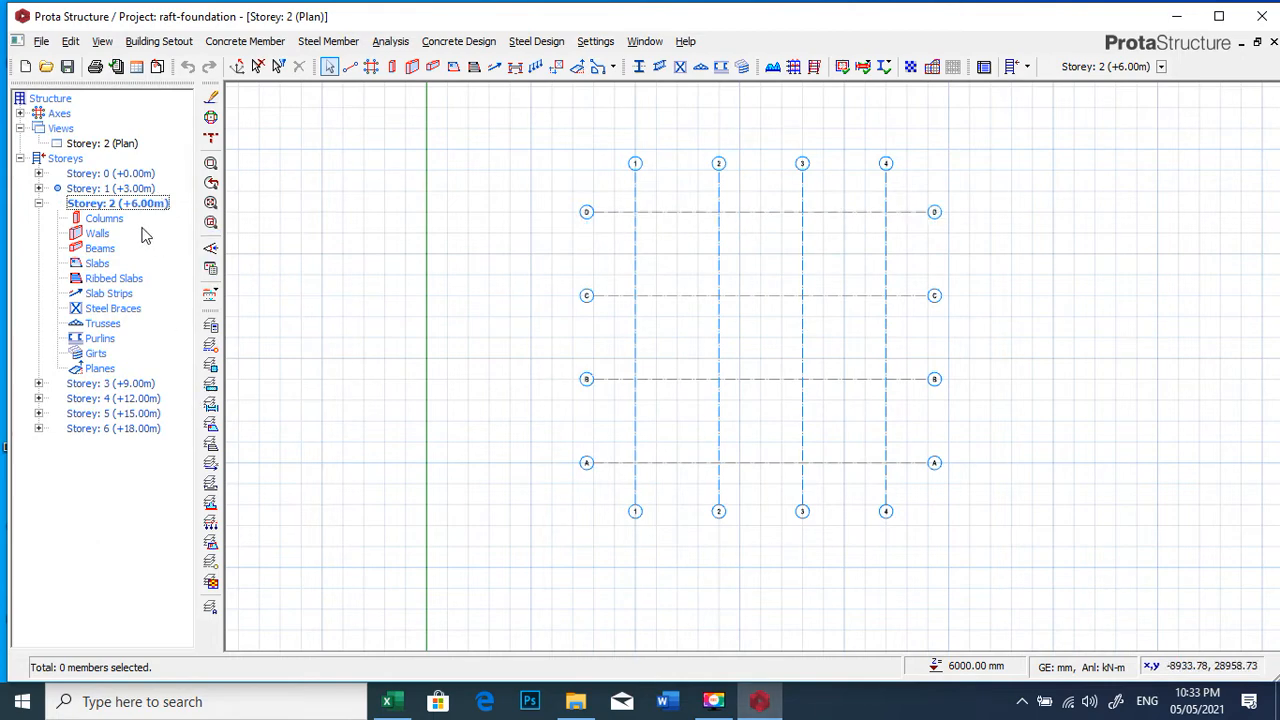
double_click(127, 190)
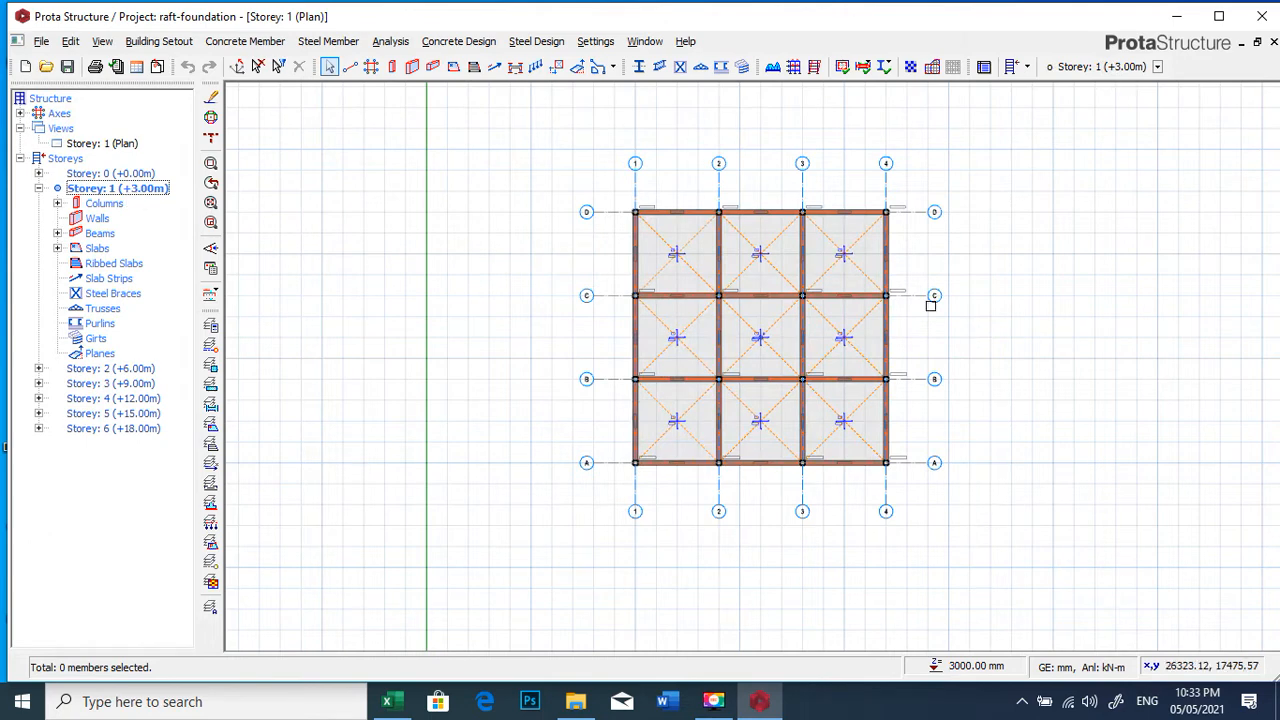
left_click(159, 41)
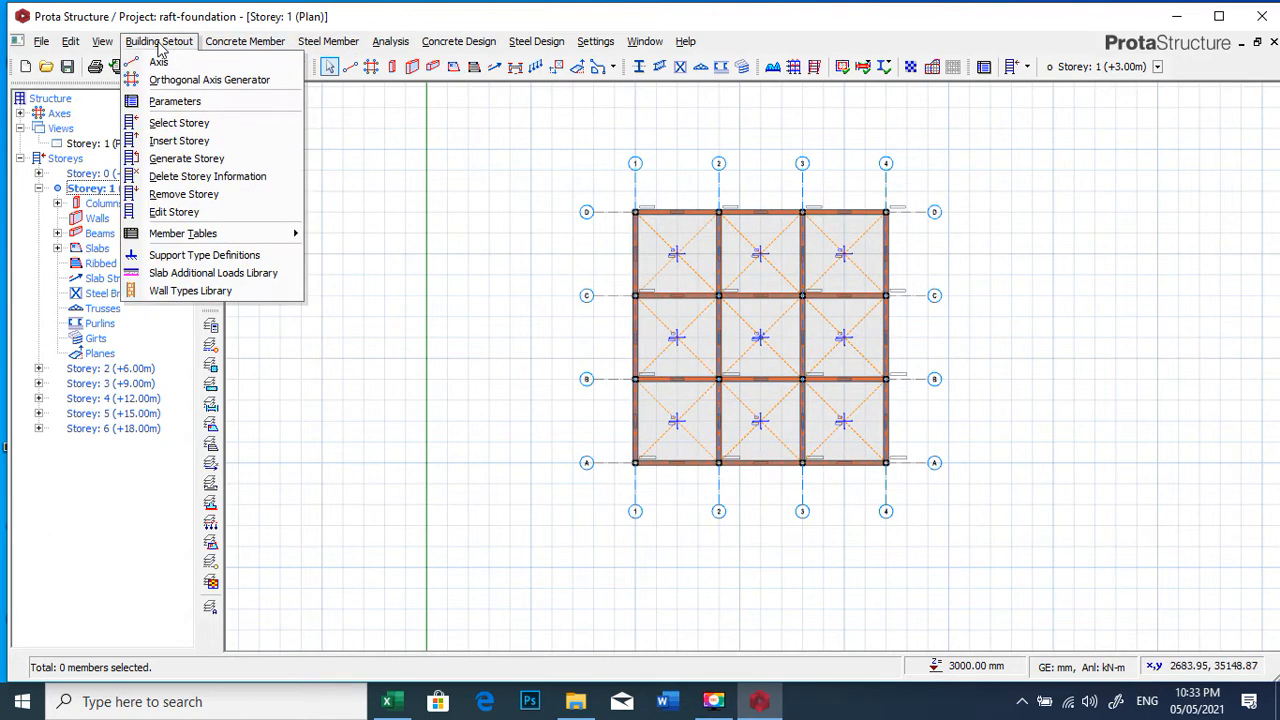
left_click(218, 160)
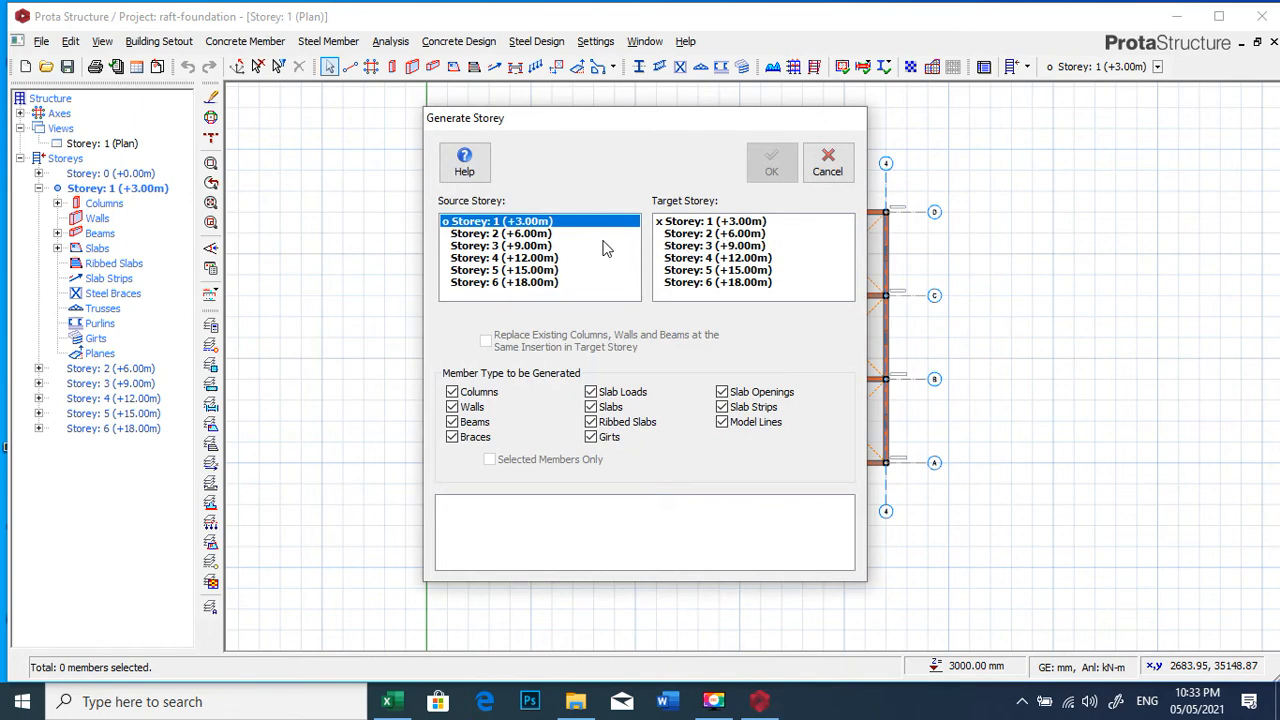
left_click(703, 235)
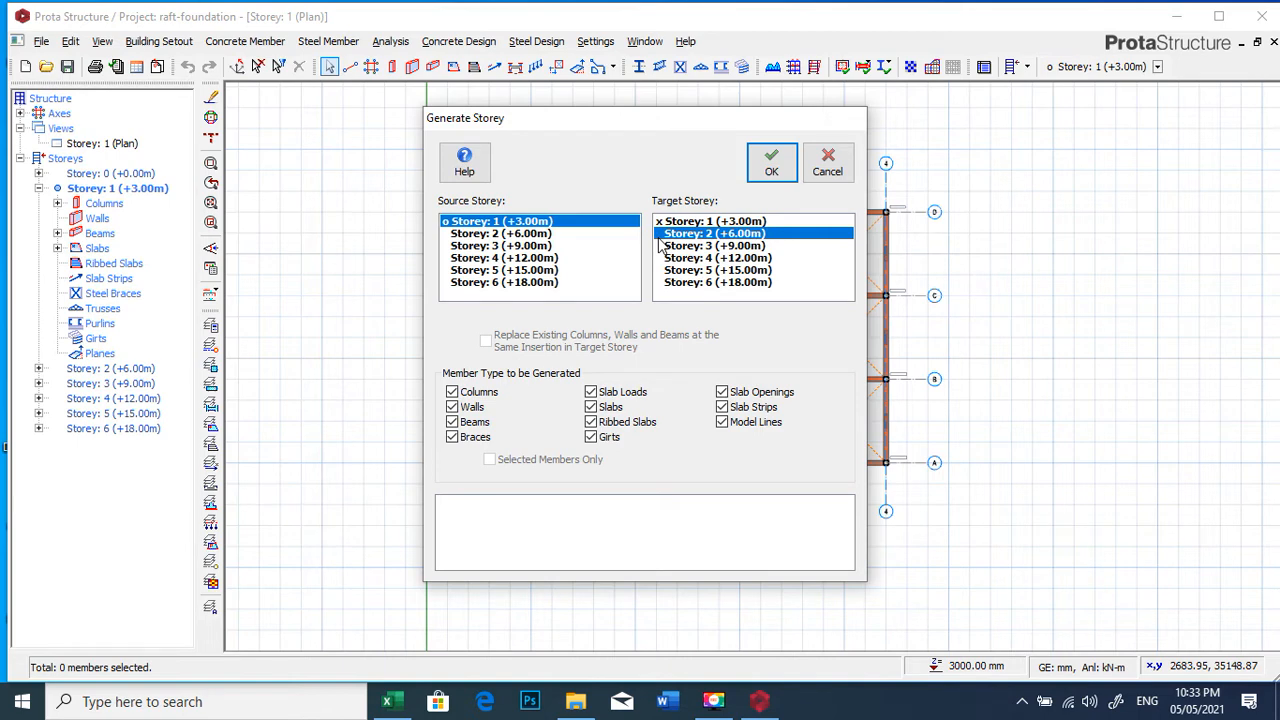
left_click(708, 271)
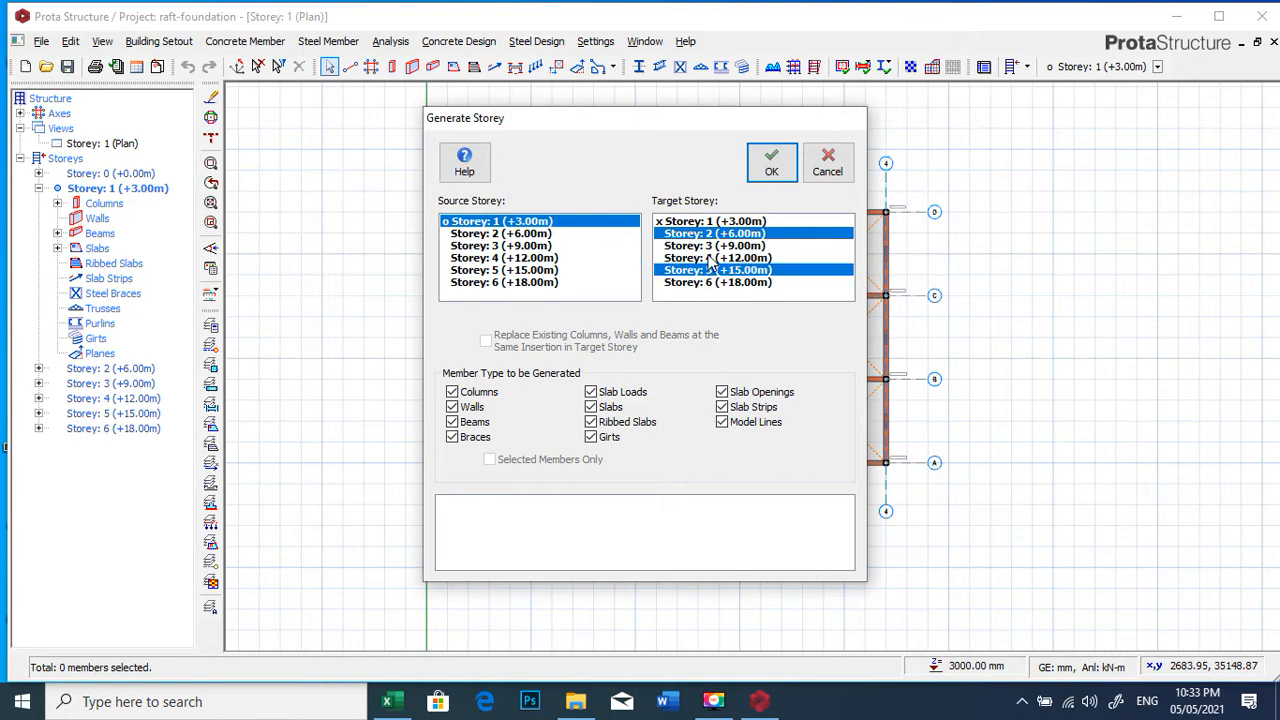
left_click(713, 238)
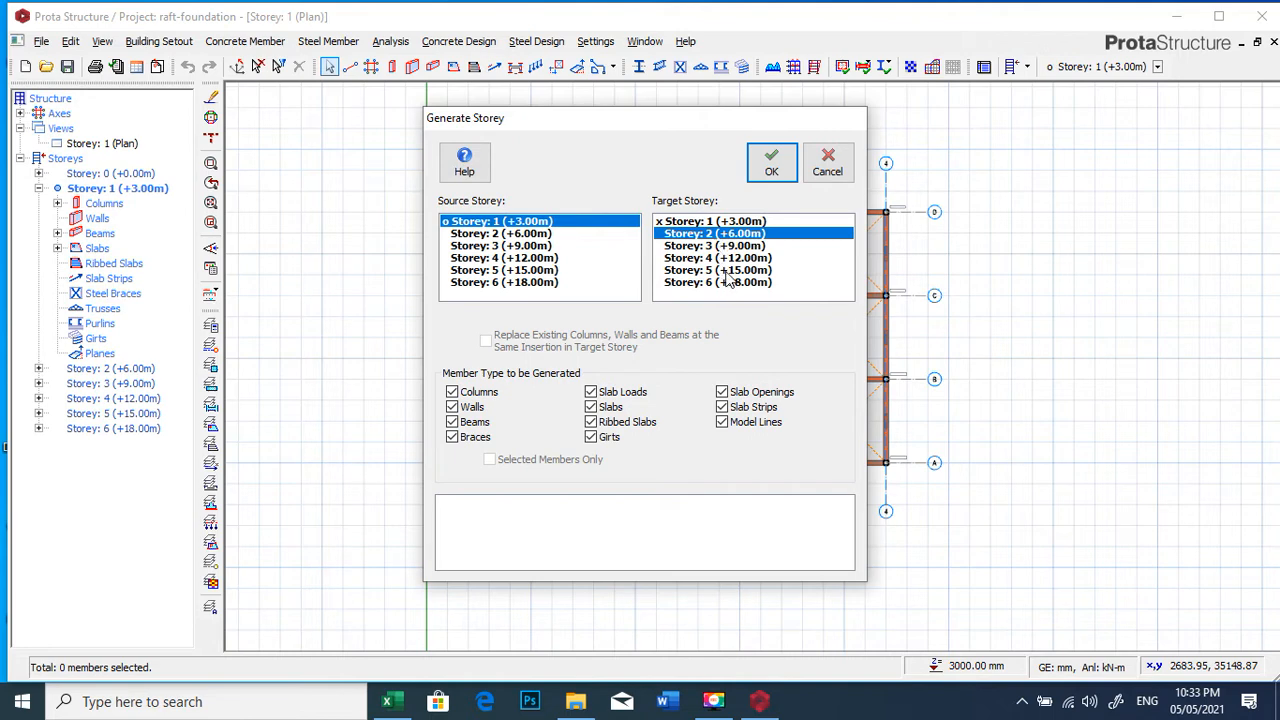
left_click(727, 271, "shift")
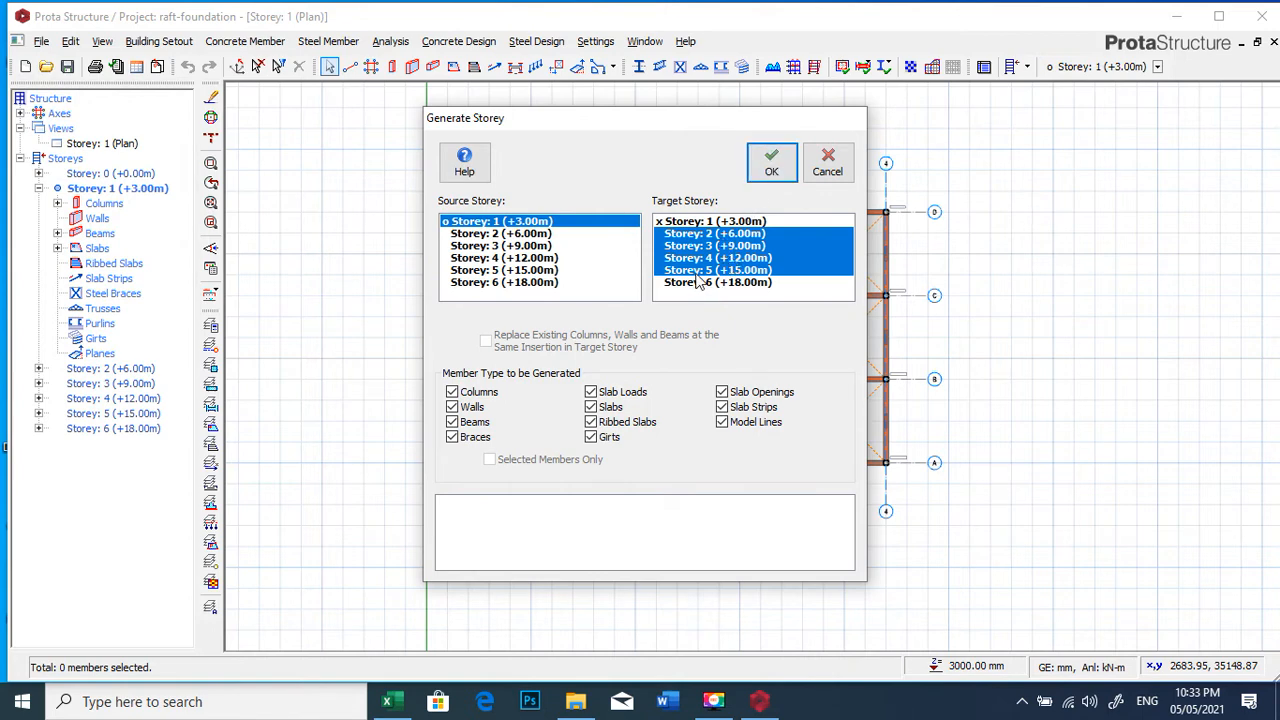
left_click(771, 165)
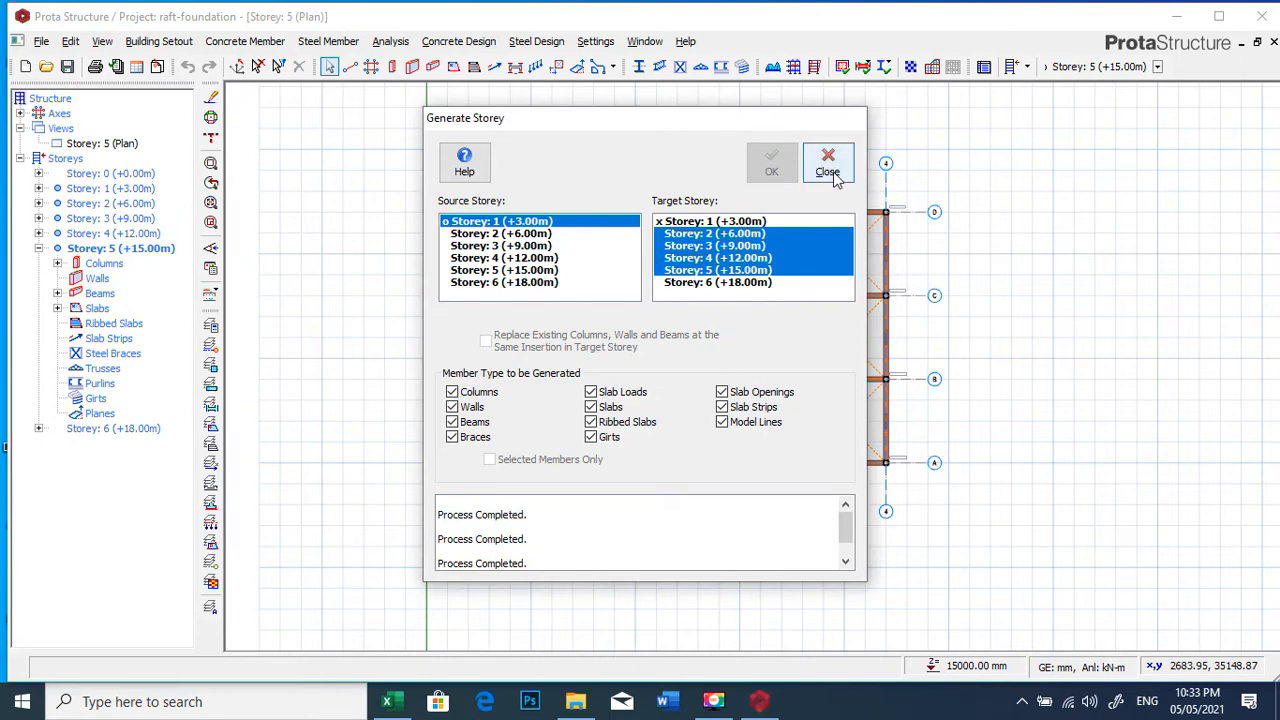
left_click(828, 165)
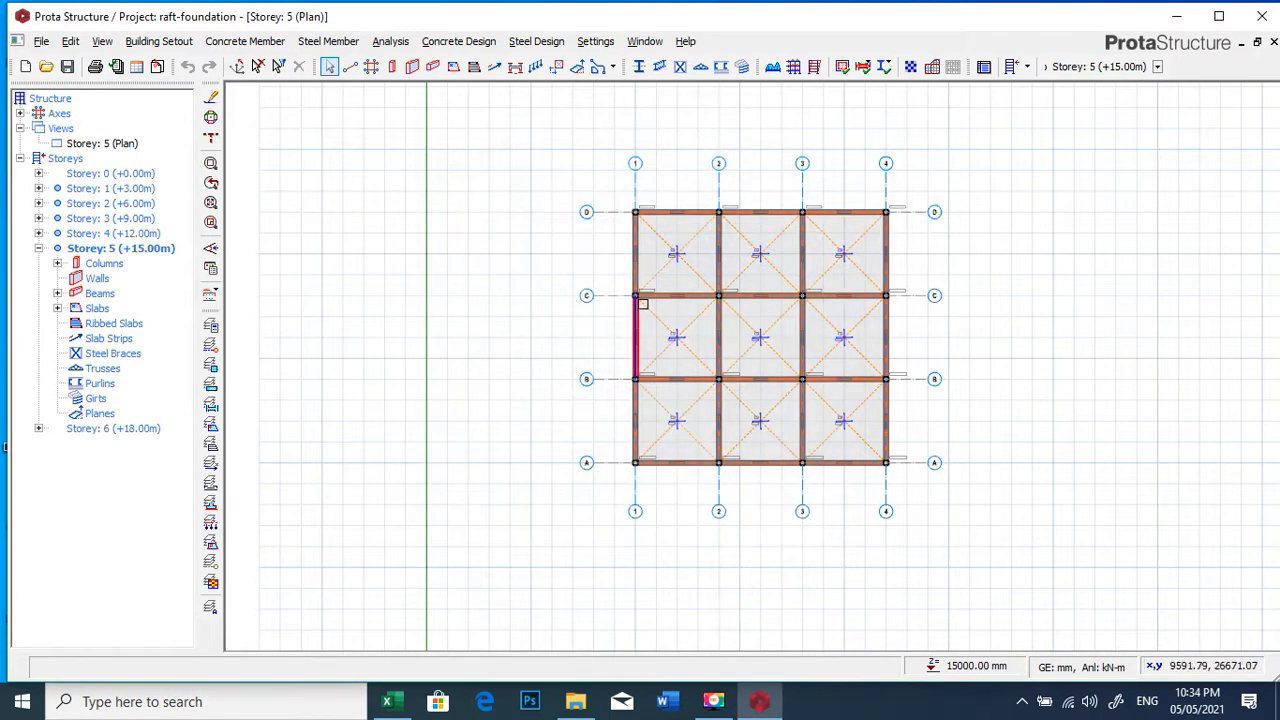
- Examine the plans of storeys 1, 2, 4, 5 and 6, and return to storey 5
double_click(130, 189)
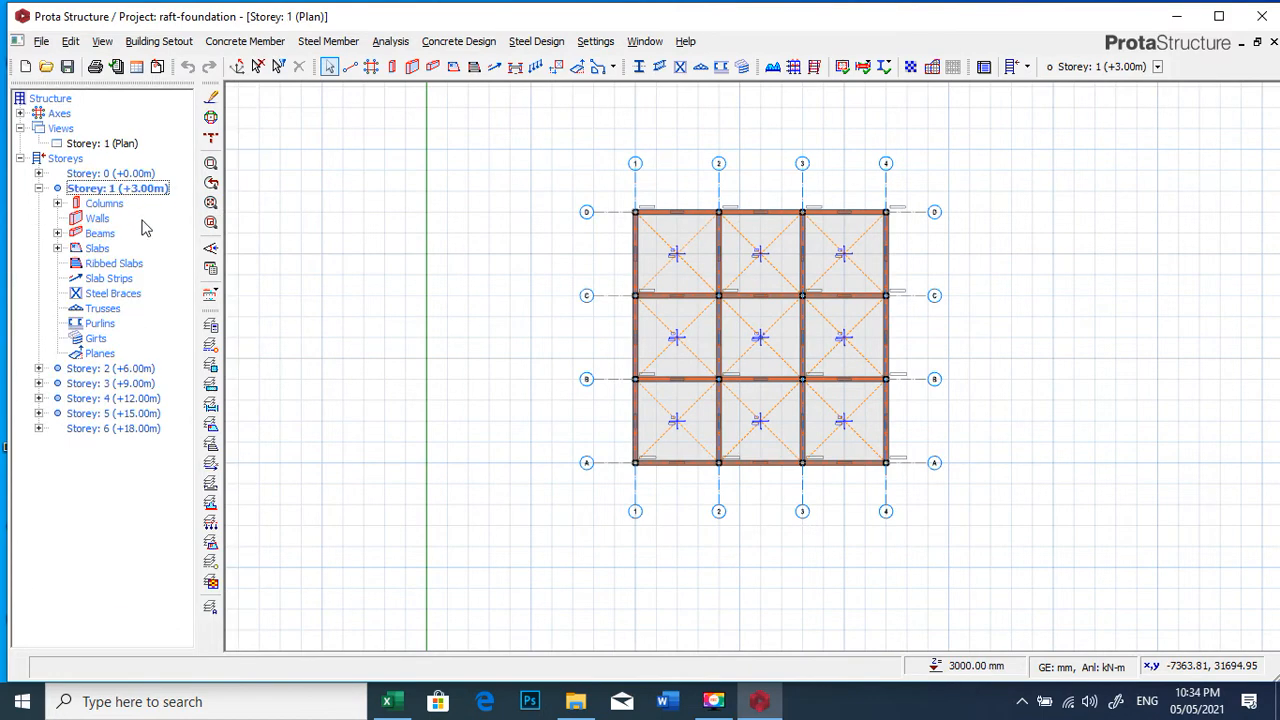
double_click(132, 369)
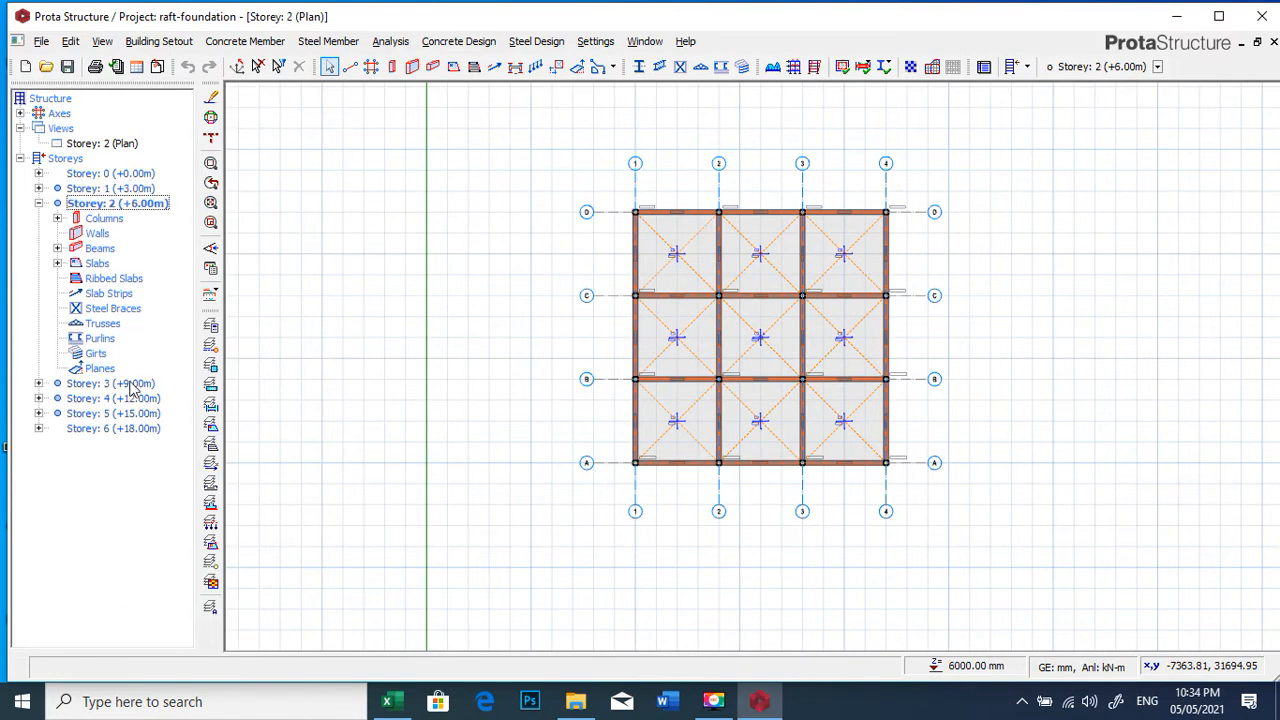
left_click(130, 398)
double_click(130, 398)
double_click(132, 414)
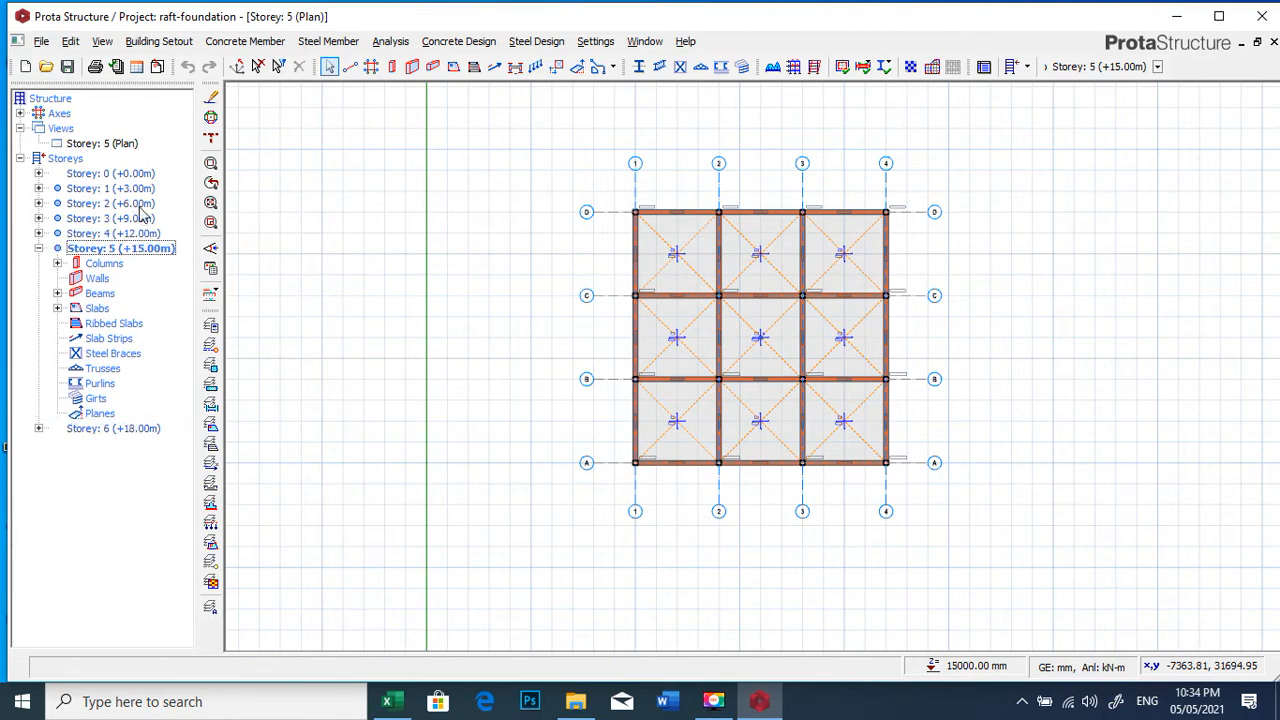
double_click(143, 428)
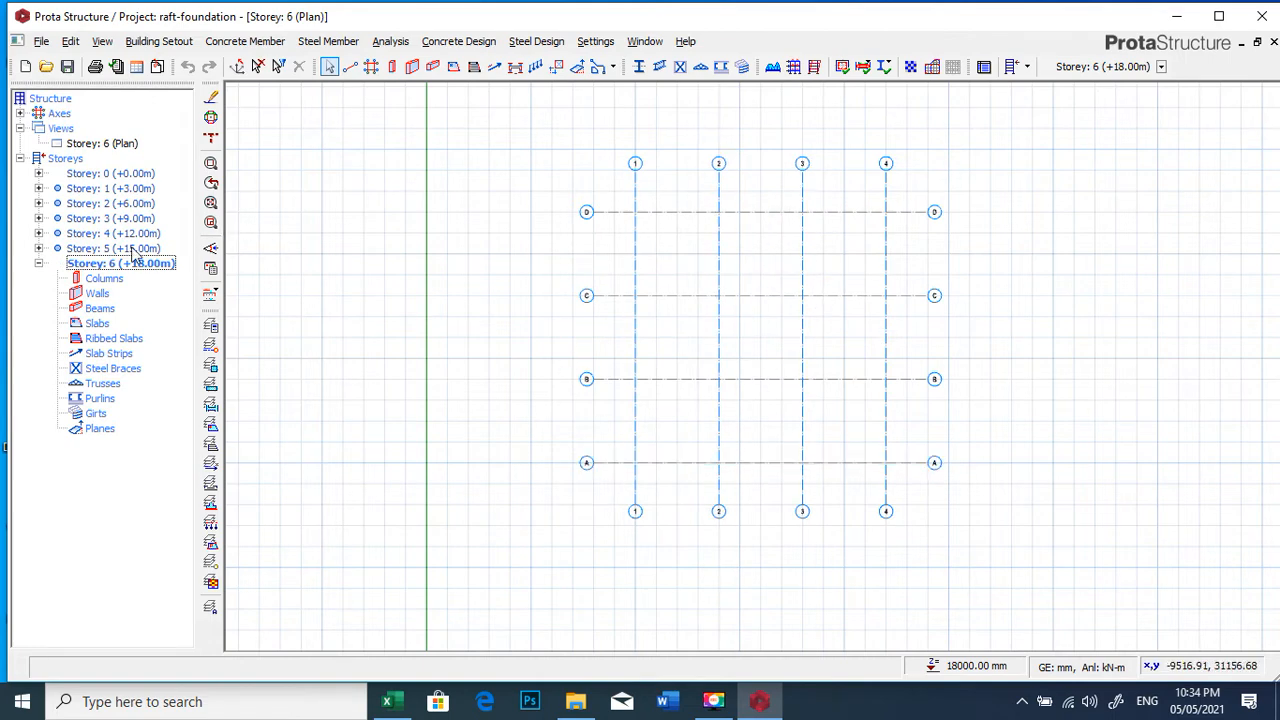
left_click(133, 249)
double_click(133, 250)
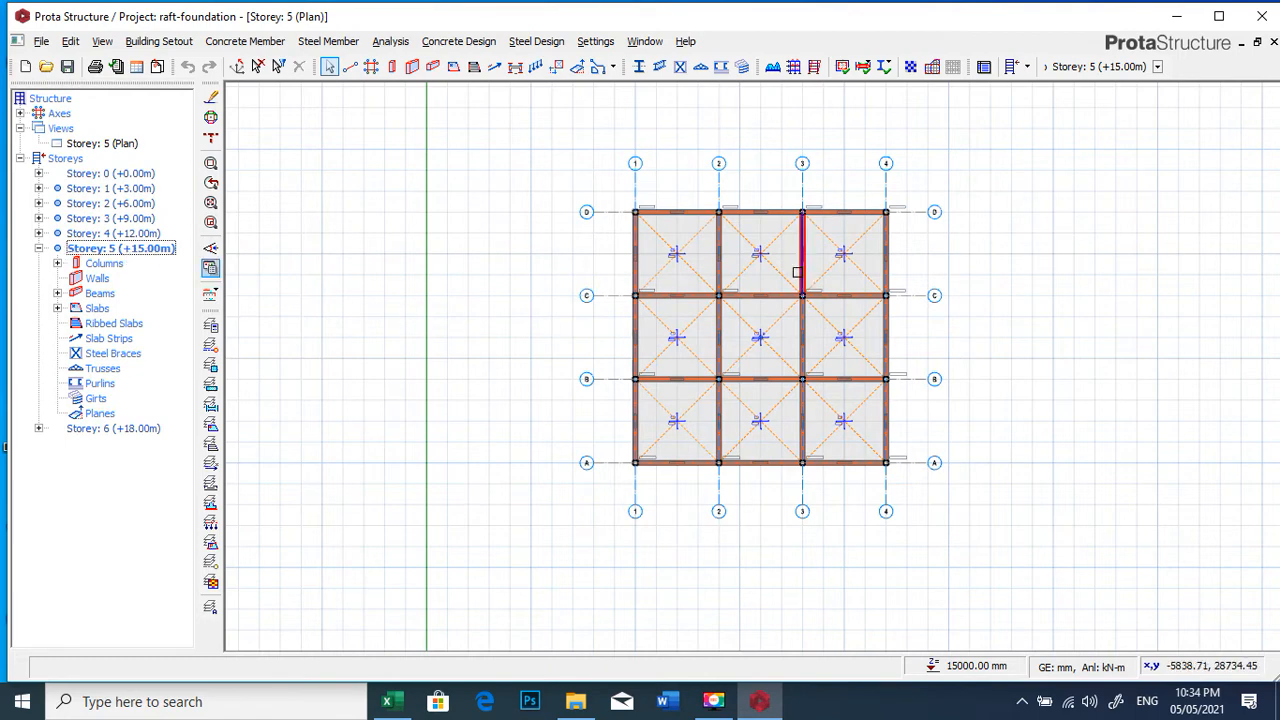
- Generate storey 6 from storey 5 with only columns, walls, beams and braces, excluding slabs, slab loads, girts, slab openings, slab strips and model lines
left_click(155, 42)
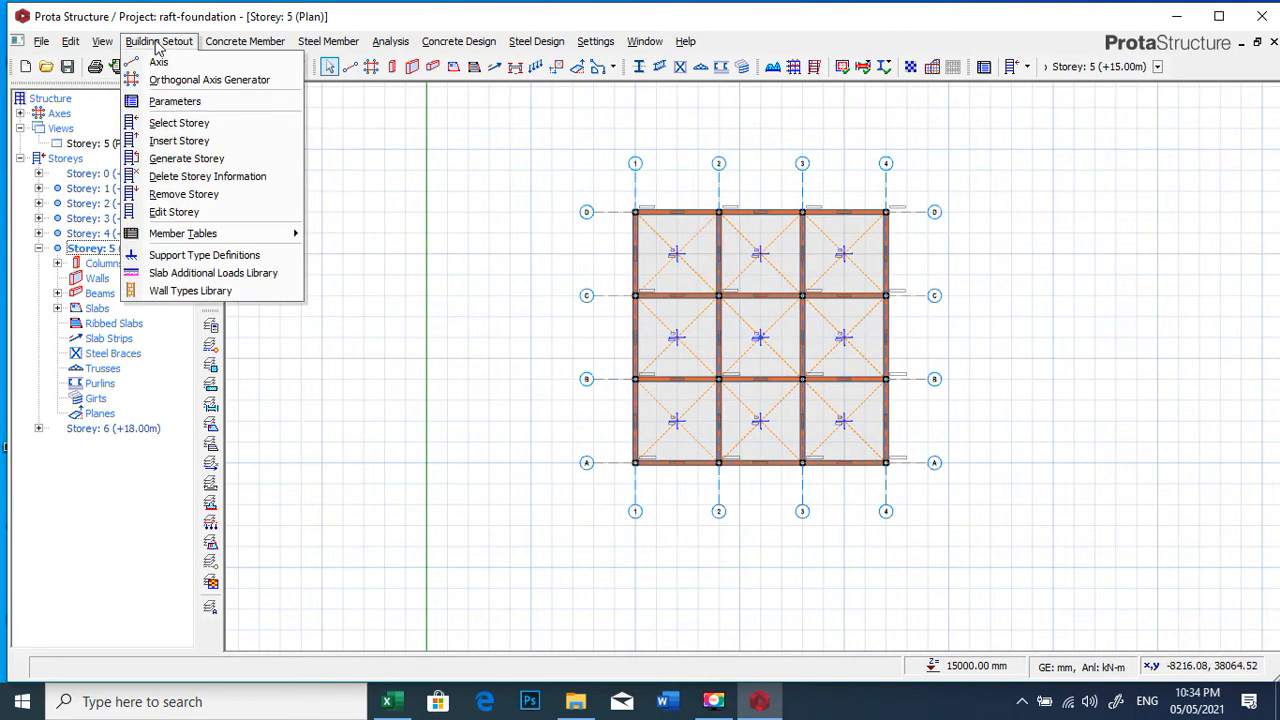
left_click(203, 160)
left_click(700, 283)
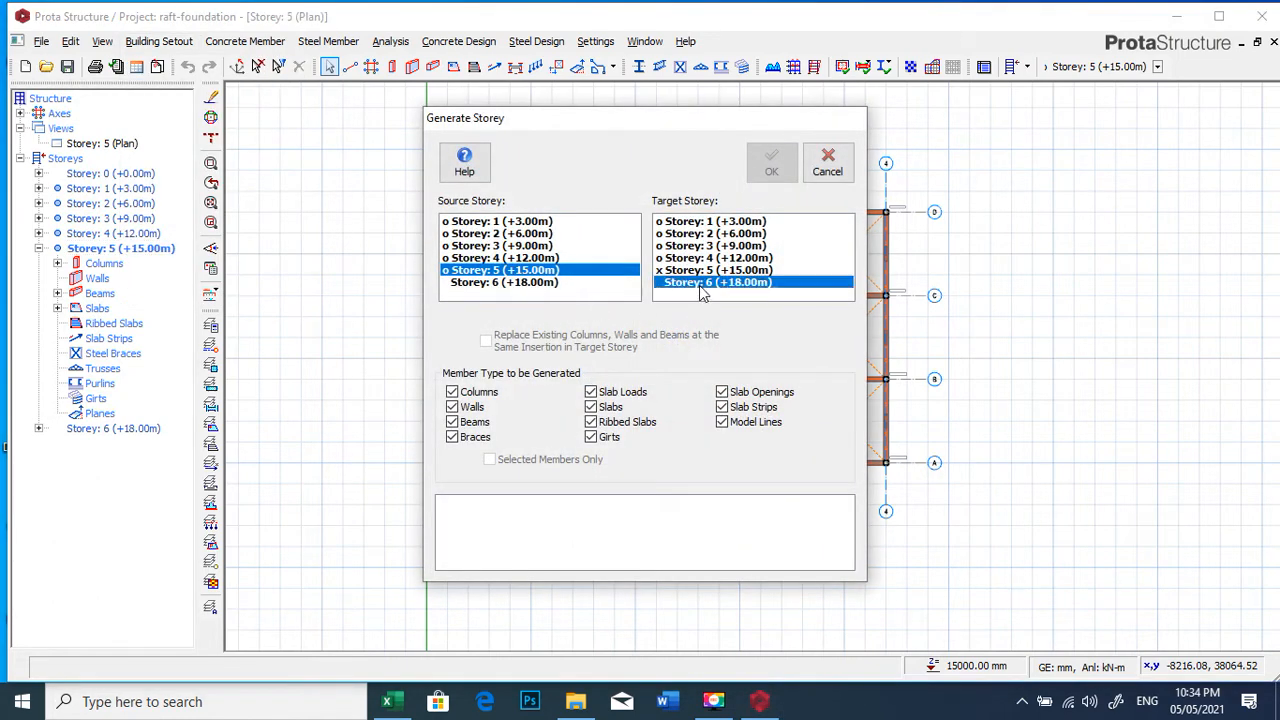
left_click(741, 408)
left_click(742, 393)
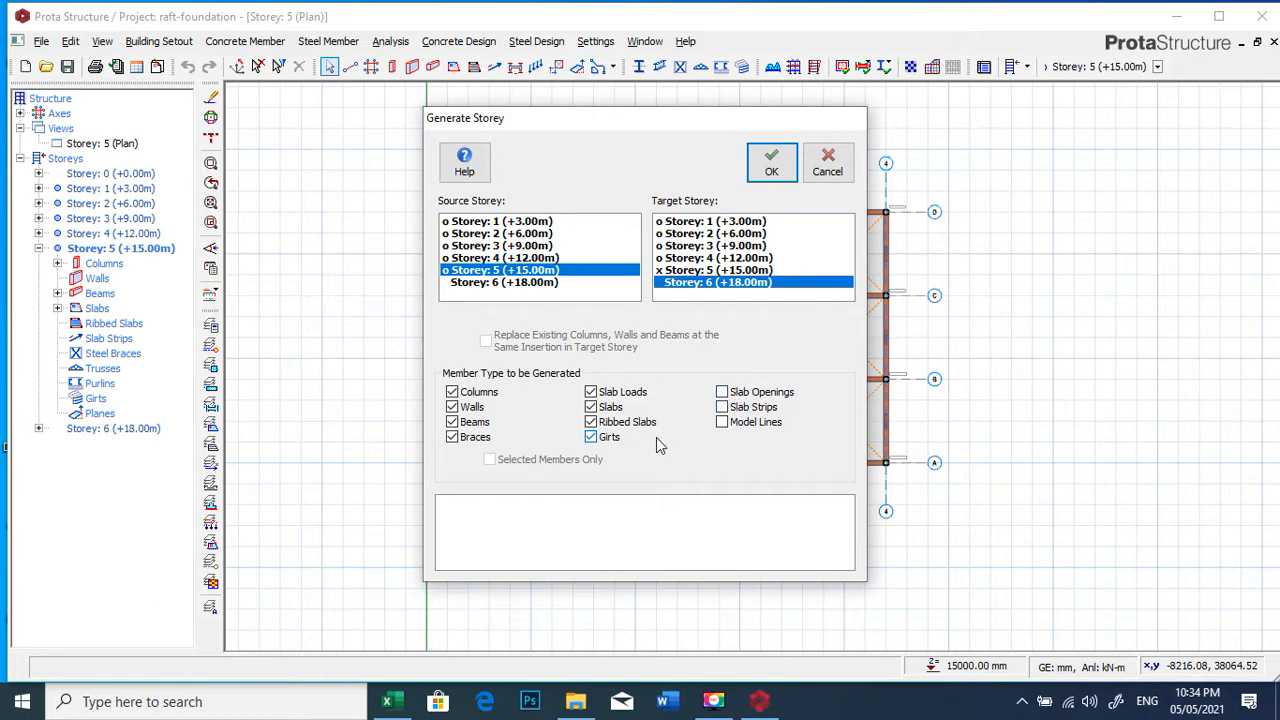
left_click(612, 393)
left_click(612, 408)
left_click(614, 423)
left_click(610, 438)
left_click(770, 166)
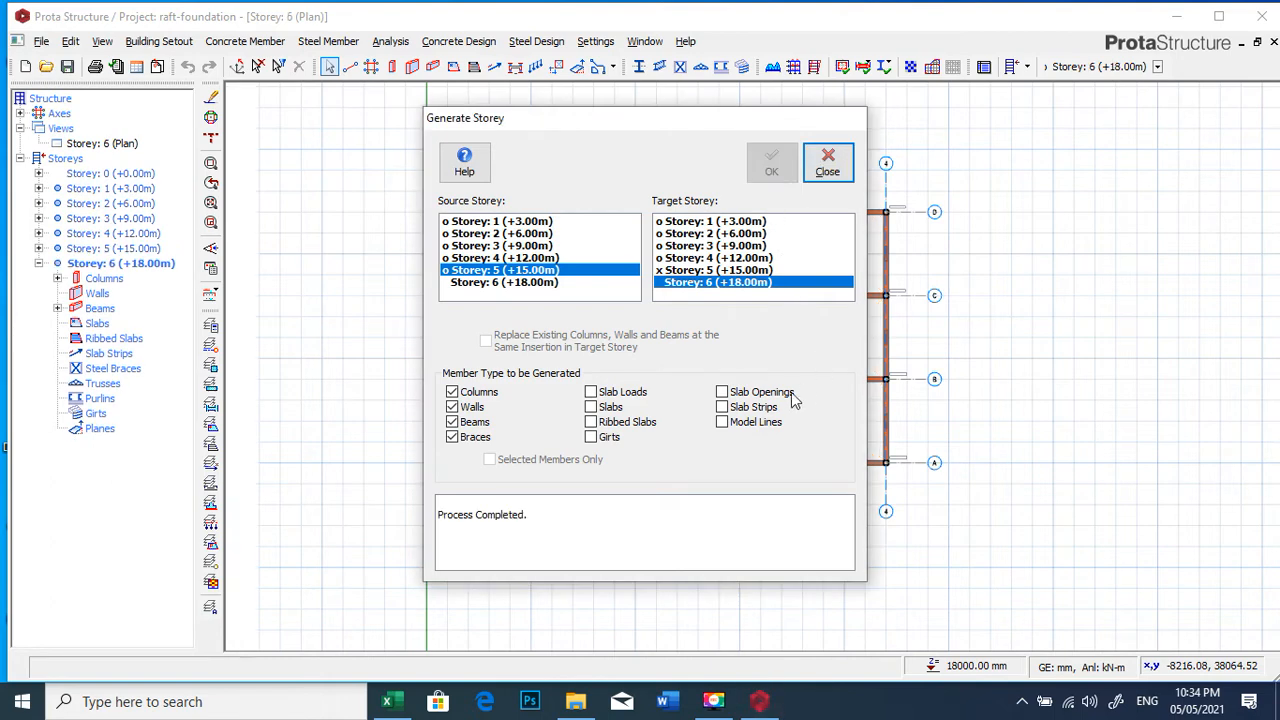
left_click(828, 163)
scroll(604, 219, "up", 5)
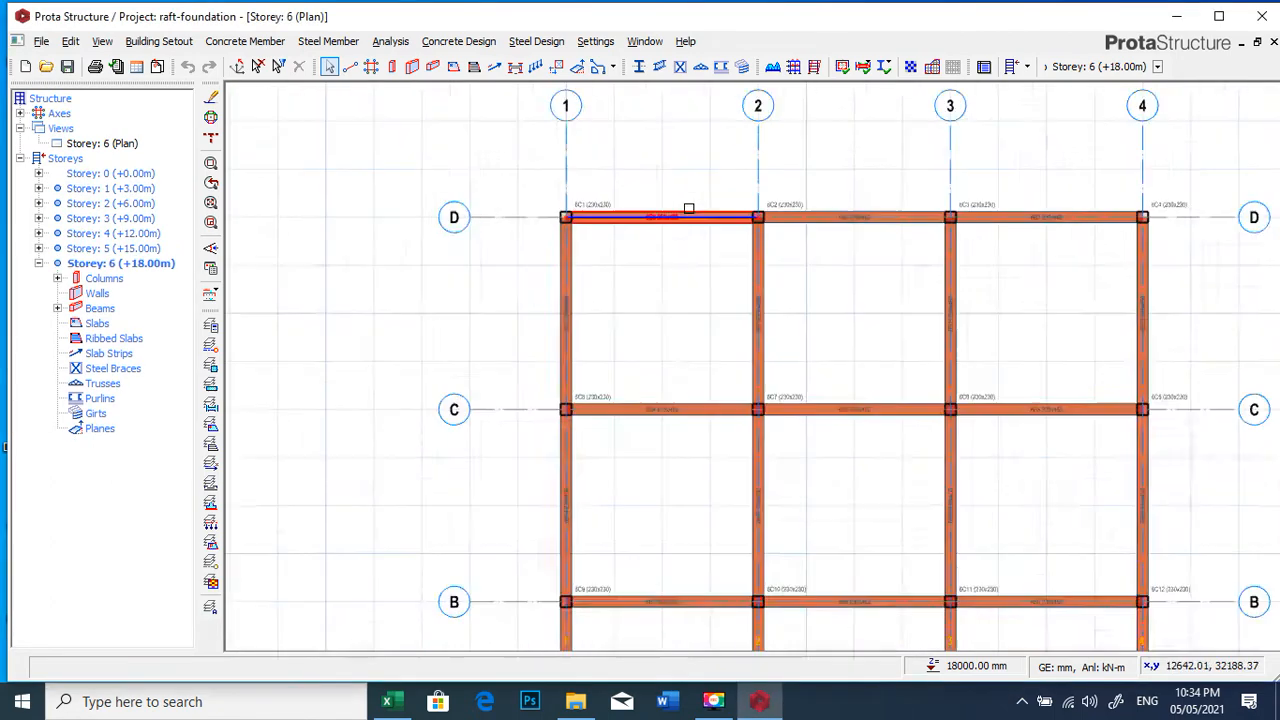
- Examine the beams along axis D on storey 6, including the wall load details of beam 6B1
scroll(604, 219, "up", 1)
scroll(606, 230, "down", 3)
mouse_move(615, 248)
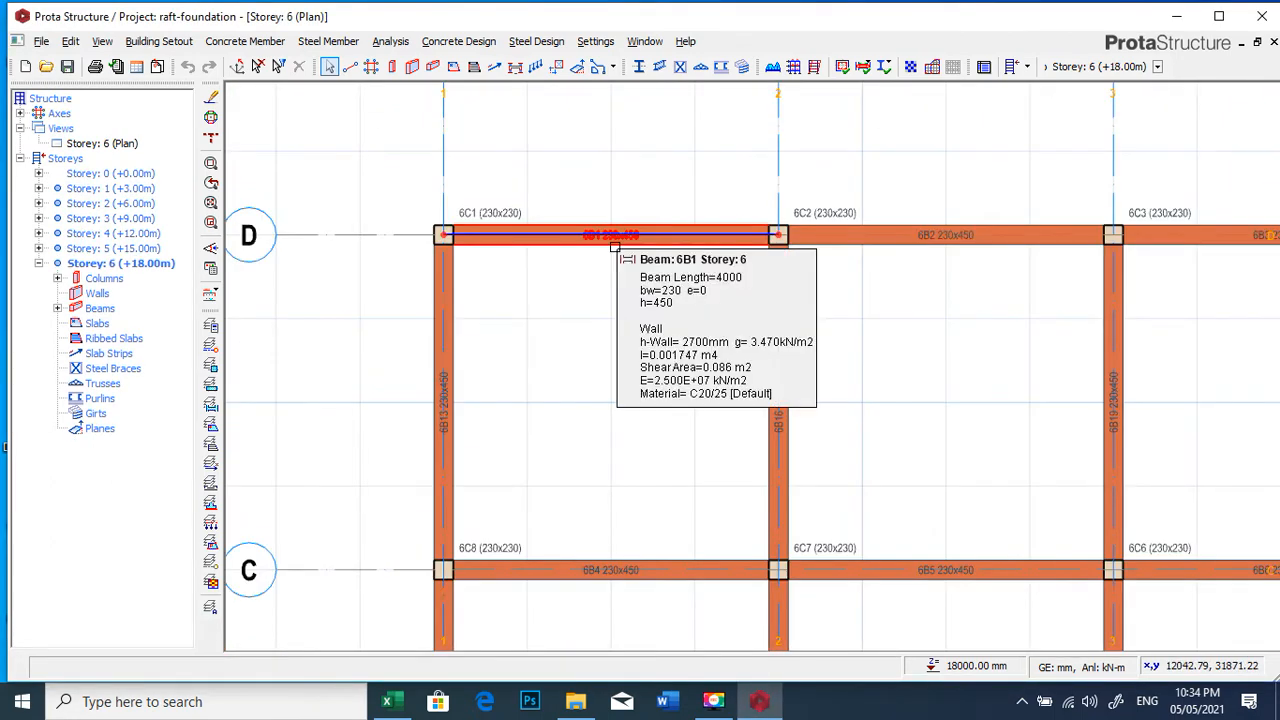
scroll(610, 258, "down", 2)
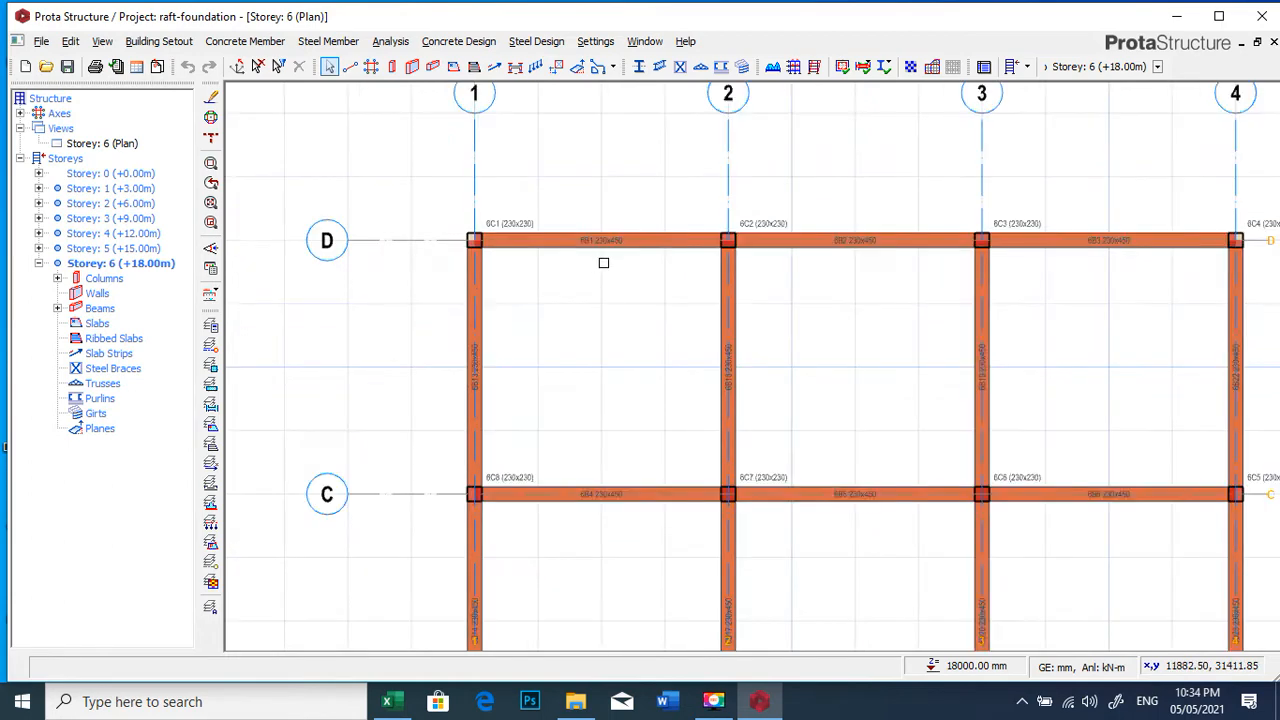
scroll(808, 266, "down", 2)
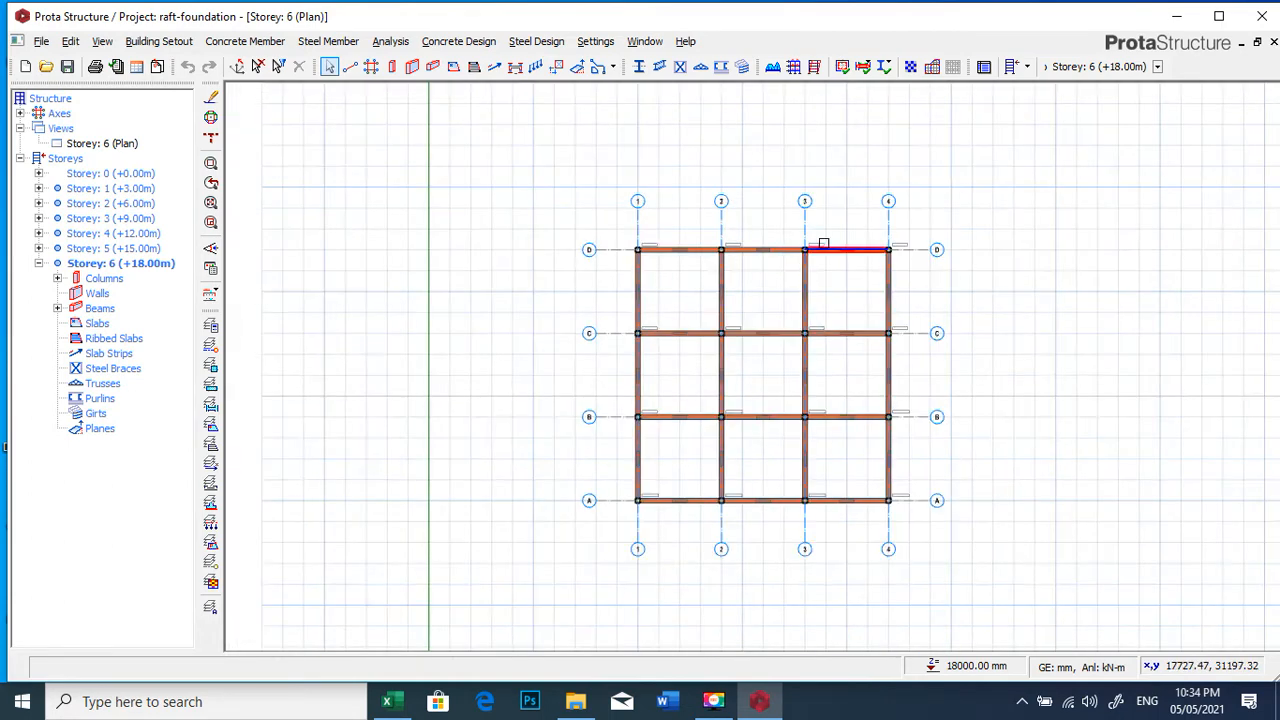
scroll(838, 240, "up", 4)
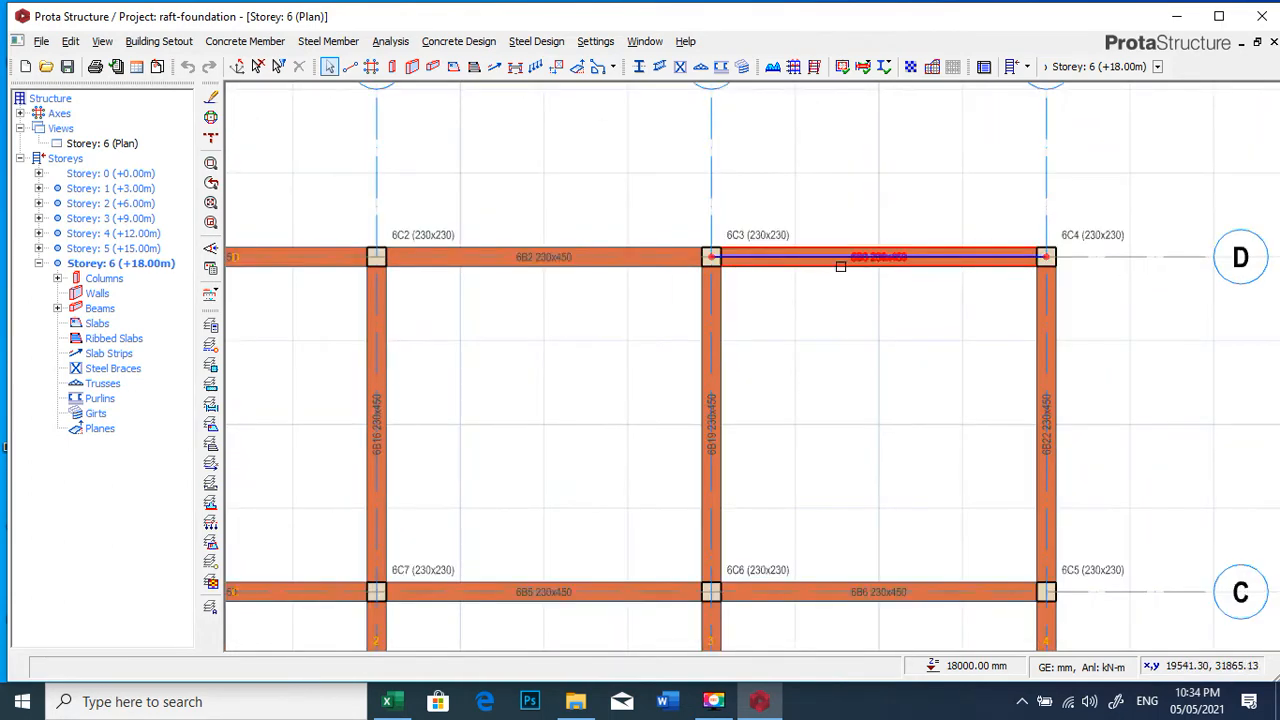
mouse_move(840, 267)
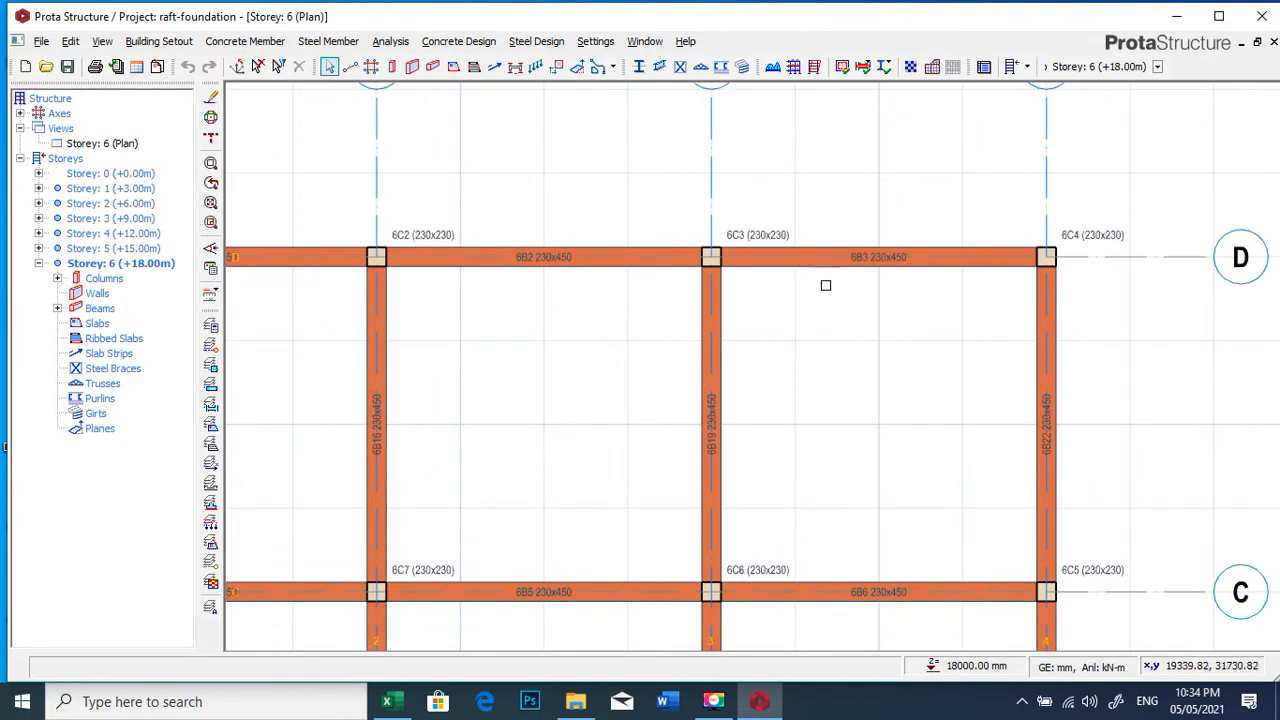
scroll(855, 280, "down", 1)
scroll(875, 270, "up", 1)
scroll(818, 266, "down", 1)
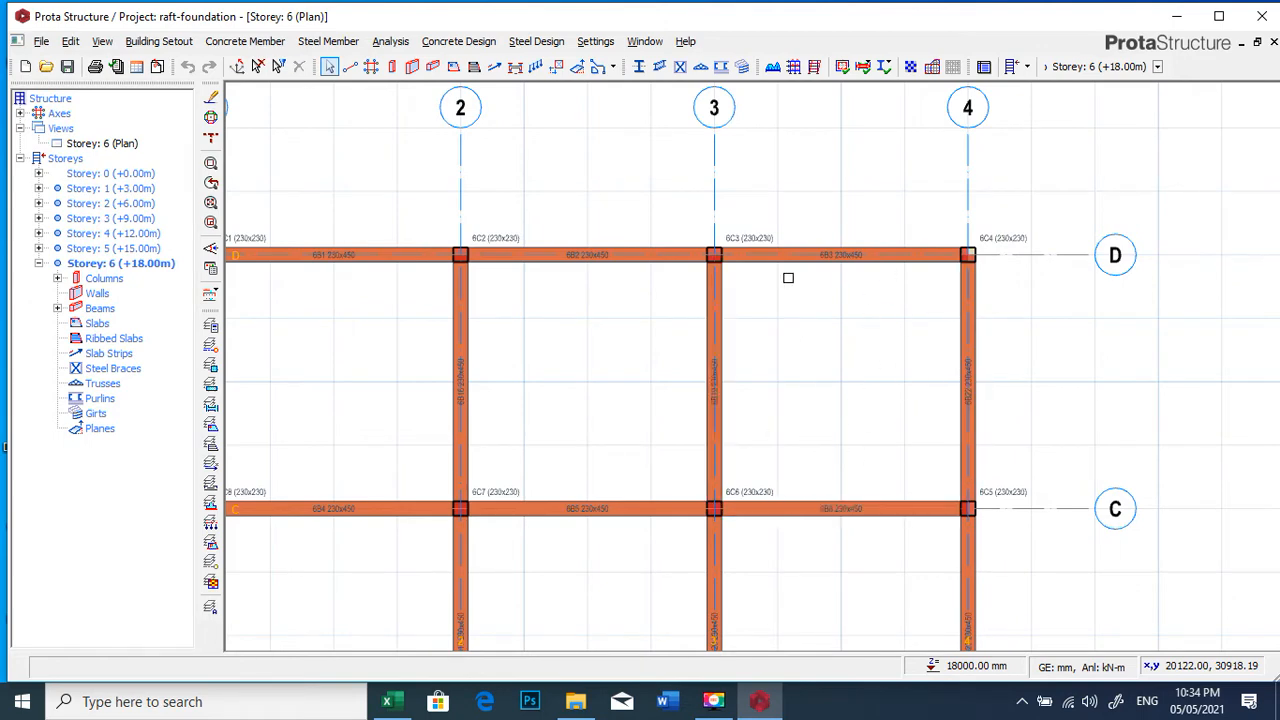
scroll(768, 305, "down", 5)
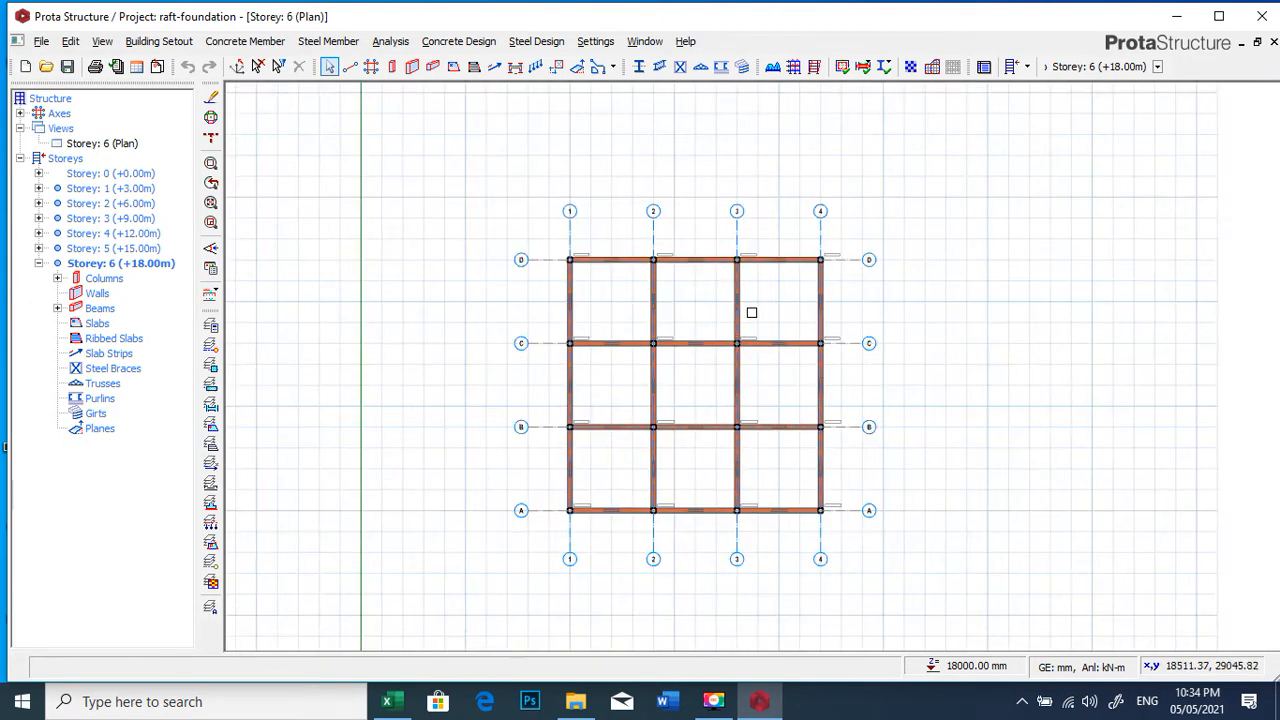
- Delete the wall loads from all beams on storey 6
scroll(749, 311, "up", 1)
left_click_drag(494, 221, 865, 591)
right_click(657, 351)
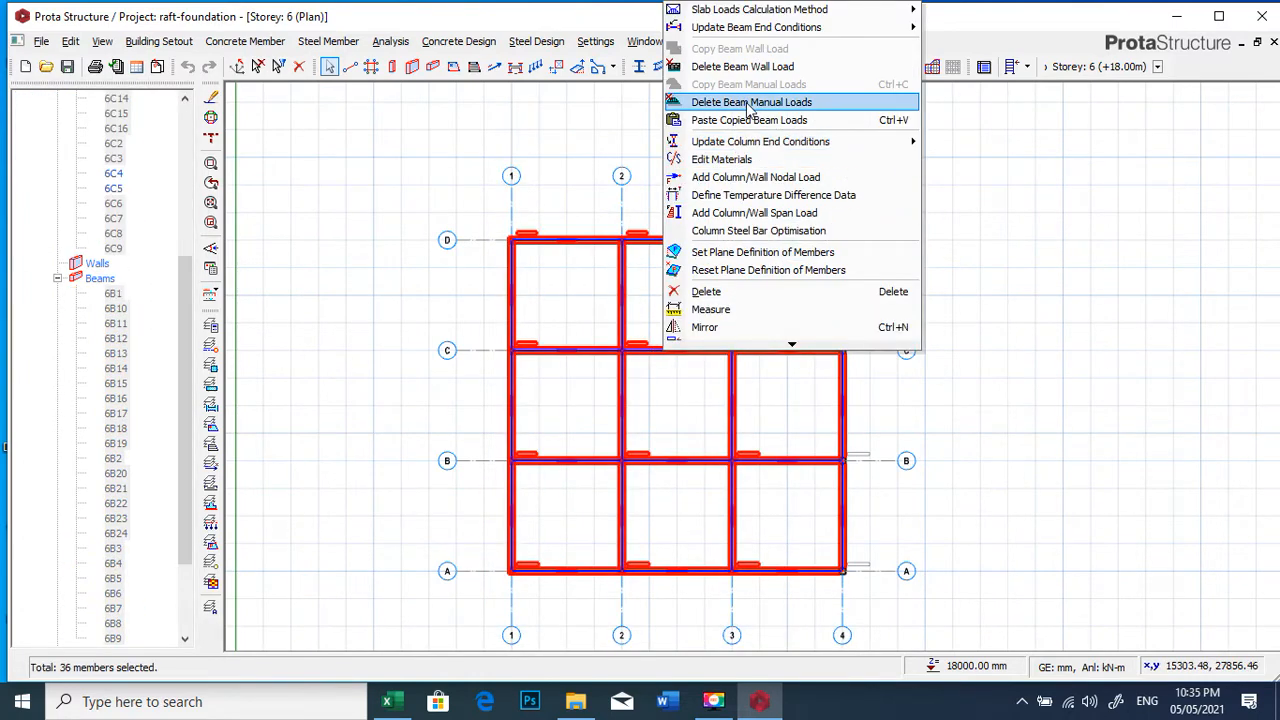
left_click(749, 68)
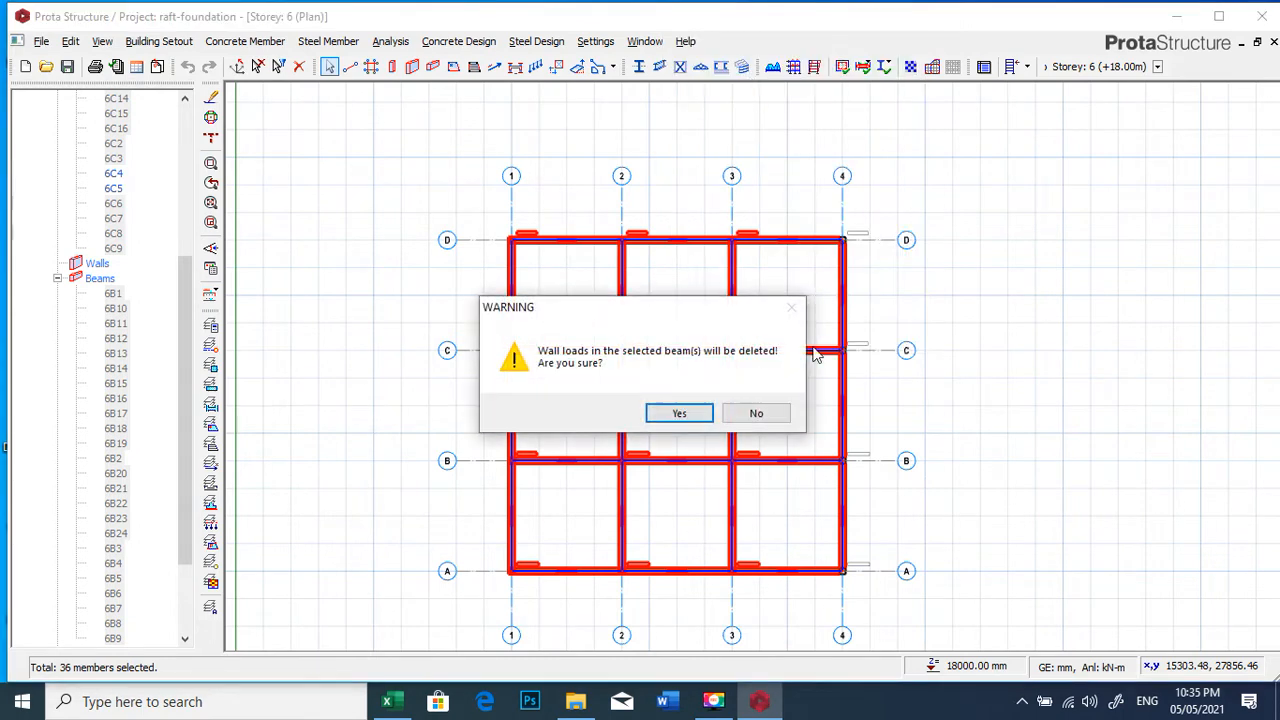
left_click(679, 416)
key("Escape")
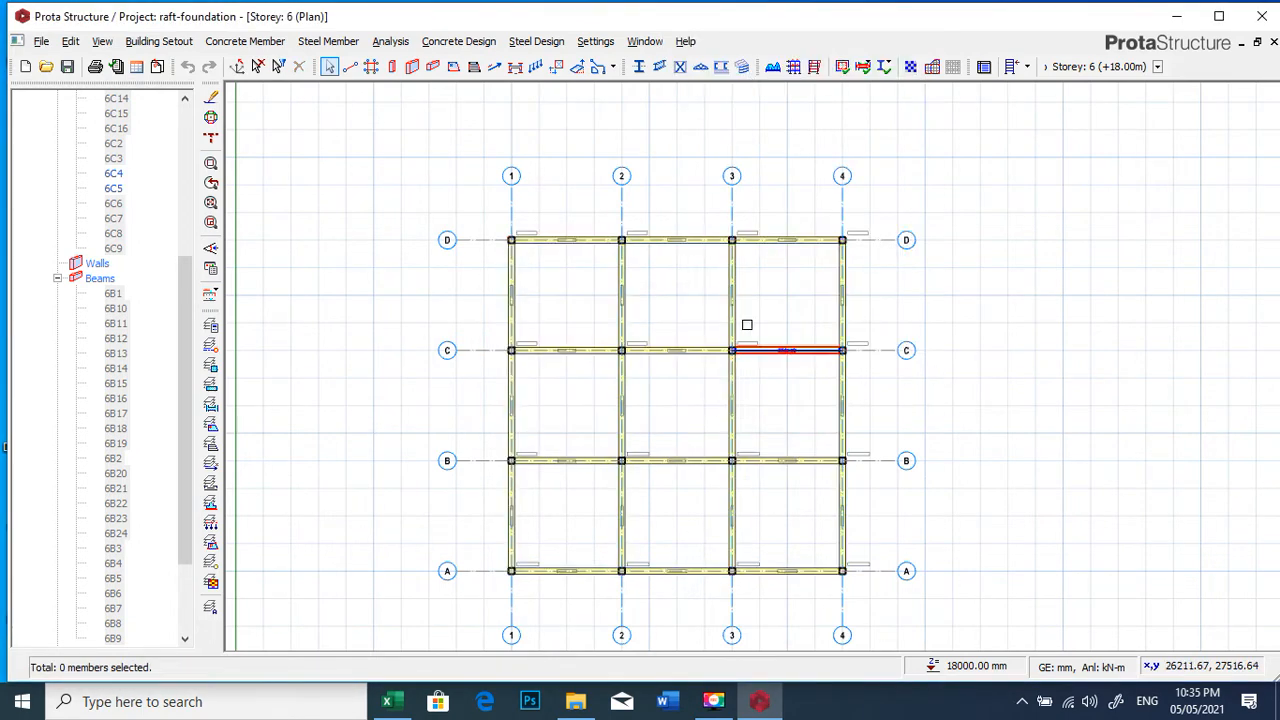
- Examine the storey 6 beams along axis D, checking the labels of beams 6B1 and 6B2
scroll(672, 241, "up", 3)
scroll(672, 241, "up", 6)
scroll(700, 270, "down", 5)
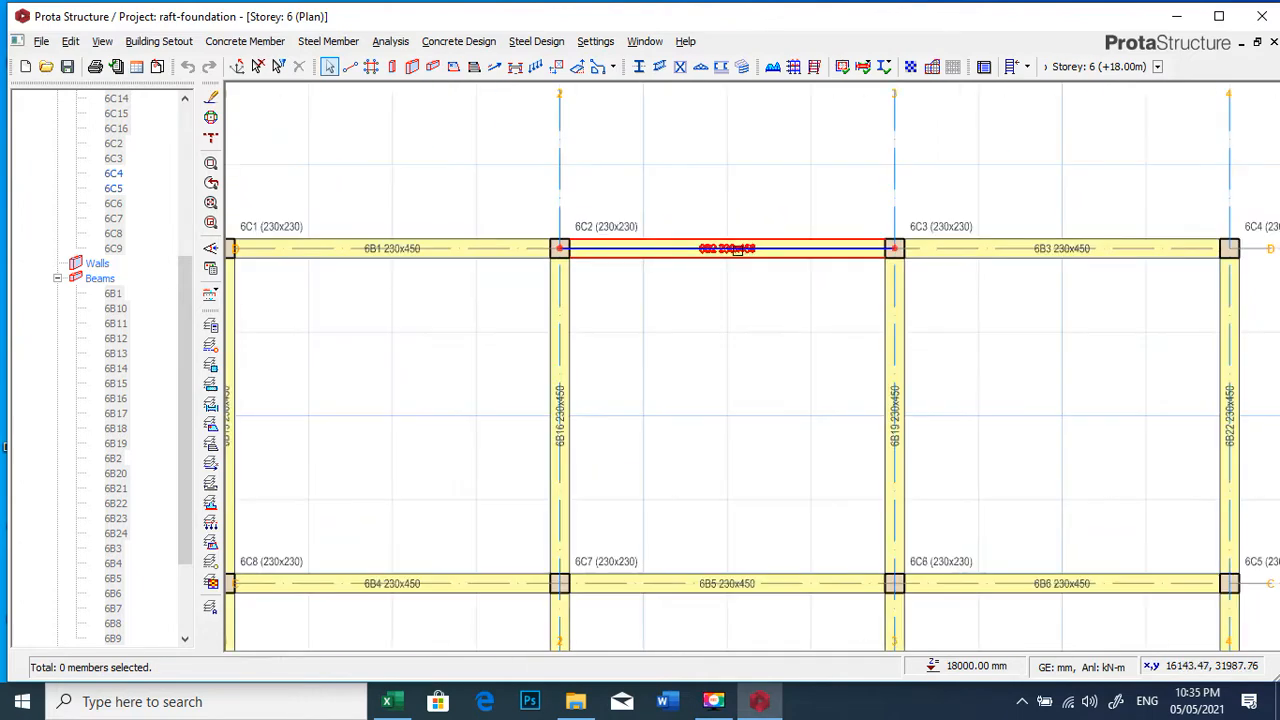
scroll(690, 255, "up", 3)
scroll(647, 262, "down", 3)
scroll(470, 240, "up", 3)
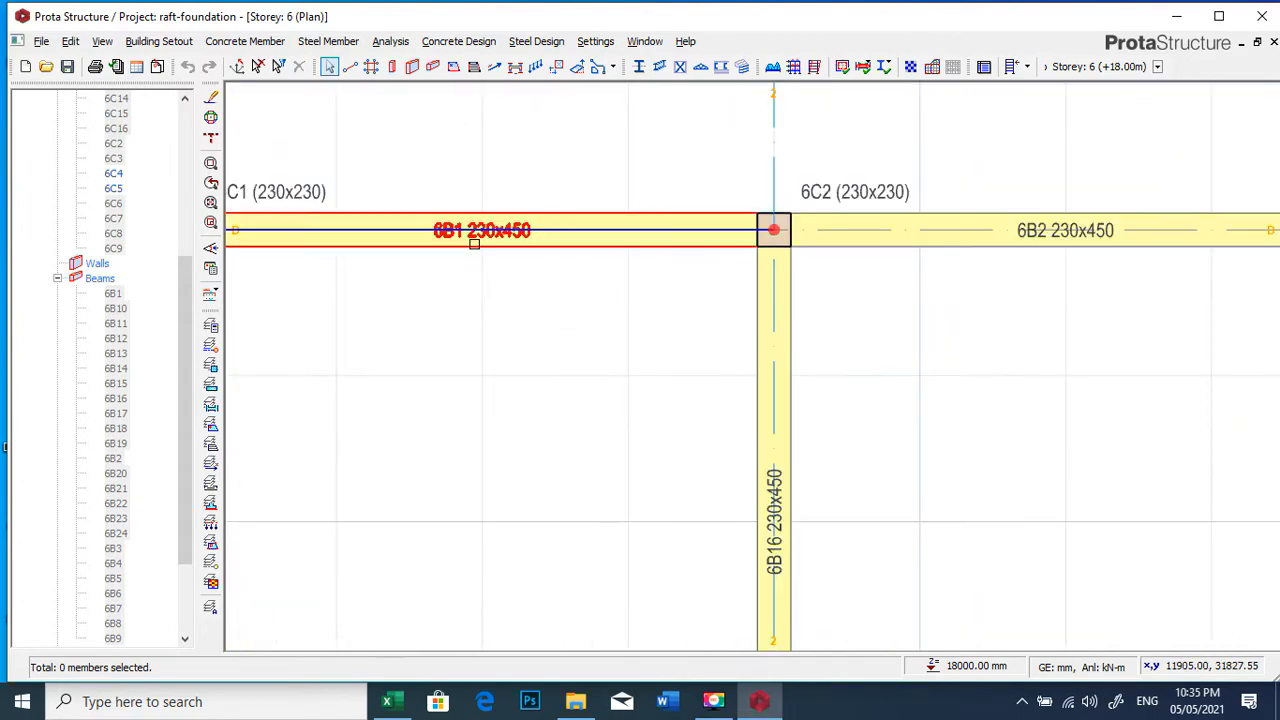
scroll(474, 240, "down", 3)
- Set the section depth H of all storey 6 beams to 300 mm
left_click(113, 293)
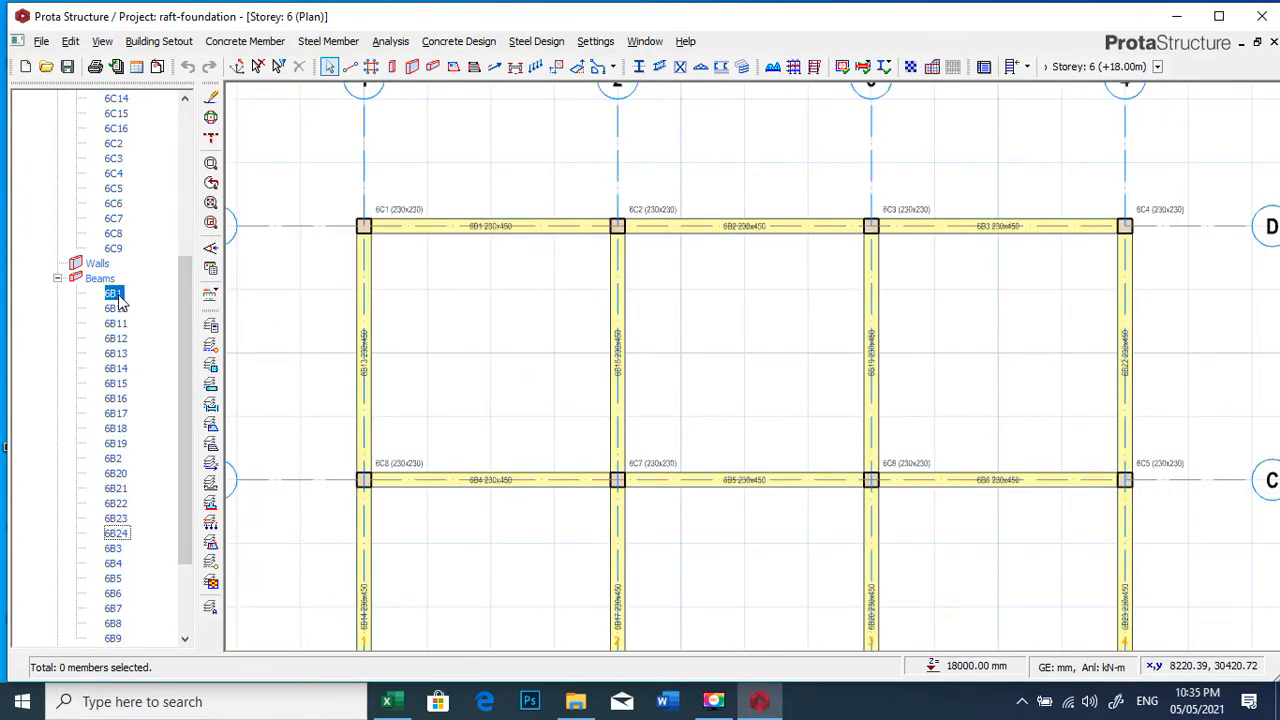
scroll(122, 318, "down", 2)
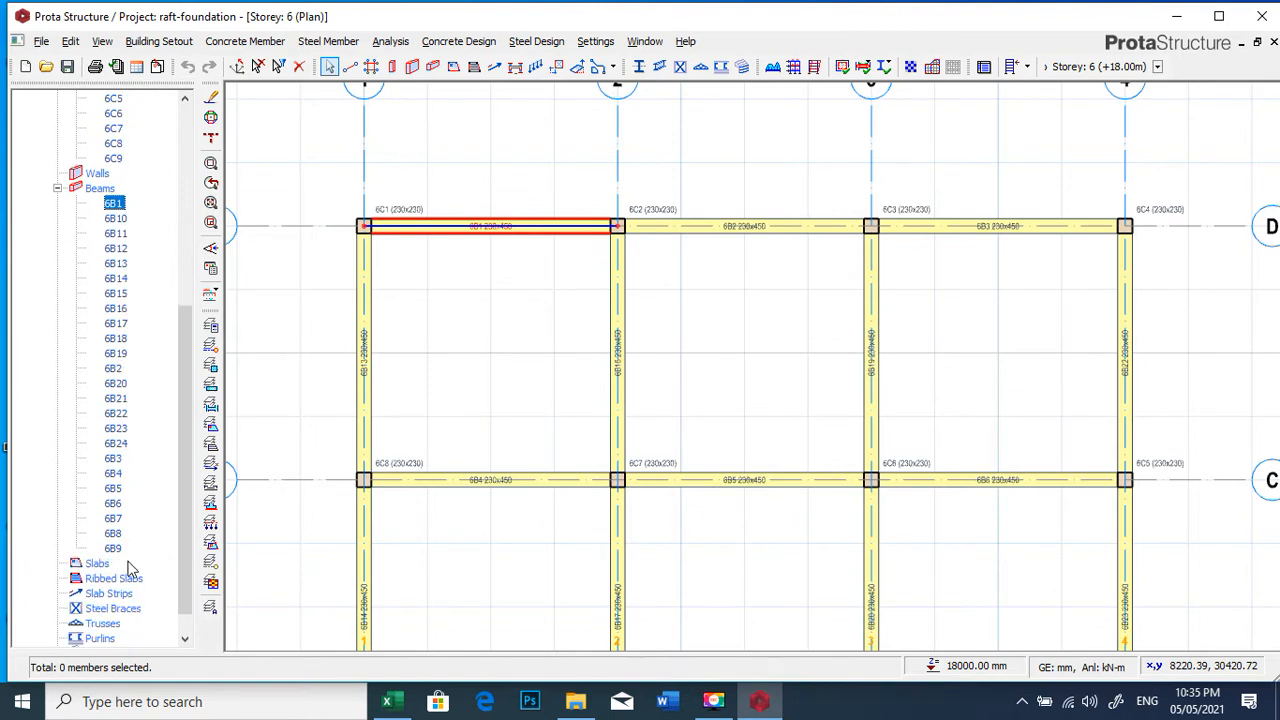
left_click(113, 548, "shift")
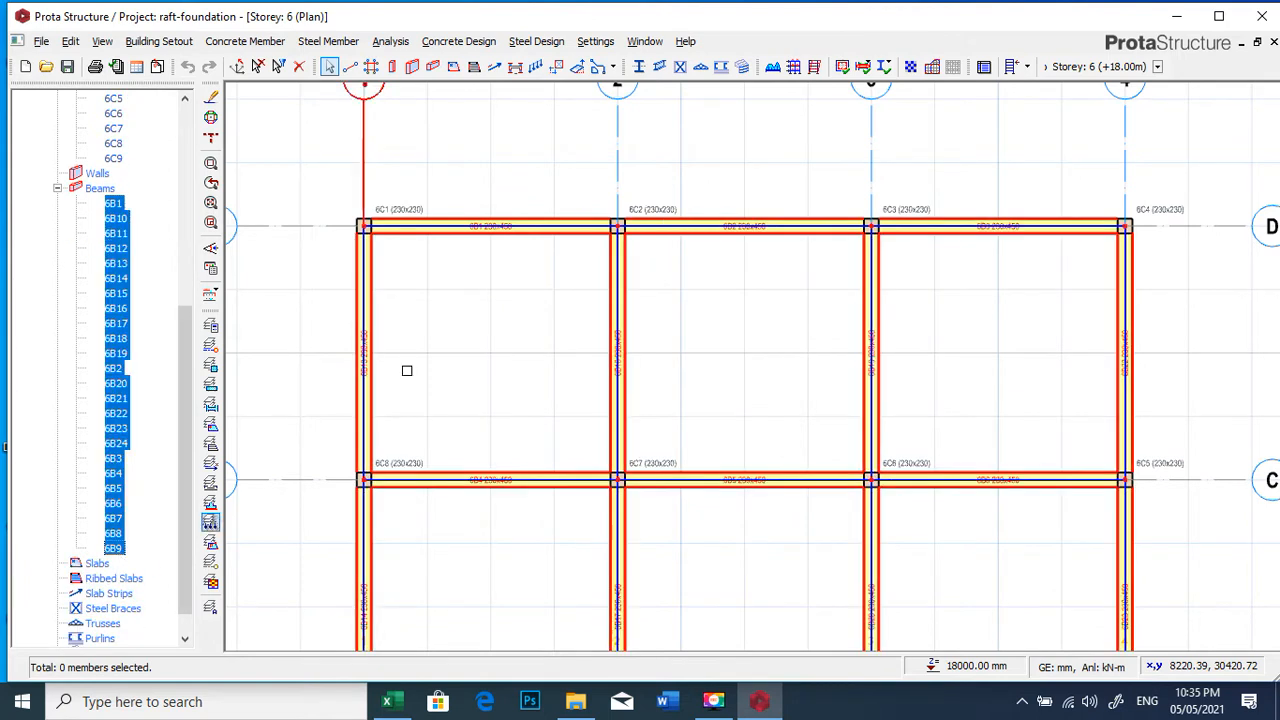
right_click(122, 291)
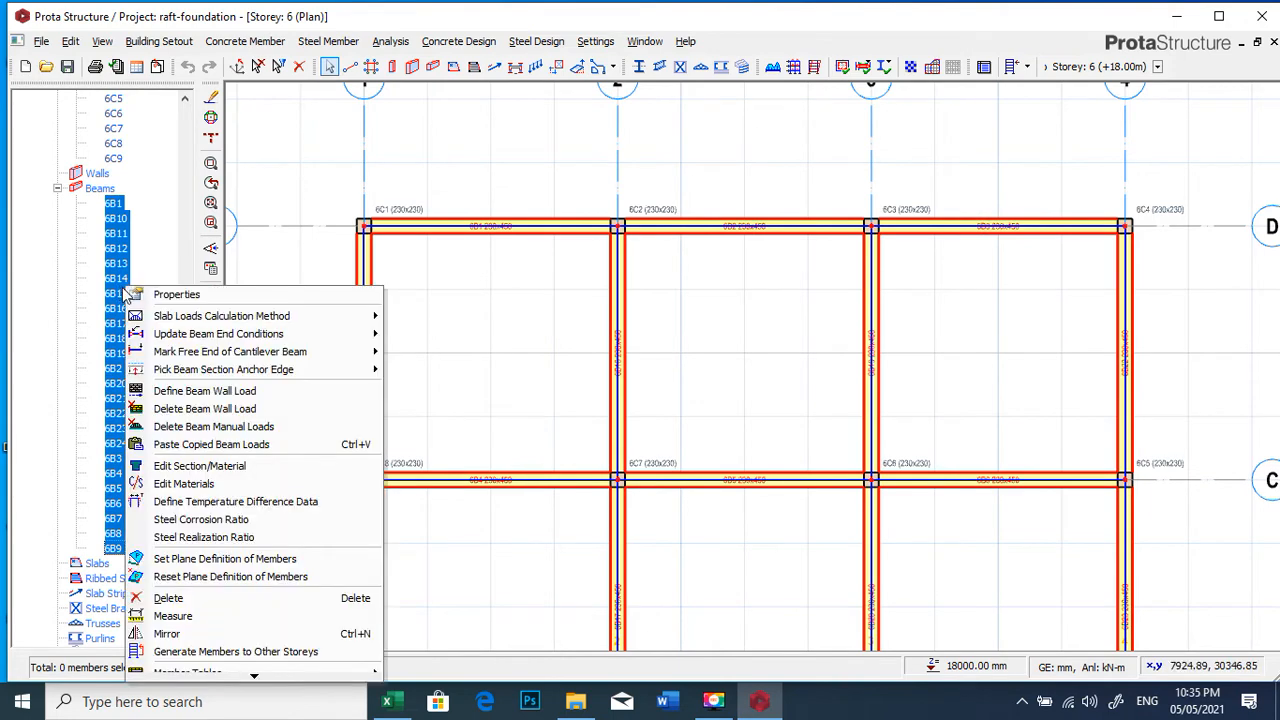
mouse_move(176, 353)
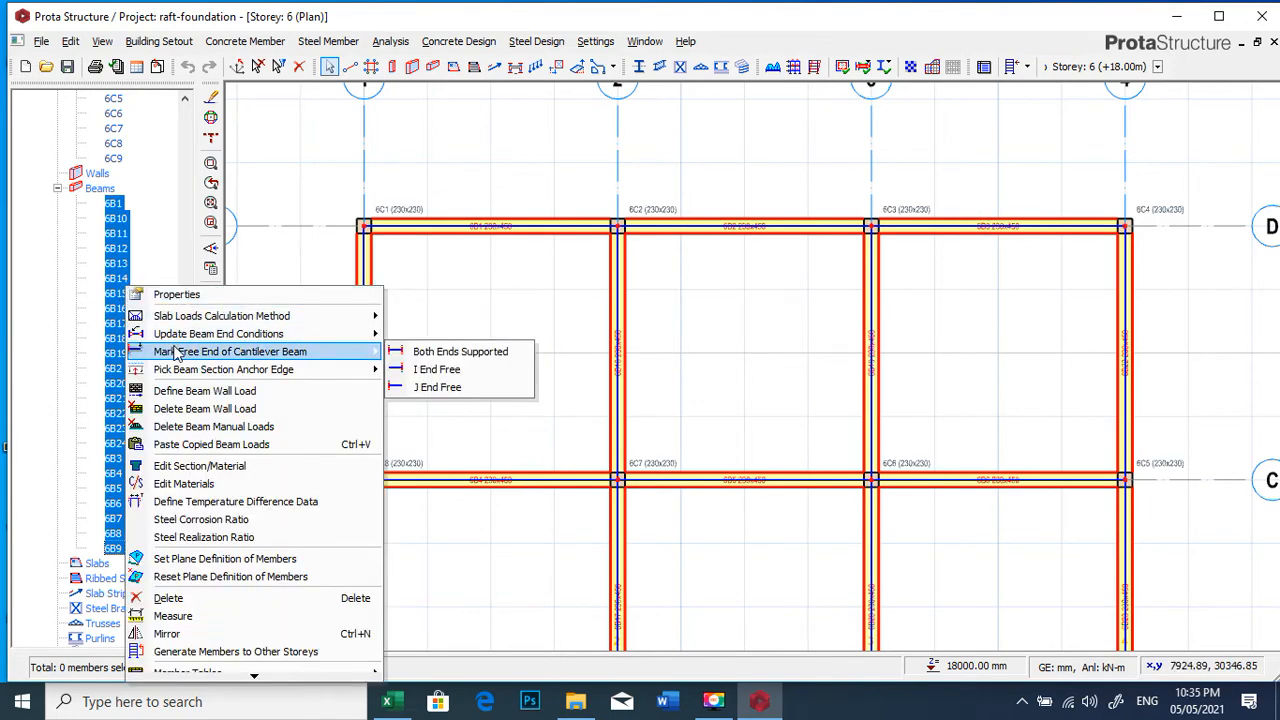
left_click(450, 351)
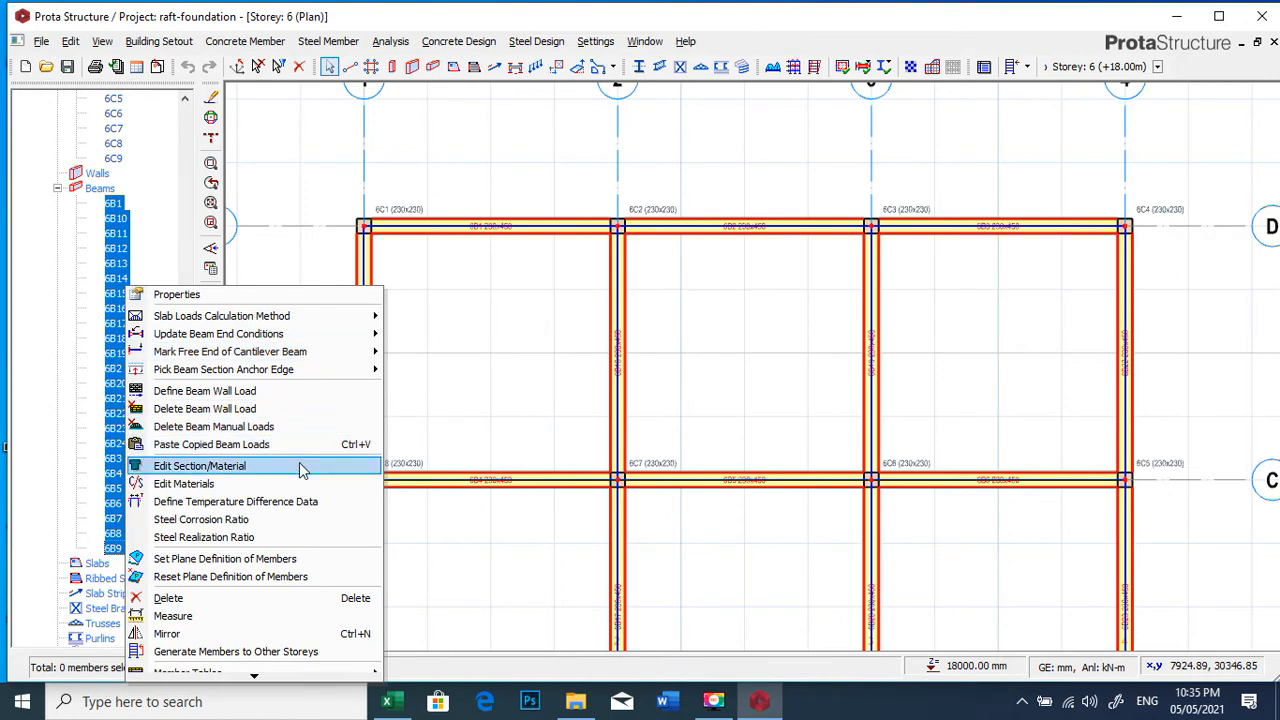
left_click(296, 476)
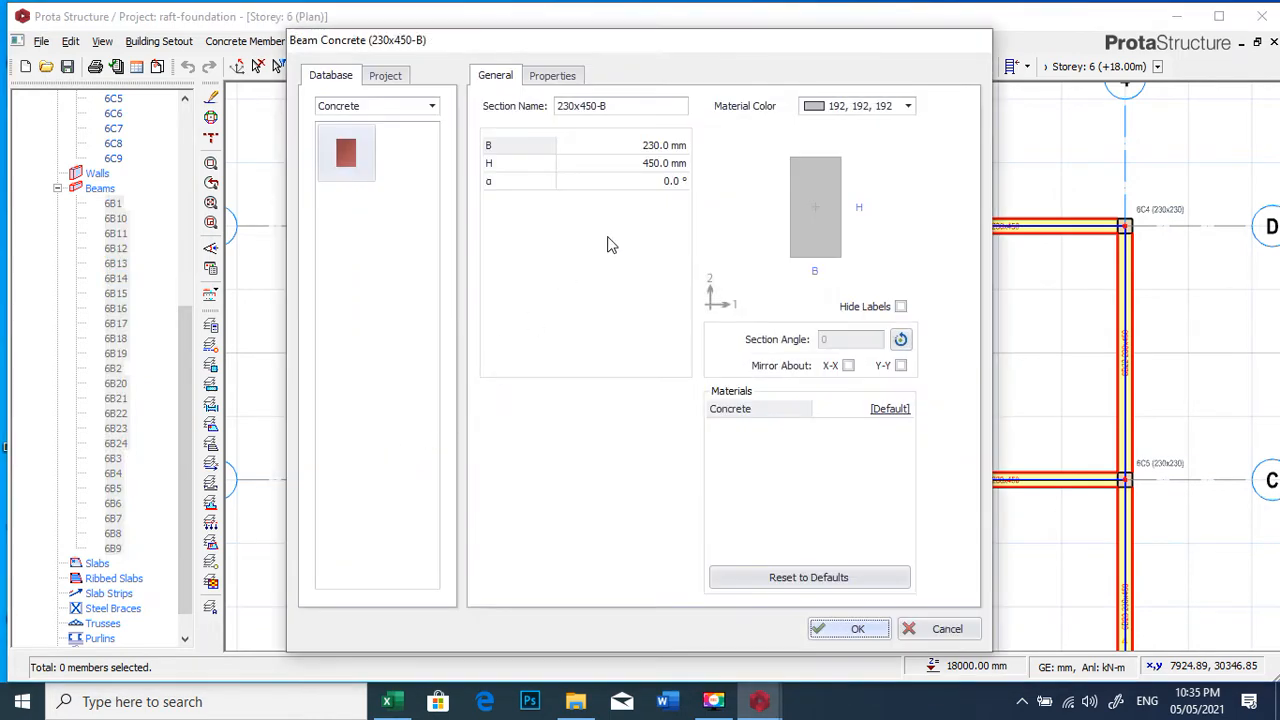
left_click(646, 166)
left_click(668, 165)
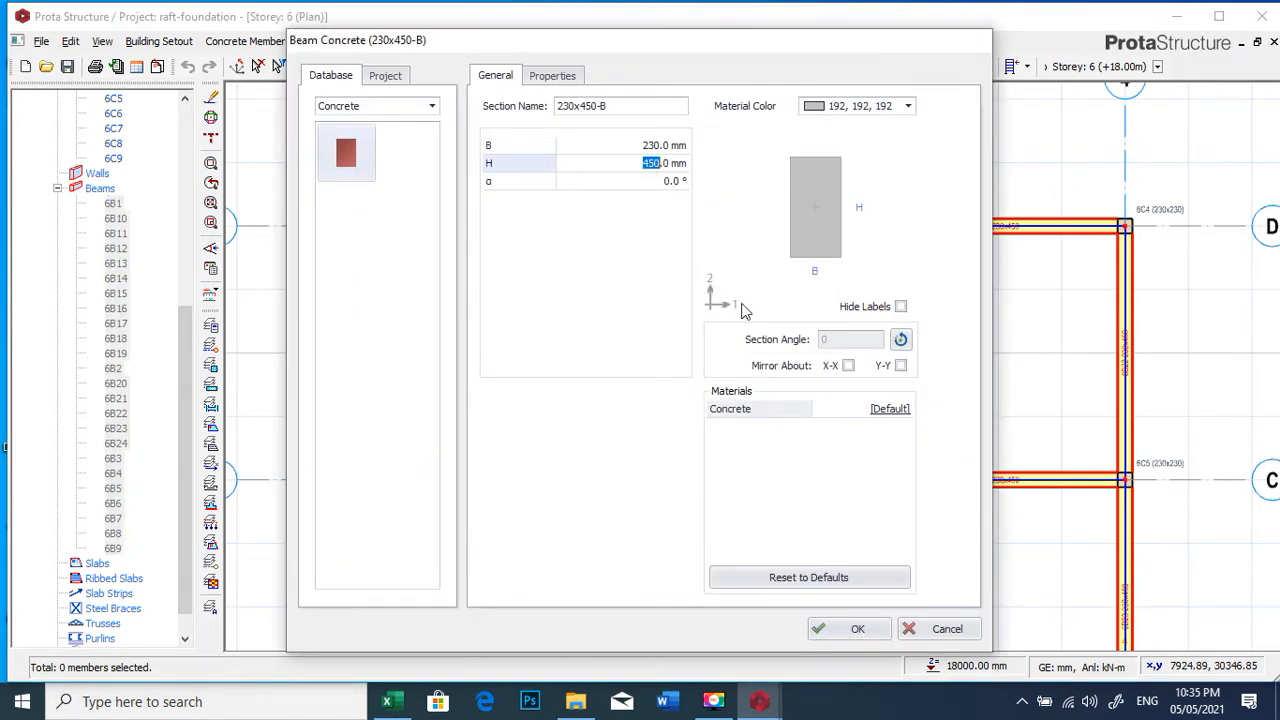
type("30")
left_click(836, 629)
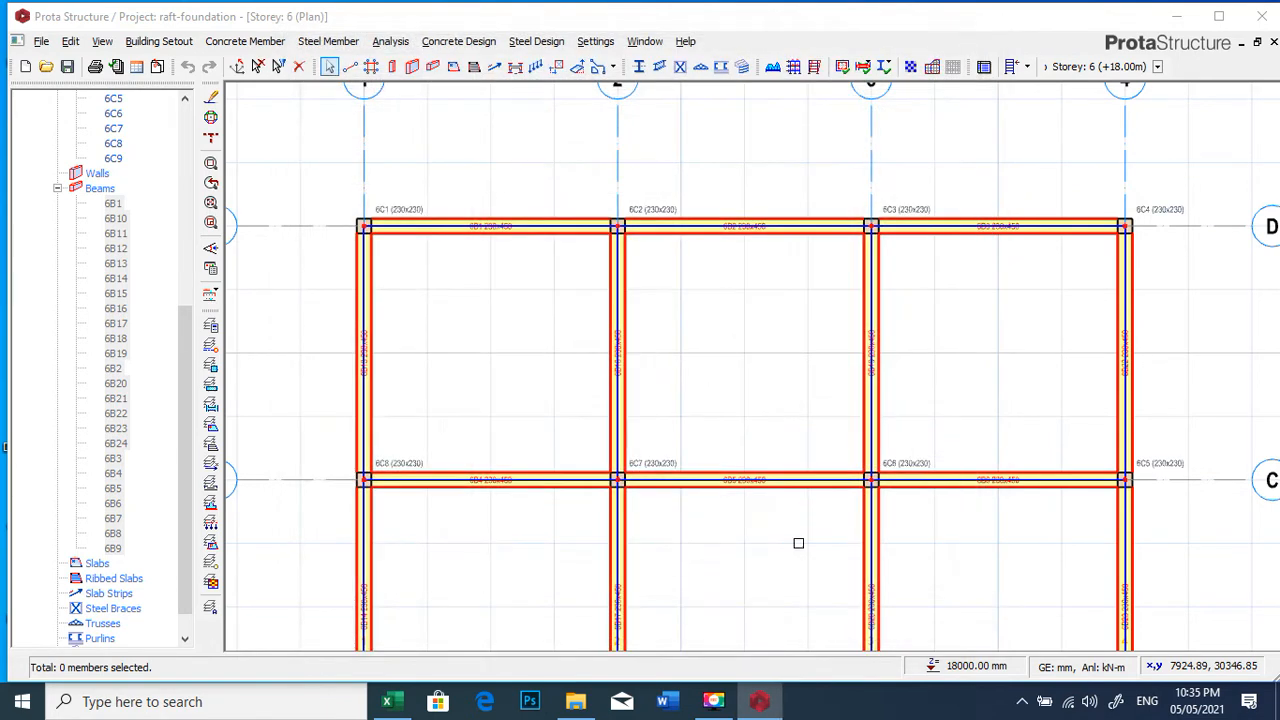
- Check the section labels of the storey 6 beams across the plan and clear the beam selection
scroll(780, 241, "up", 3)
scroll(923, 349, "down", 2)
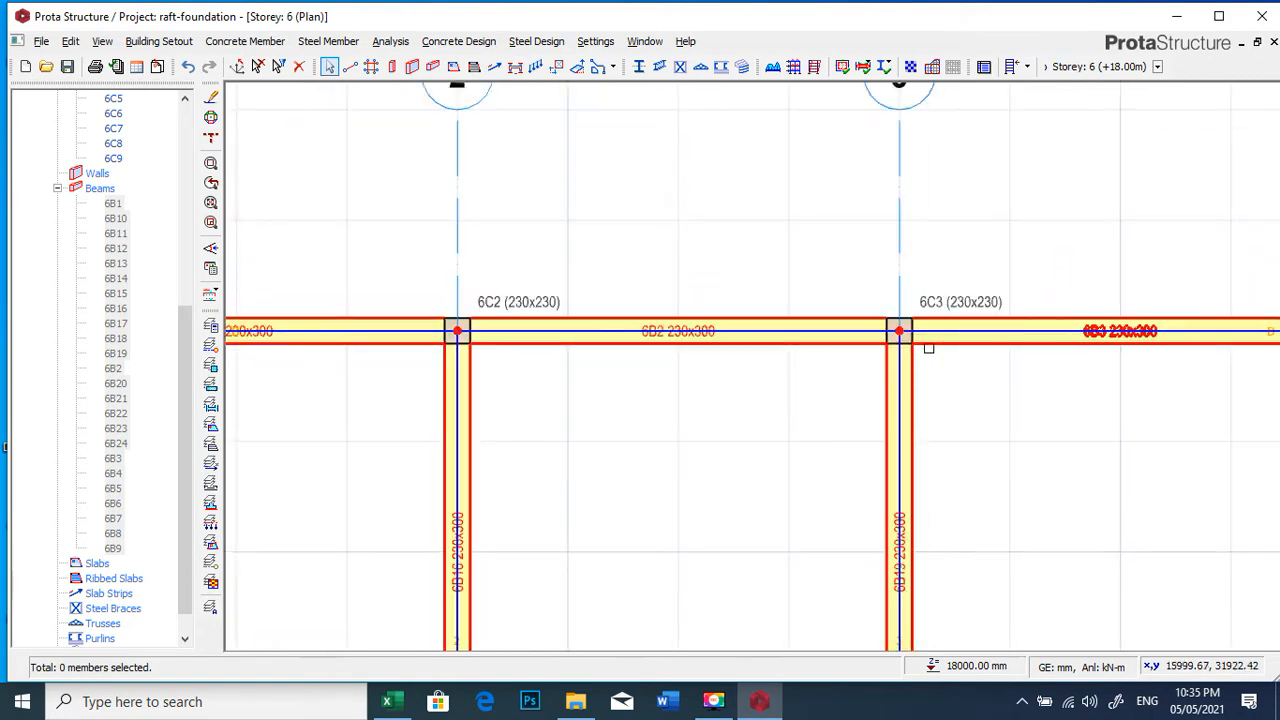
scroll(923, 349, "up", 4)
scroll(1152, 340, "down", 3)
scroll(669, 229, "up", 3)
scroll(826, 337, "down", 3)
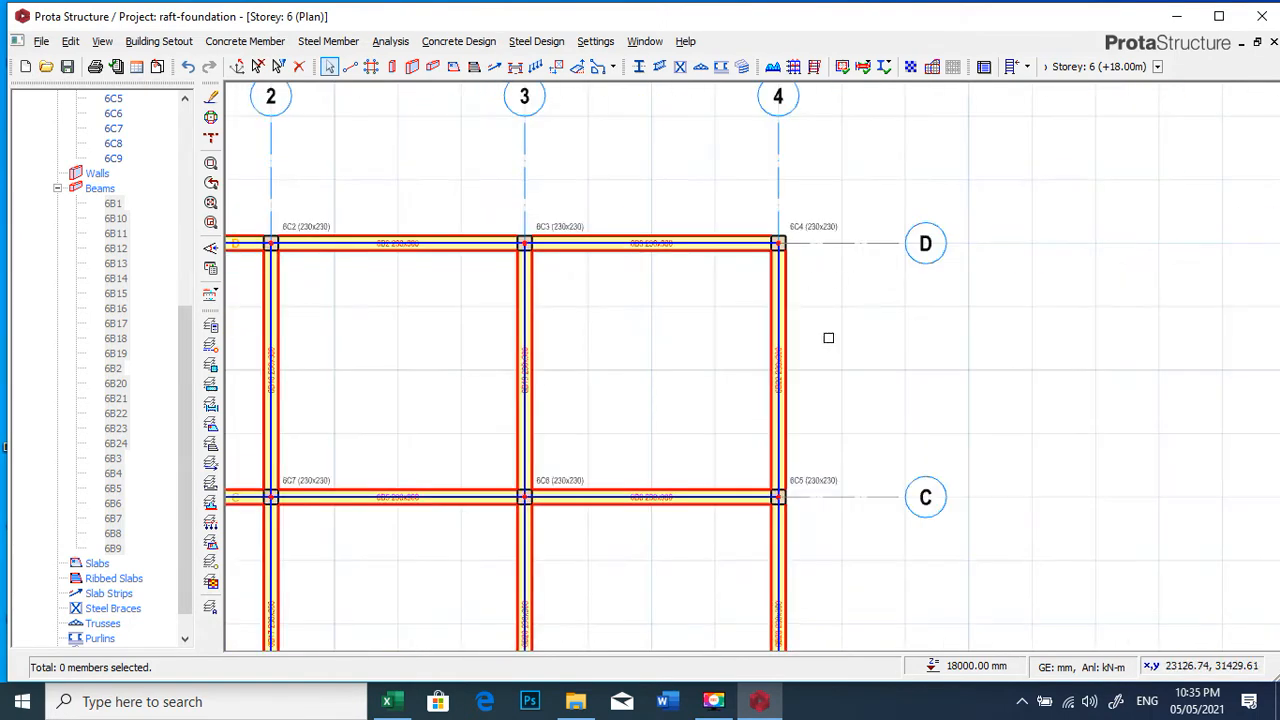
scroll(663, 393, "up", 4)
scroll(703, 197, "down", 6)
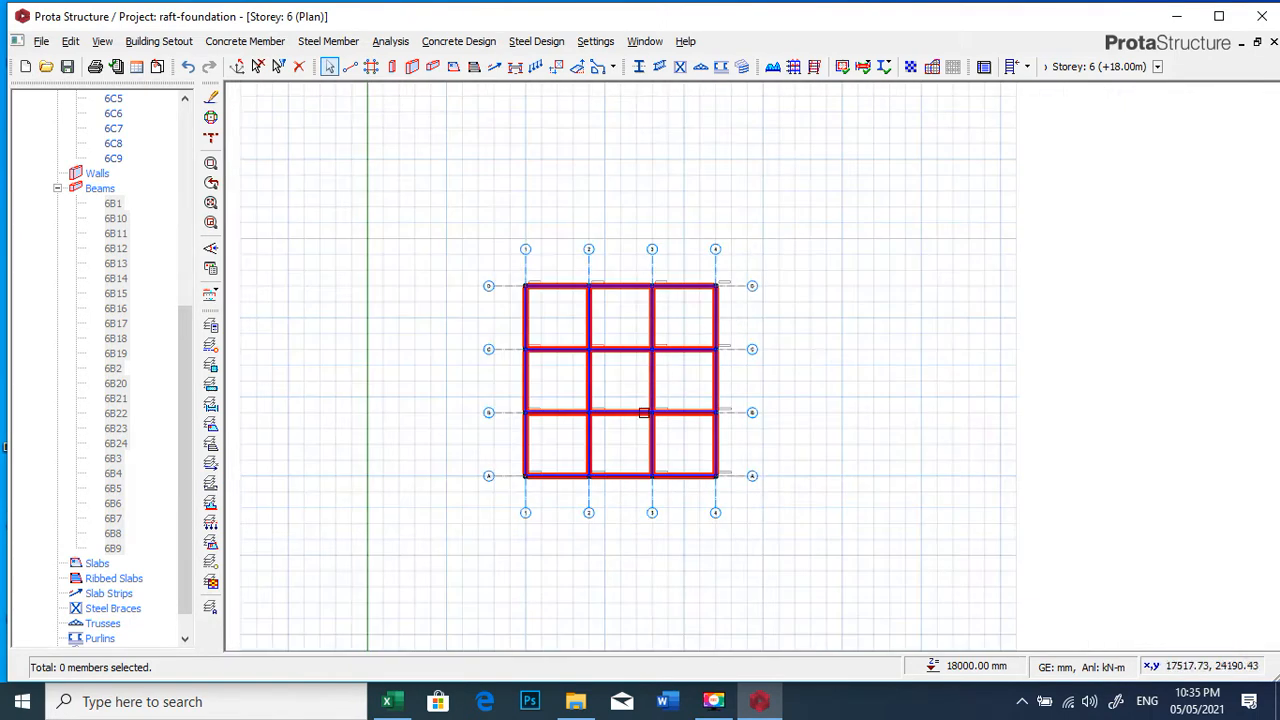
scroll(670, 400, "up", 2)
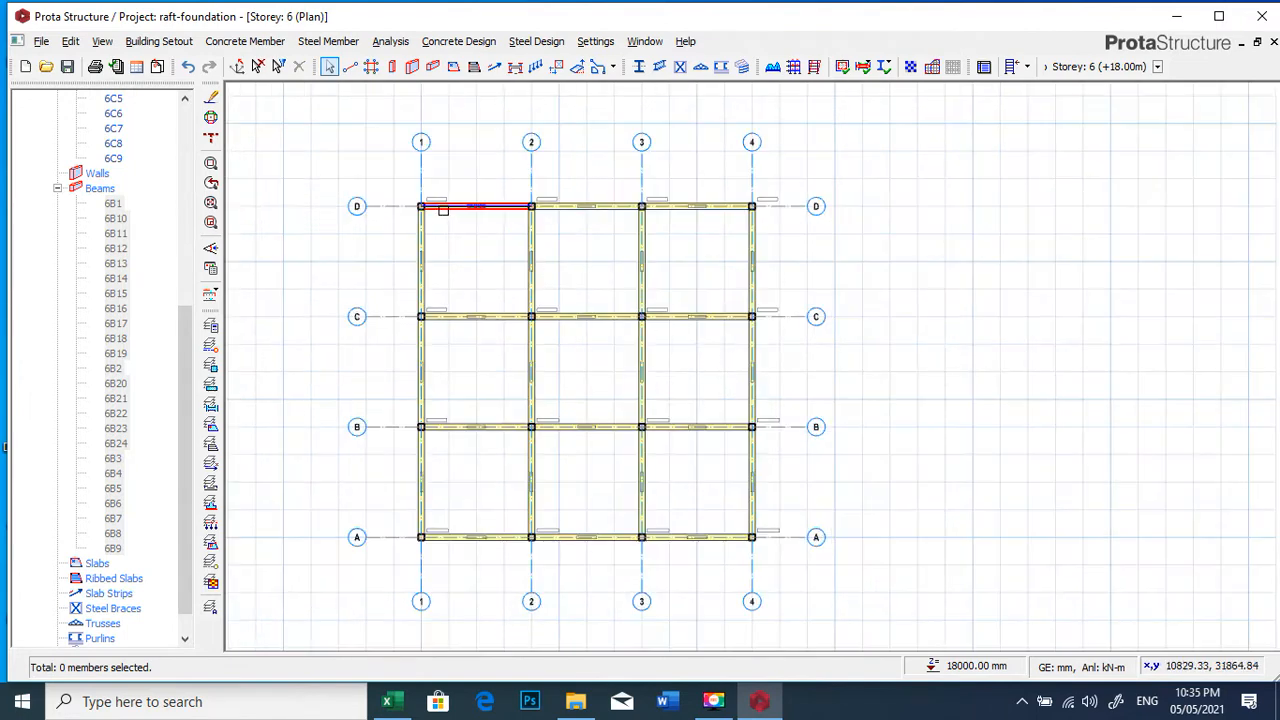
scroll(440, 206, "up", 2)
scroll(510, 203, "up", 2)
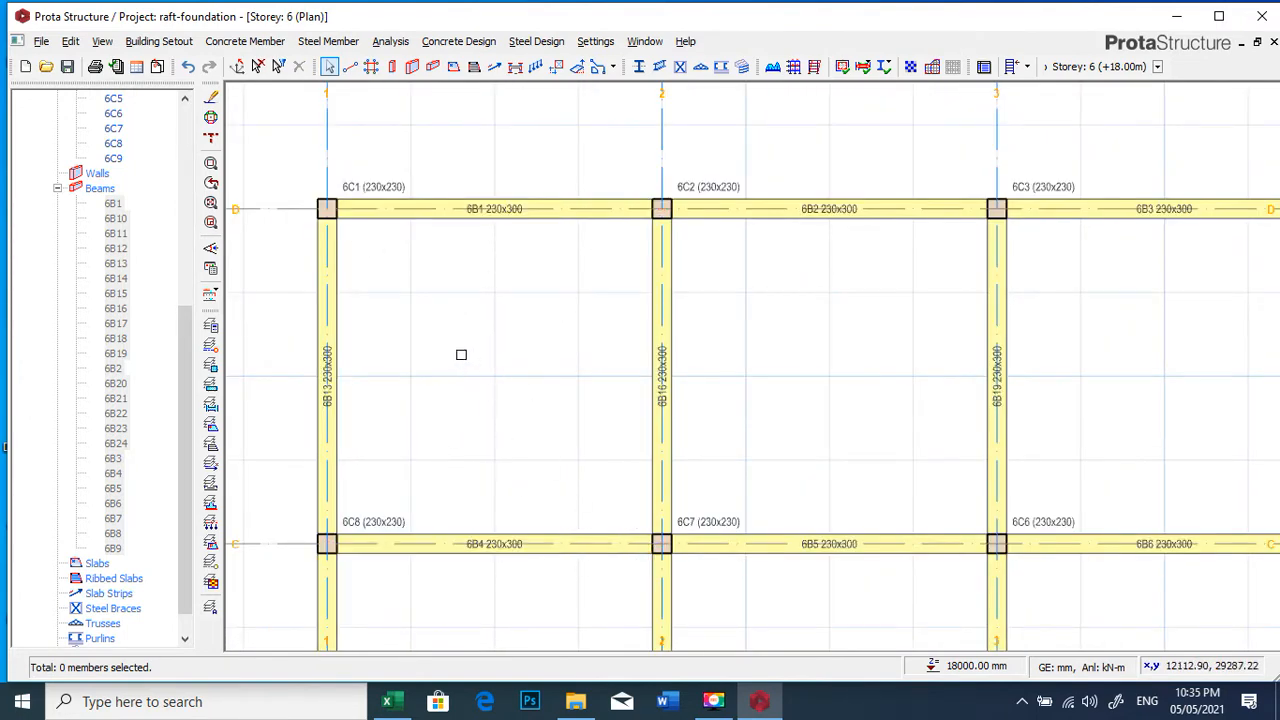
scroll(461, 354, "down", 2)
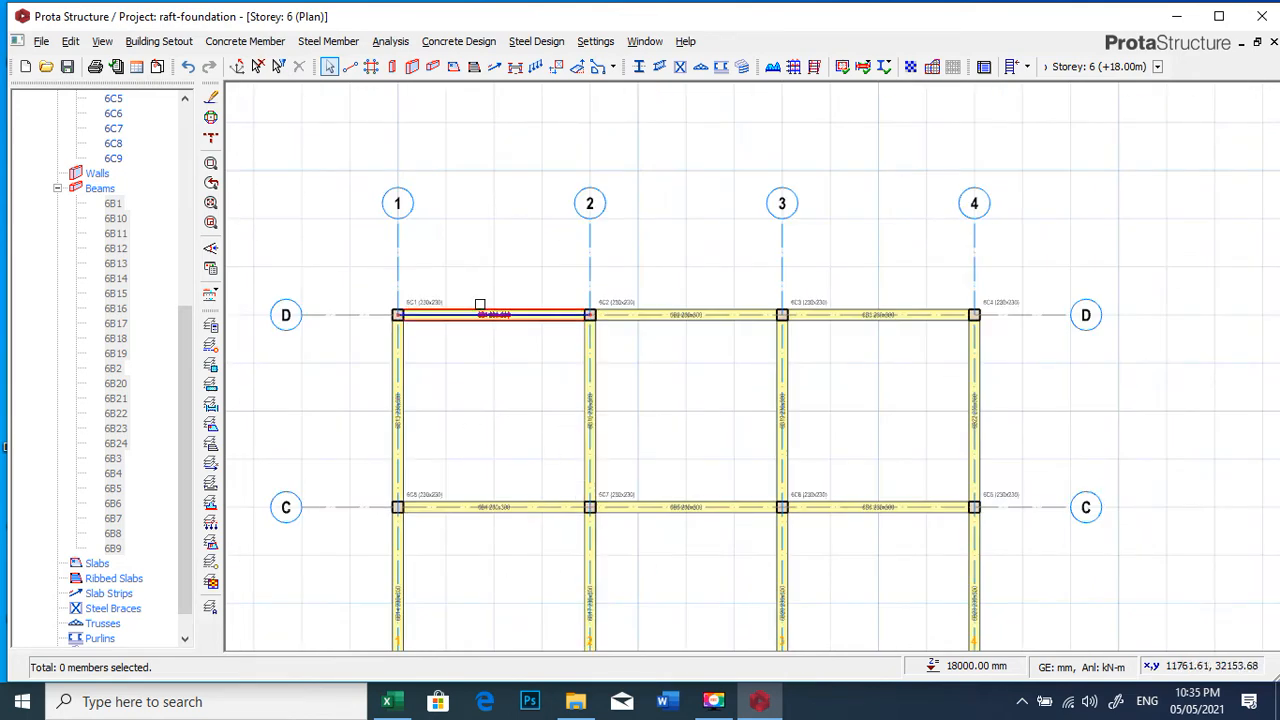
- Give beam 6B1 a wall load with 1 kN/m2 unit weight, 1 m wall height and 0.23 m wall thickness
scroll(480, 304, "up", 3)
scroll(506, 346, "down", 1)
scroll(513, 301, "up", 3)
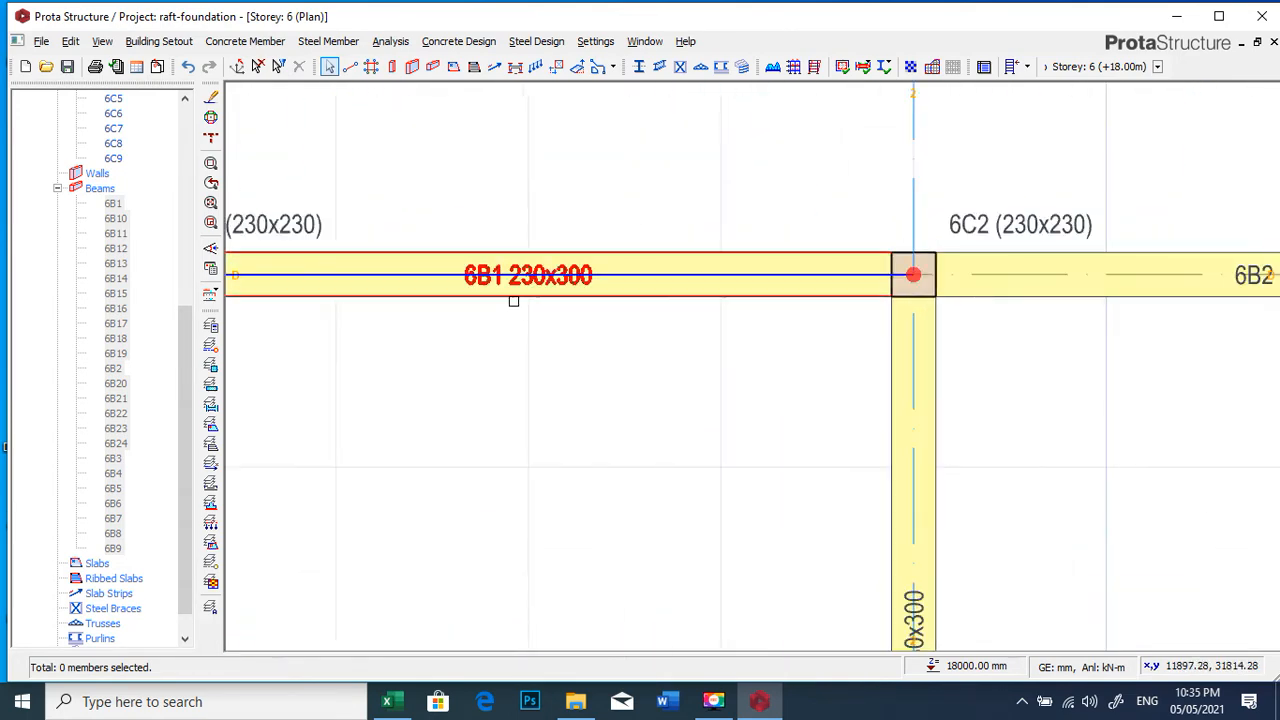
left_click(513, 292)
right_click(515, 287)
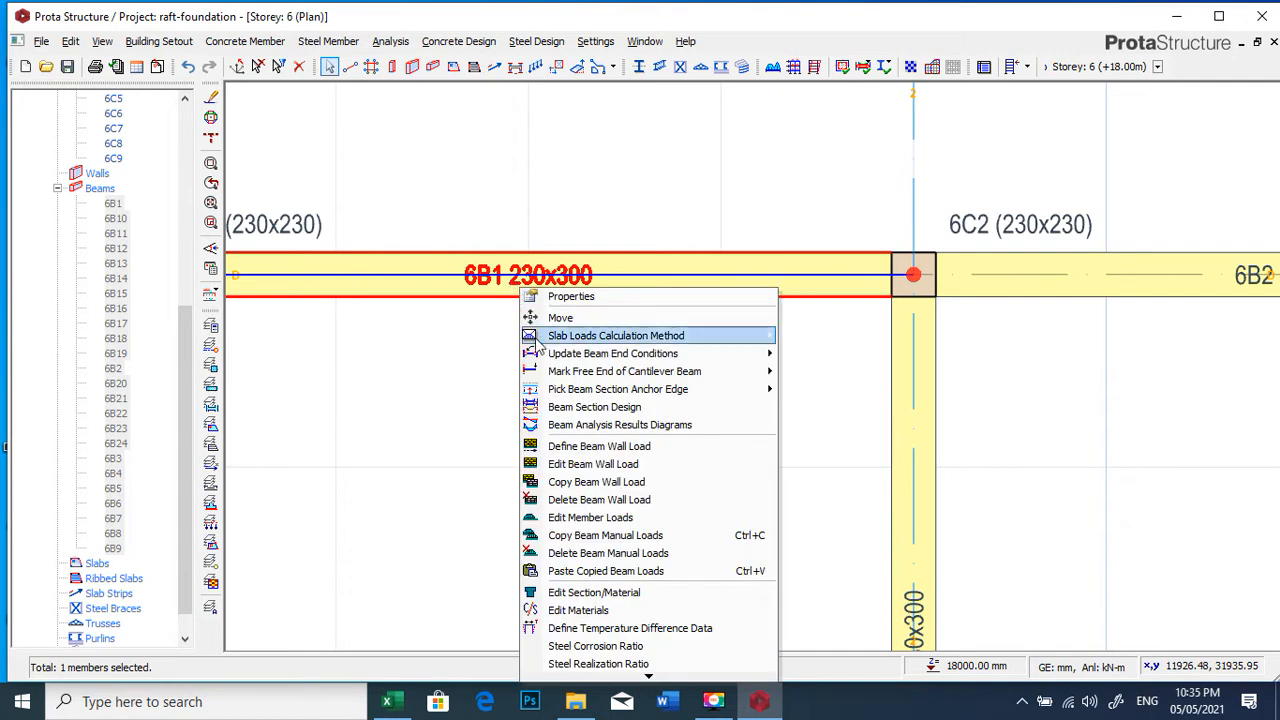
left_click(593, 466)
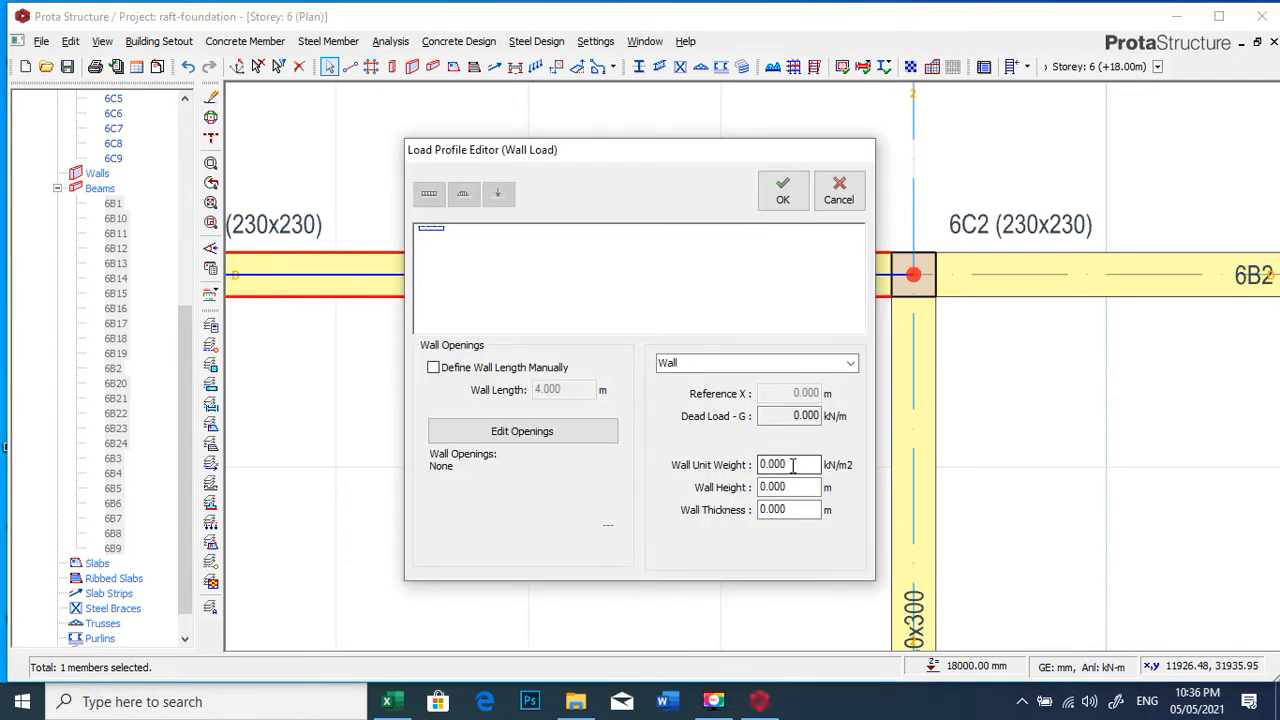
double_click(791, 464)
type("1")
double_click(800, 487)
type("1")
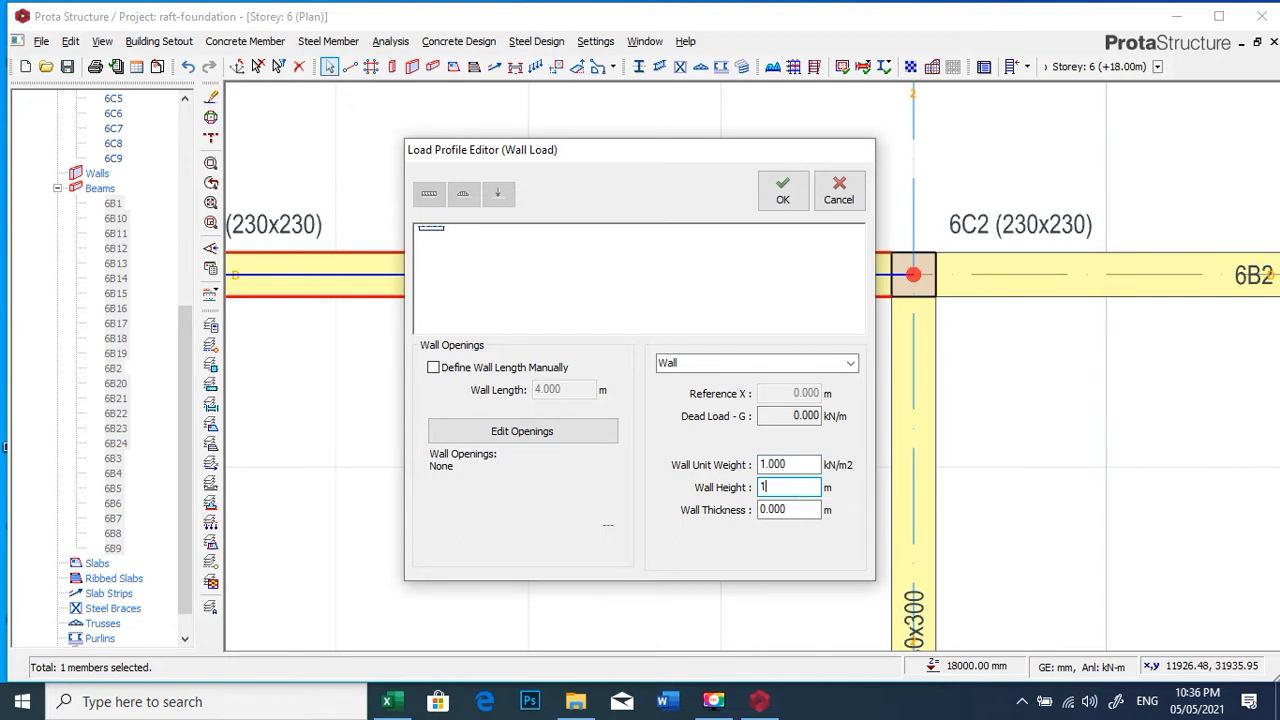
double_click(798, 508)
type(".23")
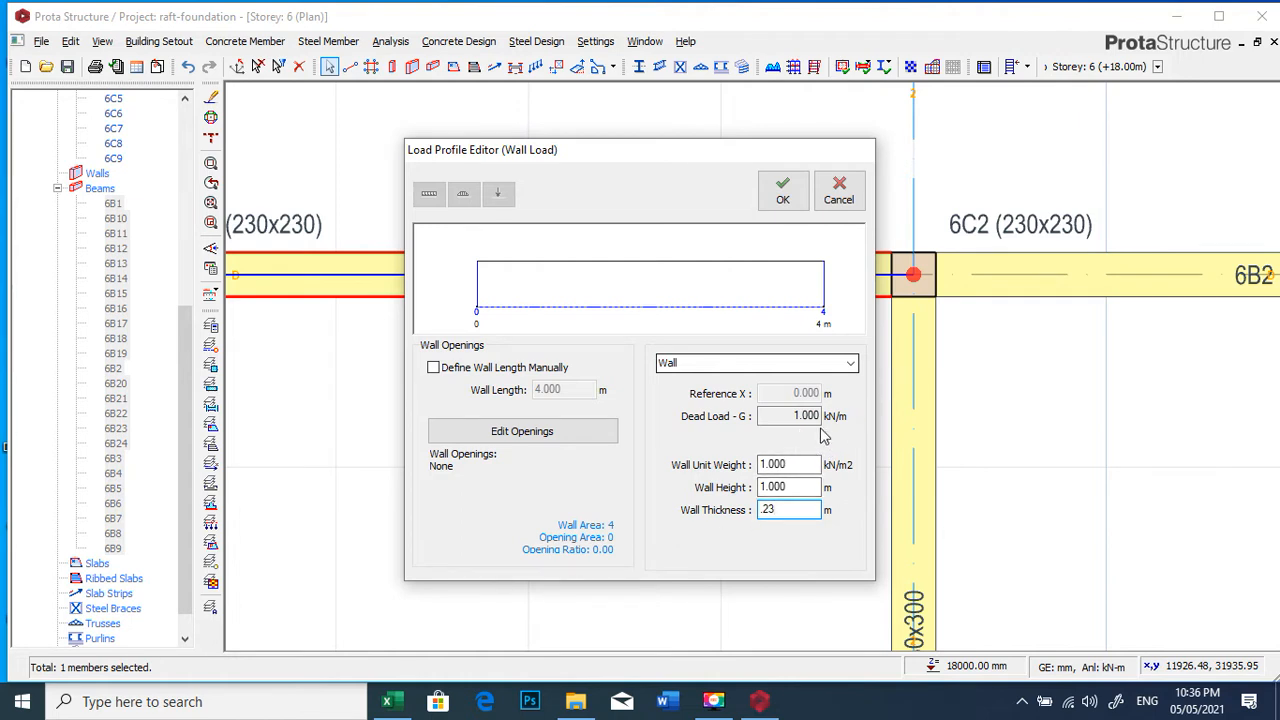
left_click(778, 190)
- Copy the wall load of beam 6B1 and paste it onto all storey 6 beams, replacing their existing wall loads
scroll(809, 242, "down", 3)
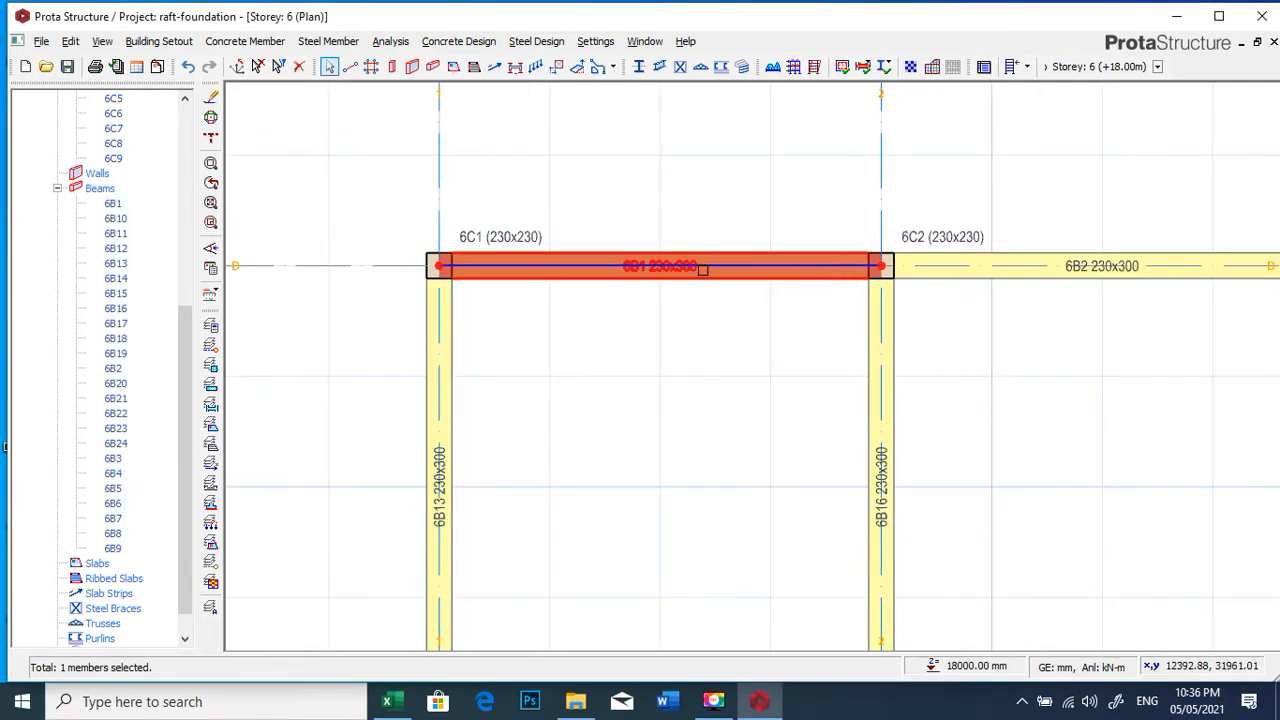
right_click(703, 268)
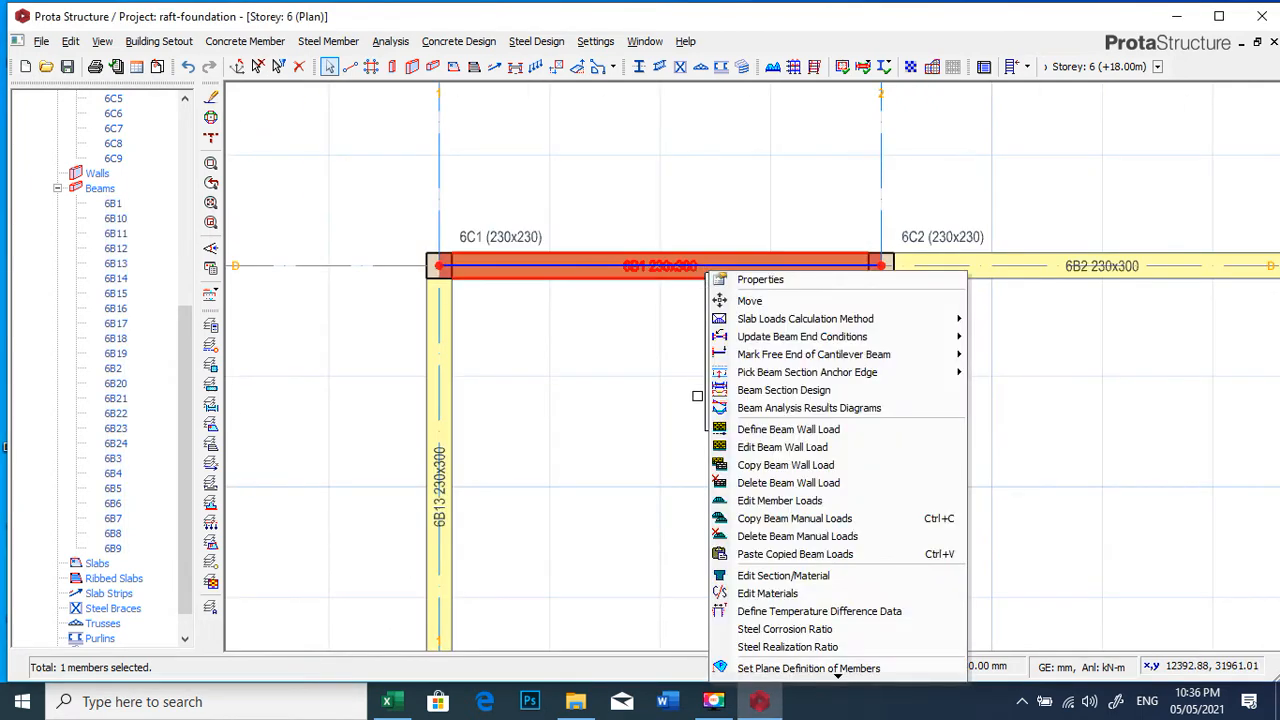
left_click(780, 466)
scroll(774, 466, "down", 5)
left_click_drag(570, 231, 814, 449)
right_click(690, 343)
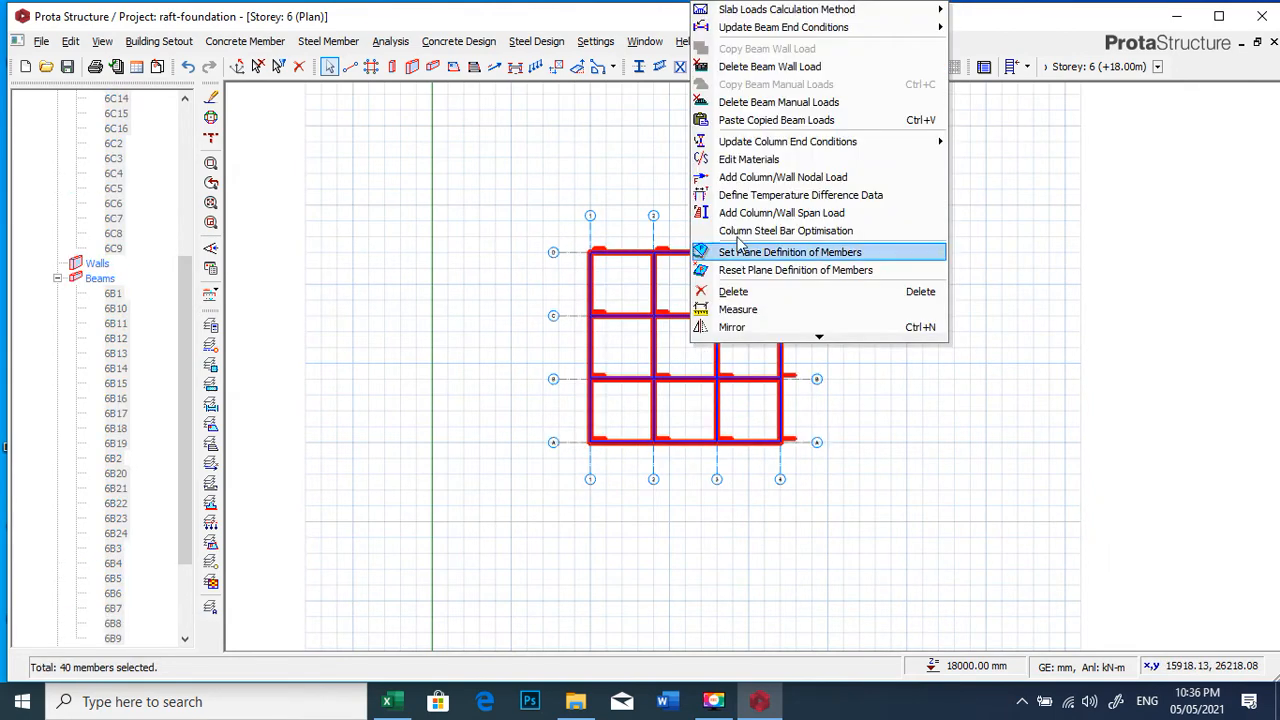
left_click(775, 120)
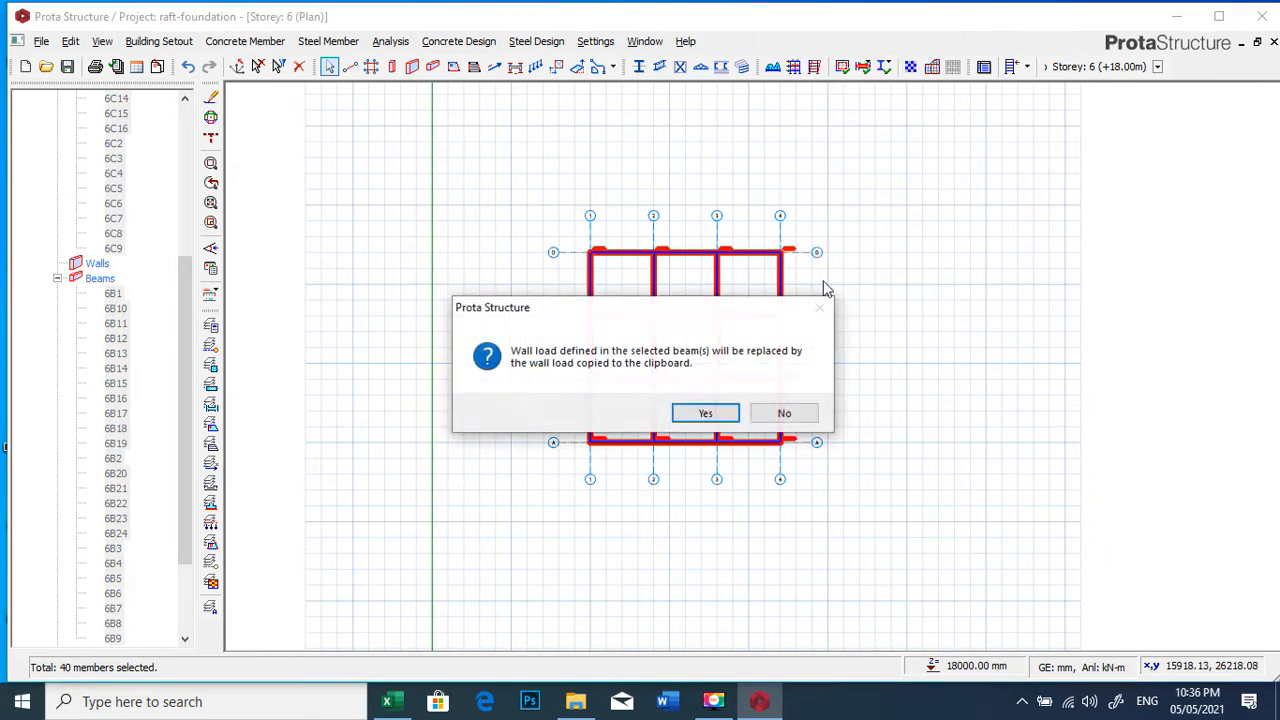
left_click(706, 413)
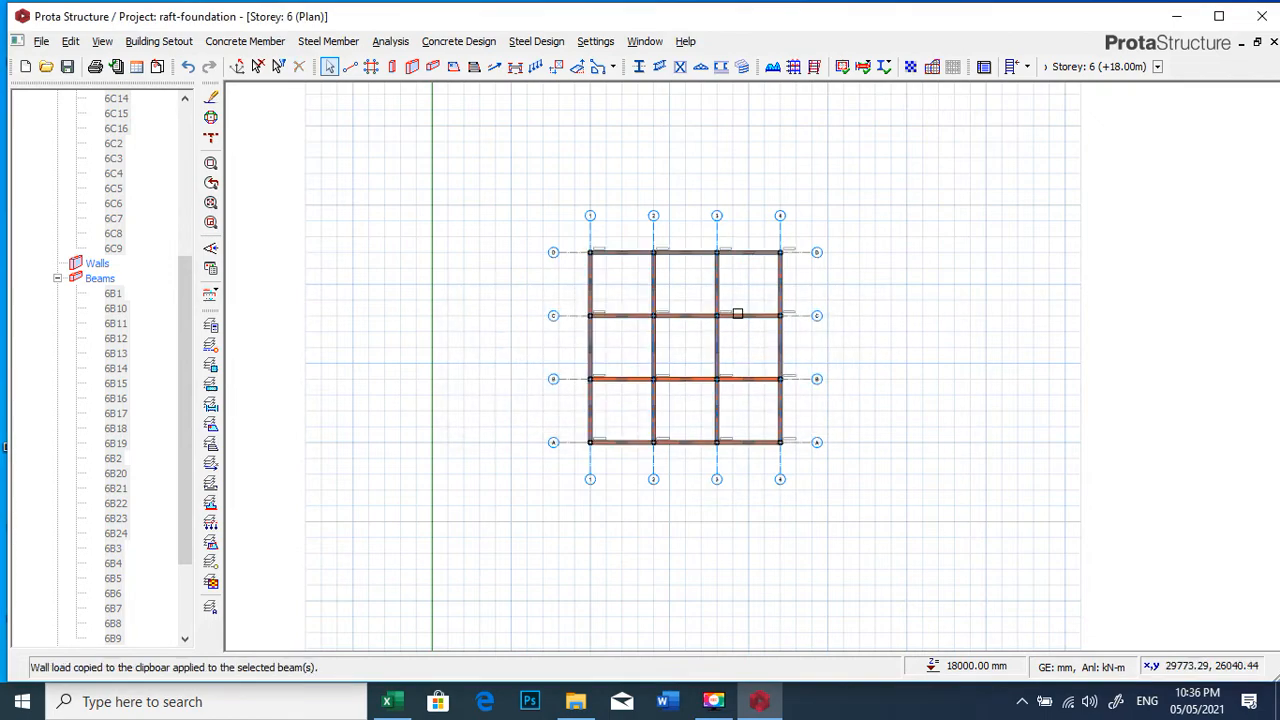
scroll(737, 313, "up", 5)
scroll(729, 409, "down", 4)
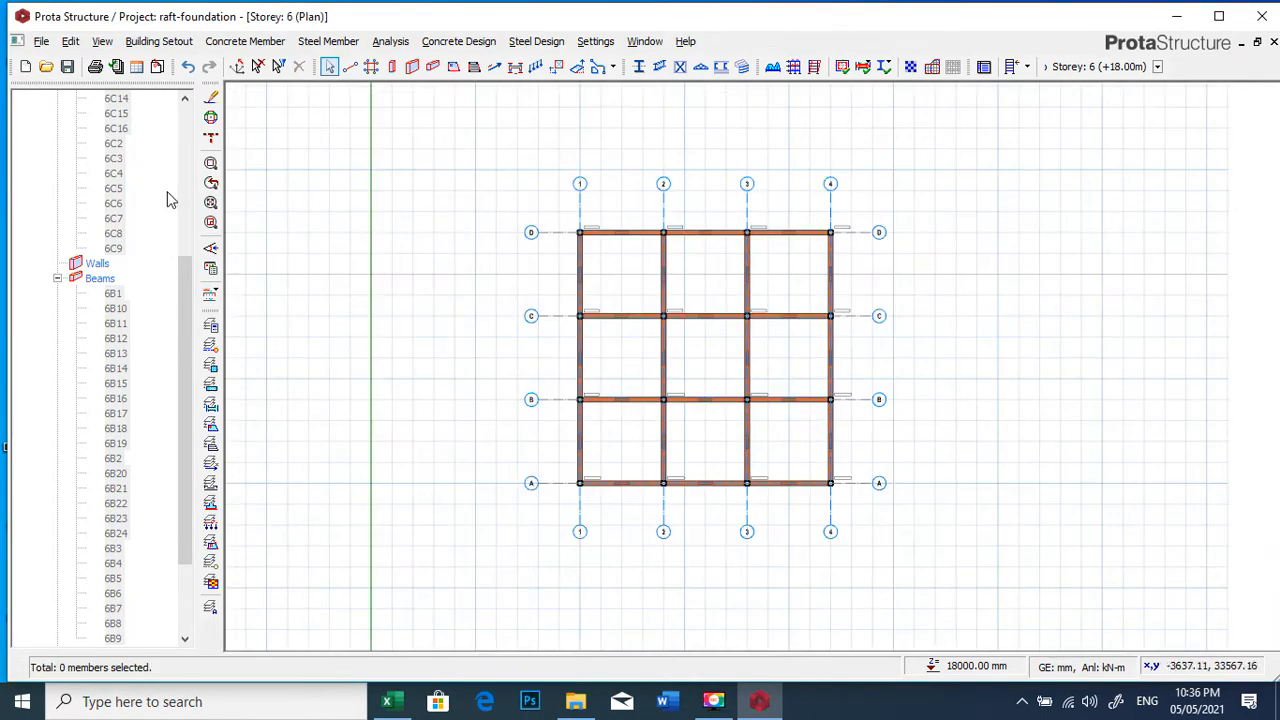
- Open a 3D view of the building and examine the wall loads on the storey 6 roof beams
scroll(140, 178, "up", 6)
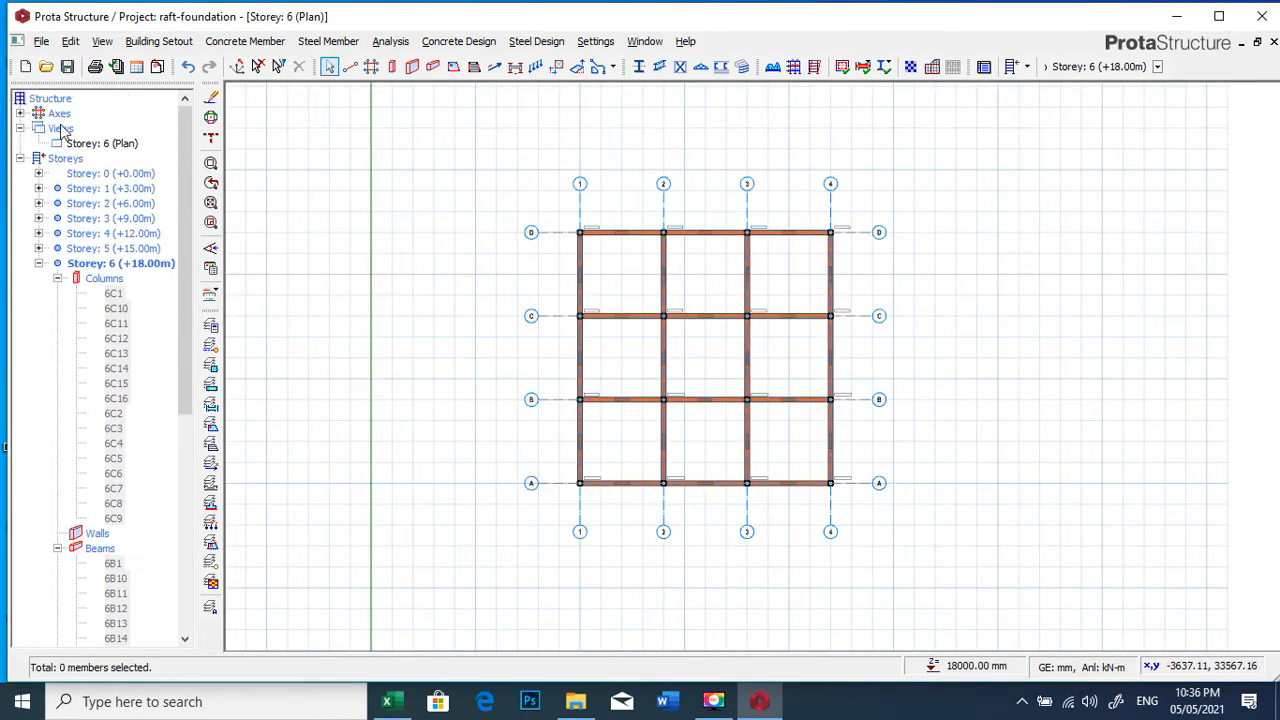
left_click(62, 127)
right_click(64, 126)
left_click(116, 152)
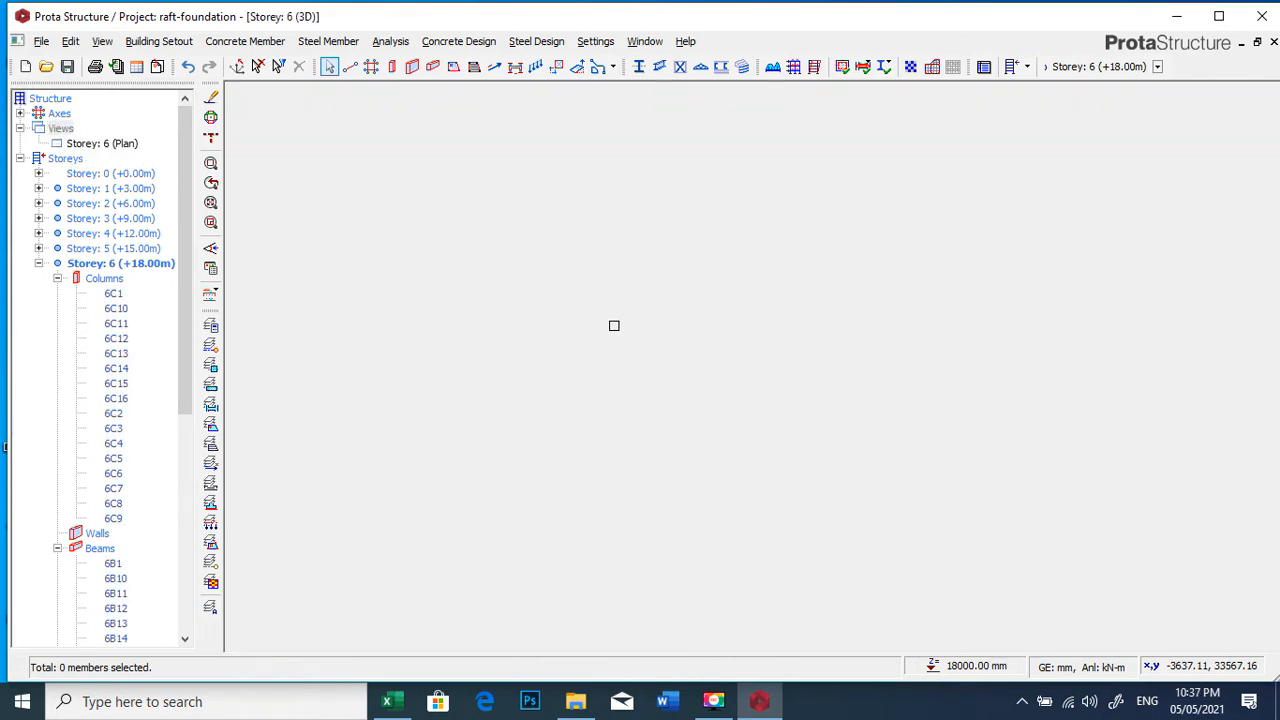
scroll(614, 130, "up", 3)
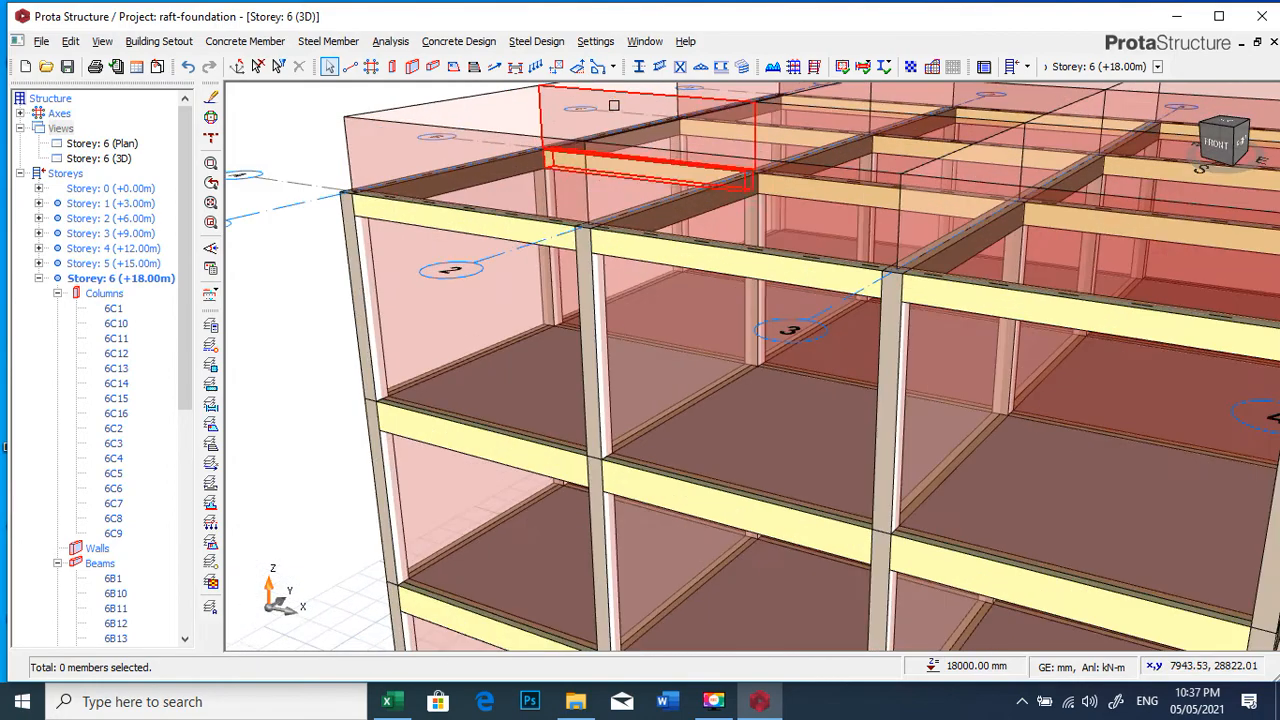
scroll(560, 315, "down", 2)
scroll(515, 230, "up", 3)
scroll(568, 384, "down", 1)
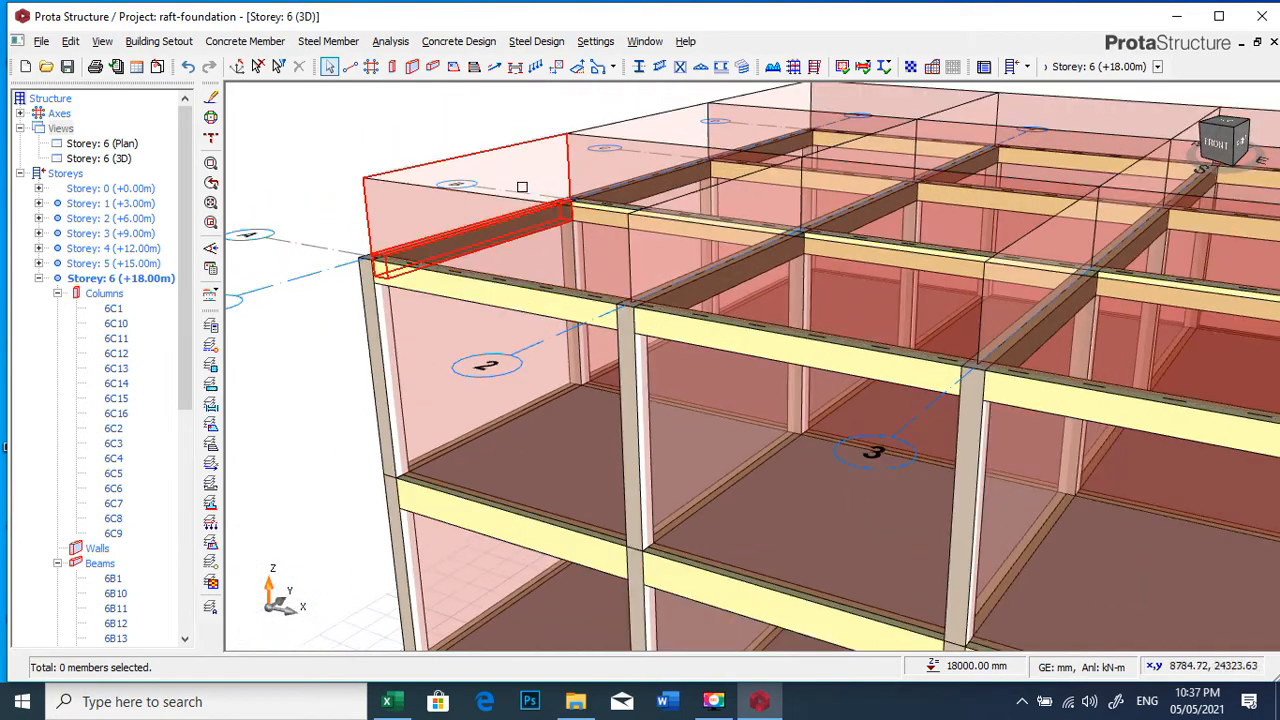
scroll(522, 186, "up", 2)
scroll(467, 258, "down", 3)
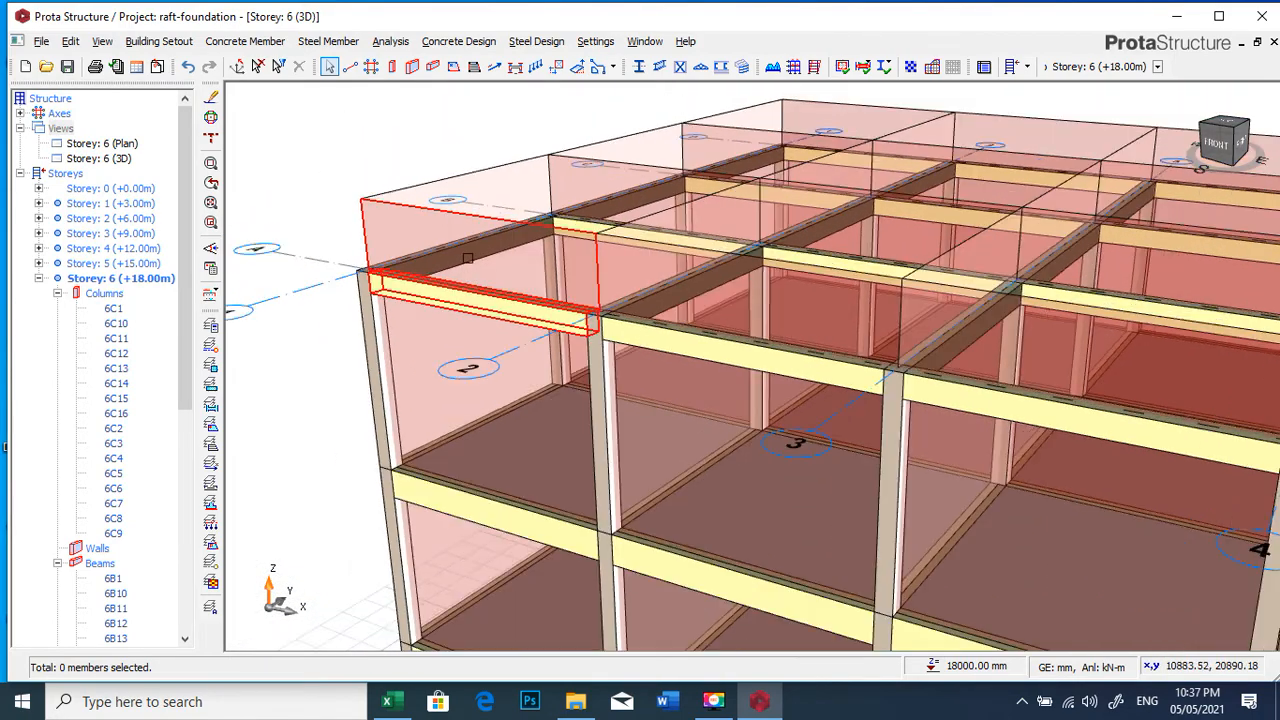
scroll(467, 258, "down", 4)
scroll(880, 300, "up", 1)
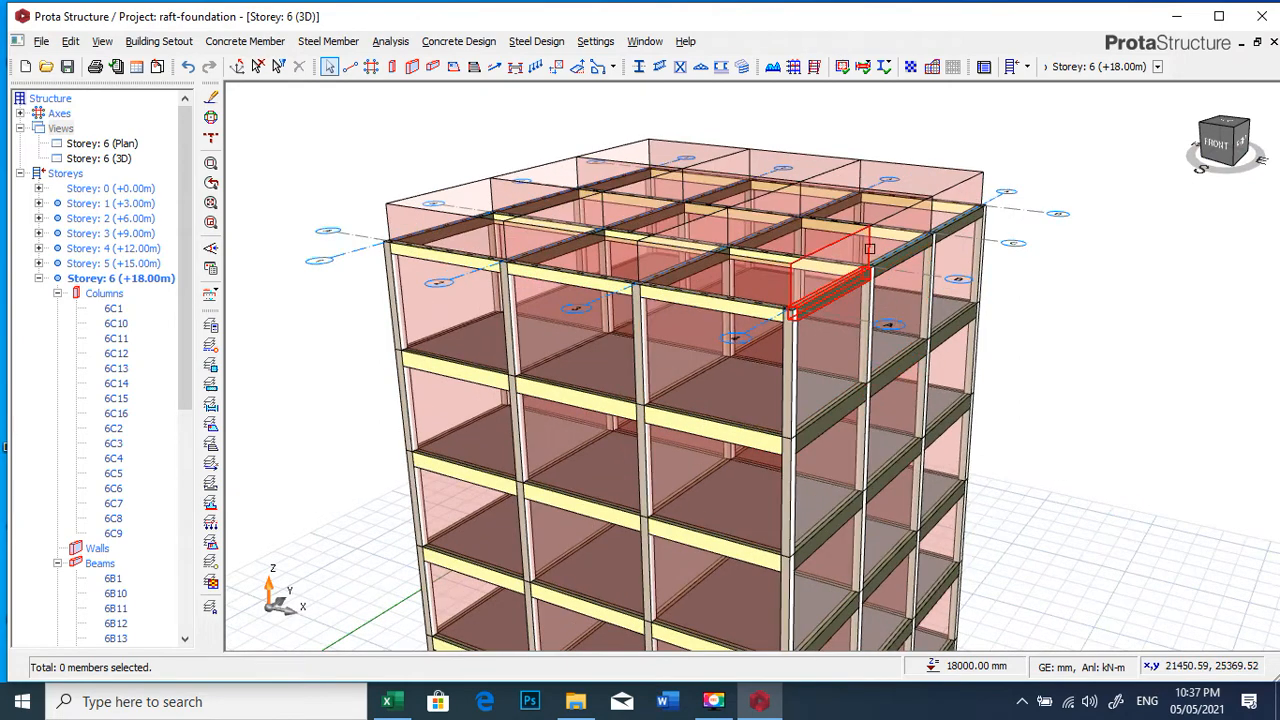
scroll(870, 248, "down", 2)
scroll(780, 330, "up", 2)
scroll(780, 330, "down", 3)
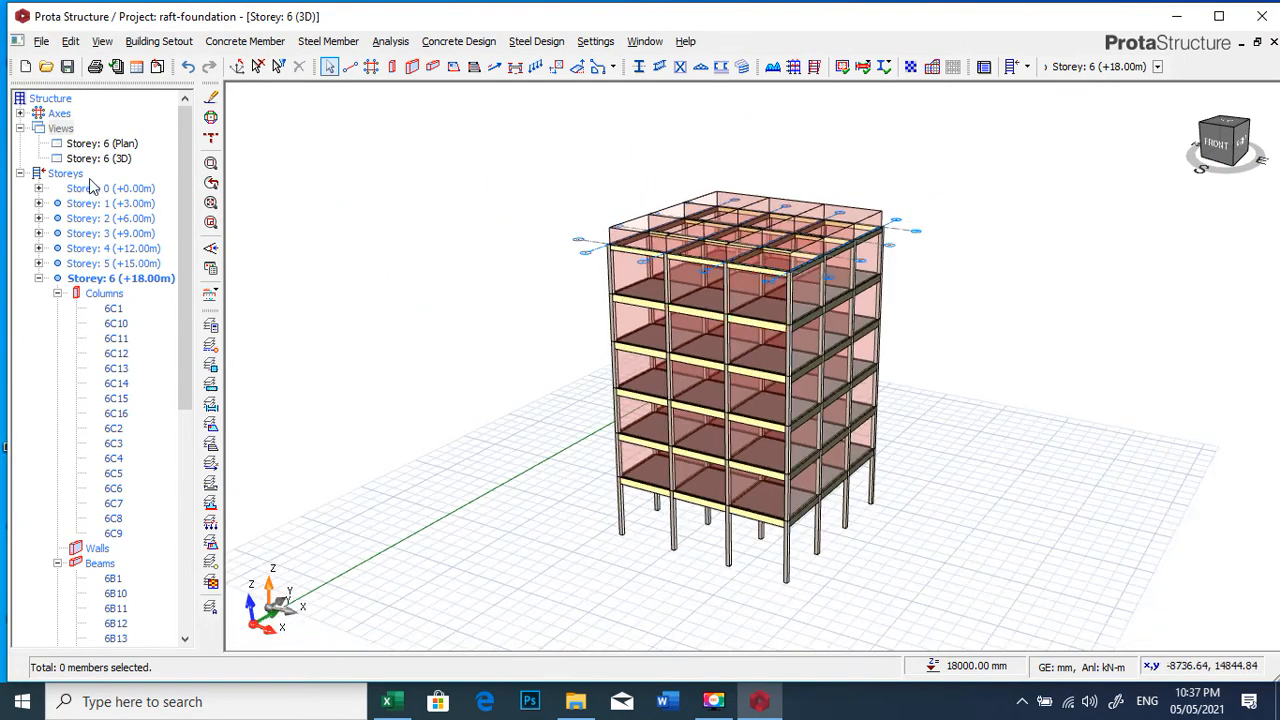
- Open a new plan view of storey 6 and bring the whole beam grid into view
right_click(76, 130)
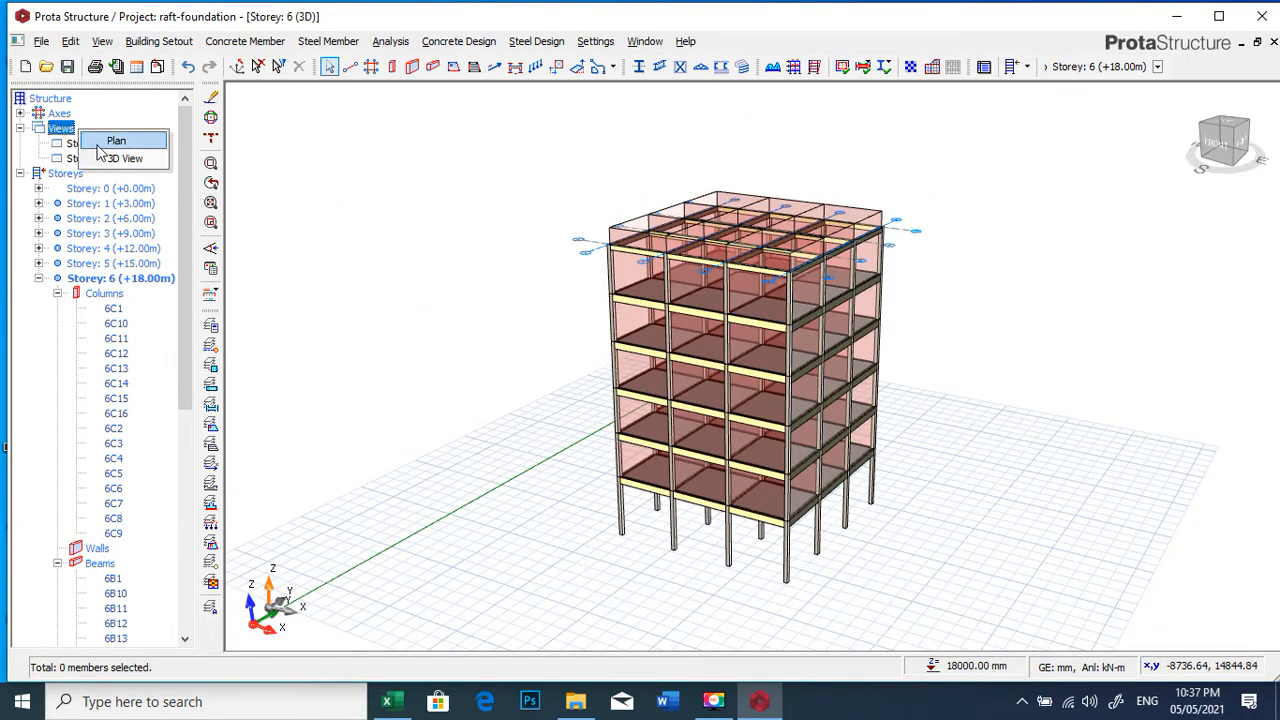
left_click(100, 146)
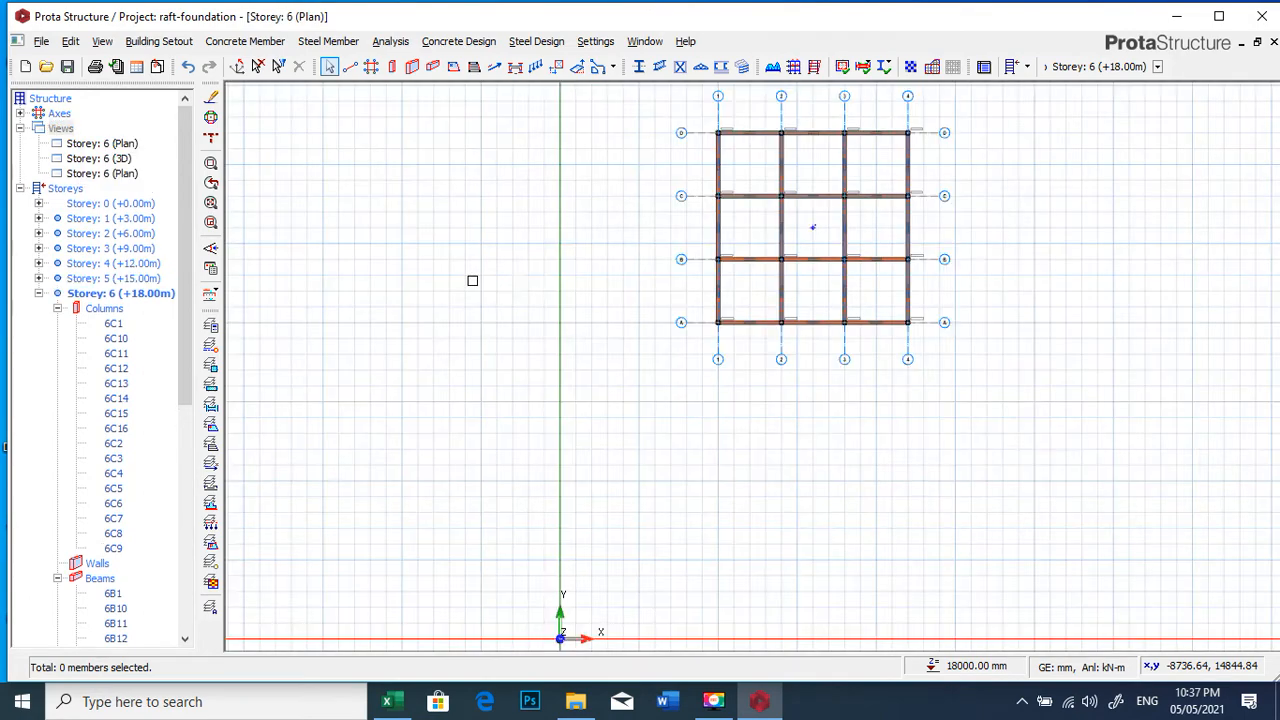
scroll(681, 366, "down", 2)
scroll(812, 191, "up", 2)
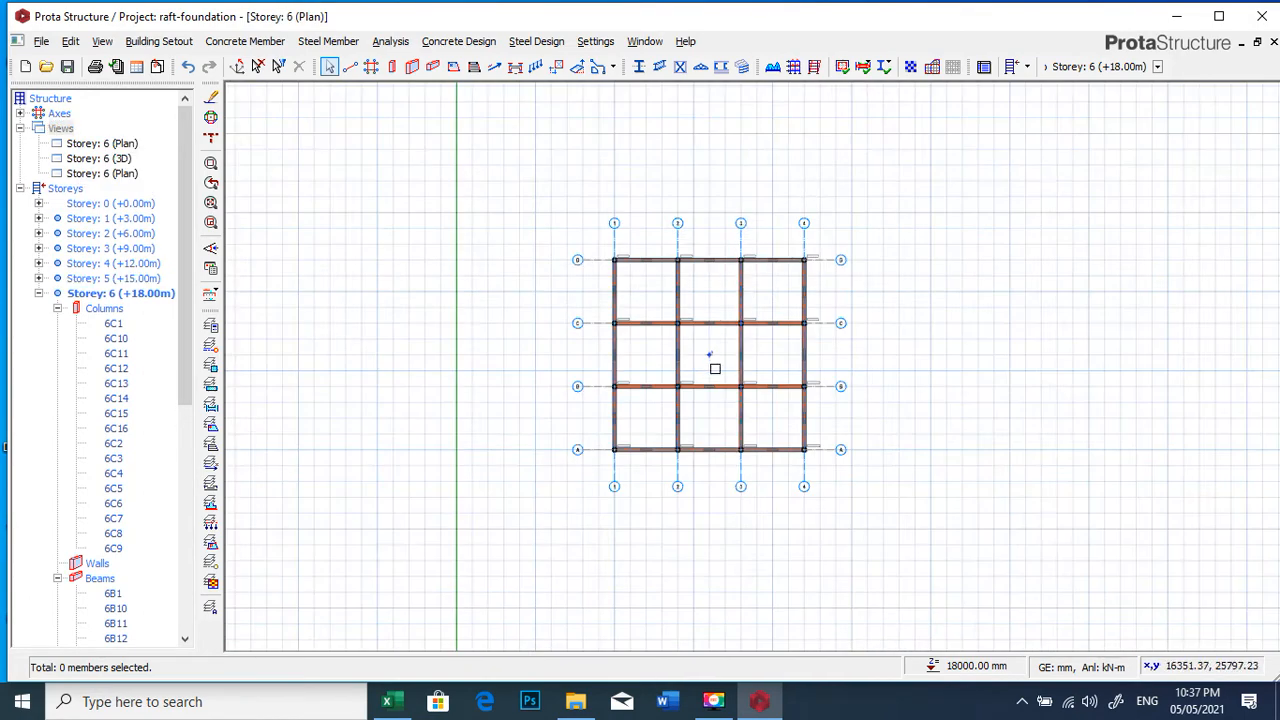
- Generate the building's loading combinations automatically, including the unfactored G+Q combination, and accept the resulting list
mouse_move(768, 327)
left_click(386, 43)
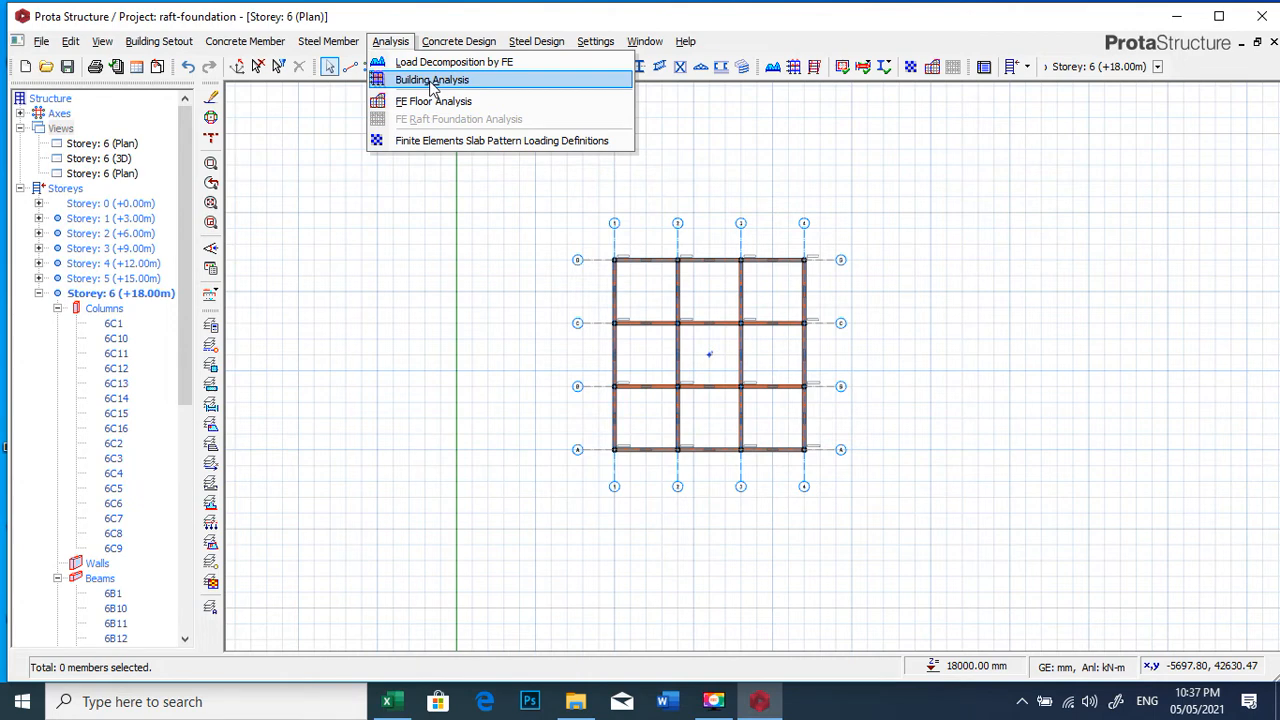
left_click(431, 84)
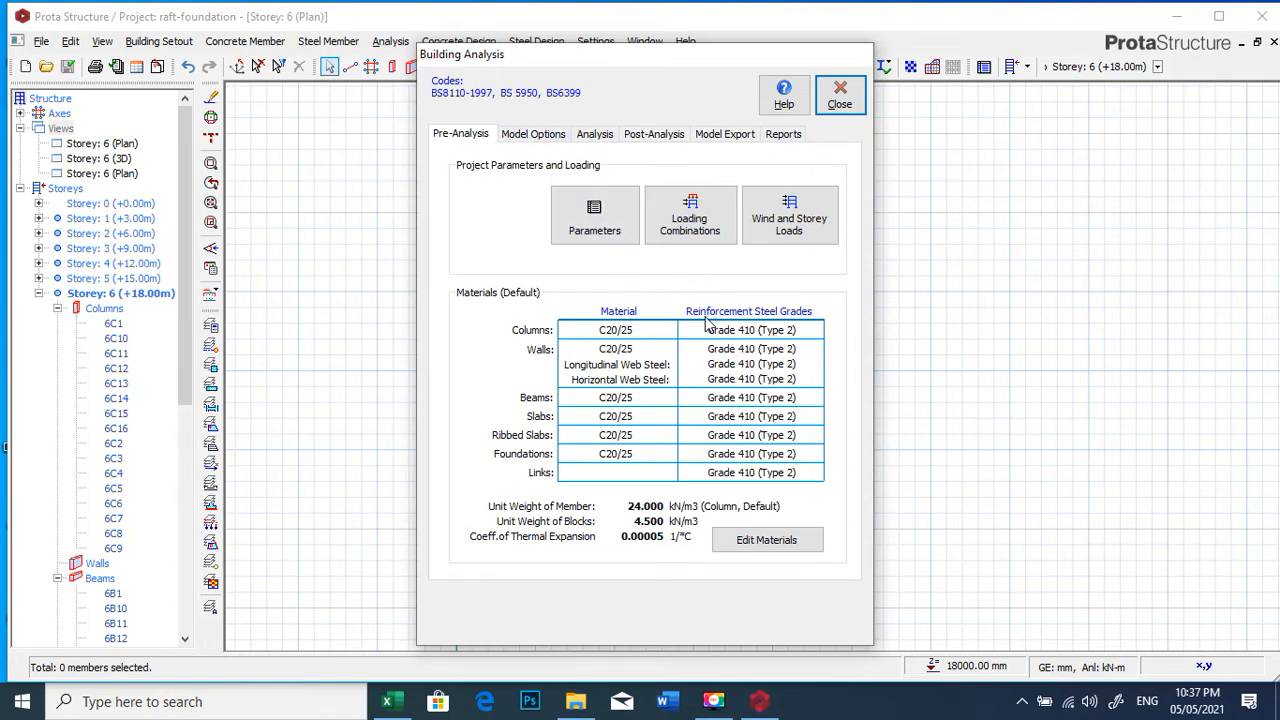
left_click(705, 228)
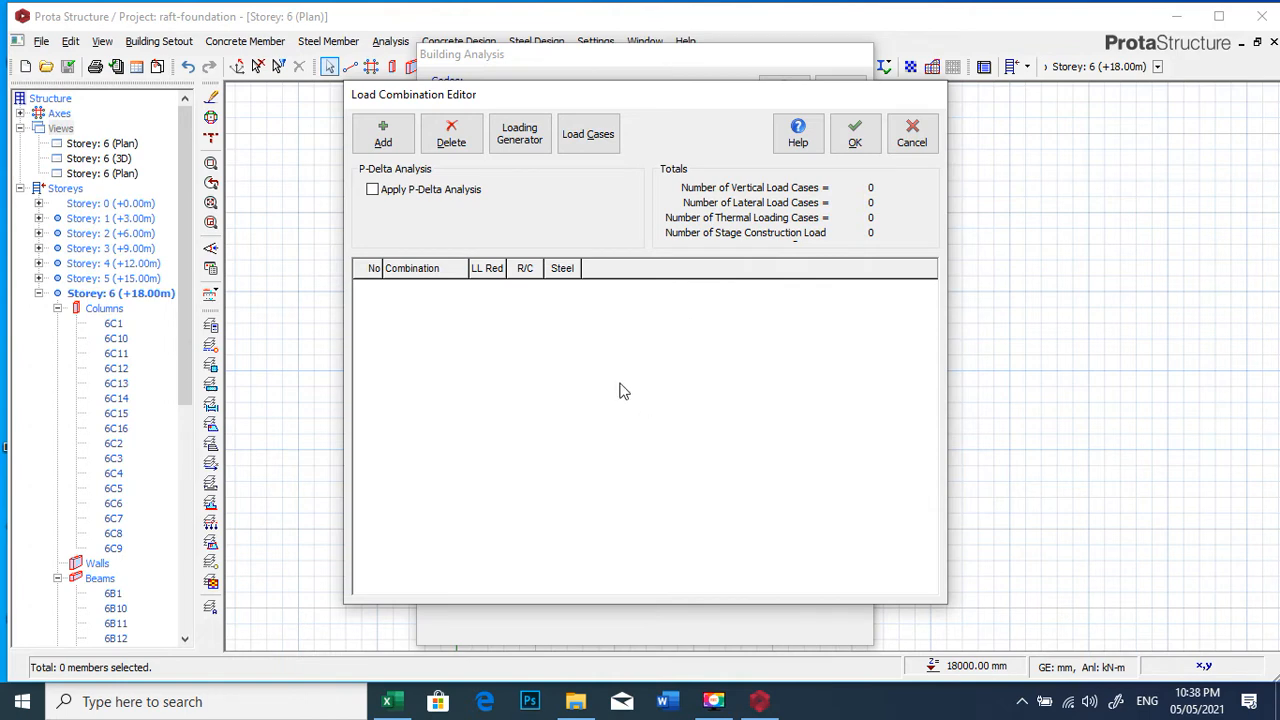
left_click(522, 138)
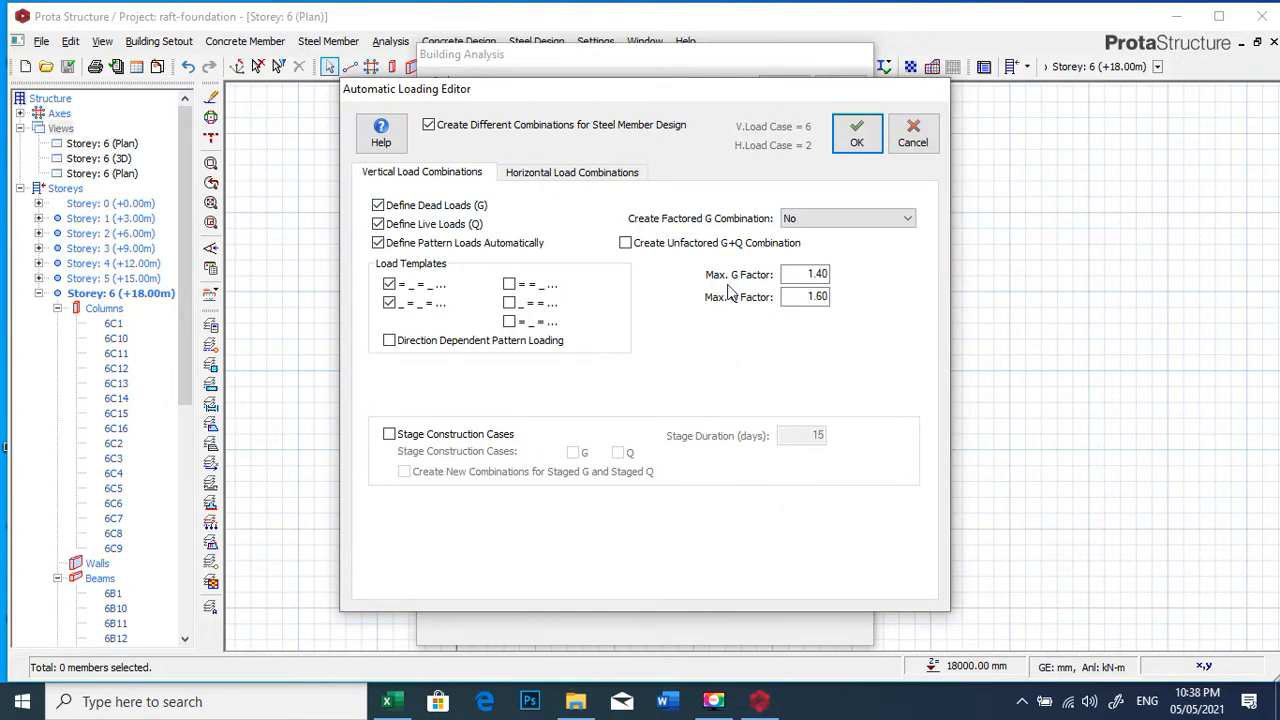
left_click(626, 245)
left_click(628, 244)
left_click(626, 244)
left_click(852, 132)
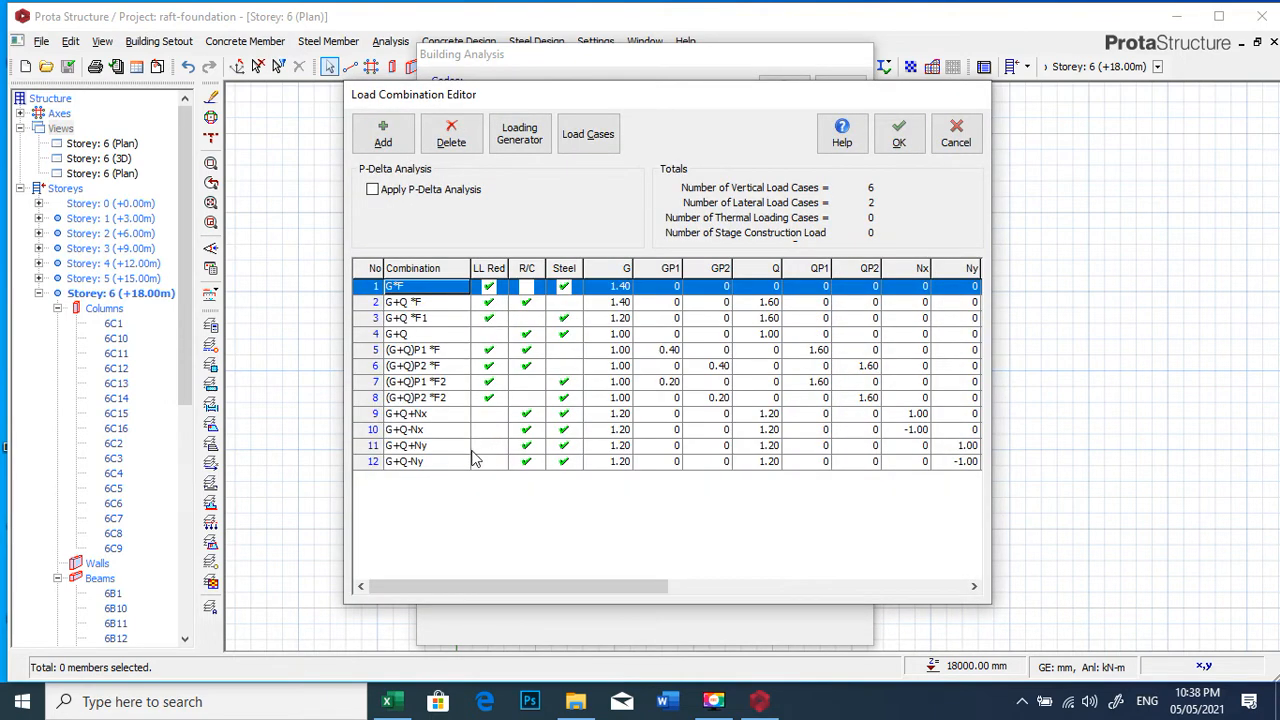
left_click(897, 138)
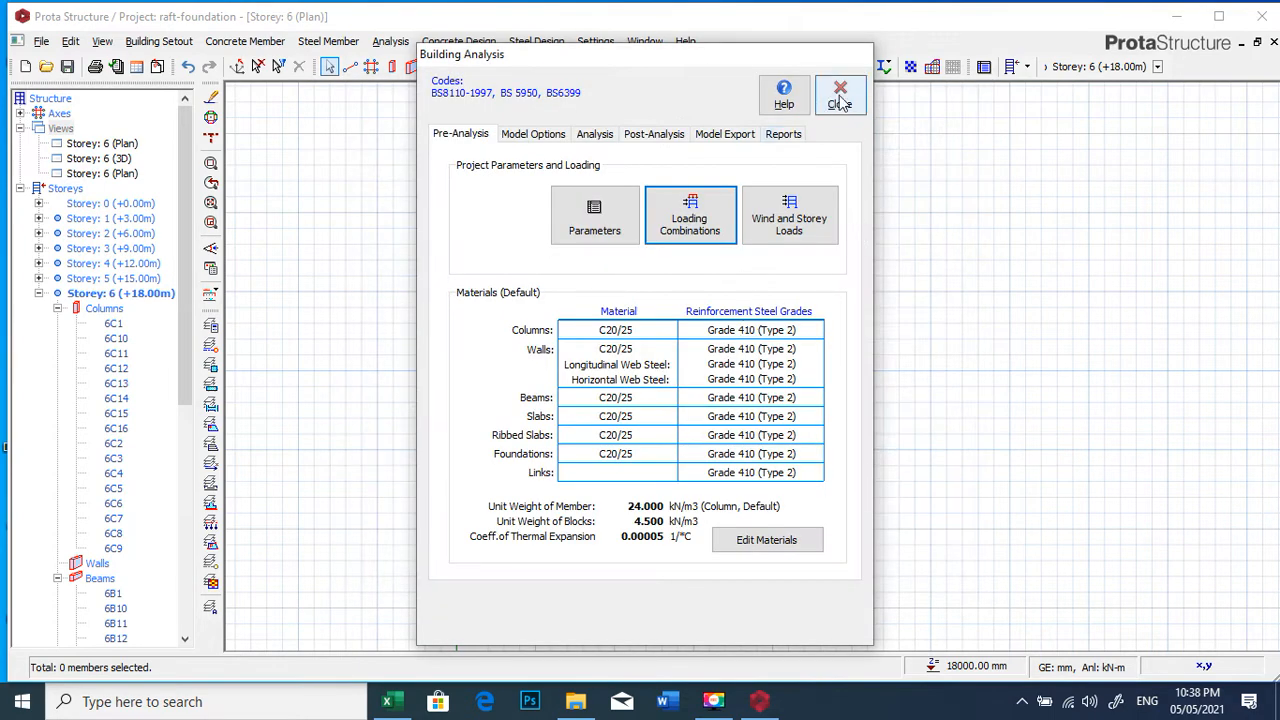
left_click(840, 100)
- Run the FE load decomposition for storey 6 to determine the loads transferred from slabs to beams
left_click(393, 42)
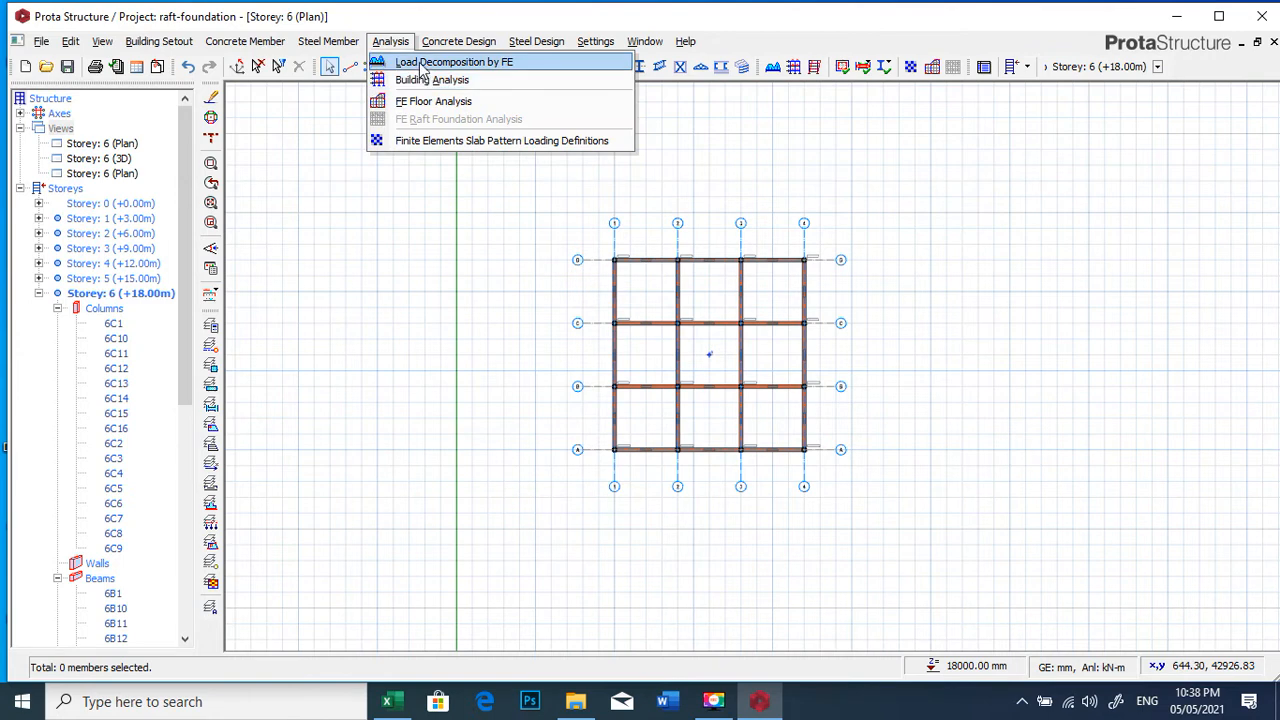
left_click(423, 63)
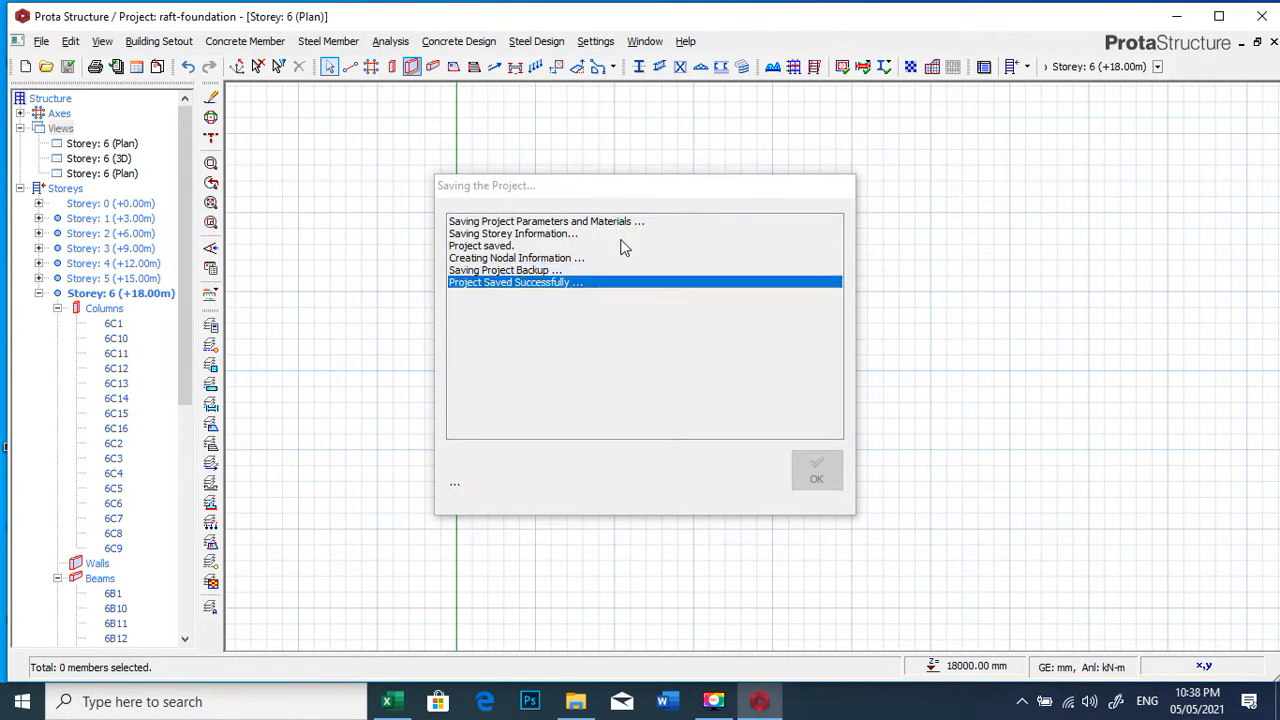
left_click(648, 302)
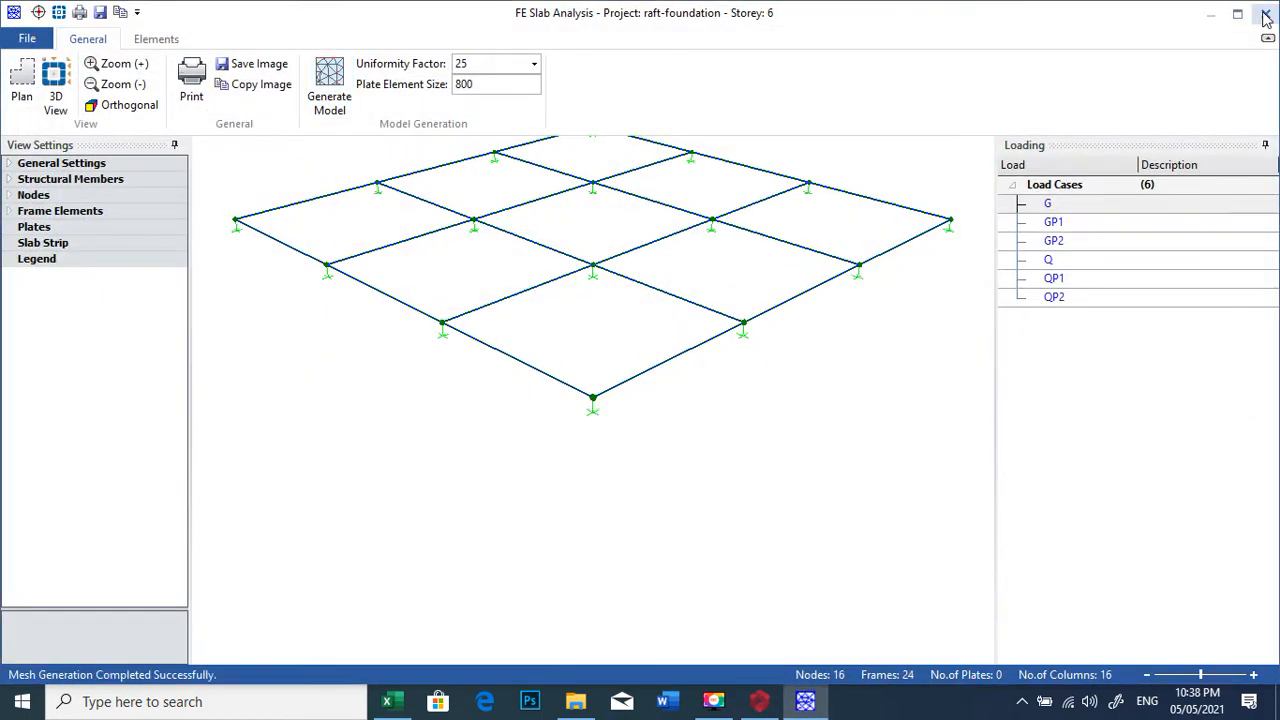
left_click(1265, 13)
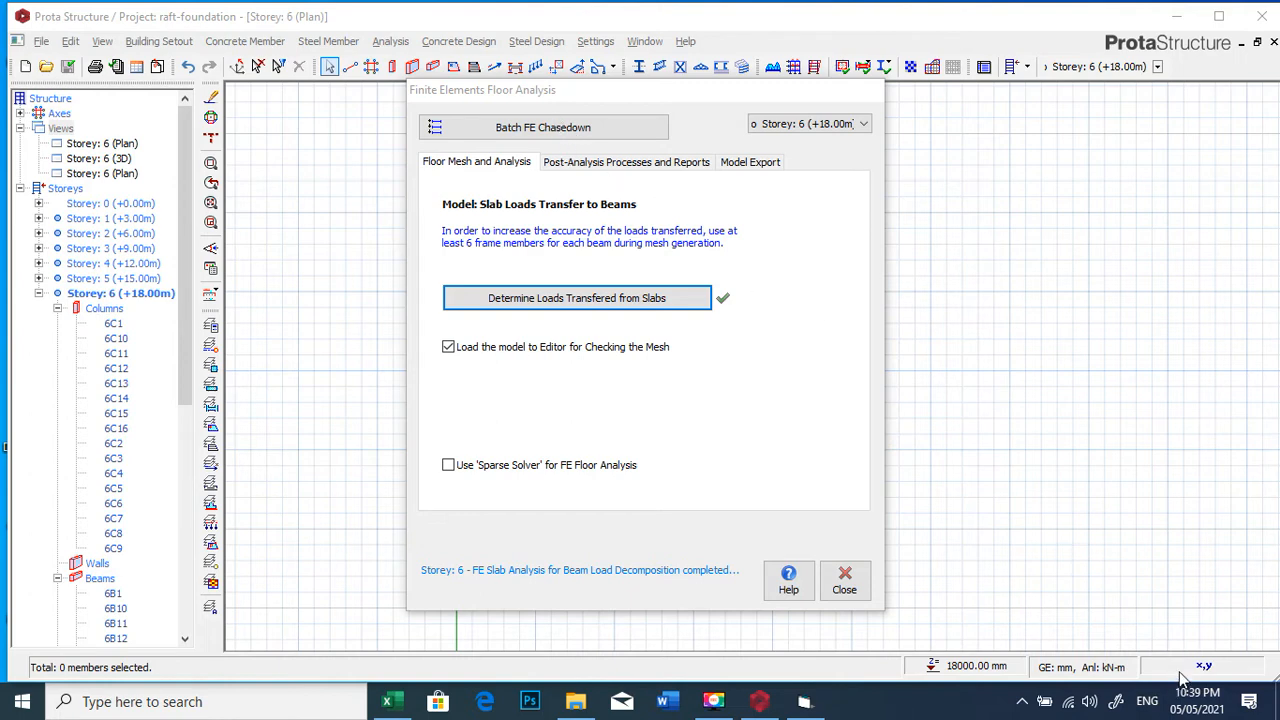
- Run the batch FE chasedown for all storeys without pausing at each floor and apply the decomposed loads to all beams in the model
mouse_move(813, 706)
left_click(574, 134)
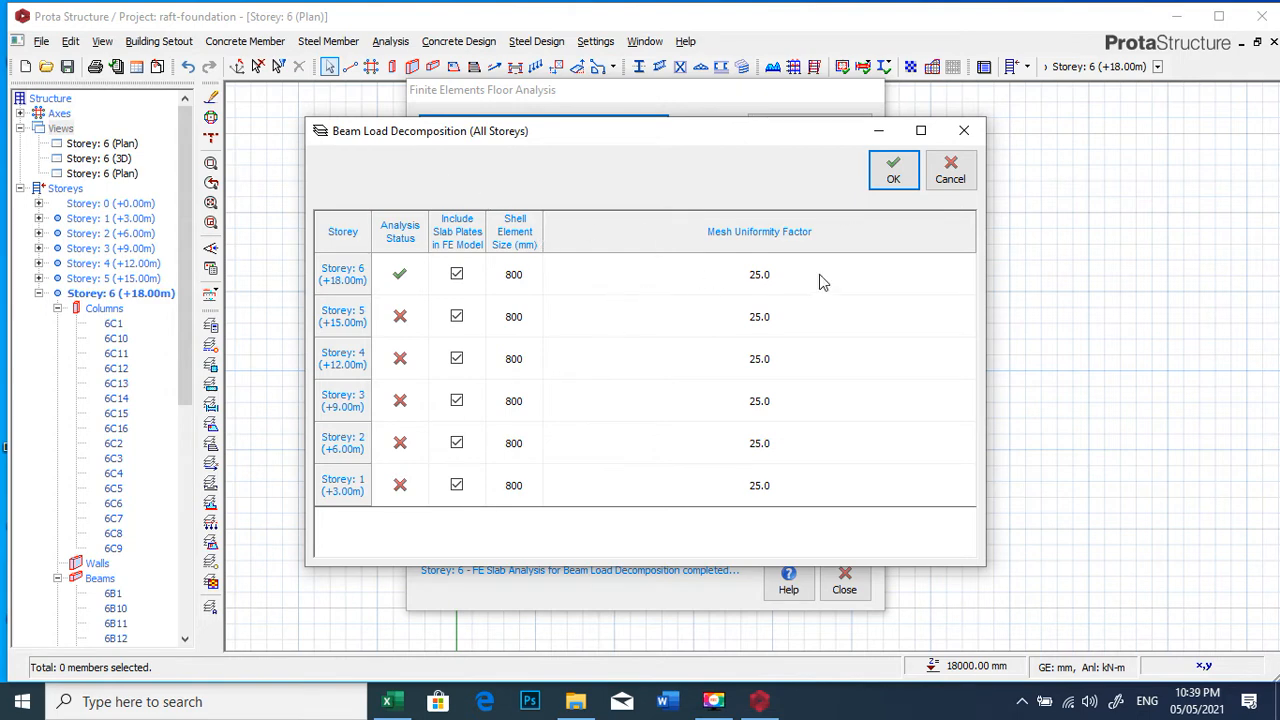
left_click(893, 170)
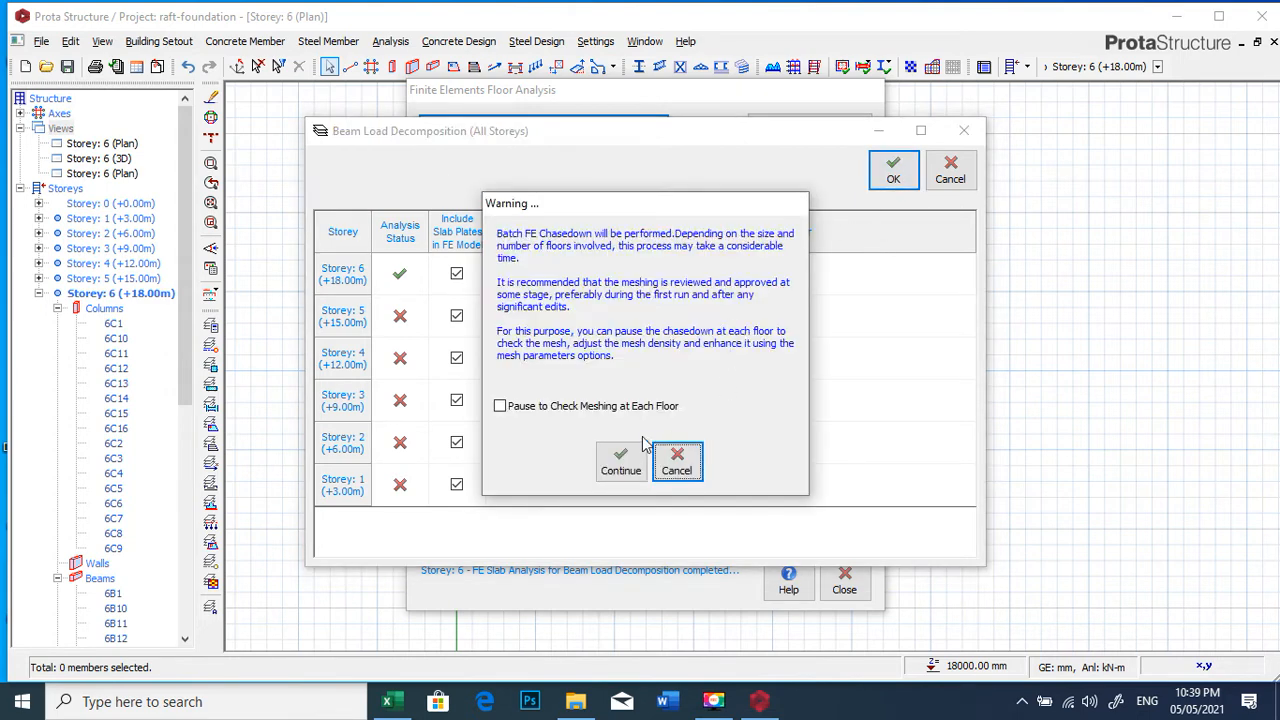
left_click(622, 461)
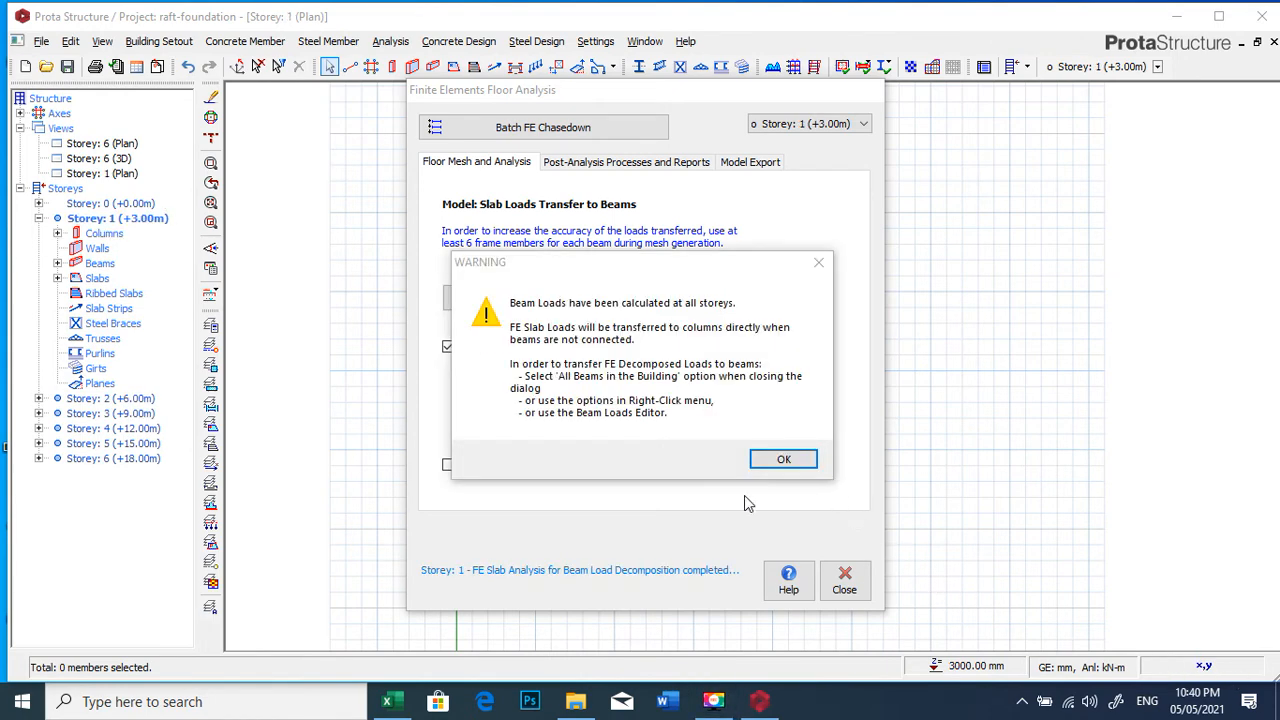
left_click(783, 459)
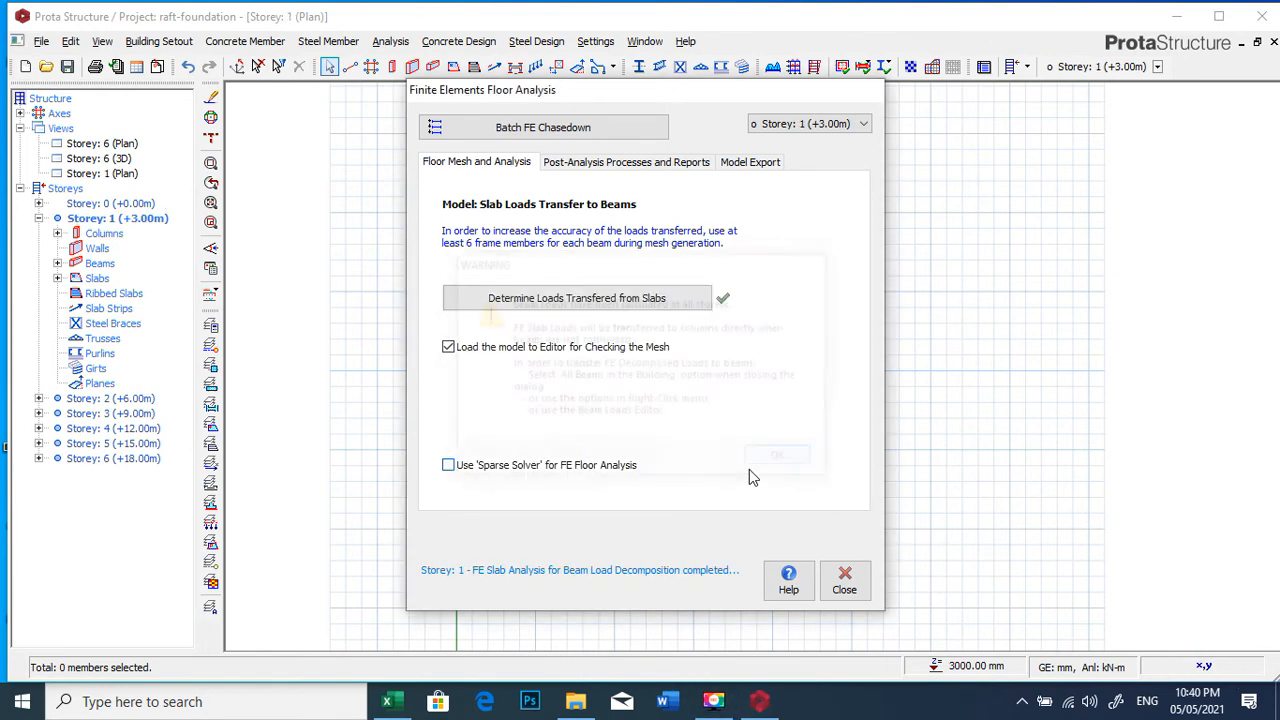
left_click(844, 580)
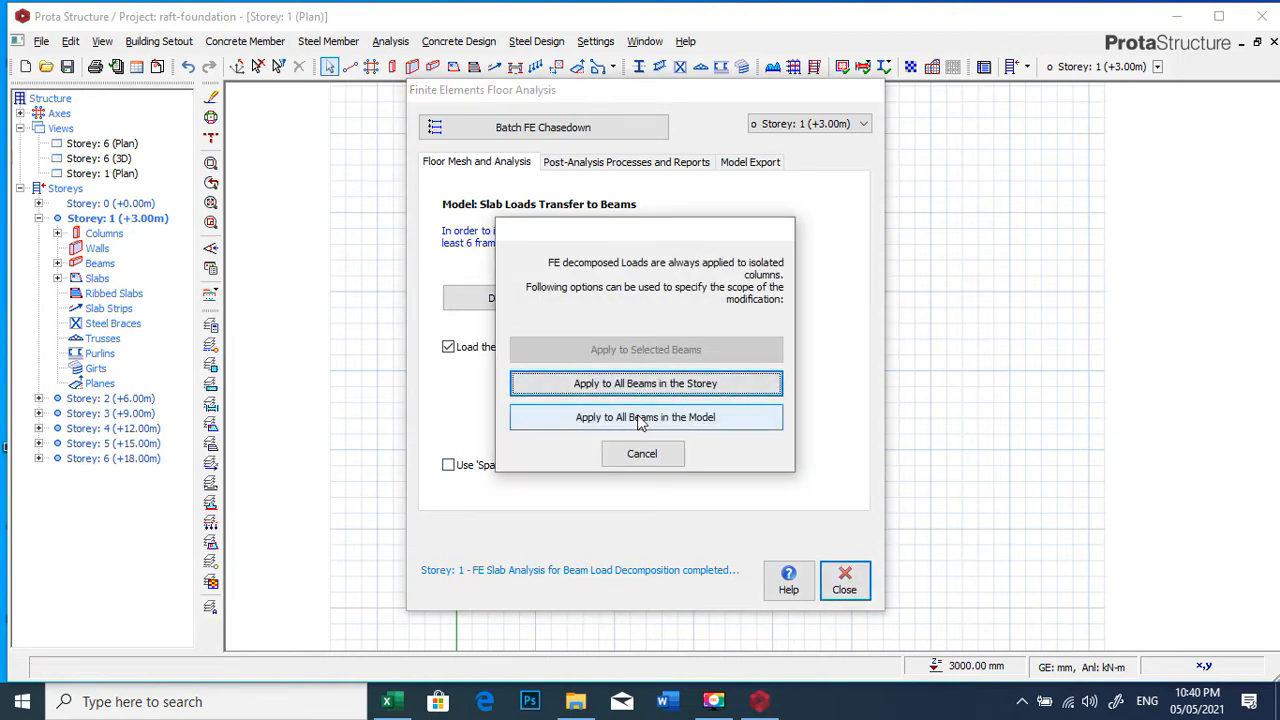
left_click(641, 420)
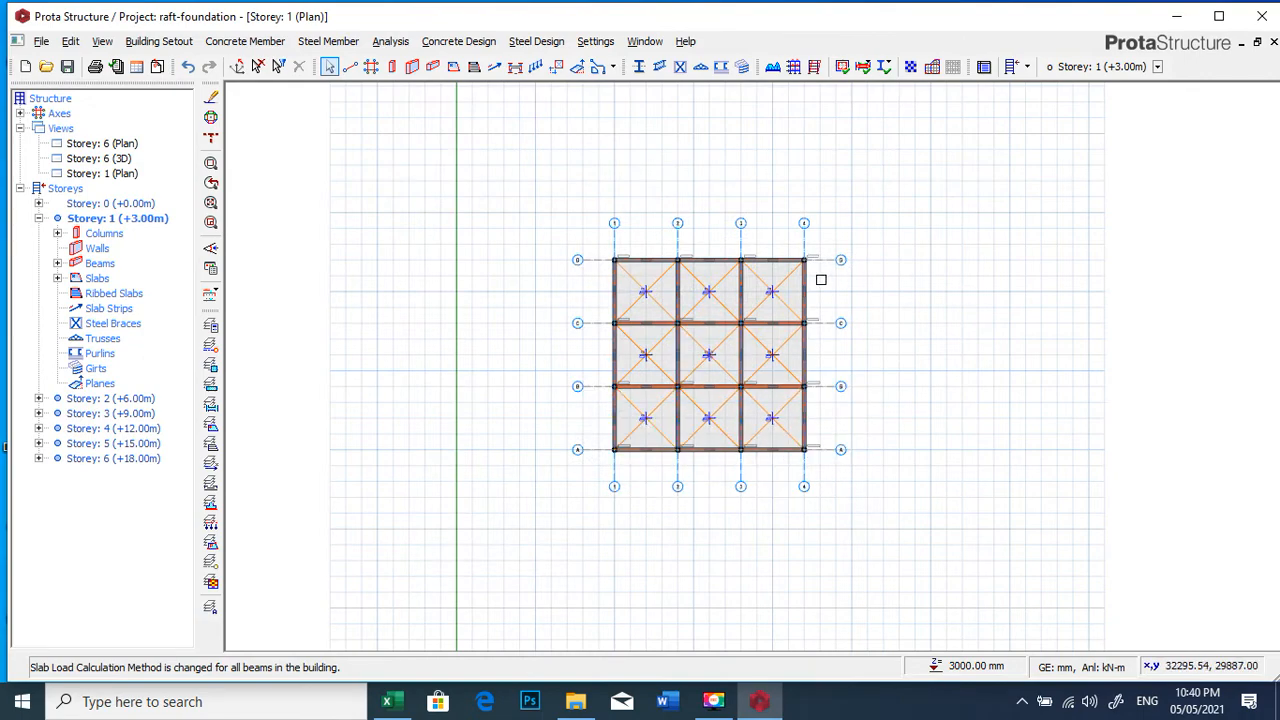
scroll(720, 340, "up", 4)
scroll(654, 363, "up", 3)
scroll(687, 287, "down", 4)
scroll(687, 287, "down", 2)
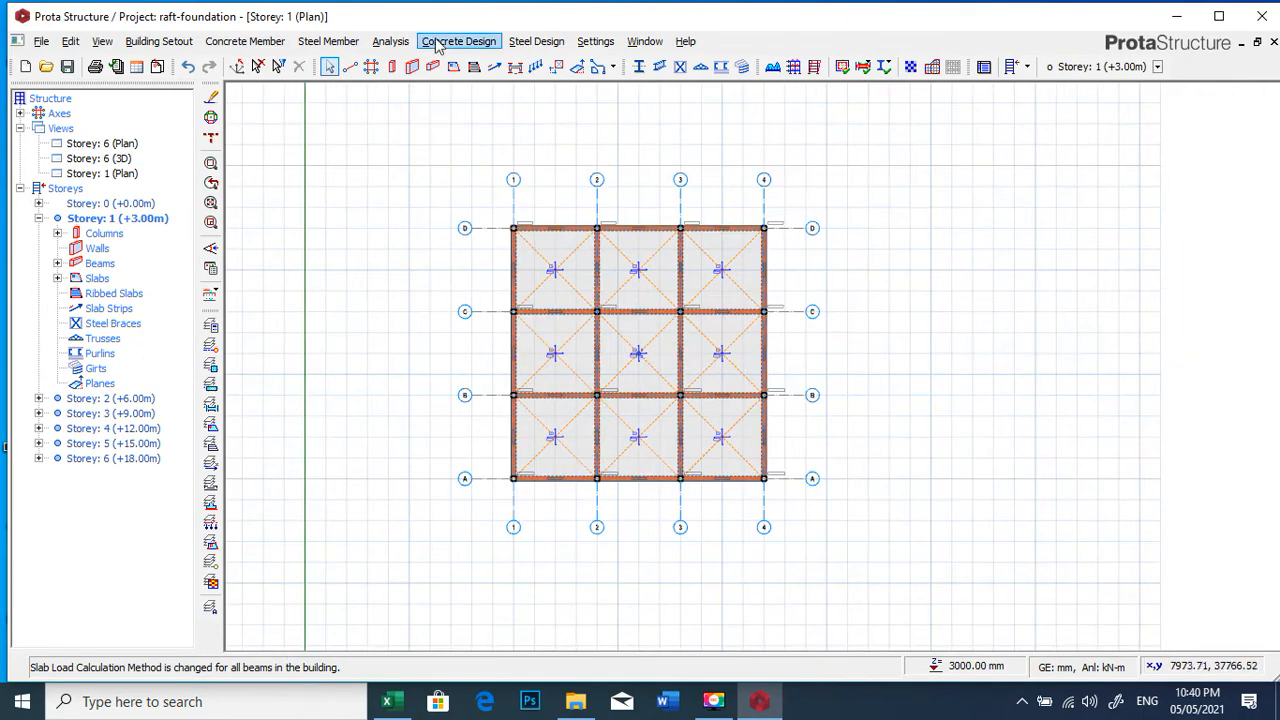
- In the building analysis material settings, exclude Y10, Y13 and Y32 from the concrete column rebar diameters, keeping Y16, Y20 and Y25
left_click(390, 41)
left_click(430, 80)
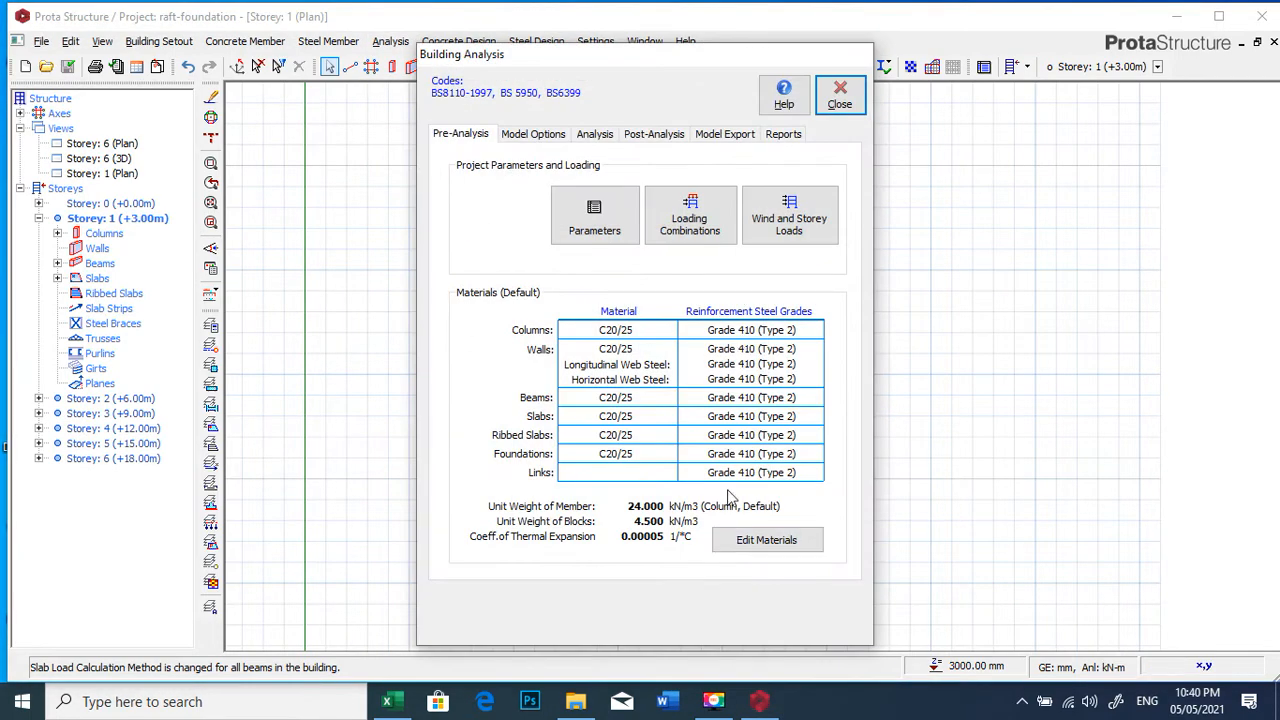
left_click(745, 540)
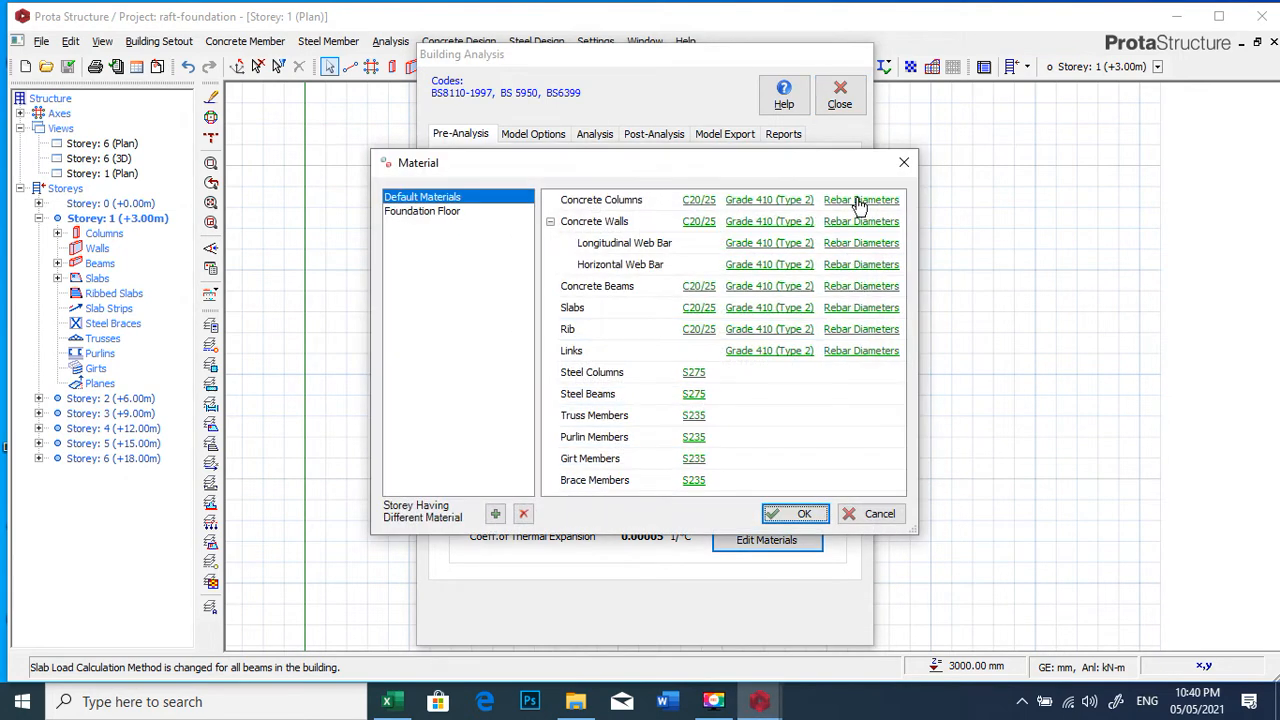
left_click(857, 200)
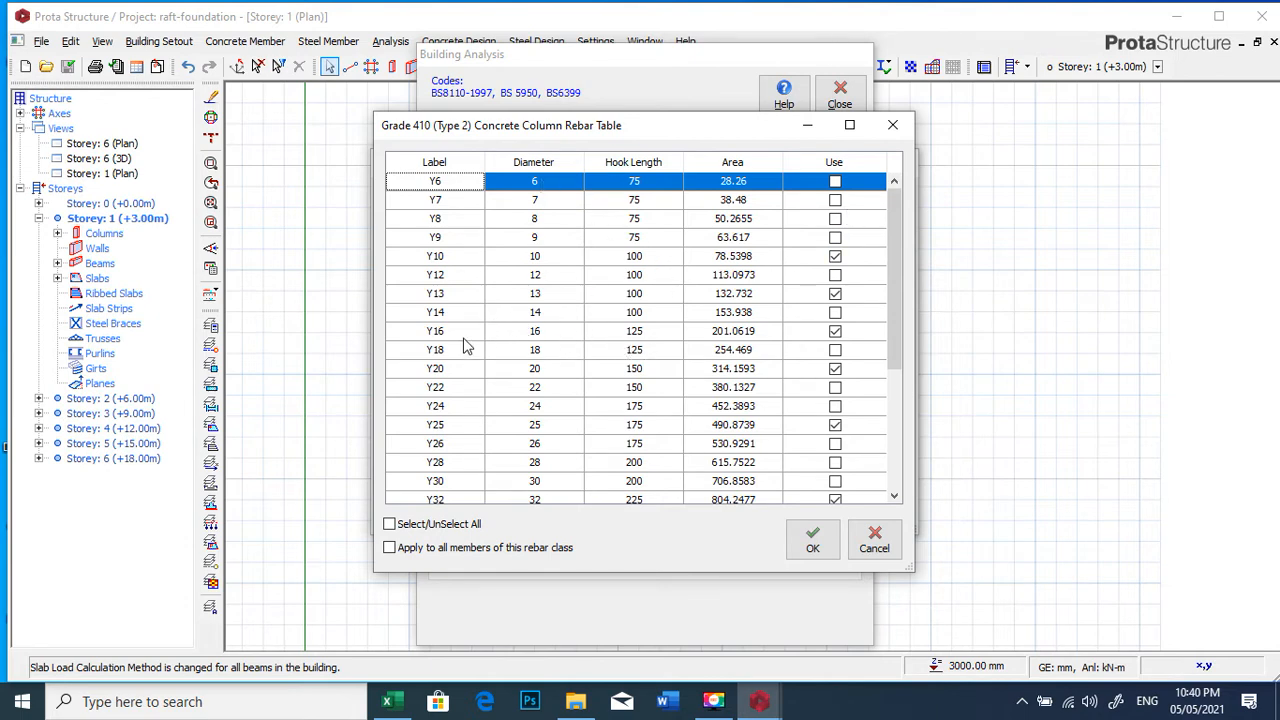
left_click(835, 256)
left_click(835, 293)
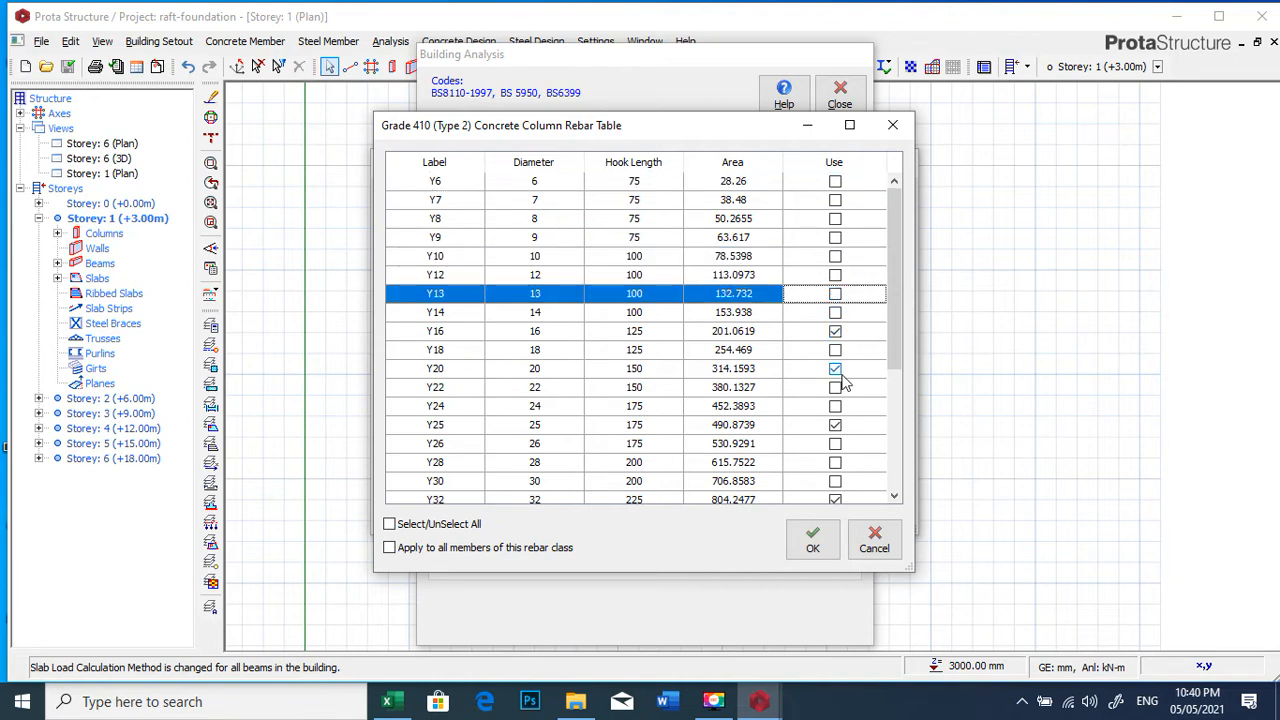
left_click(835, 497)
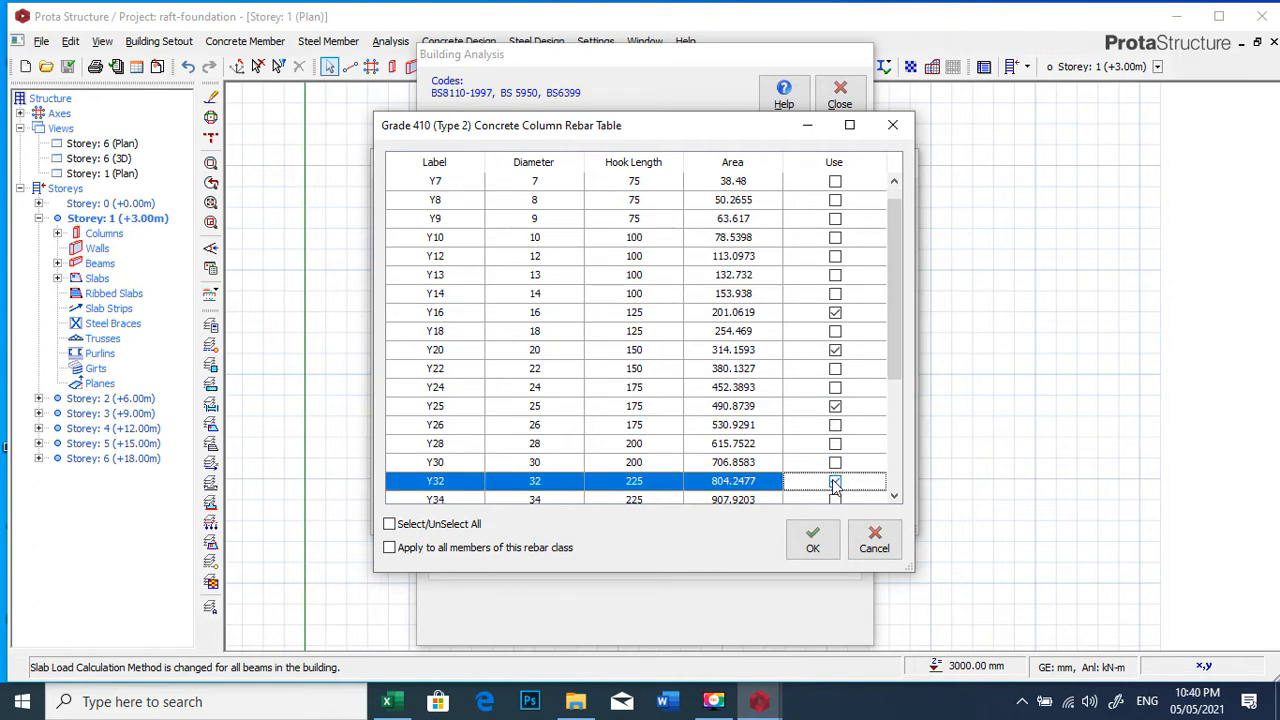
left_click(815, 540)
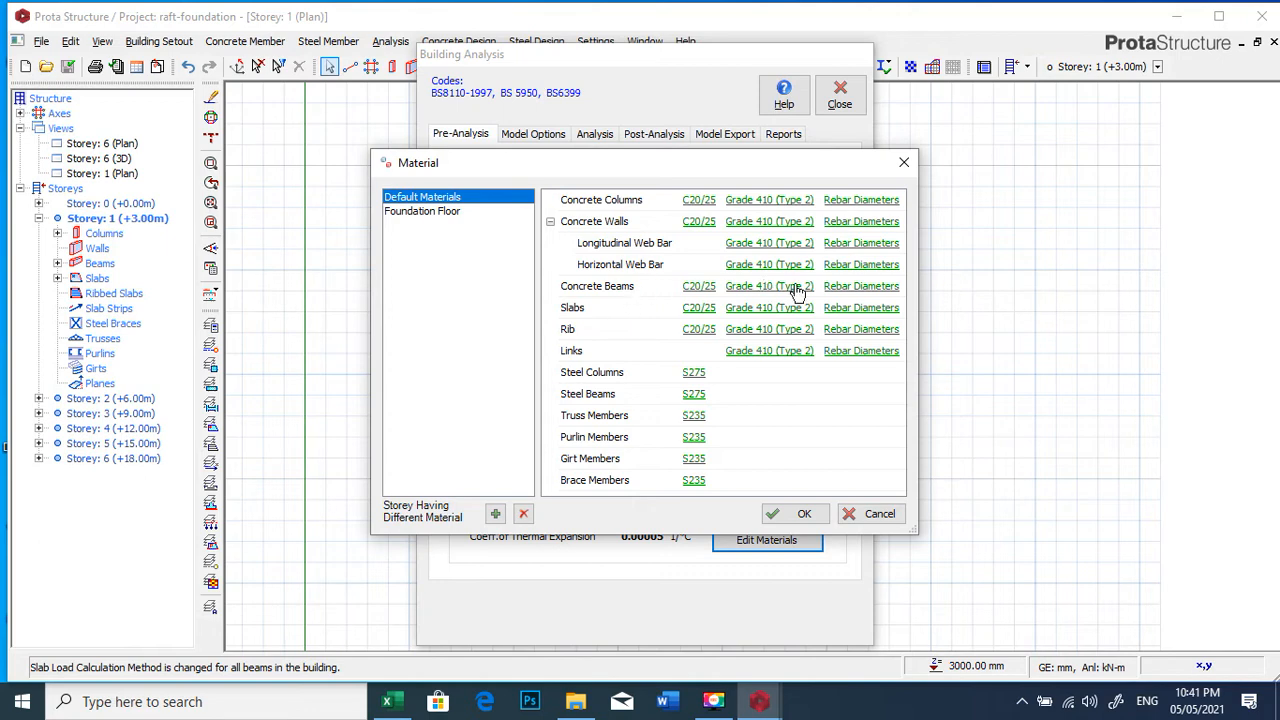
- Exclude Y10, Y13 and Y32 from the concrete beam rebar diameters, keeping Y16, Y20 and Y25 in use
left_click(855, 288)
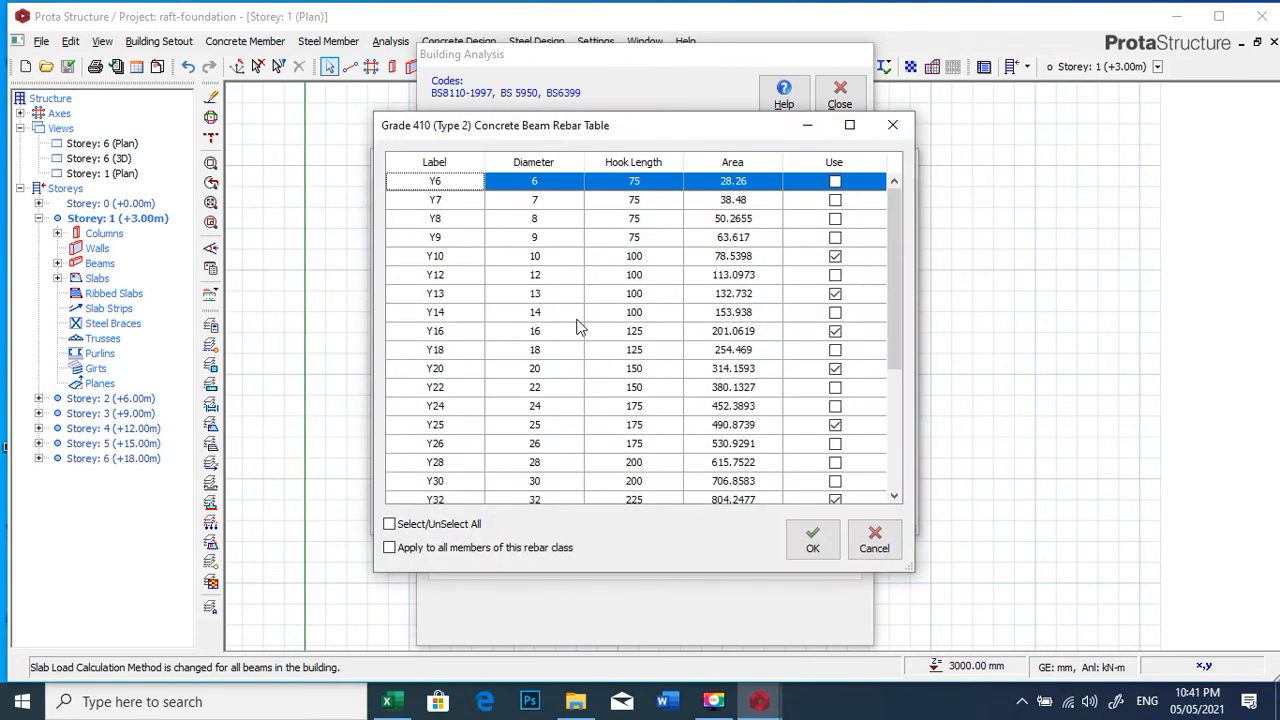
left_click(835, 257)
left_click(836, 294)
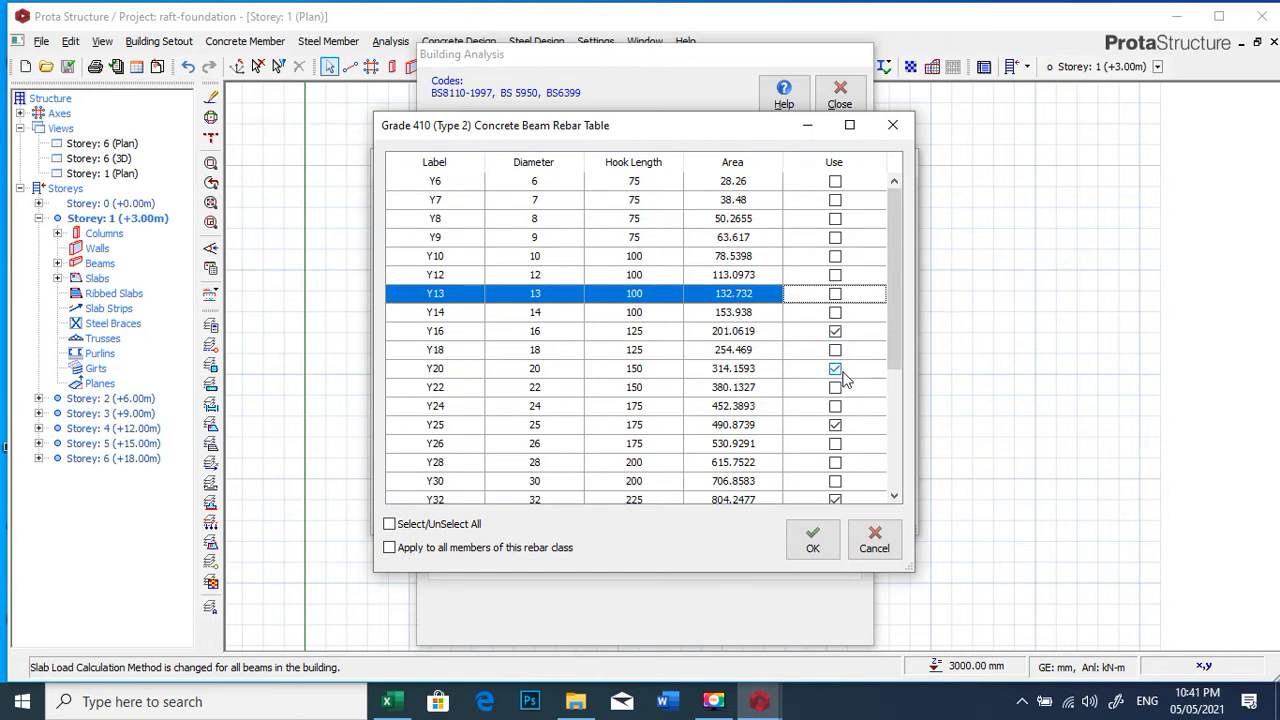
left_click(838, 502)
left_click(822, 540)
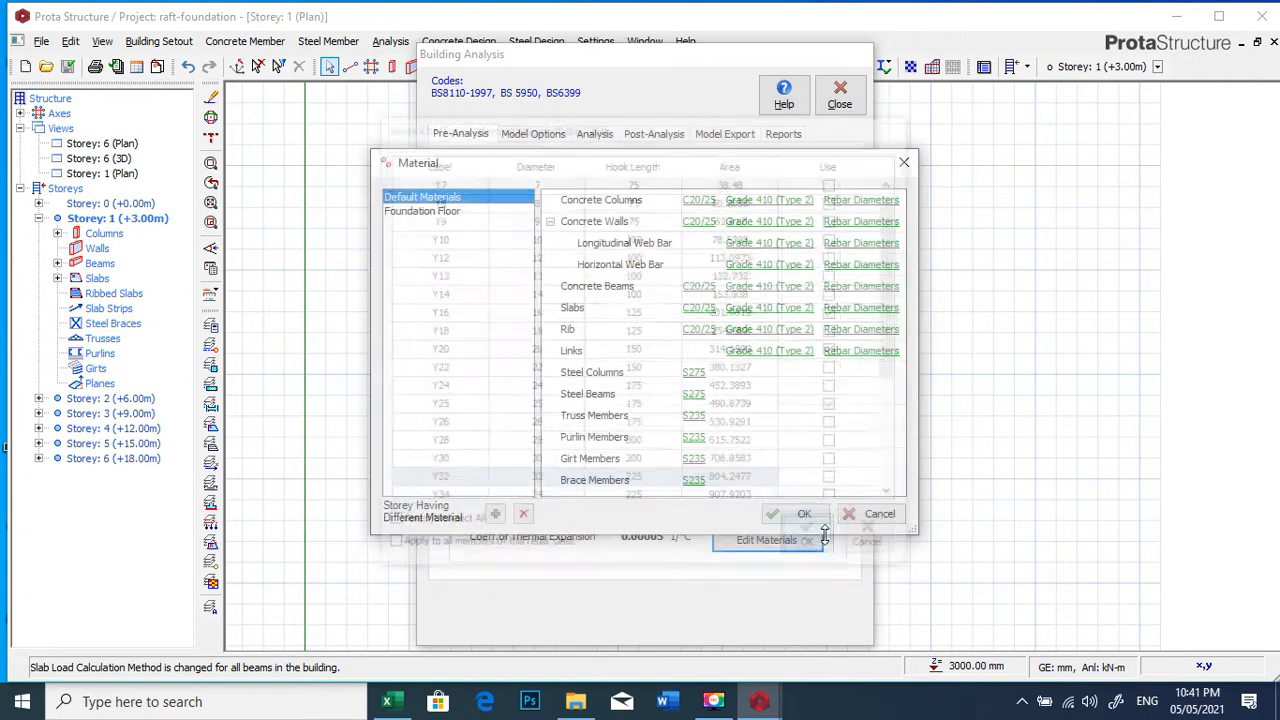
- Restrict the slab rebar diameters to Y12 only, excluding Y8, Y10, Y13, Y16, Y20, Y25 and Y32
left_click(842, 308)
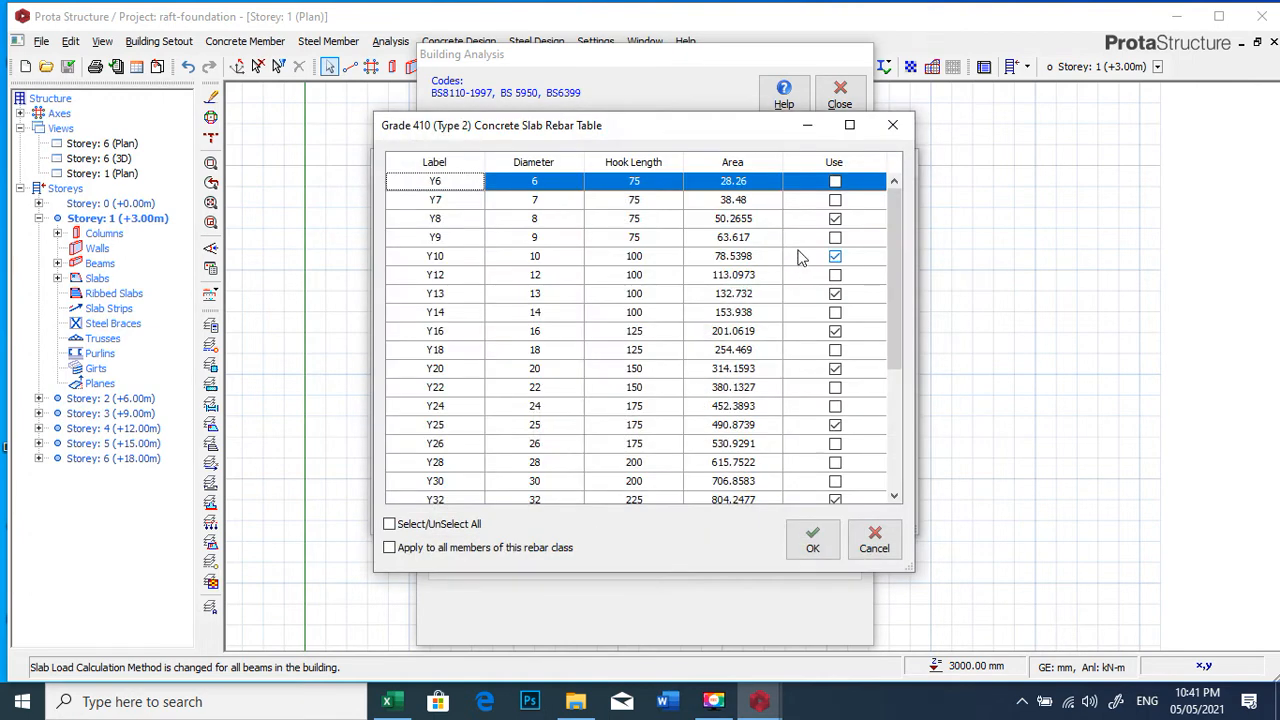
left_click(837, 219)
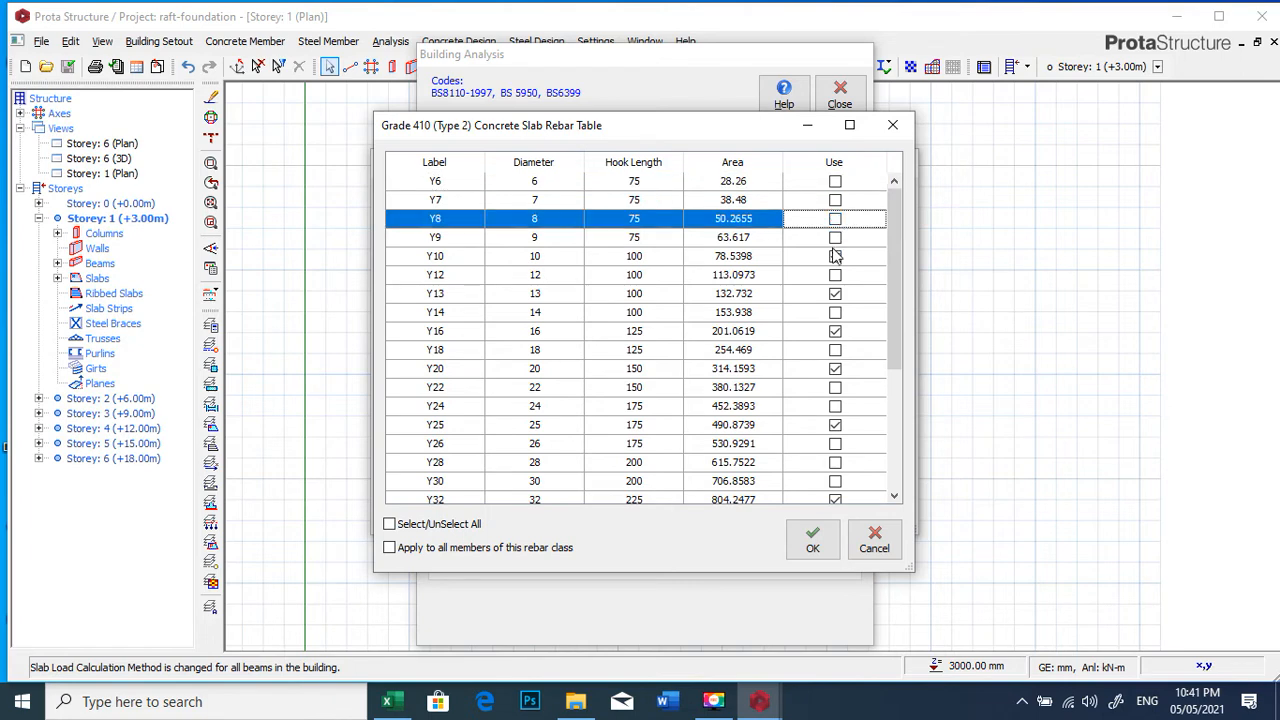
left_click(836, 258)
left_click(835, 275)
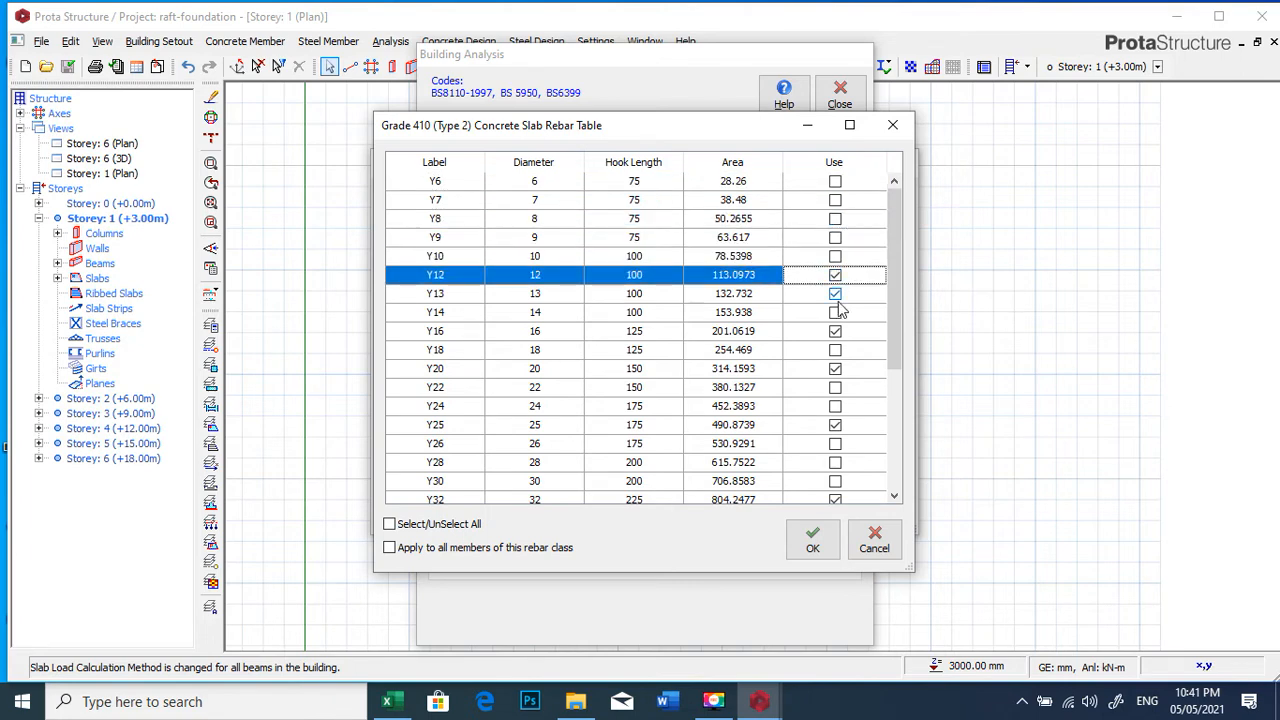
left_click(835, 293)
left_click(835, 331)
left_click(835, 369)
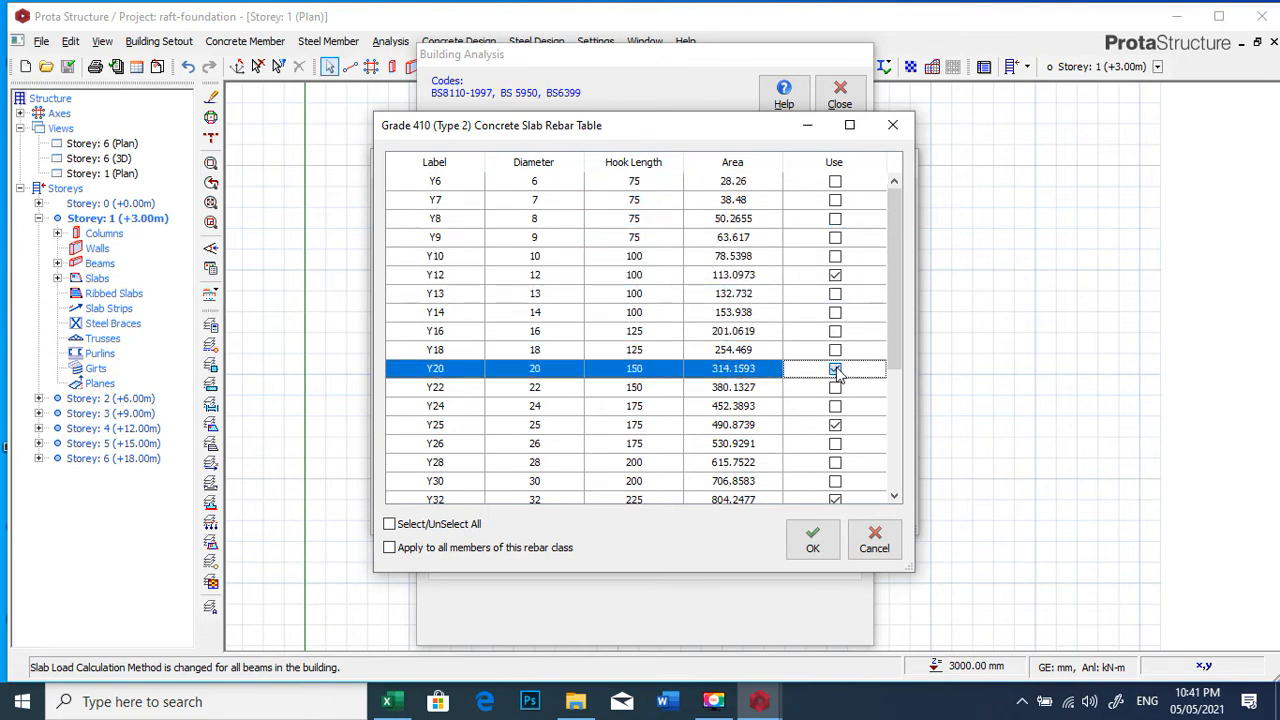
left_click(835, 424)
left_click(836, 499)
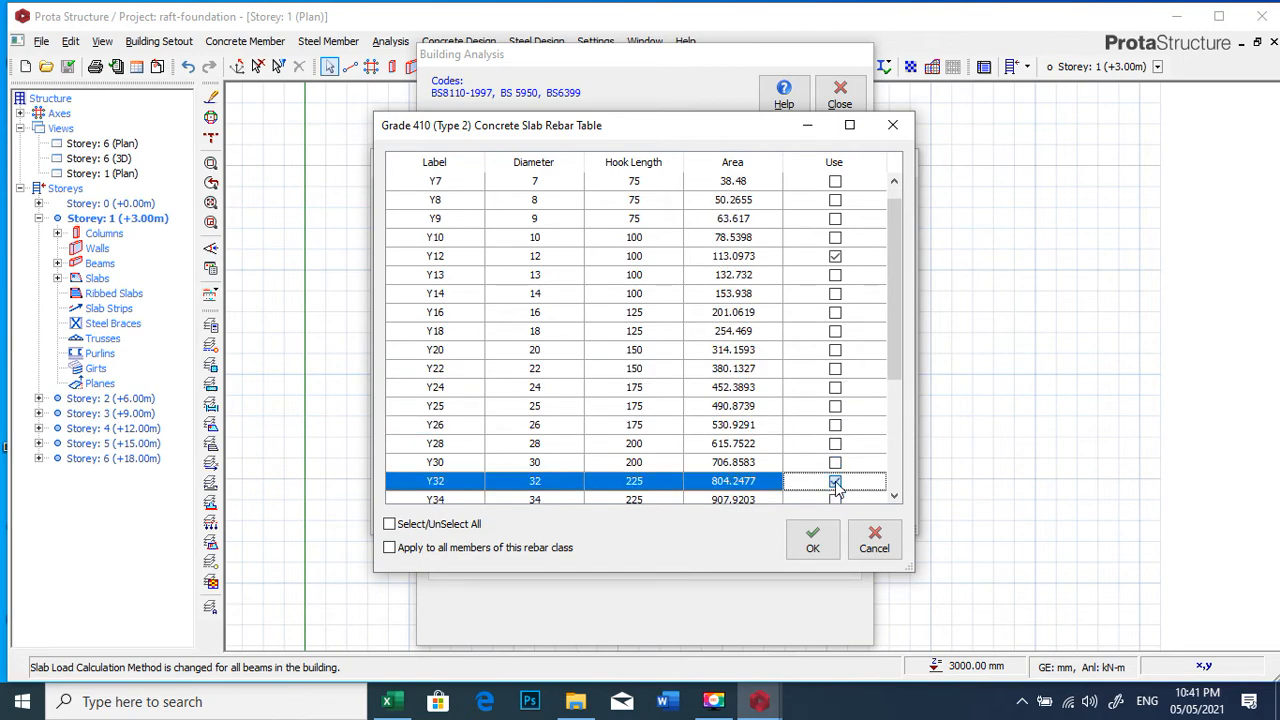
left_click(814, 538)
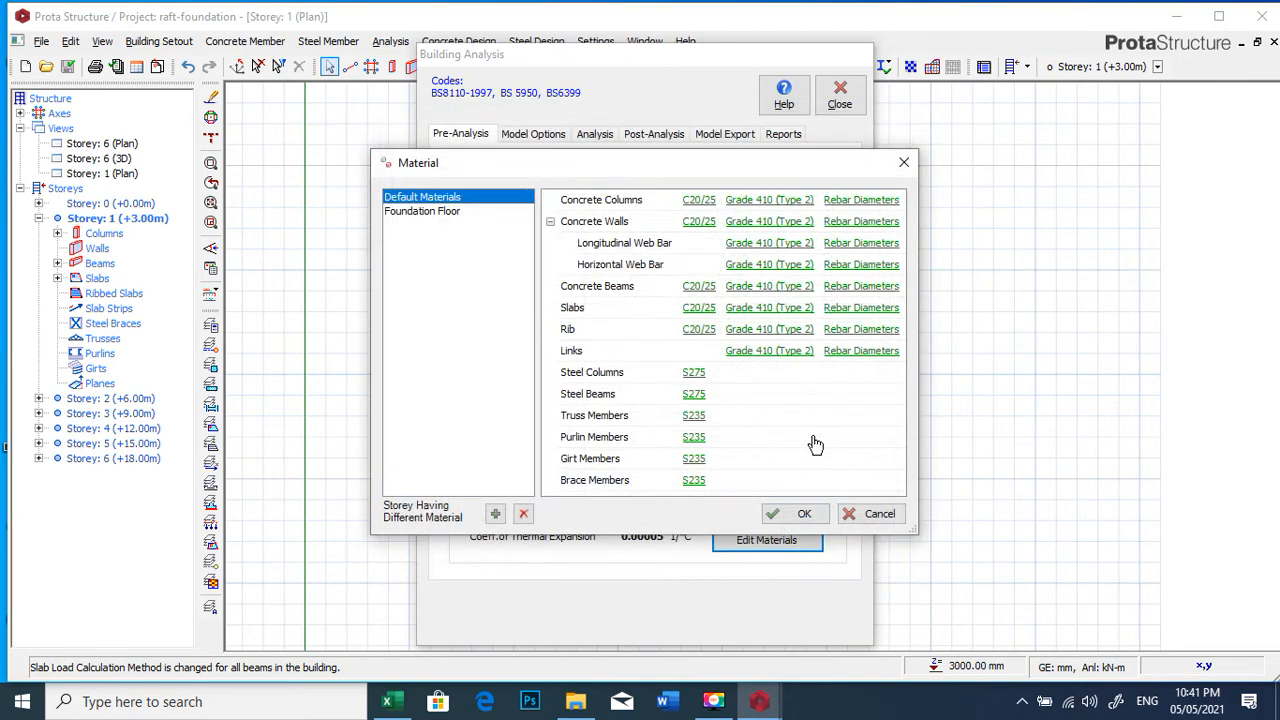
- Restrict the default link rebar diameters to Y10 only, excluding Y8, Y9, Y13, Y18, Y20, Y25 and Y32
left_click(857, 351)
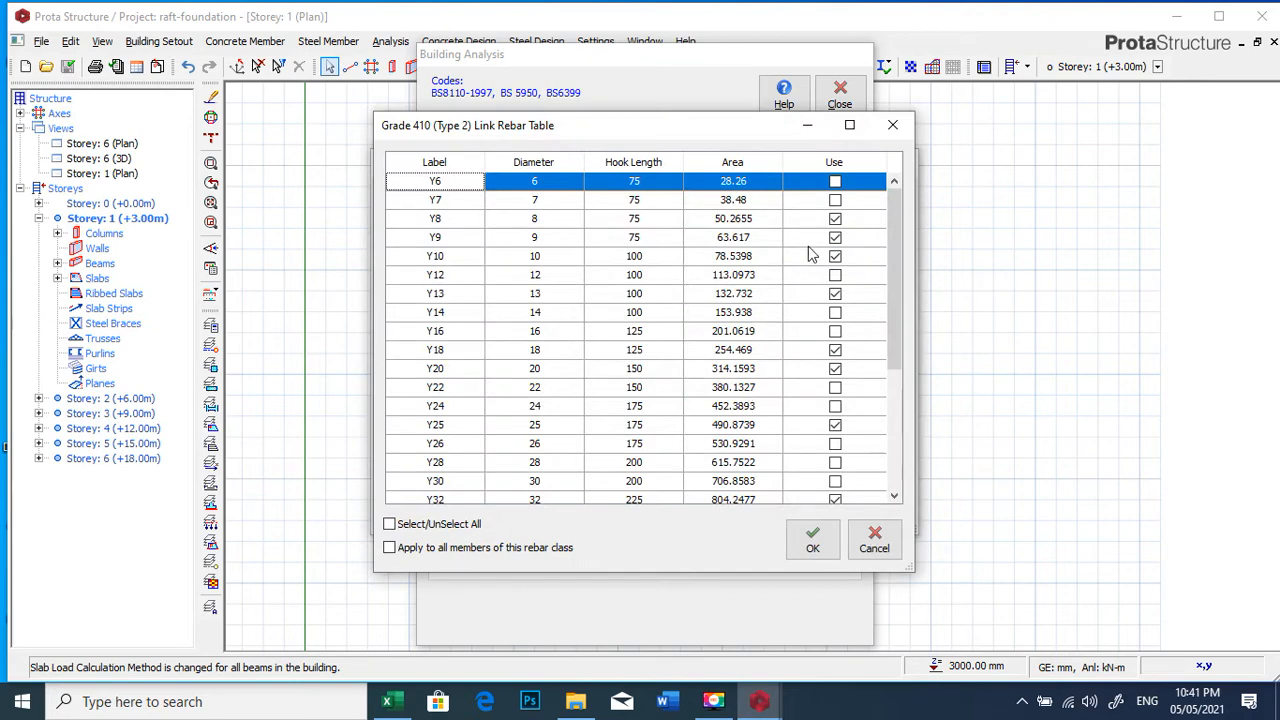
left_click(835, 218)
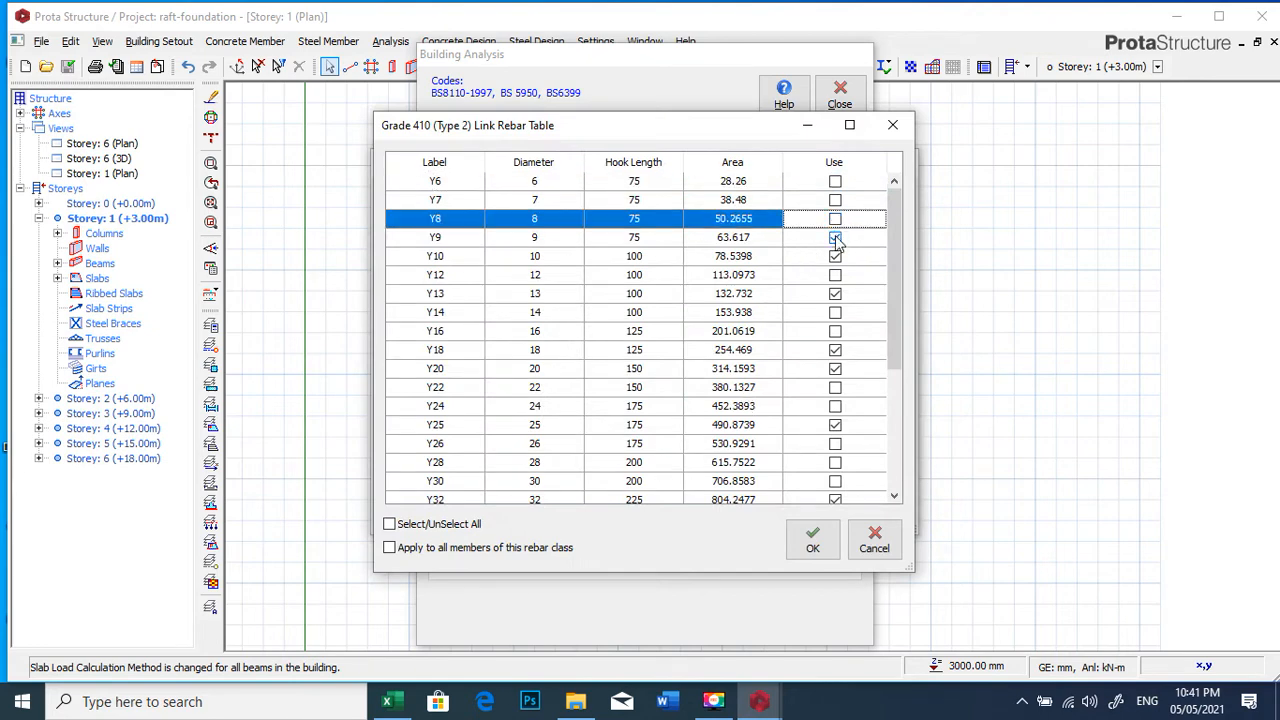
left_click(835, 237)
left_click(835, 293)
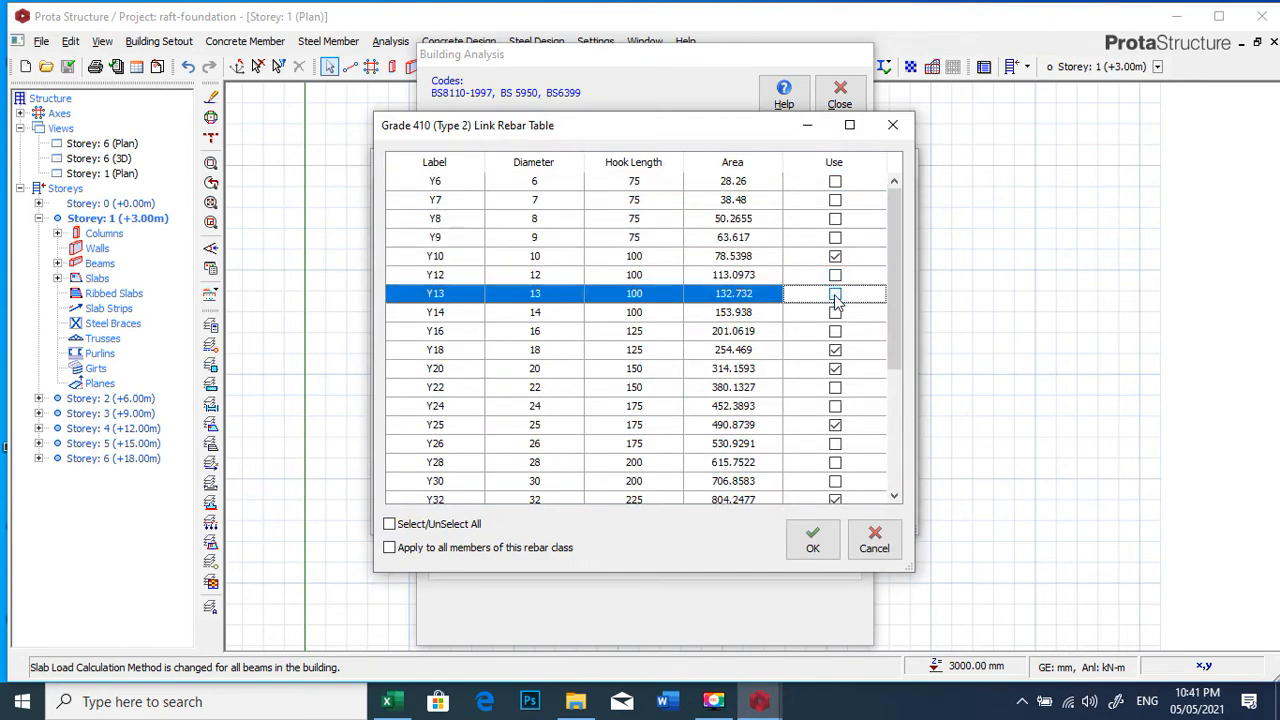
left_click(835, 350)
left_click(835, 368)
left_click(835, 425)
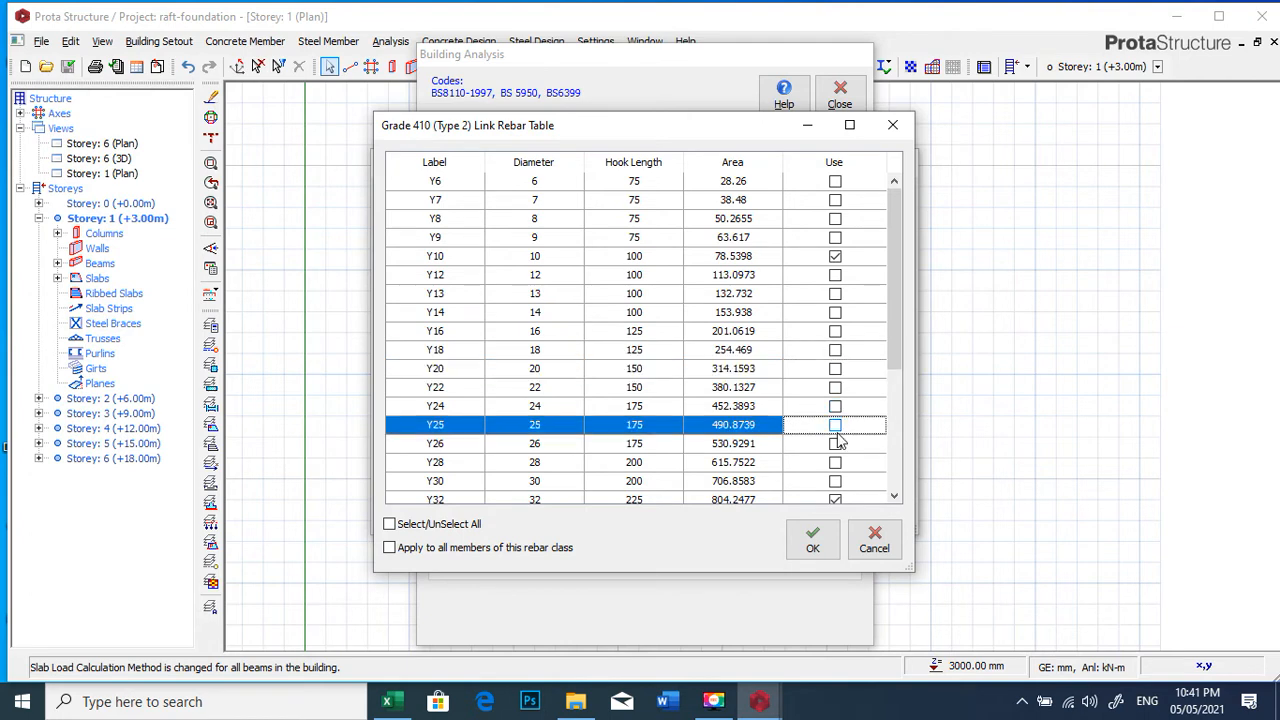
left_click(835, 499)
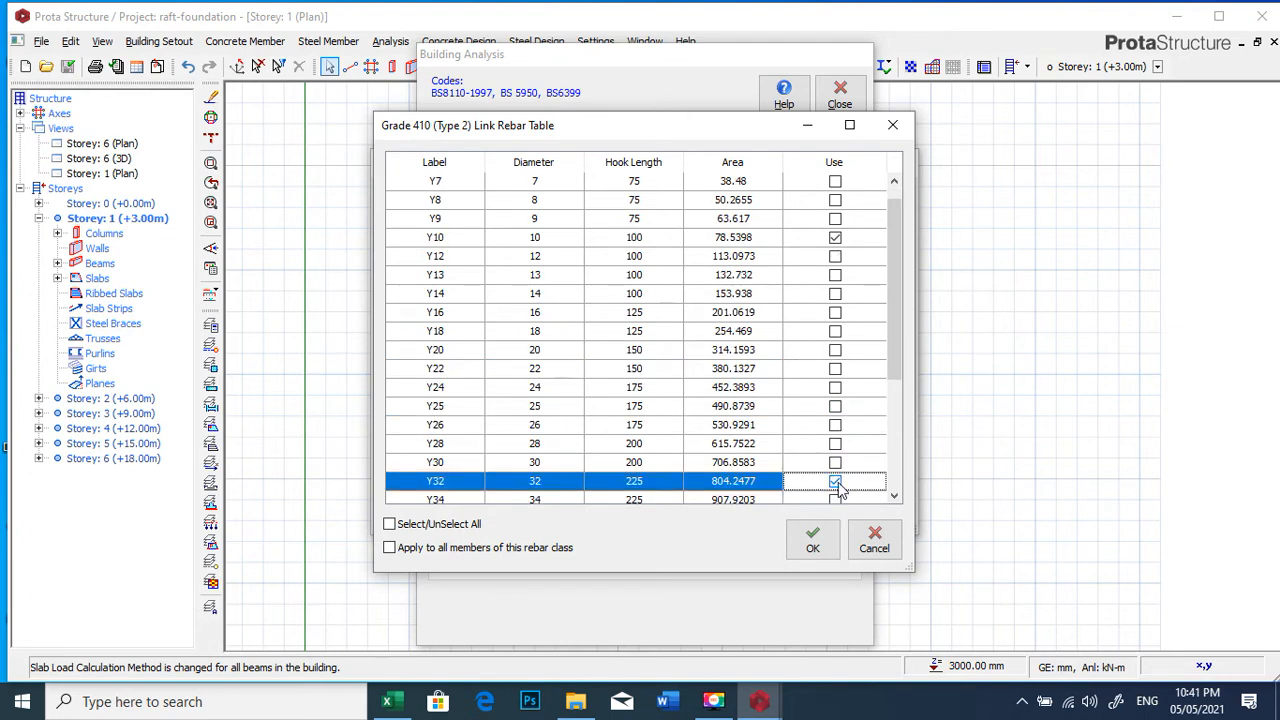
left_click(812, 540)
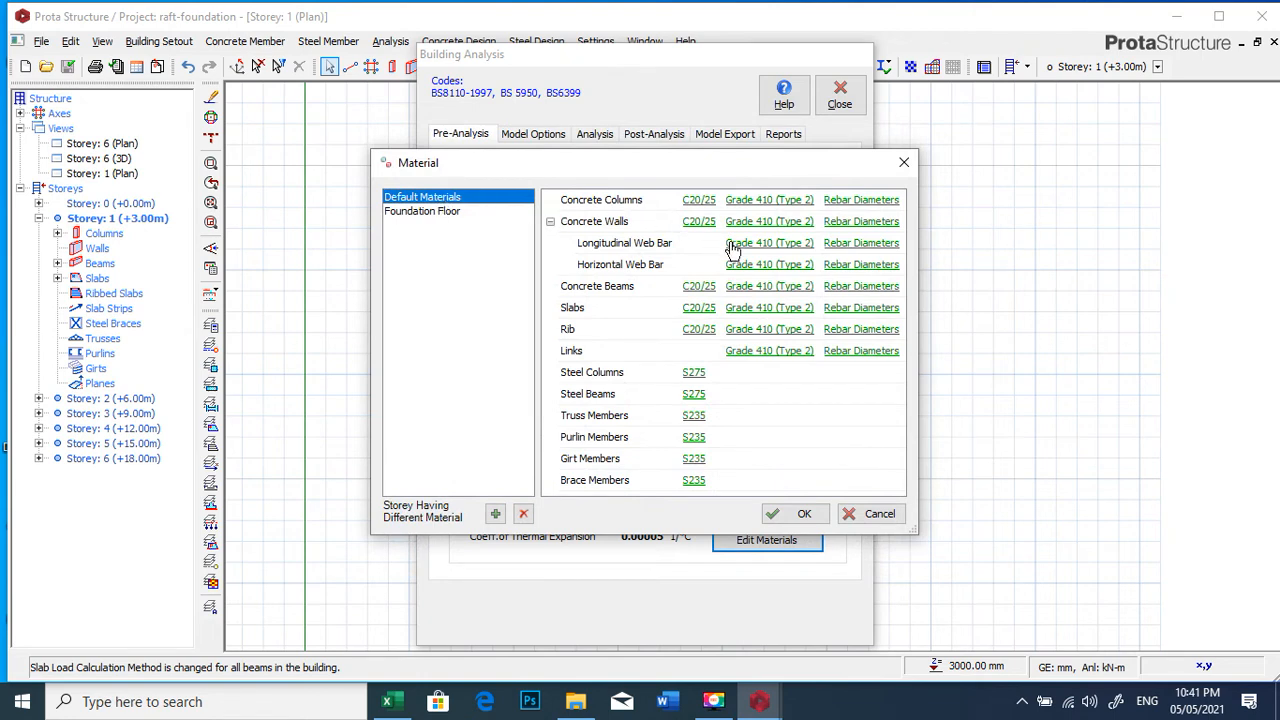
- For the foundation floor, enable Y12 foundation rebar and exclude Y10, Y13 and Y32, keeping Y16, Y20 and Y25
left_click(445, 214)
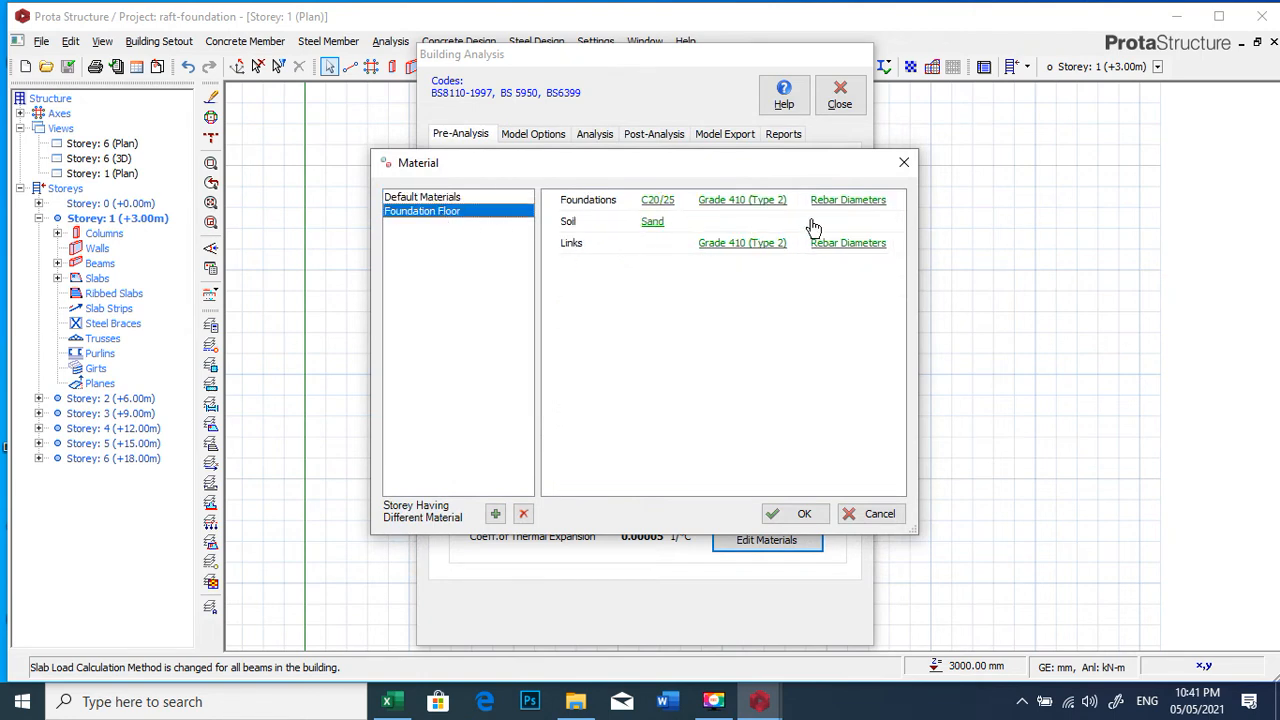
left_click(845, 202)
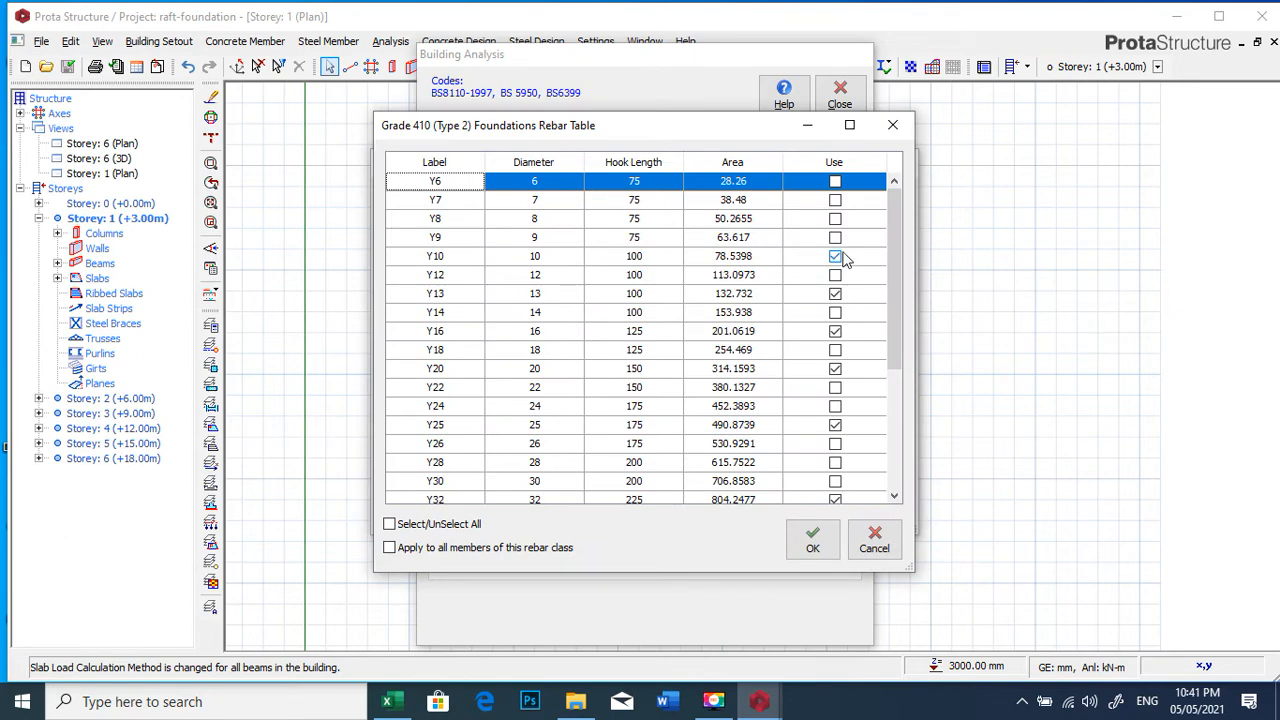
left_click(837, 257)
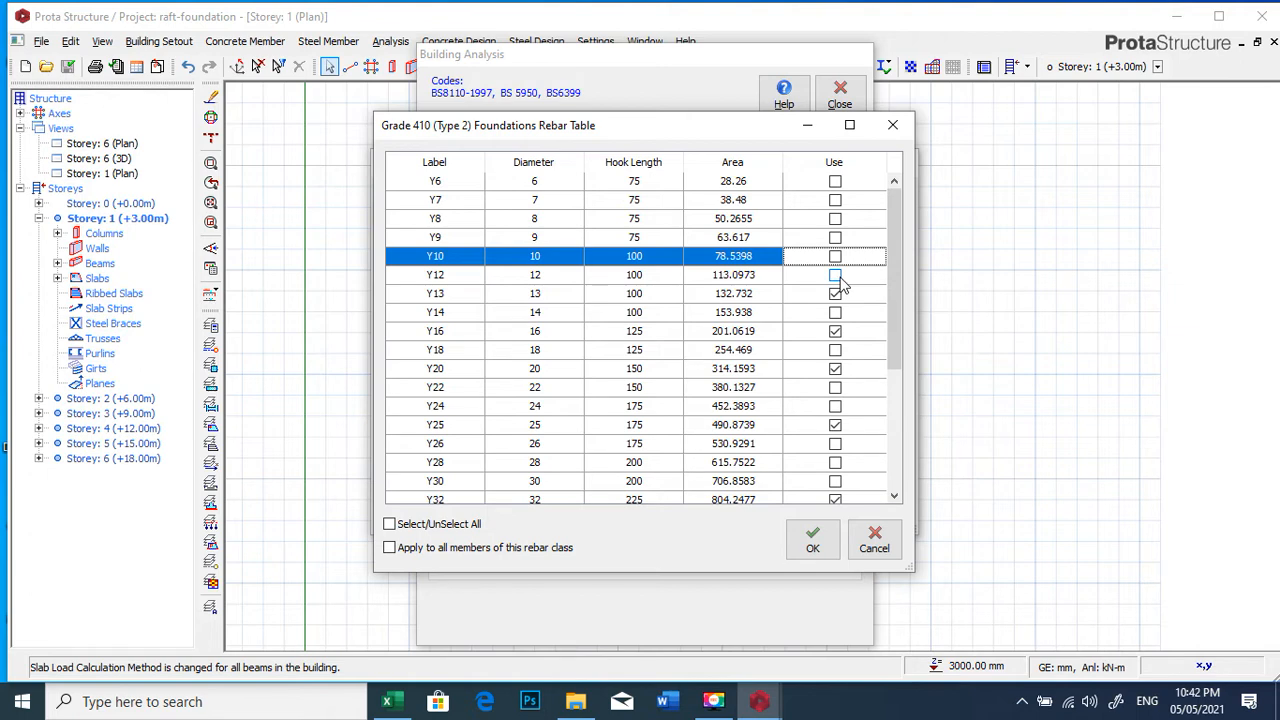
left_click(836, 275)
left_click(836, 293)
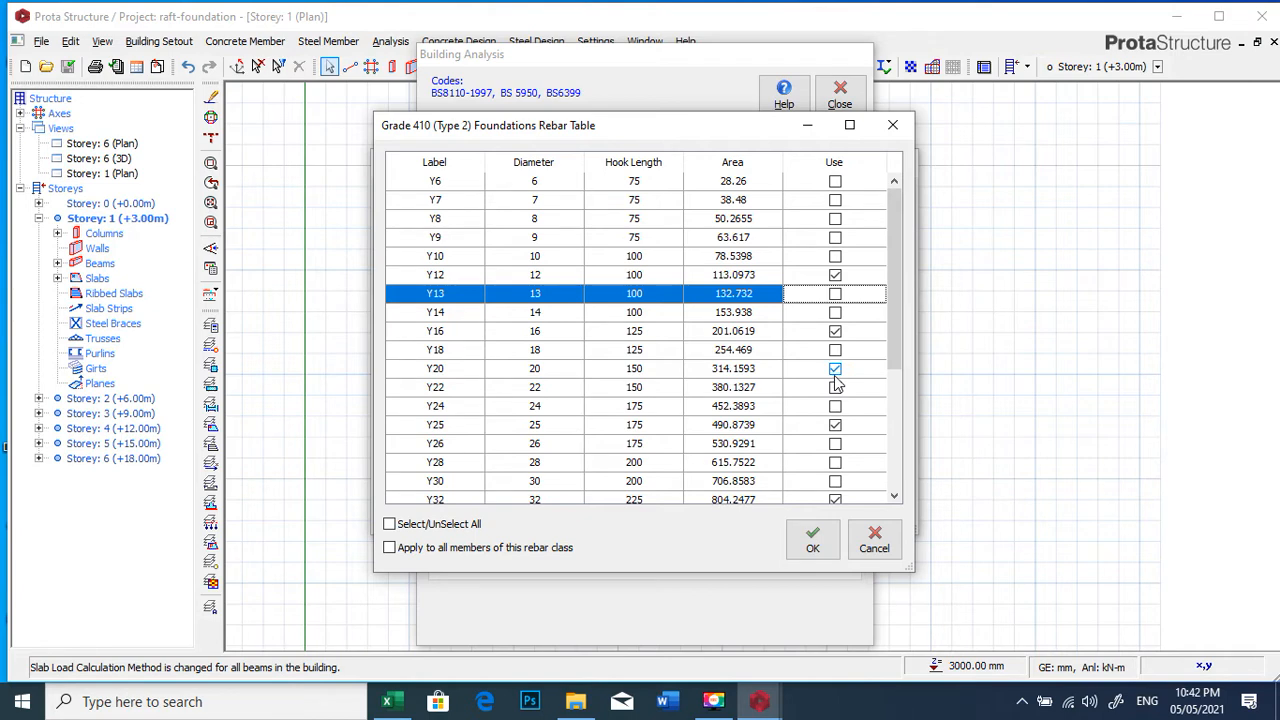
left_click(834, 500)
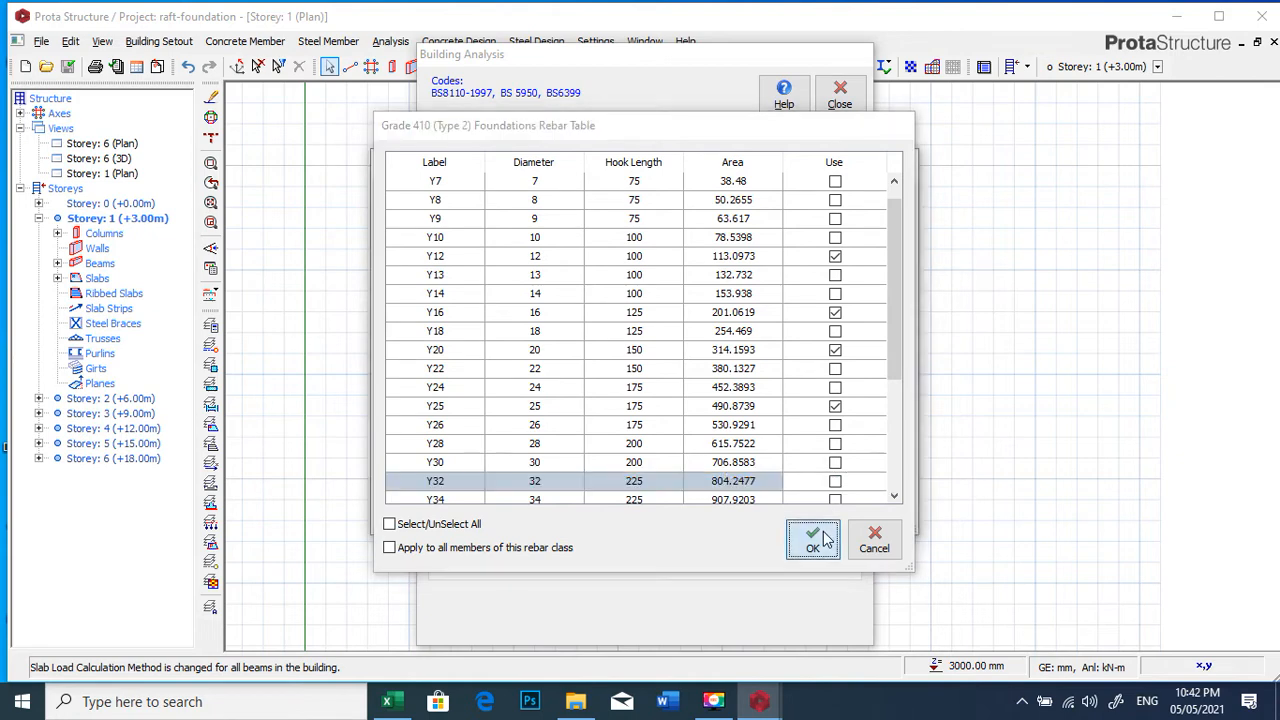
left_click(823, 531)
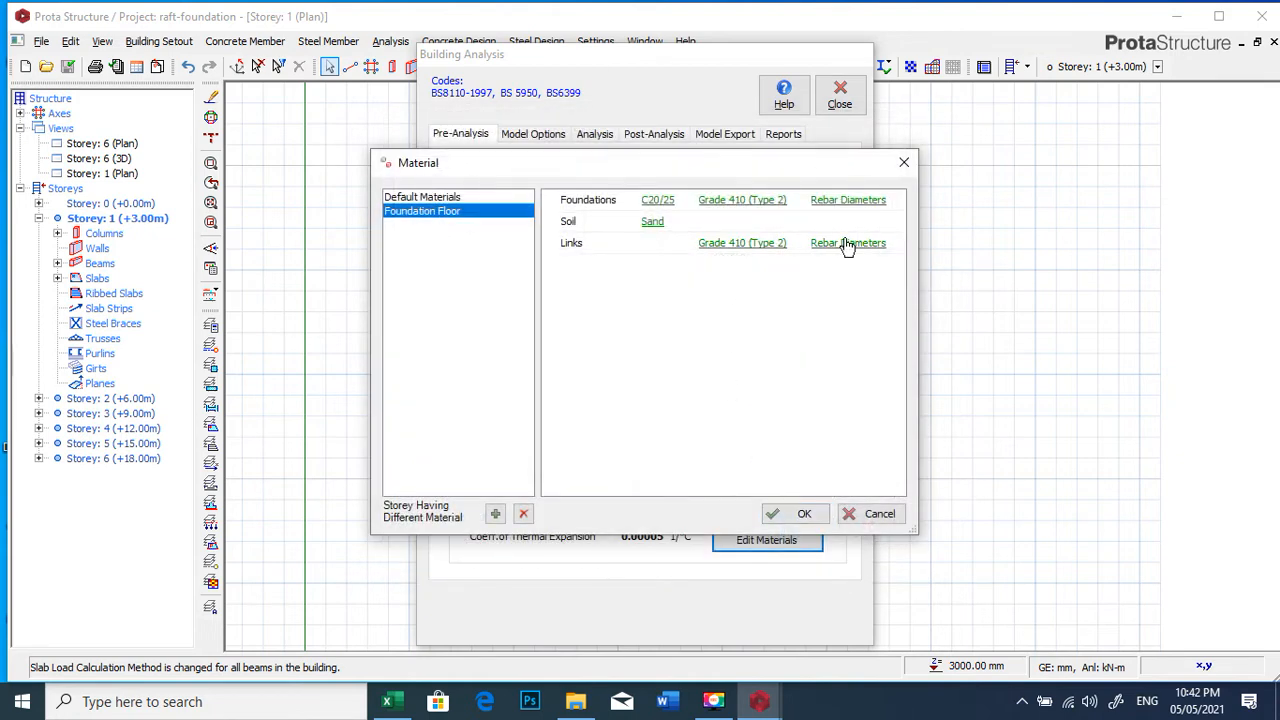
- Recheck the rebar diameters enabled for default concrete columns and accept the material settings
left_click(441, 199)
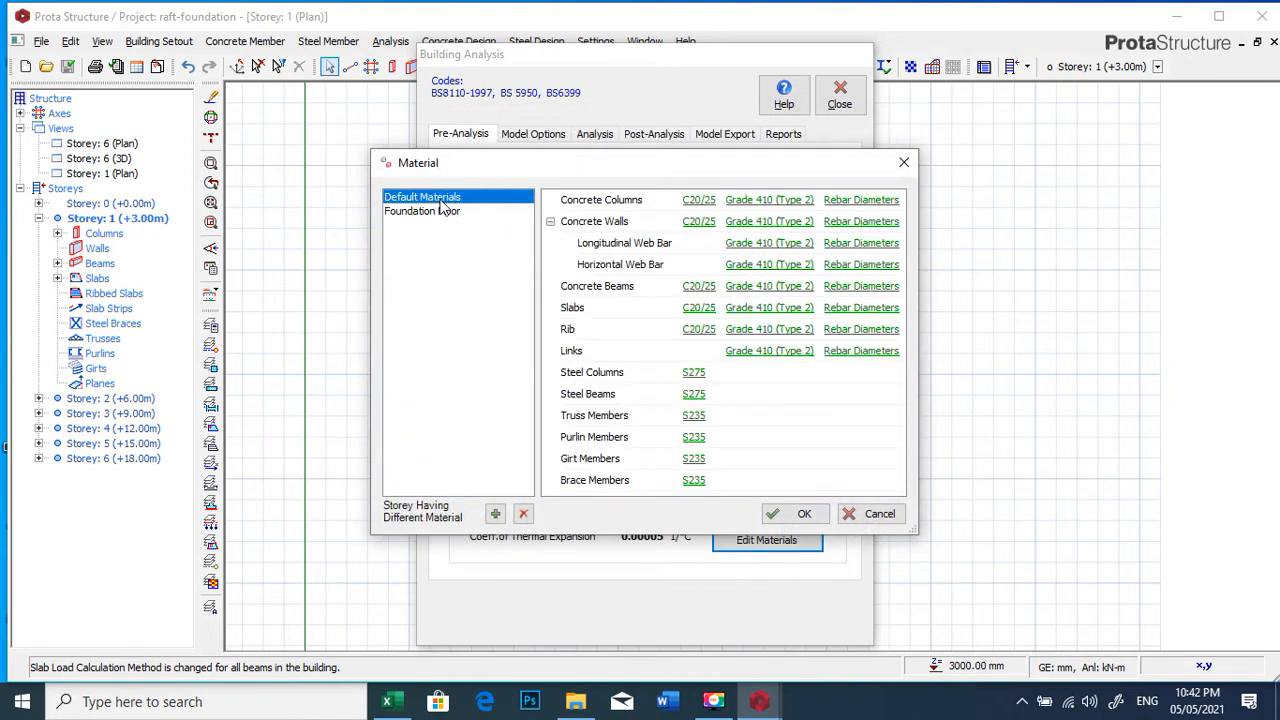
left_click(852, 199)
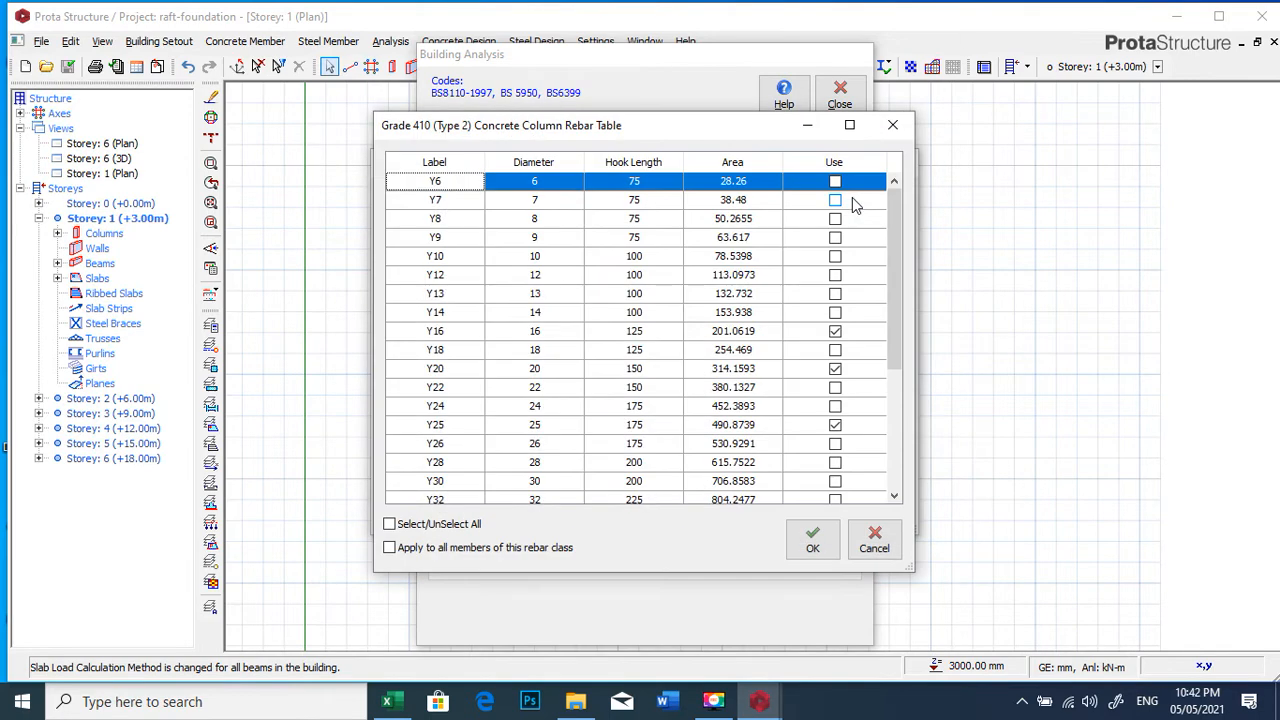
left_click(812, 541)
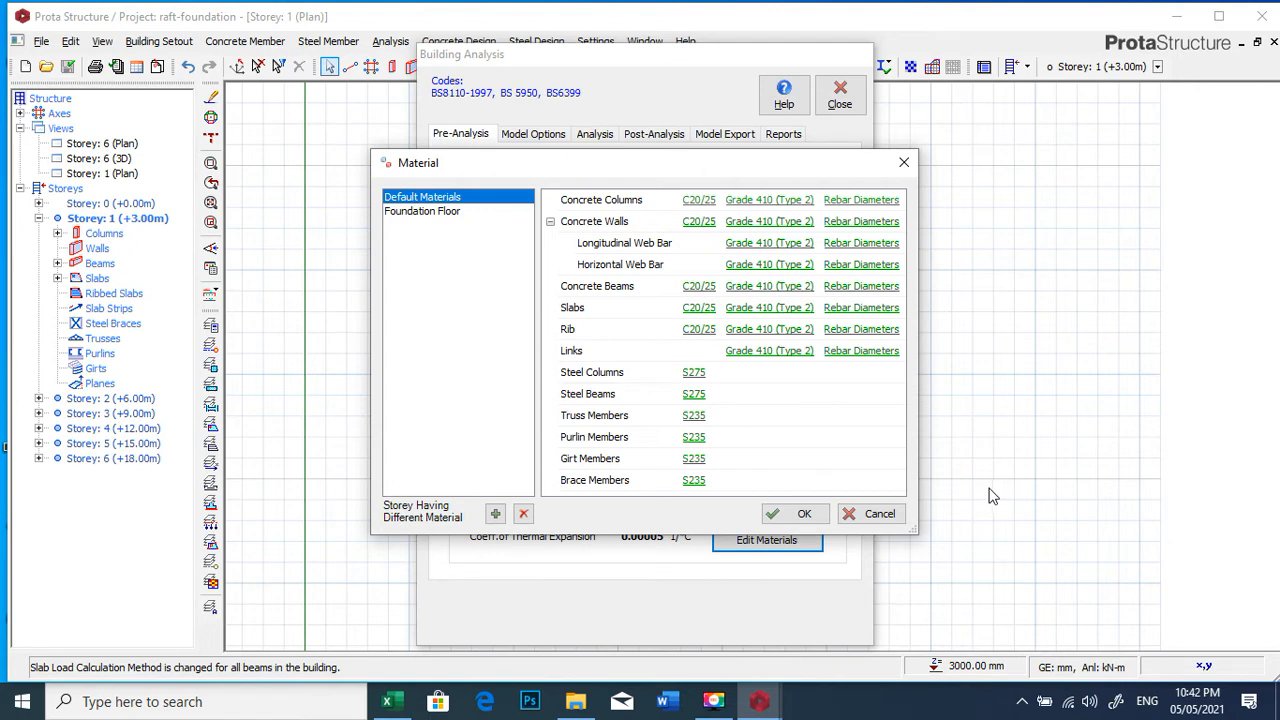
left_click(806, 513)
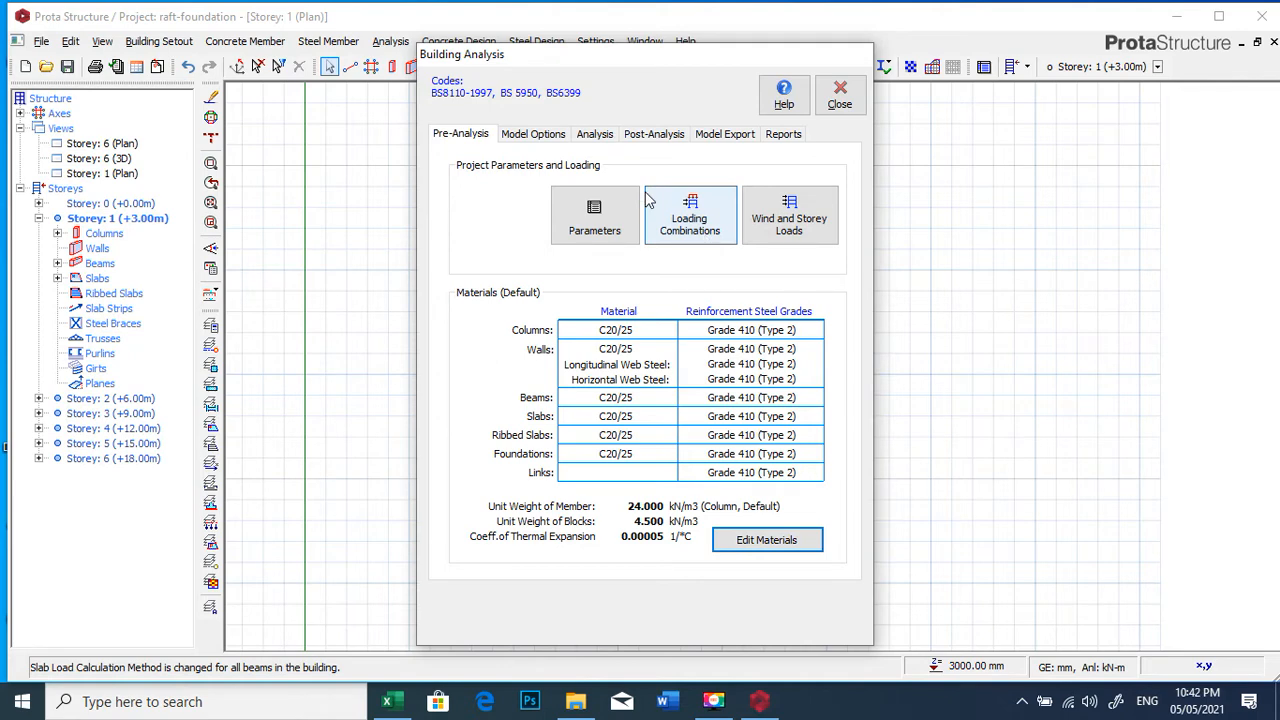
- Run the building analysis with column/wall and beam reinforcement design included, and close the analysis once it completes
left_click(597, 136)
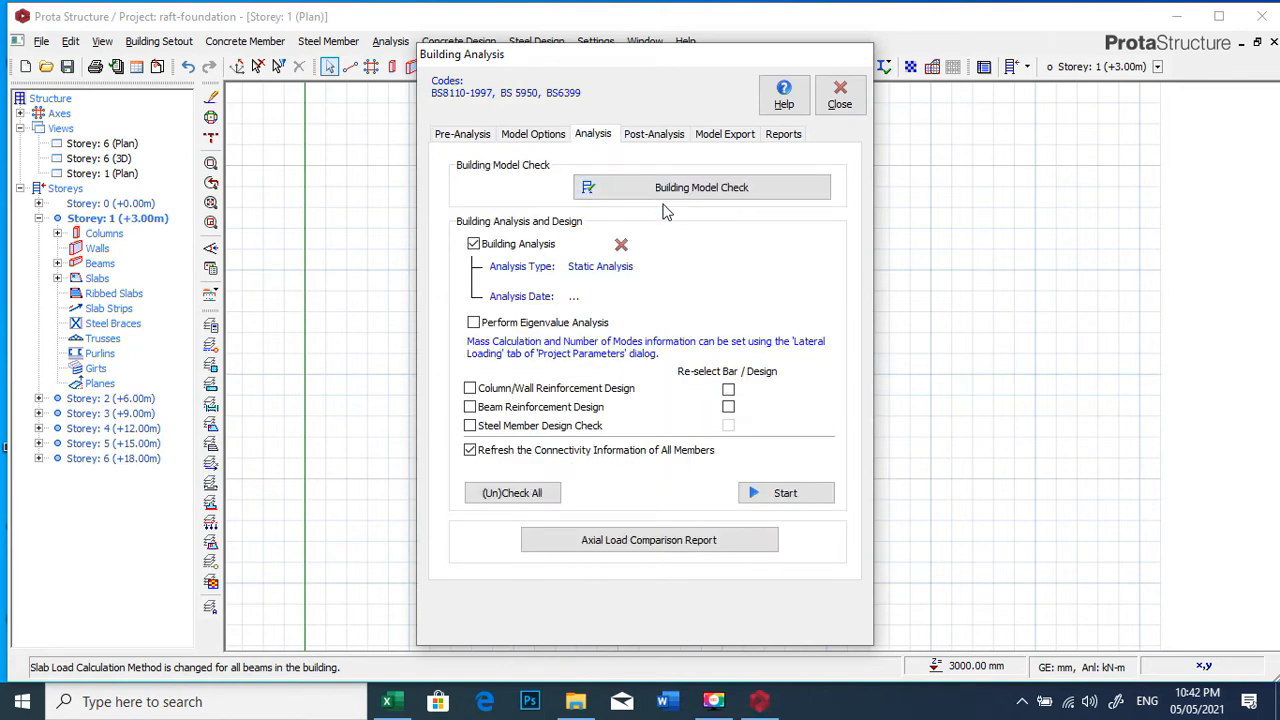
left_click(492, 394)
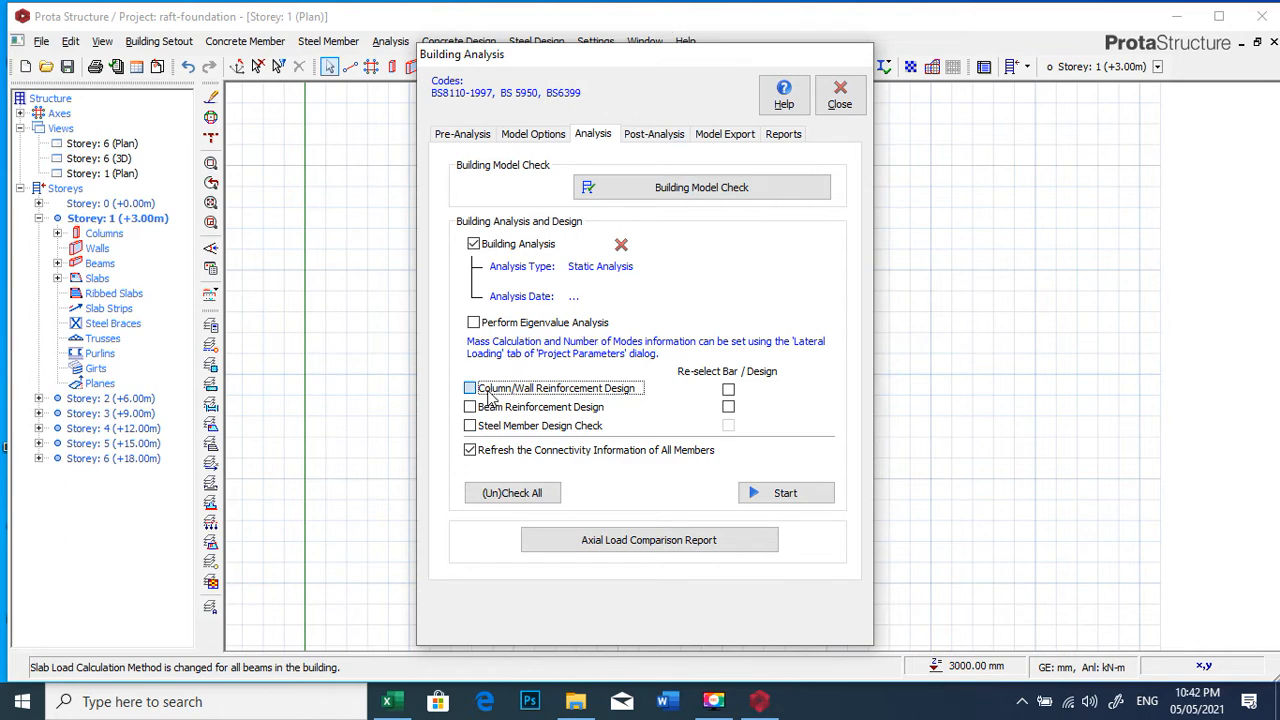
left_click(504, 410)
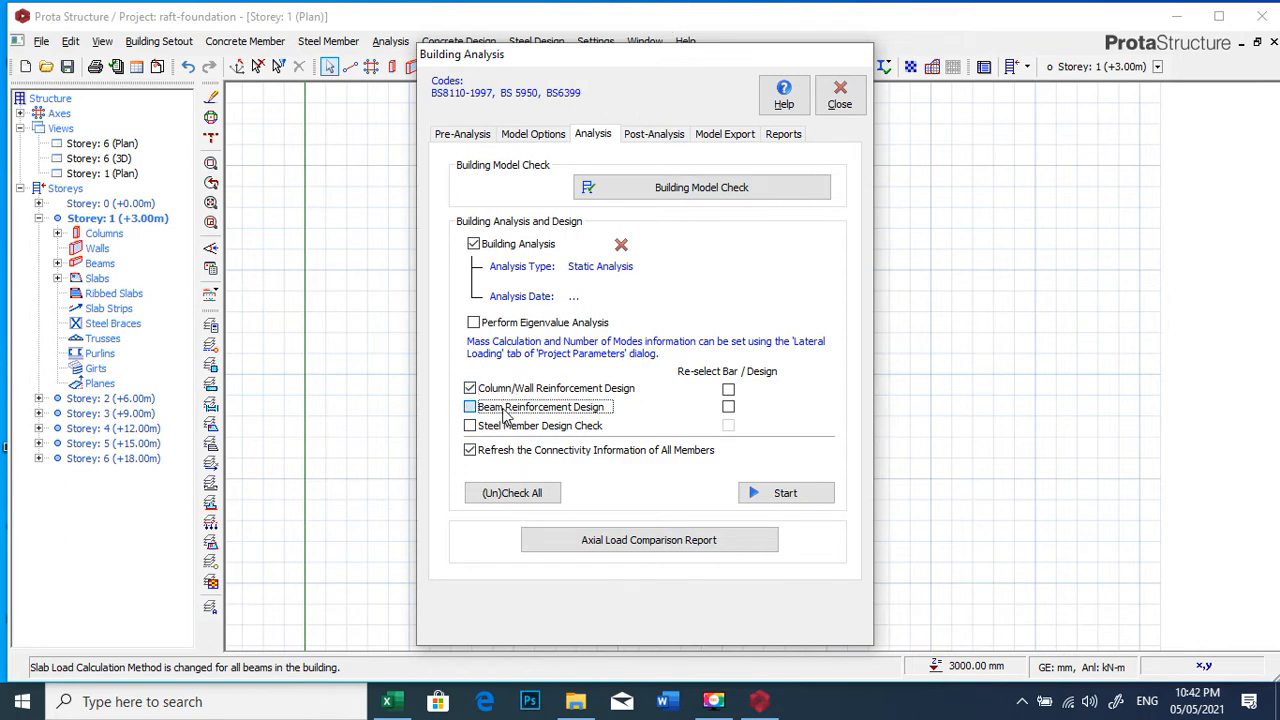
left_click(765, 497)
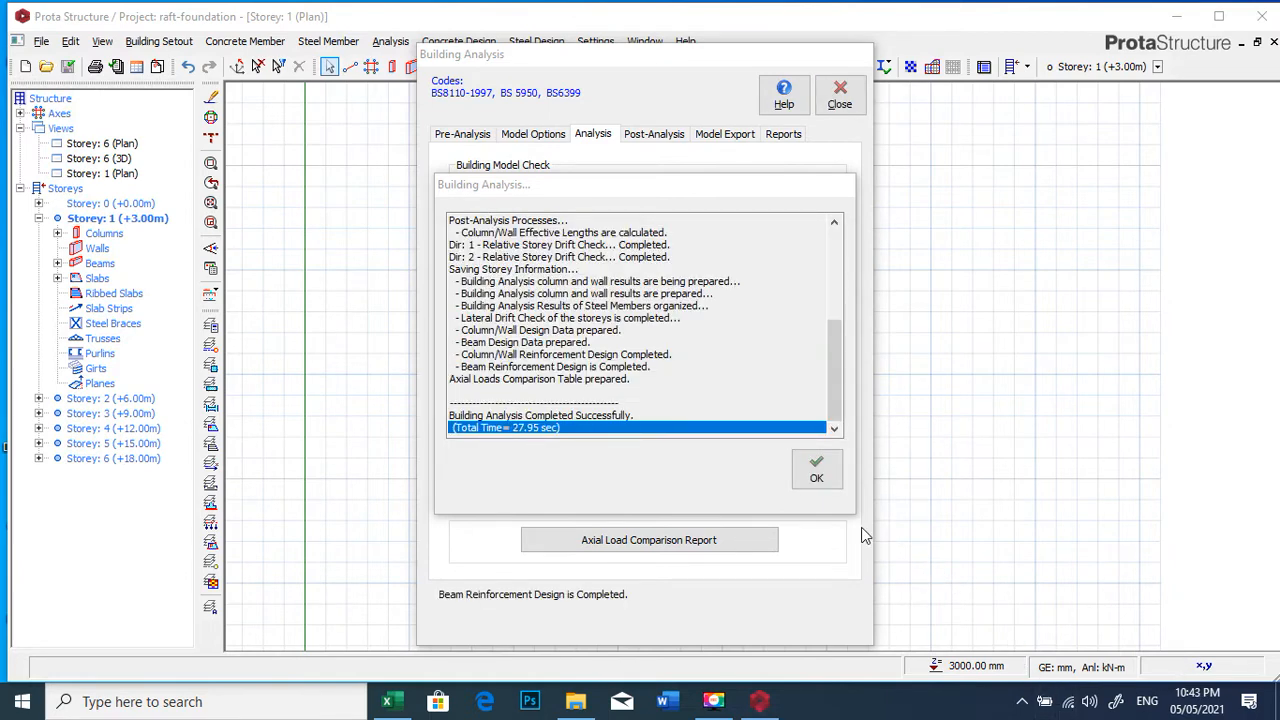
left_click(817, 480)
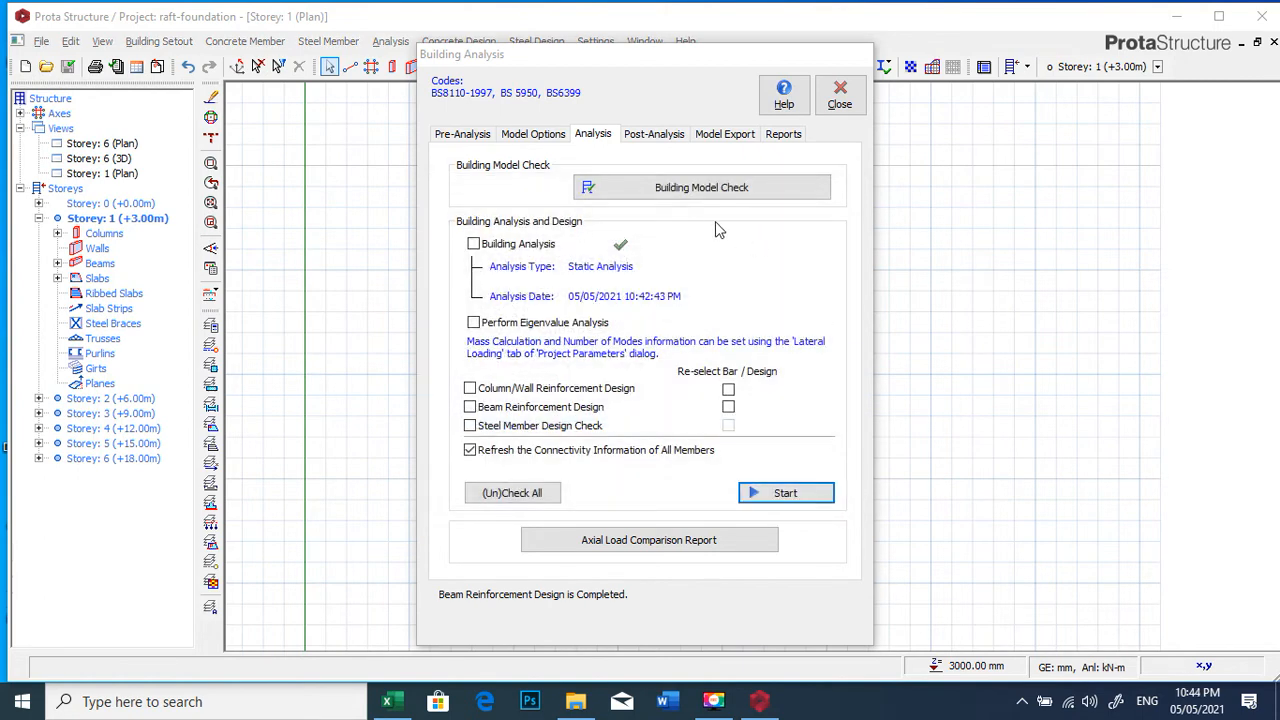
left_click(839, 97)
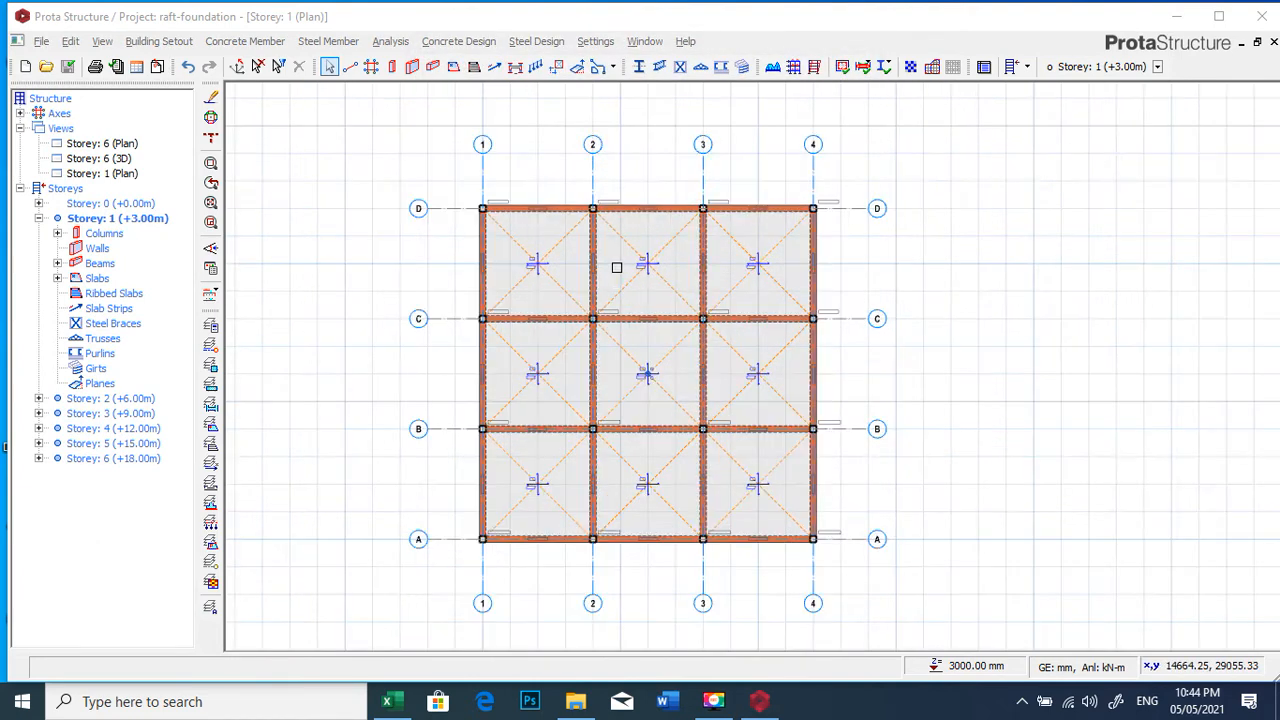
- Open the plan view of Storey 0 (+0.00m) and bring columns 1C1 and 1C2 on axis D into close view
scroll(616, 267, "down", 3)
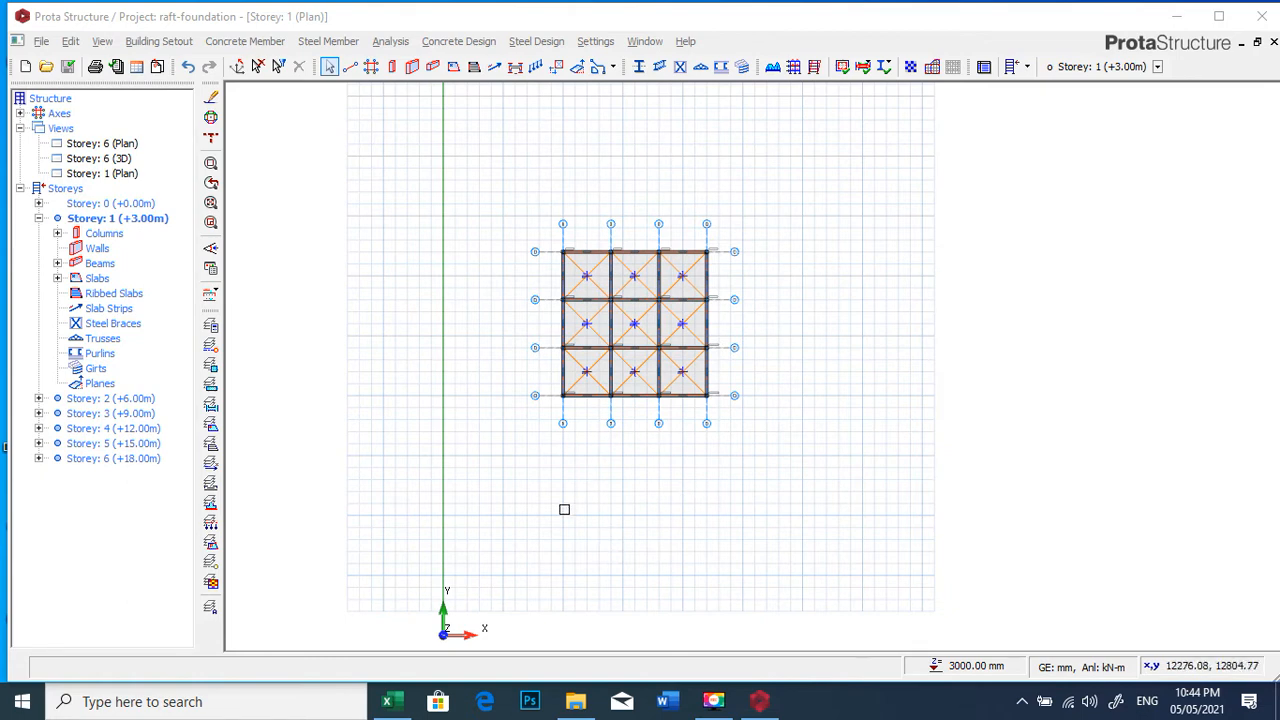
double_click(112, 205)
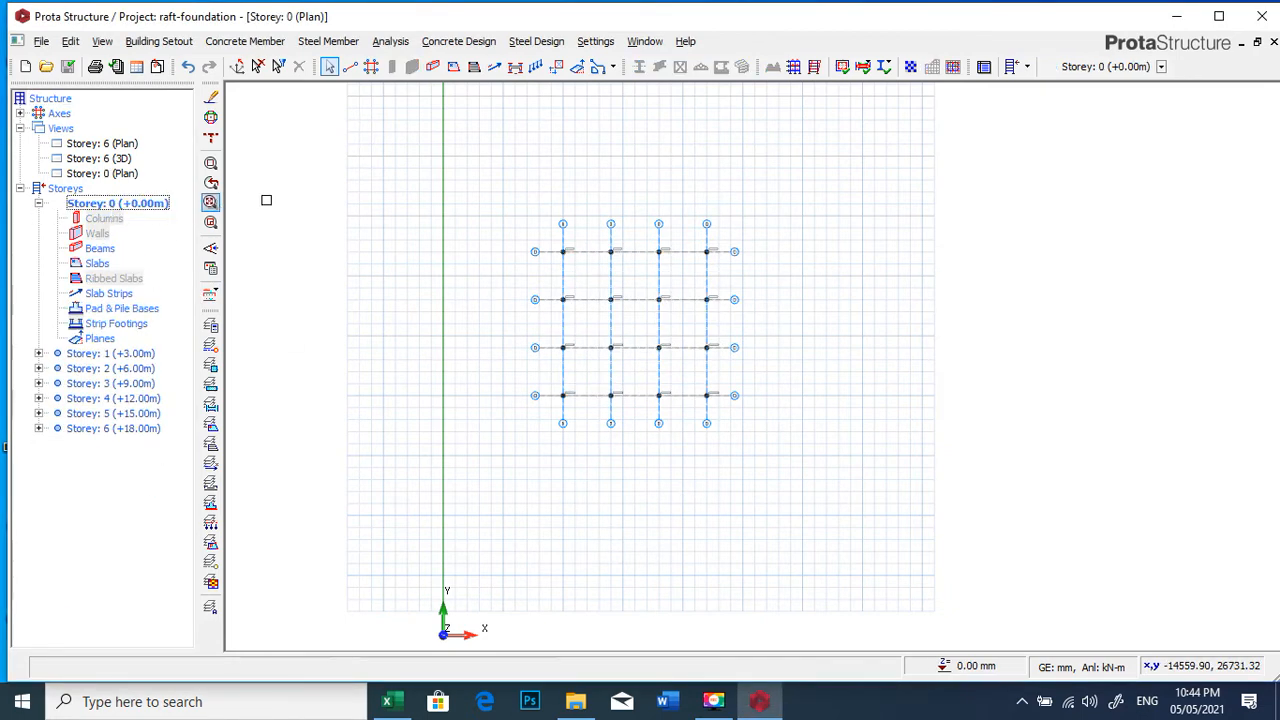
scroll(618, 230, "up", 5)
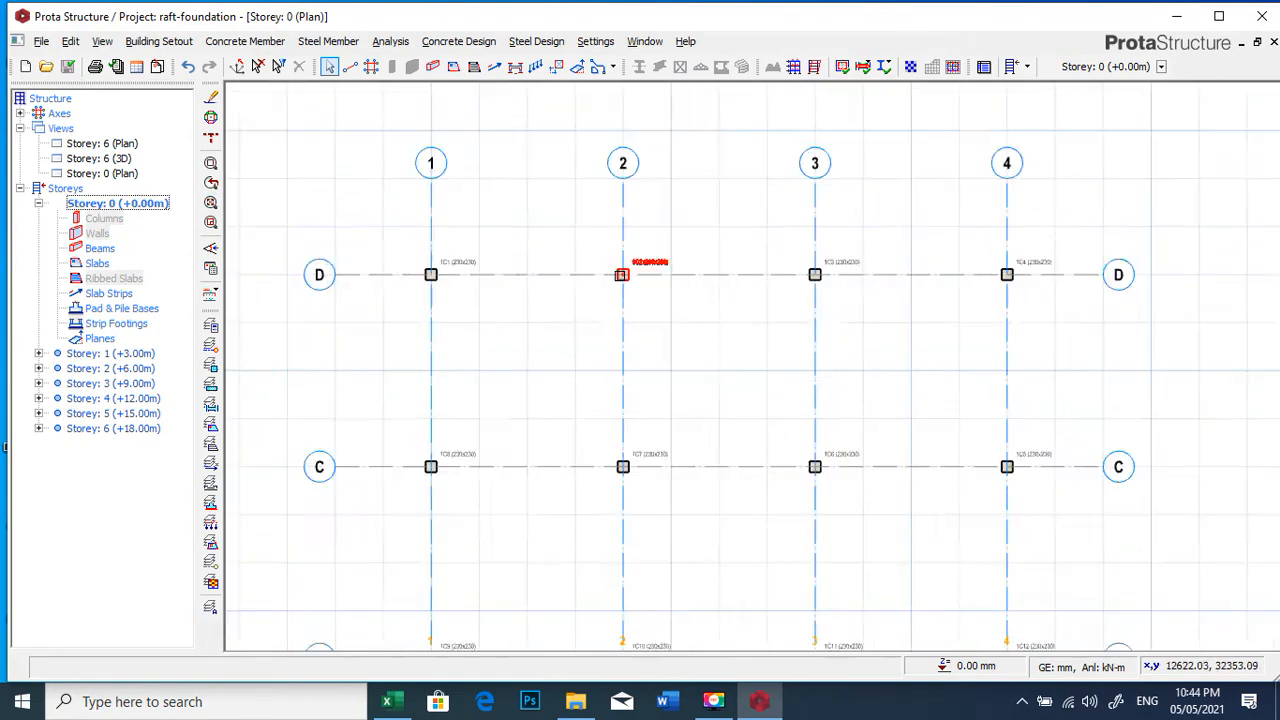
scroll(833, 340, "down", 3)
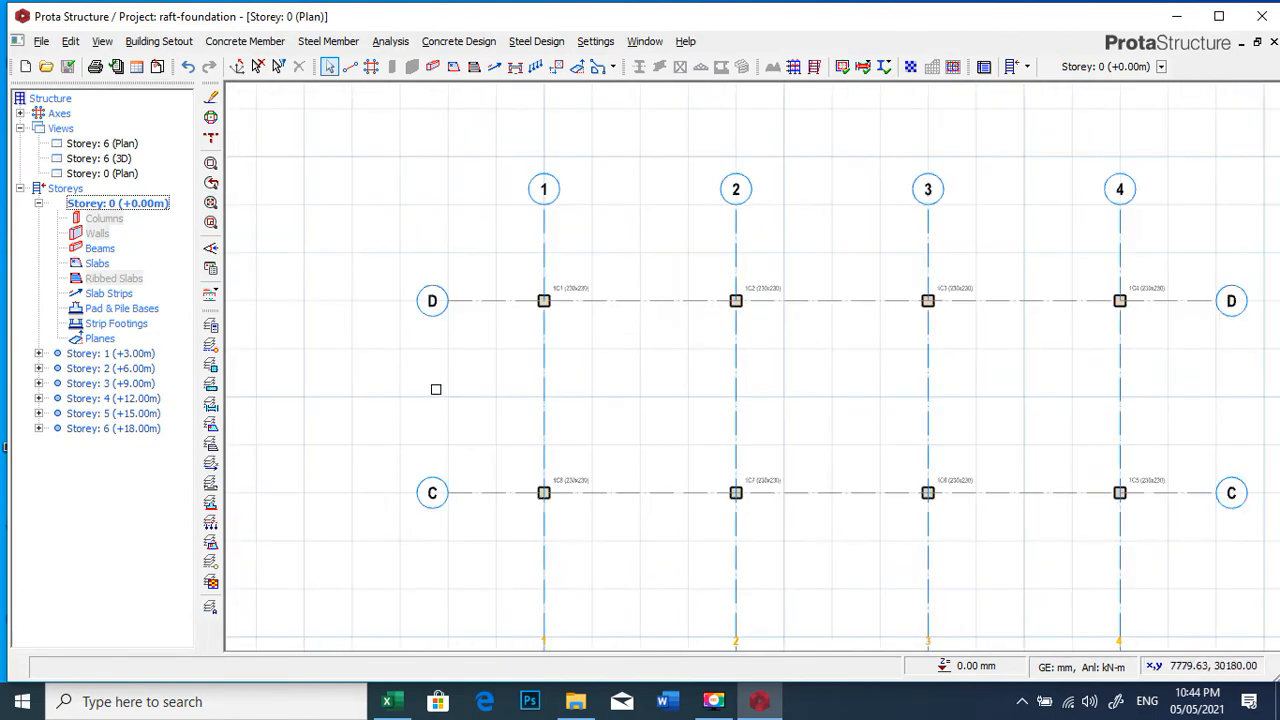
scroll(551, 333, "up", 1)
scroll(546, 174, "up", 4)
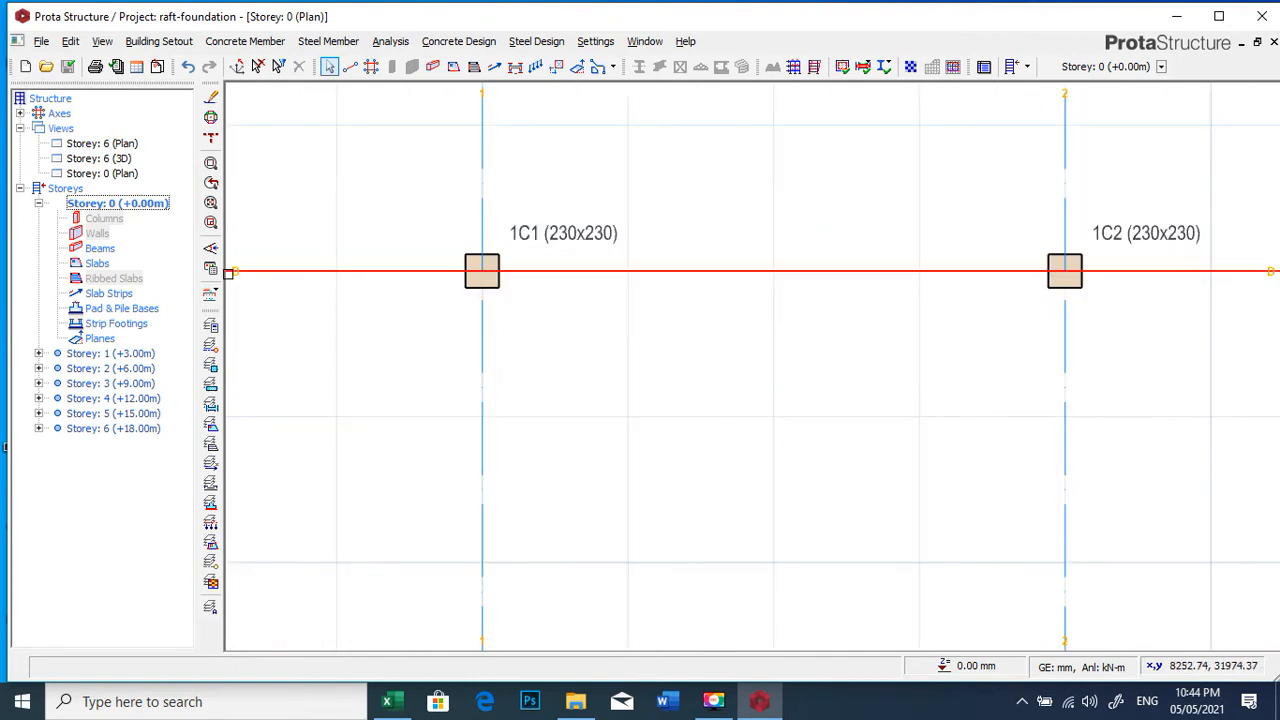
- Enable the Axial Load results in the column plan display settings of the active window
right_click(218, 276)
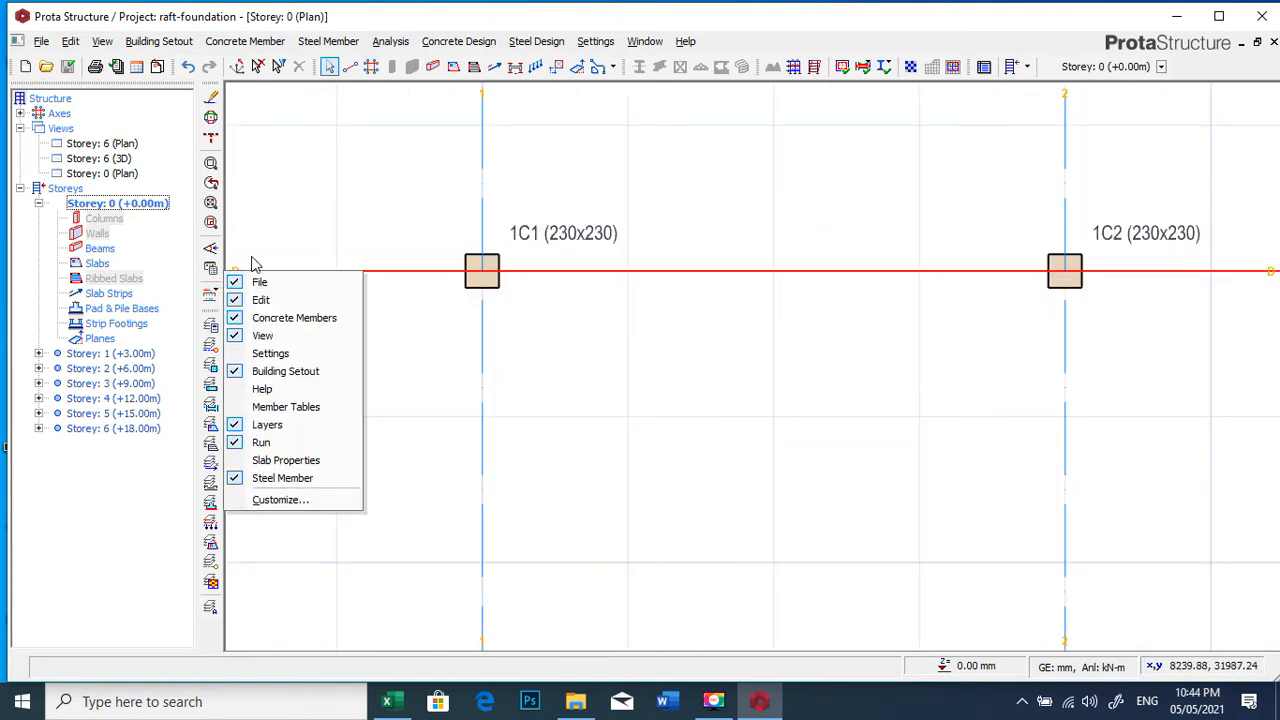
key("Escape")
left_click(211, 269)
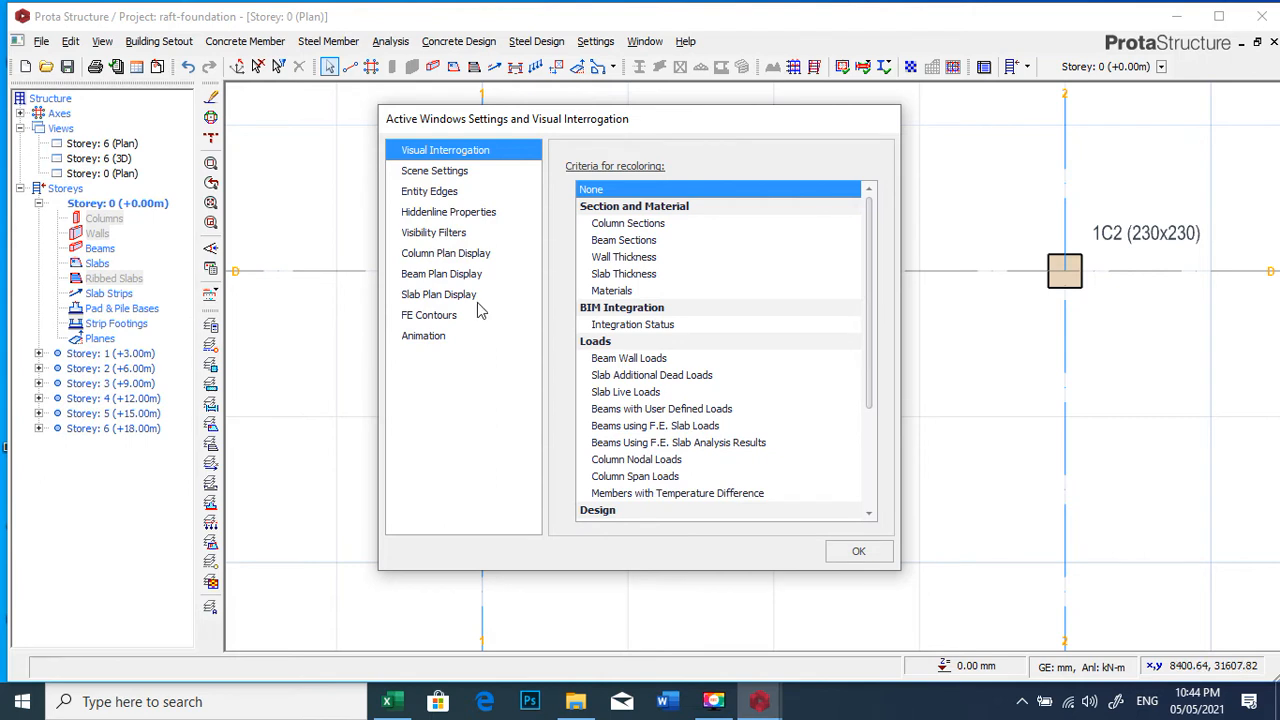
left_click(455, 255)
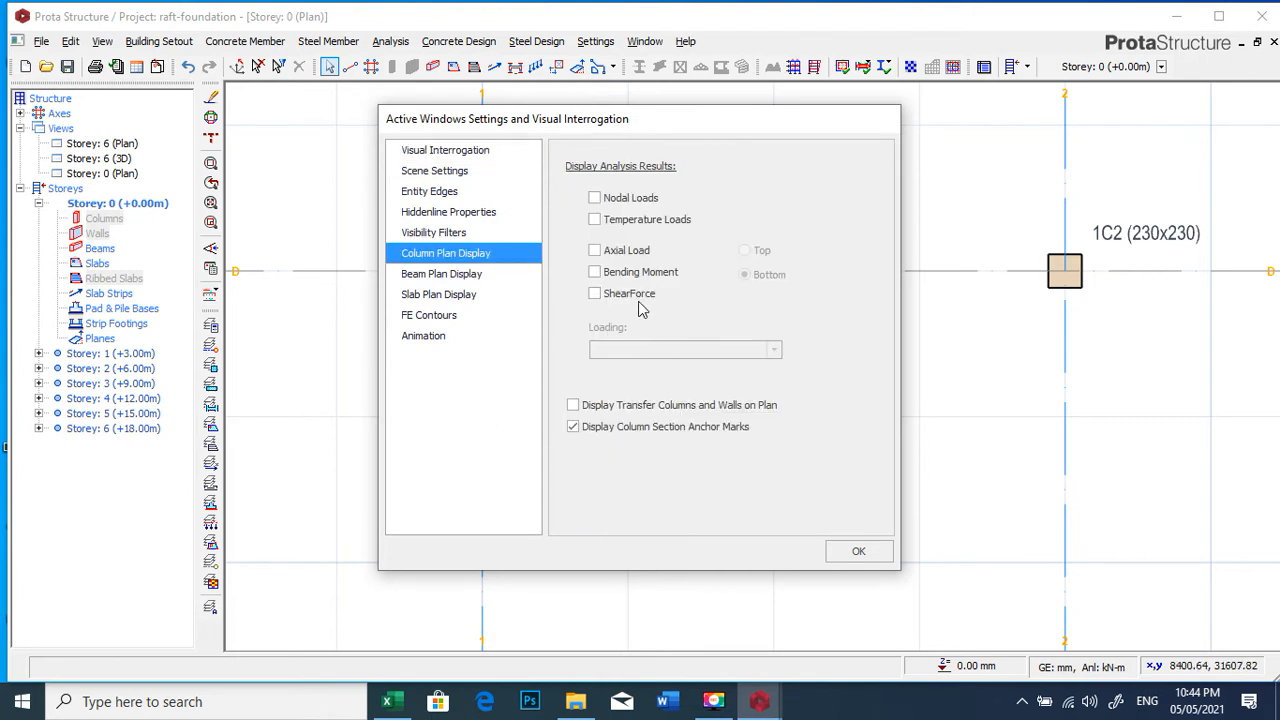
left_click(635, 262)
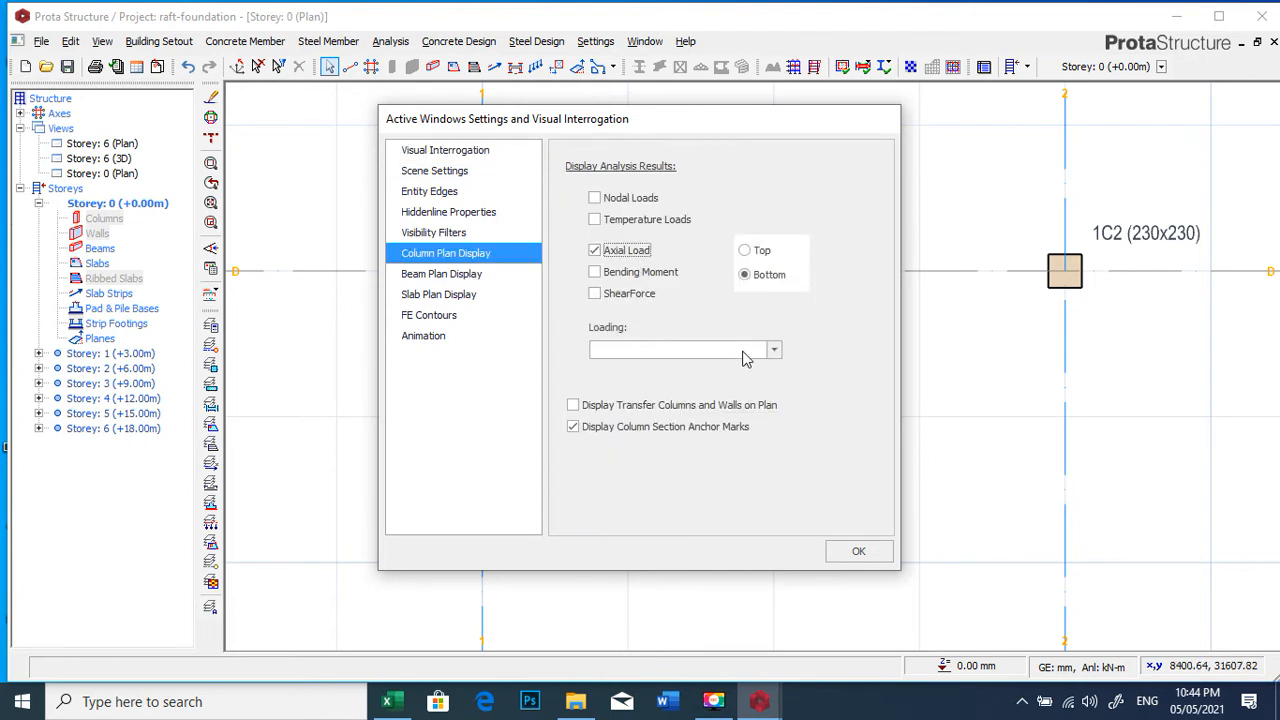
- Select the loadings G+Q *F, G+Q *F1, G+Q, (G+Q)P1 *F and (G+Q)P2 *F for the axial load display and apply the settings
left_click(745, 354)
scroll(722, 416, "down", 1)
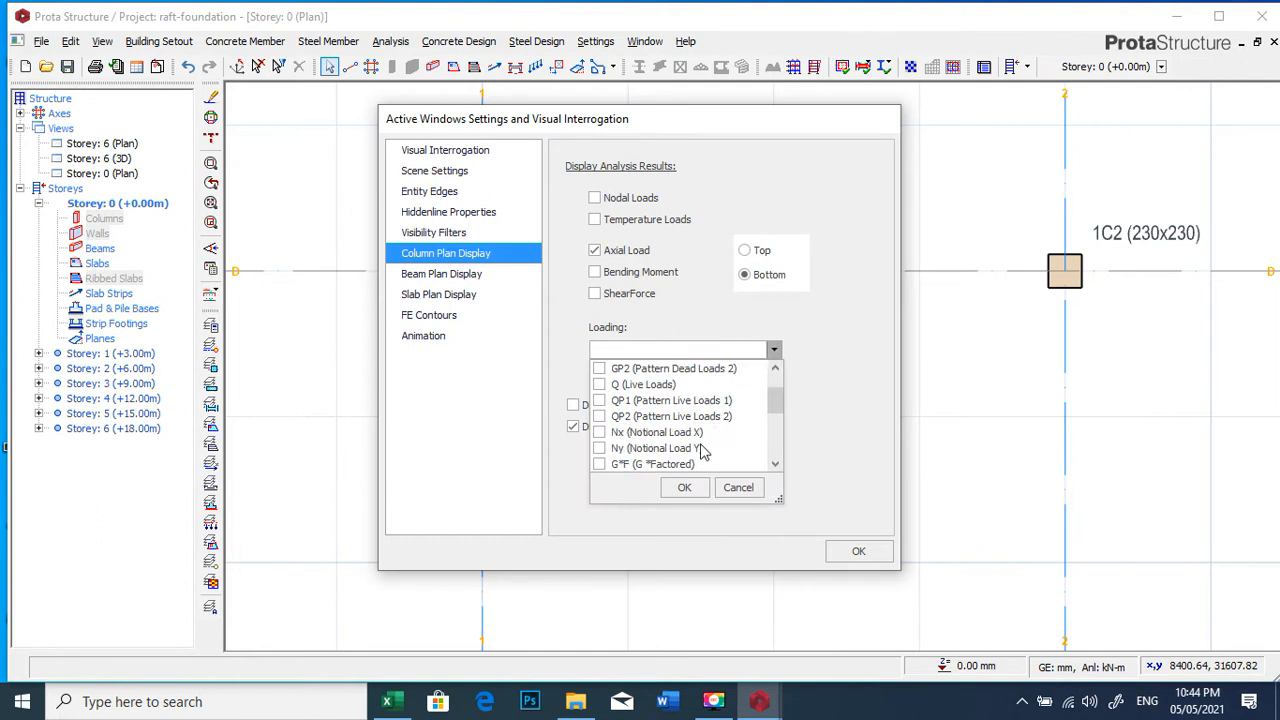
scroll(645, 401, "down", 1)
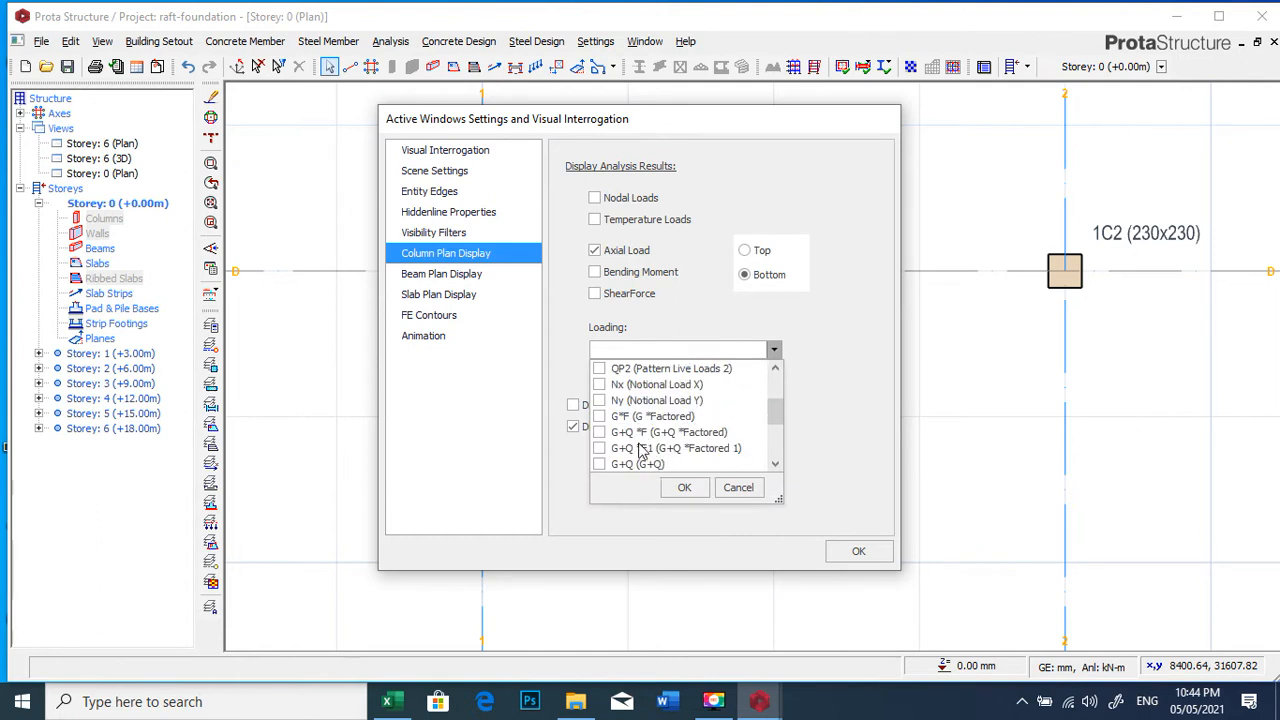
left_click(636, 434)
left_click(637, 450)
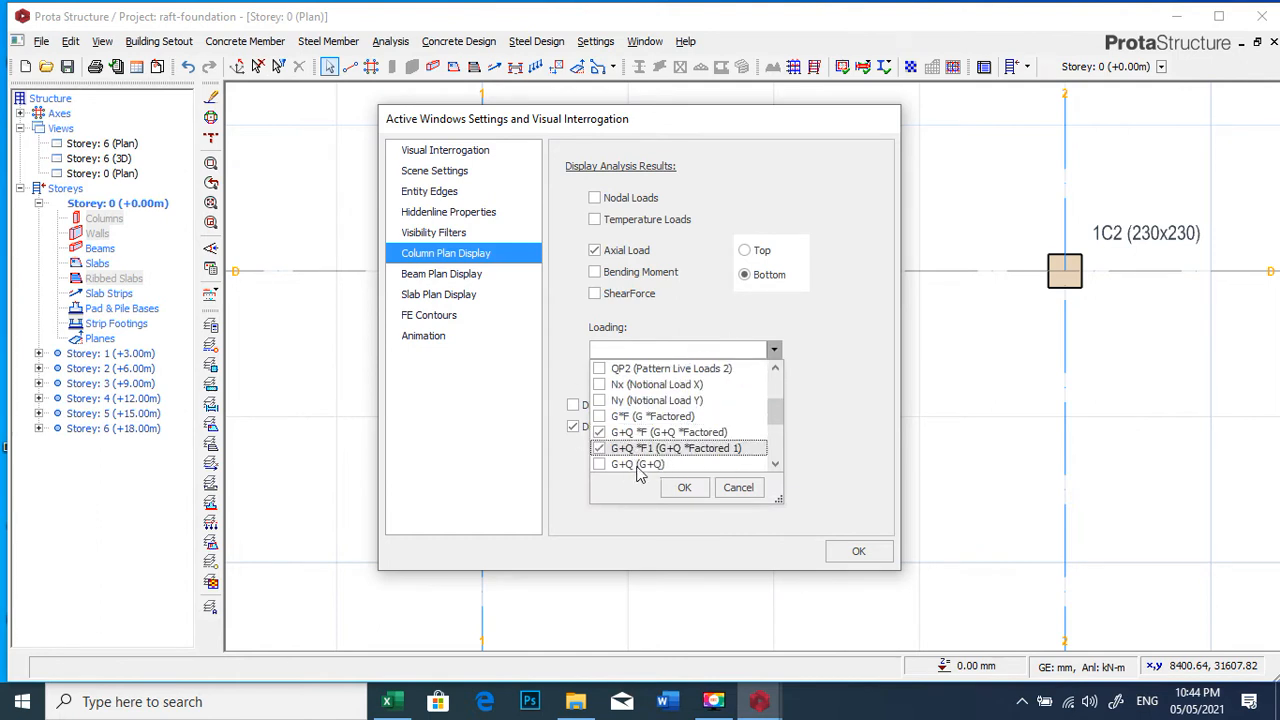
scroll(638, 443, "down", 1)
left_click(642, 418)
left_click(645, 434)
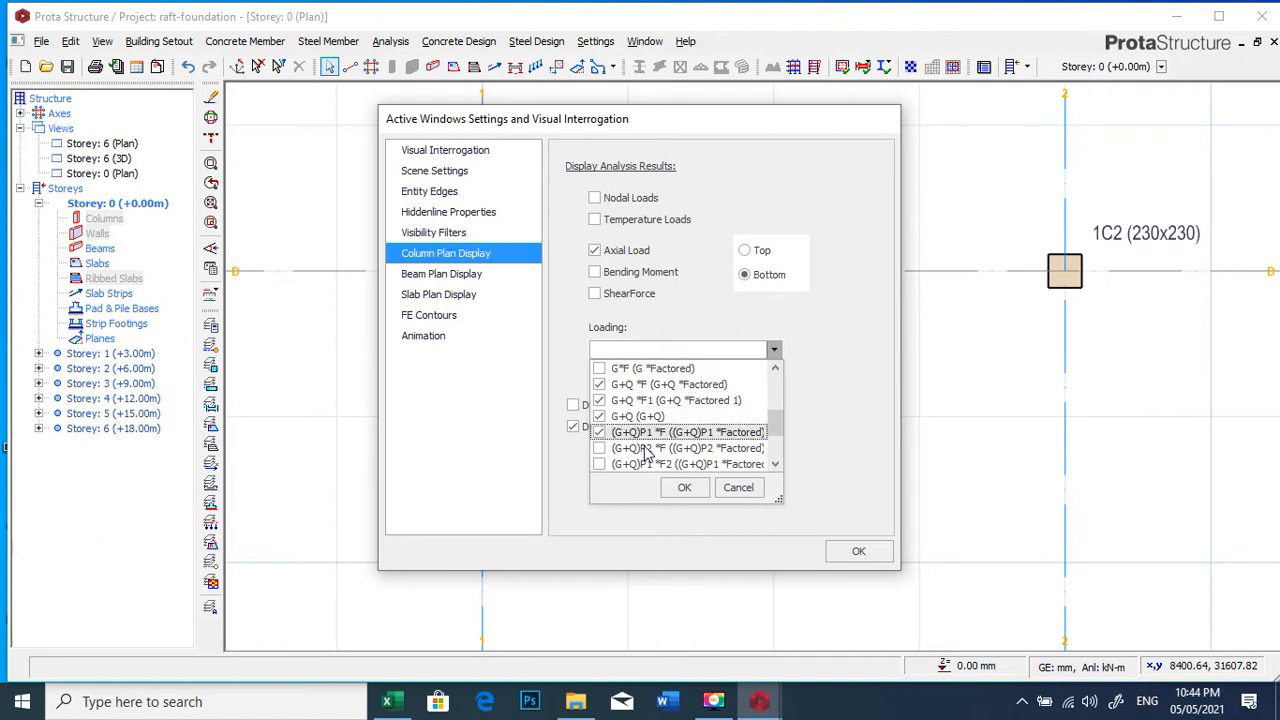
left_click(637, 450)
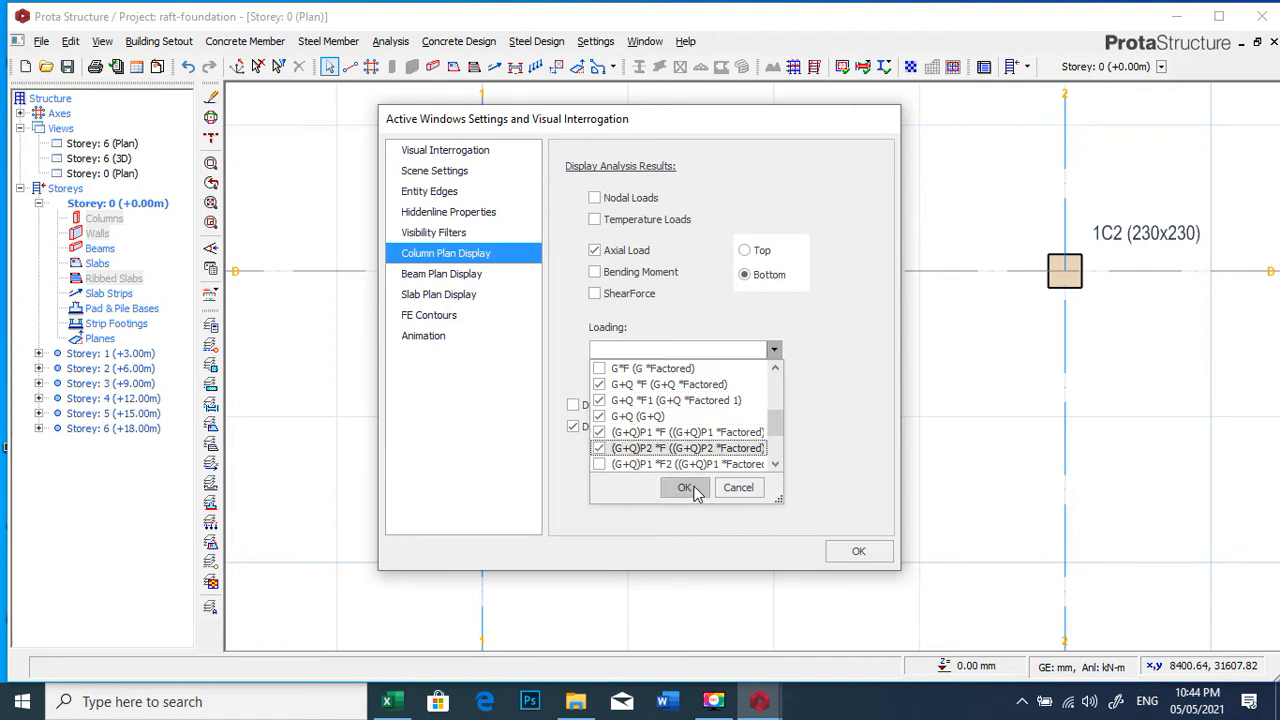
left_click(686, 488)
left_click(851, 551)
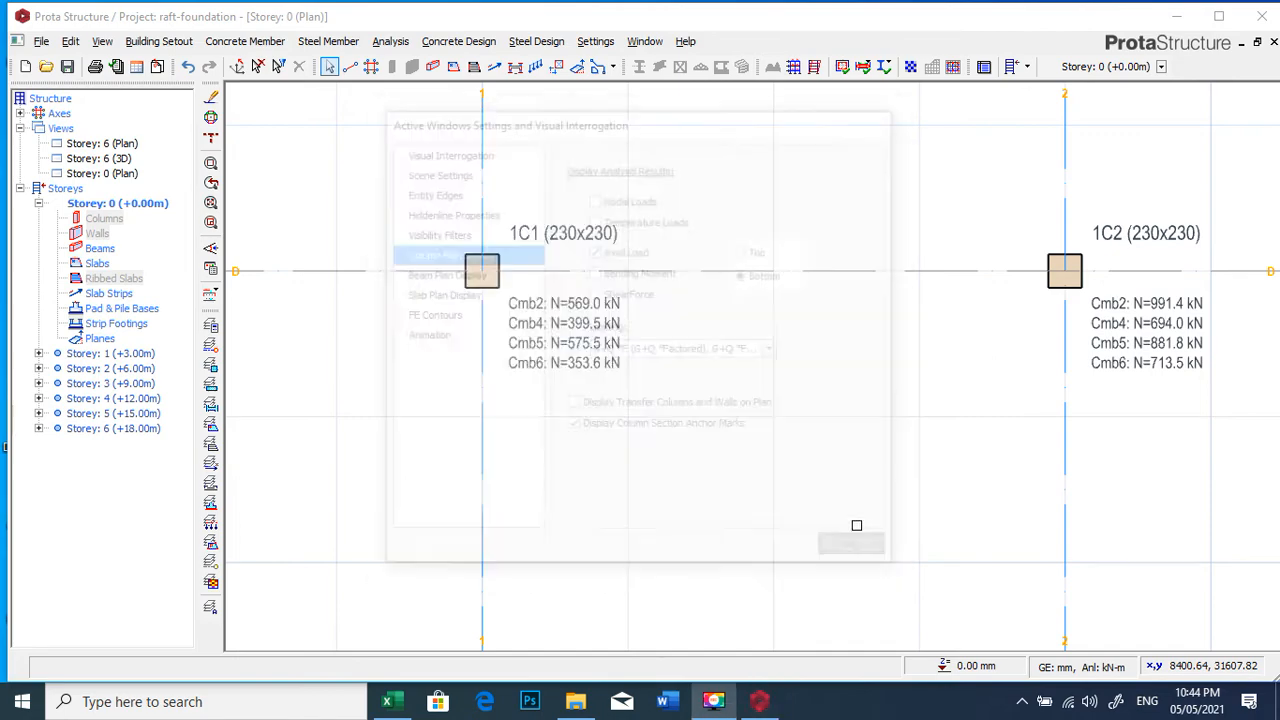
- Examine the axial loads per load combination at the columns along axis D, starting with 1C1 and 1C2
scroll(601, 345, "up", 3)
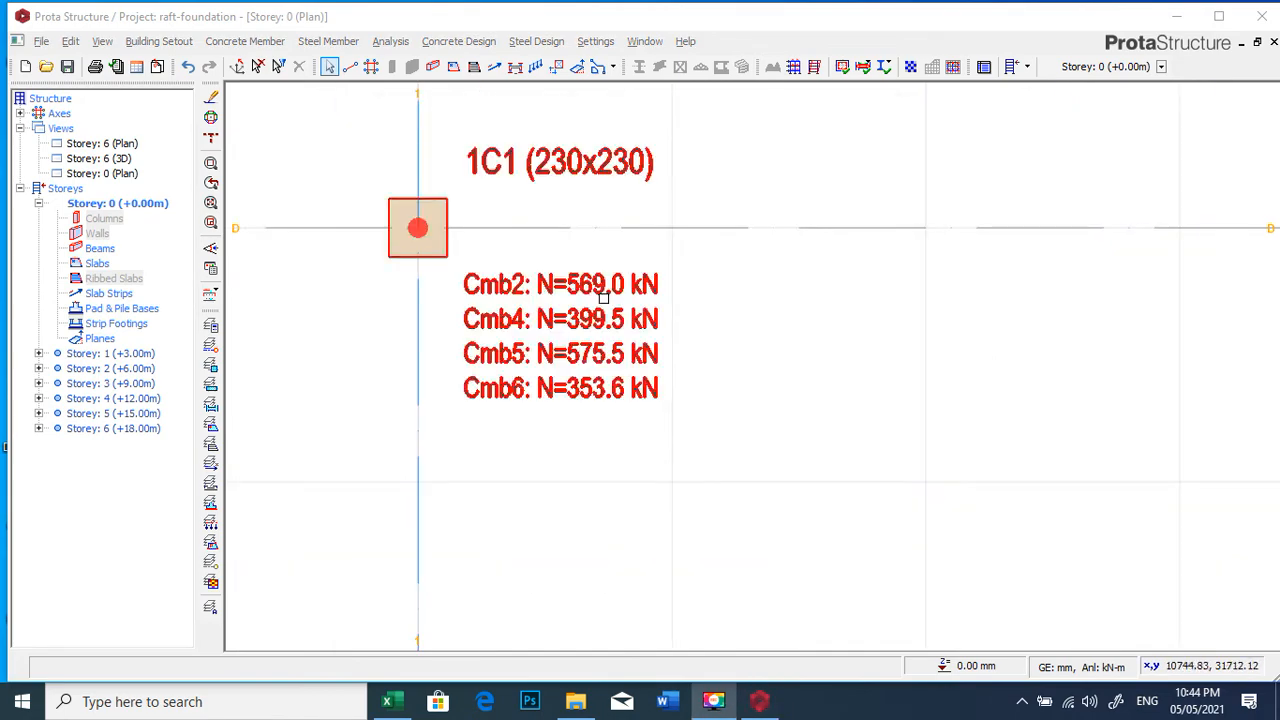
scroll(599, 346, "down", 4)
scroll(640, 400, "up", 5)
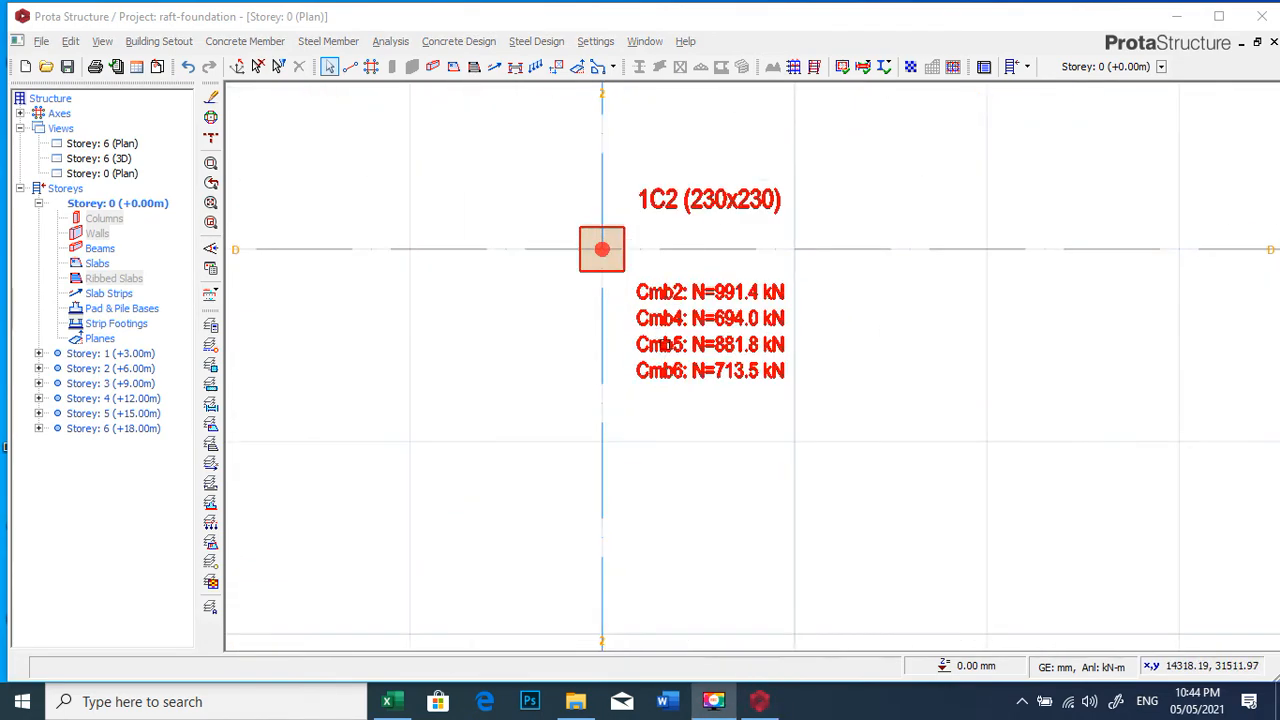
scroll(693, 443, "down", 3)
scroll(677, 314, "up", 5)
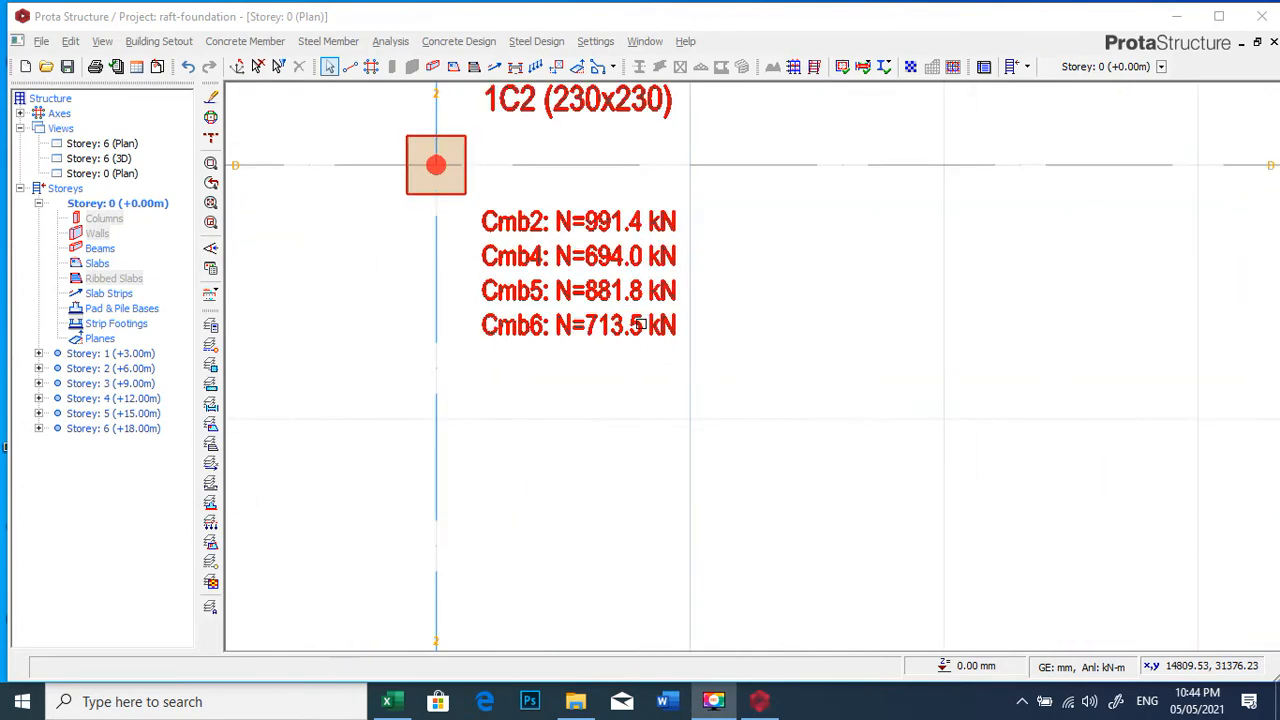
scroll(573, 253, "up", 1)
scroll(586, 246, "down", 5)
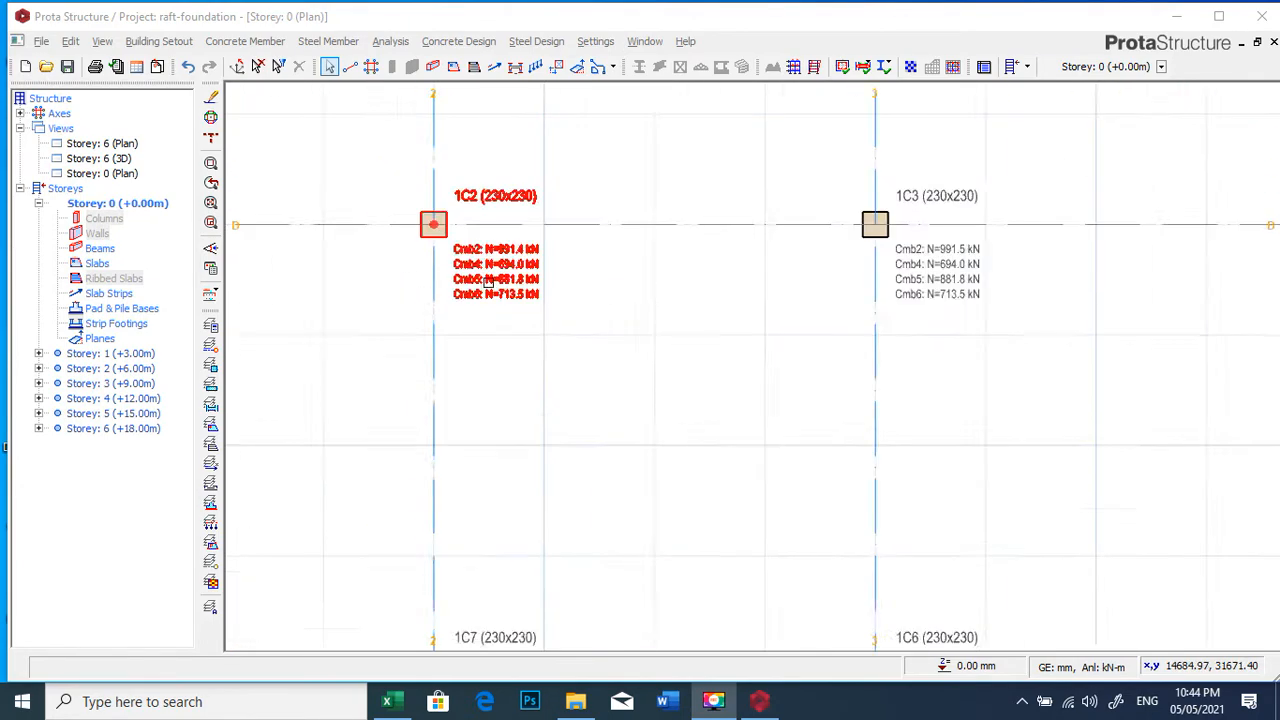
scroll(736, 265, "up", 5)
scroll(736, 265, "down", 5)
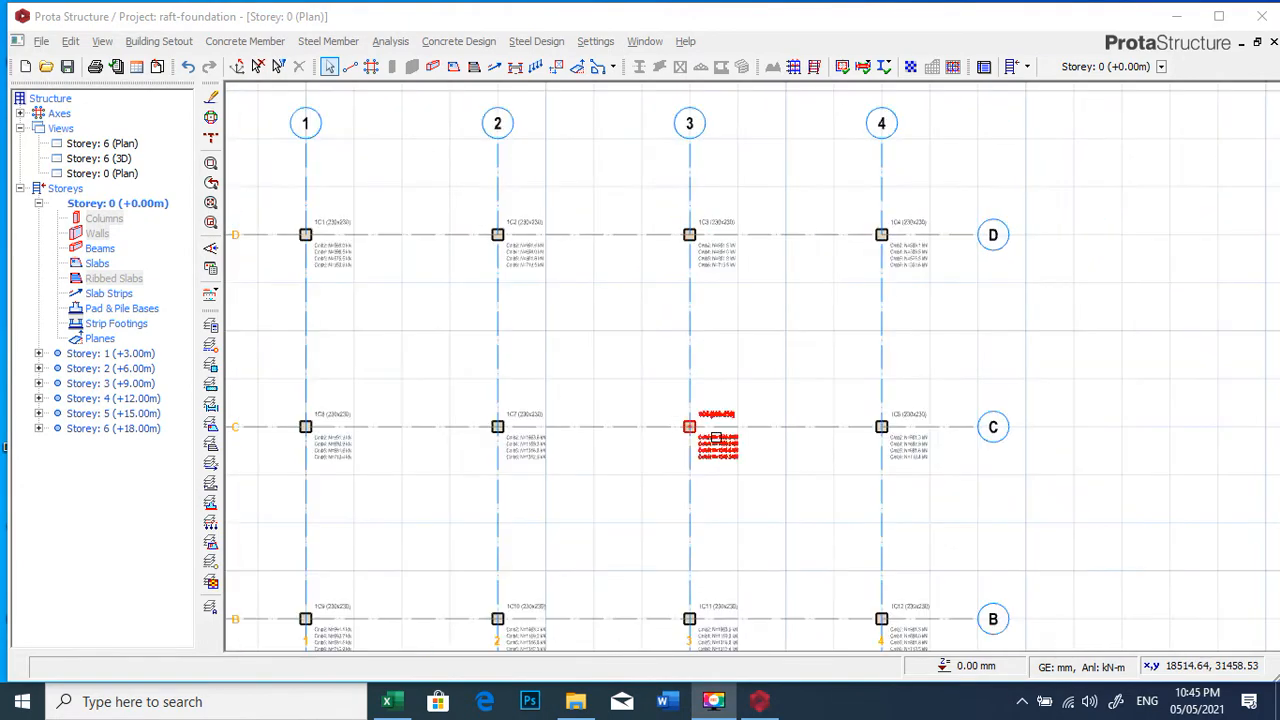
- Examine the axial loads at the interior columns on axes C and B, such as 1C6, 1C7, 1C10 and 1C11
scroll(730, 444, "up", 5)
scroll(723, 351, "down", 5)
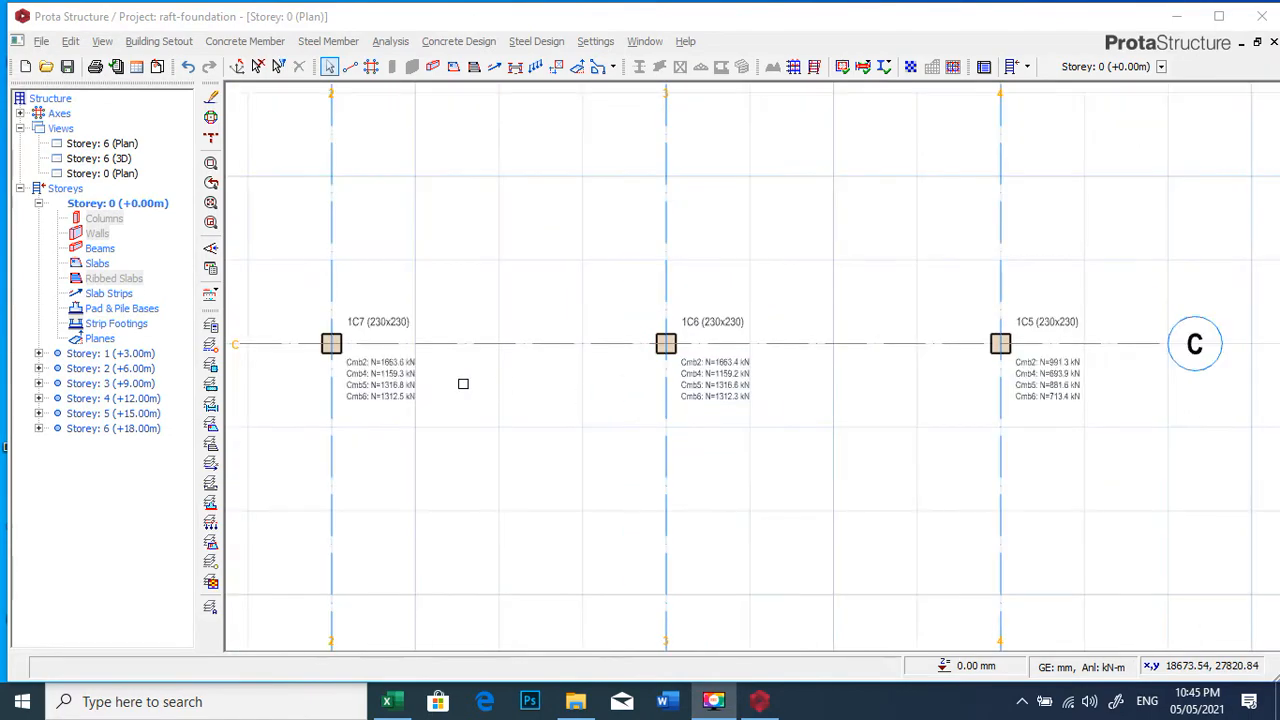
scroll(375, 385, "up", 5)
scroll(447, 311, "down", 5)
scroll(432, 328, "up", 5)
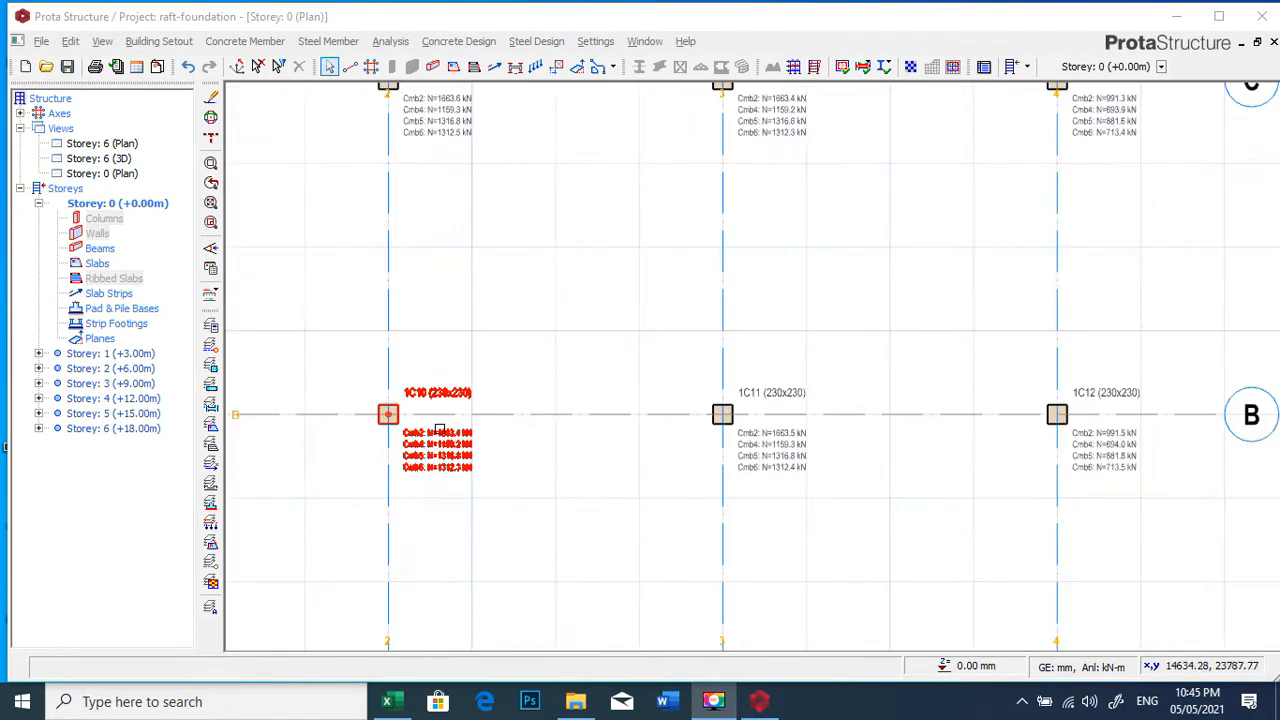
scroll(429, 326, "down", 3)
scroll(760, 280, "up", 3)
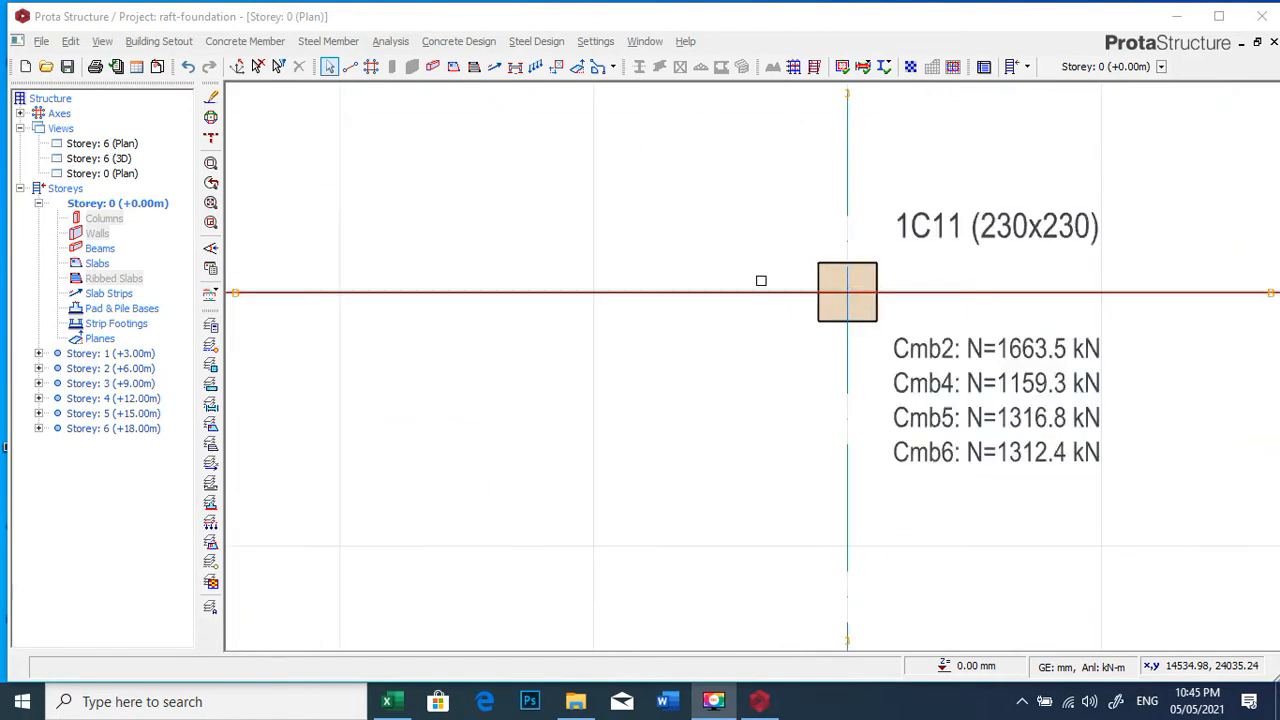
scroll(760, 280, "down", 5)
scroll(1003, 333, "up", 5)
- Compare the axial loads of the columns on axis A, from corner column 1C13 to 1C15, with those of interior column 1C10
scroll(1003, 333, "down", 5)
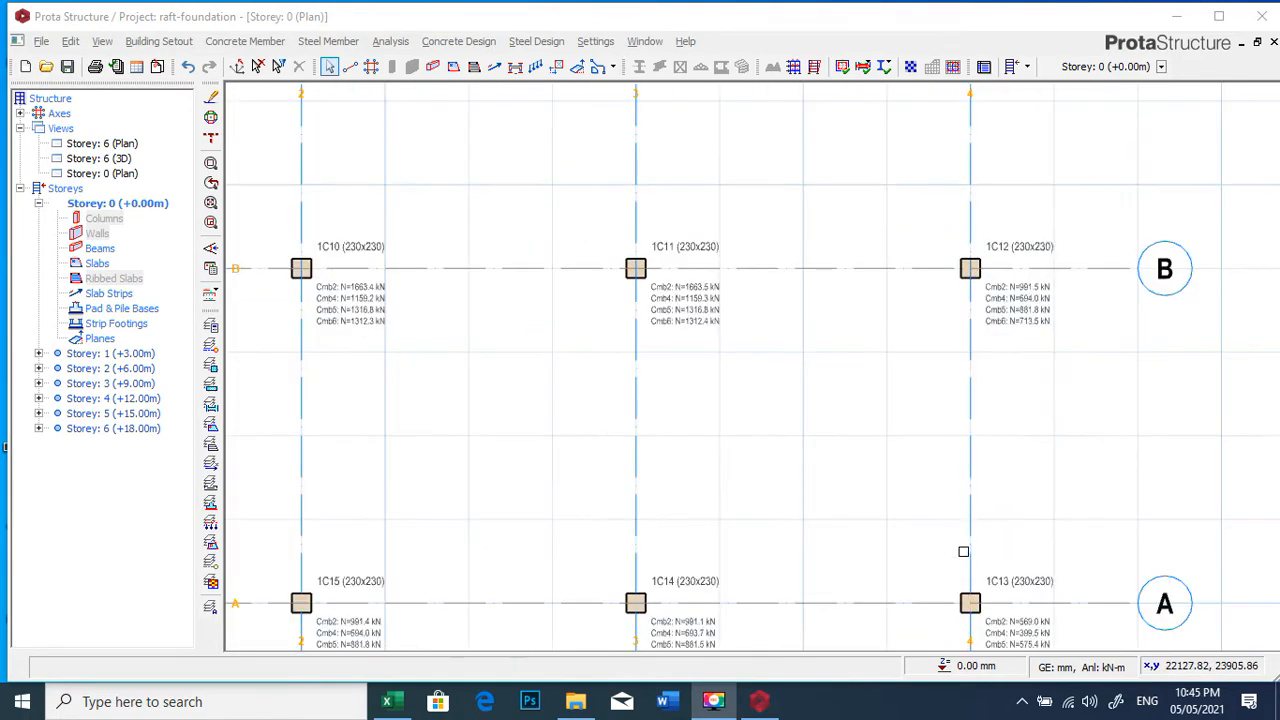
scroll(918, 400, "up", 5)
scroll(920, 405, "down", 5)
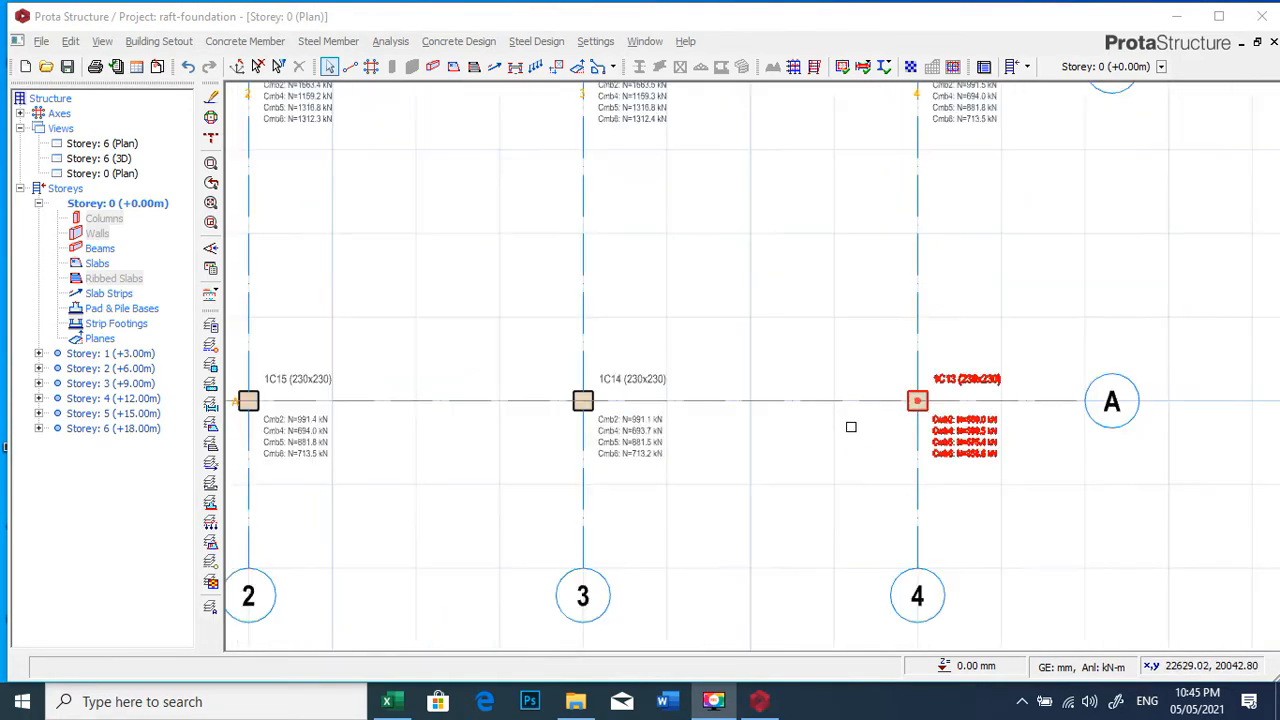
scroll(600, 400, "up", 5)
scroll(770, 451, "down", 5)
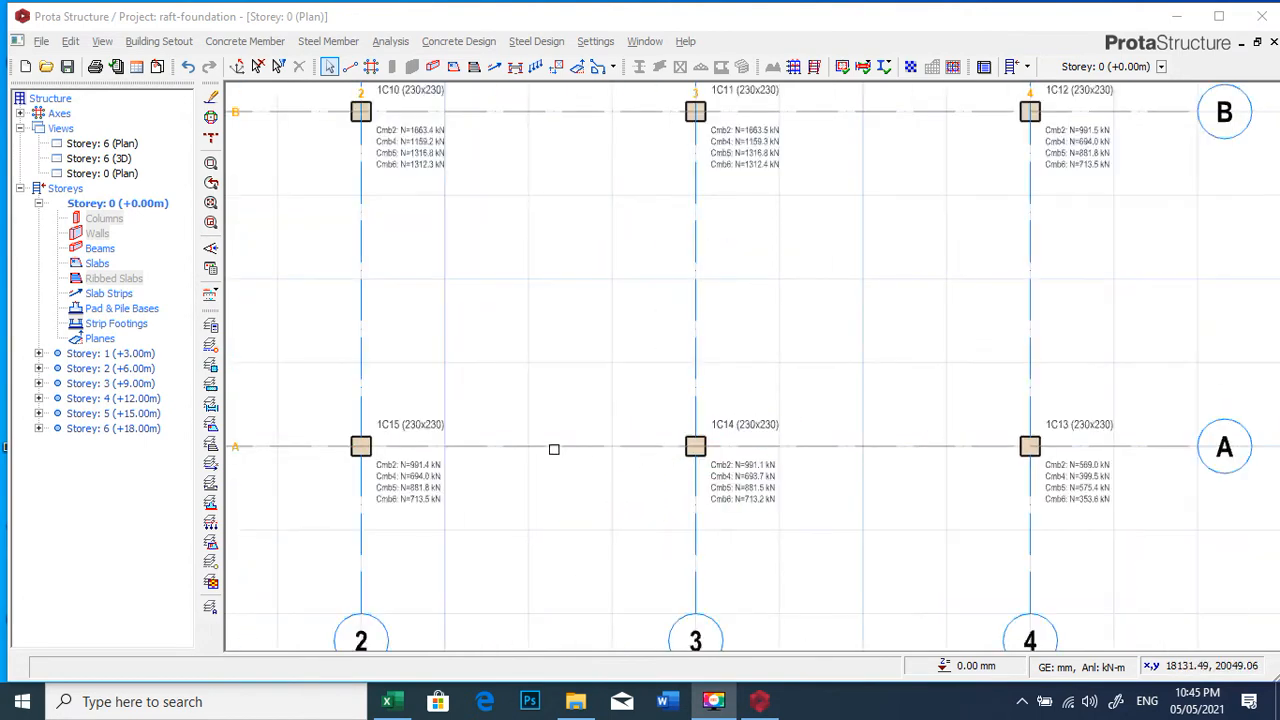
scroll(432, 490, "down", 3)
scroll(398, 288, "up", 3)
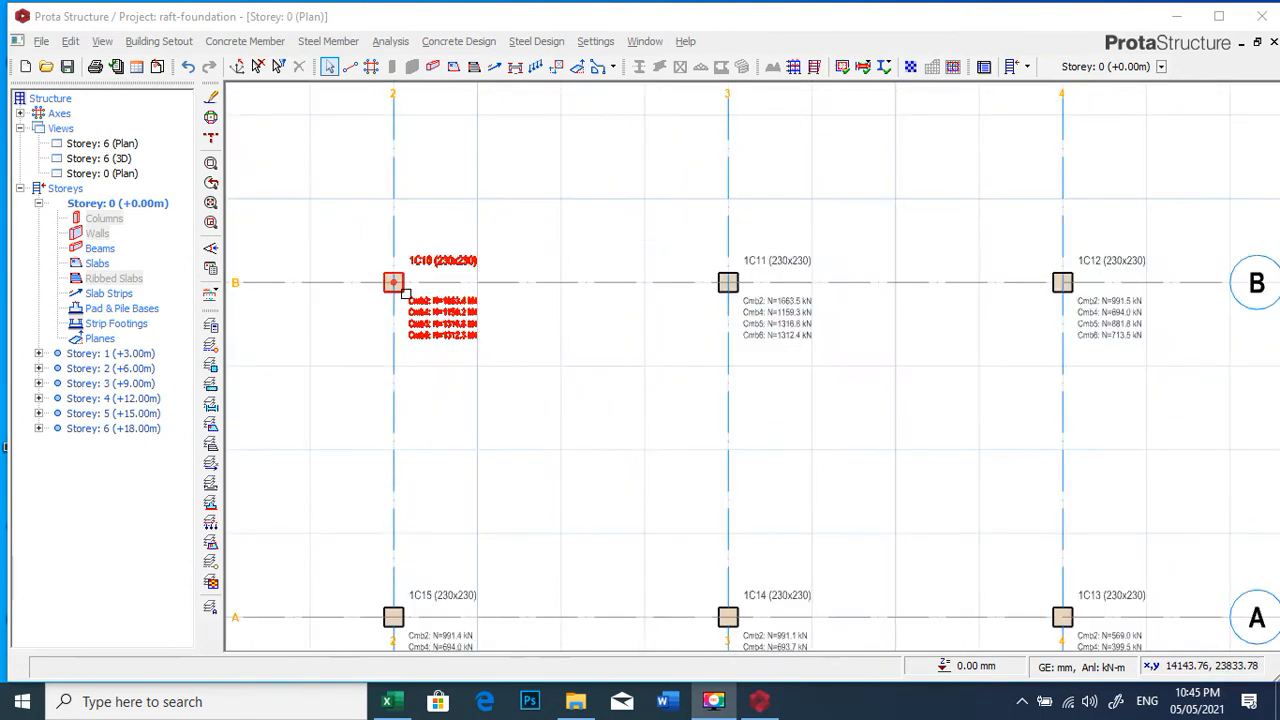
mouse_move(405, 292)
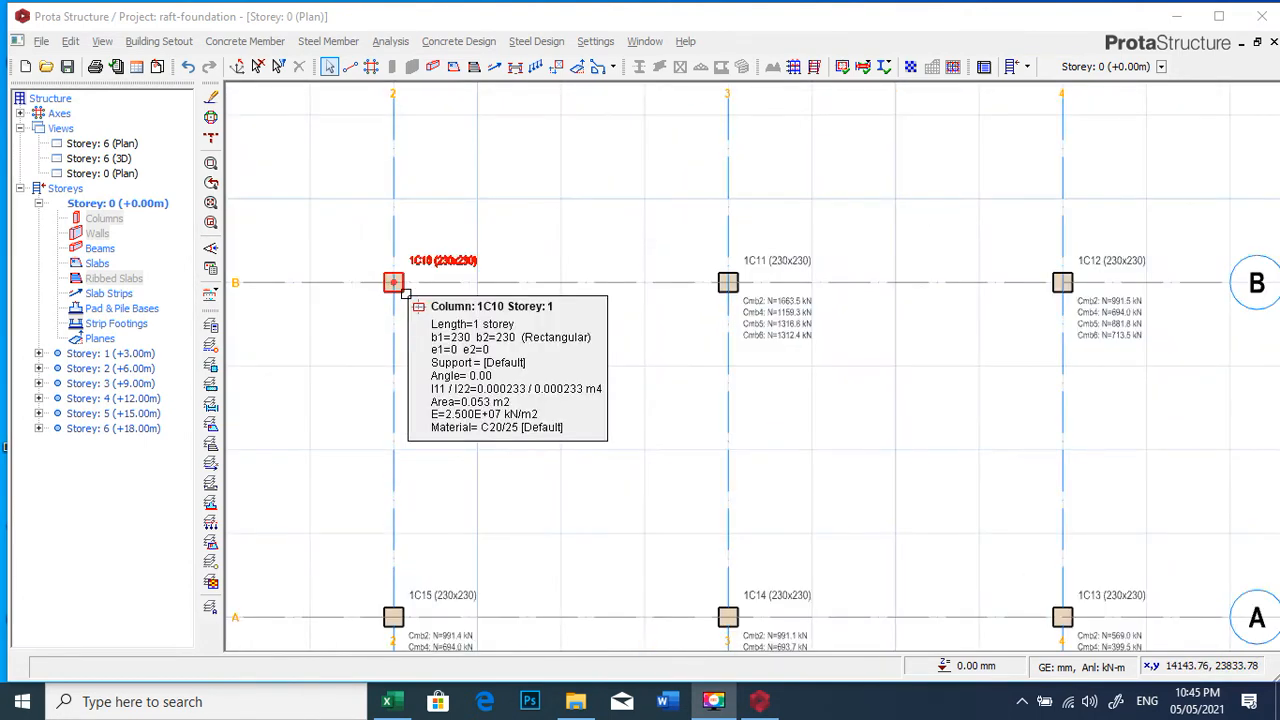
scroll(727, 358, "down", 5)
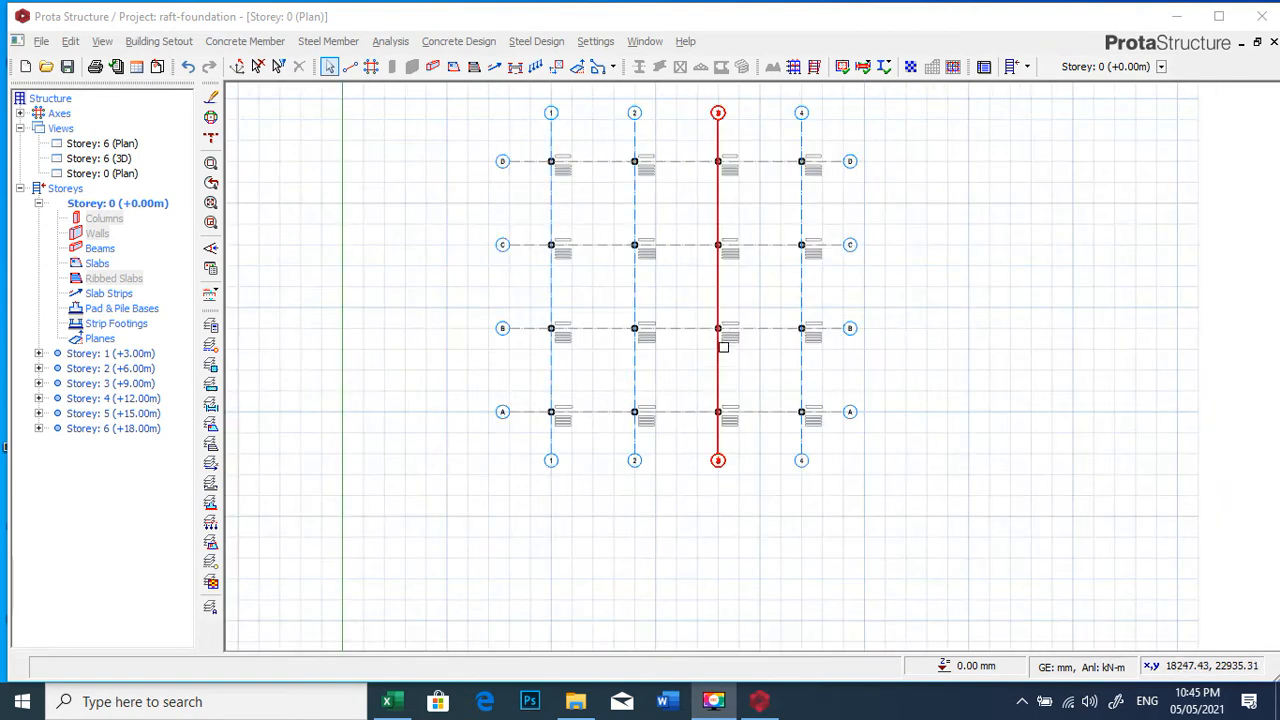
- Review the overall column layout and recheck the axial loads at column 1C3 on axis D
mouse_move(722, 273)
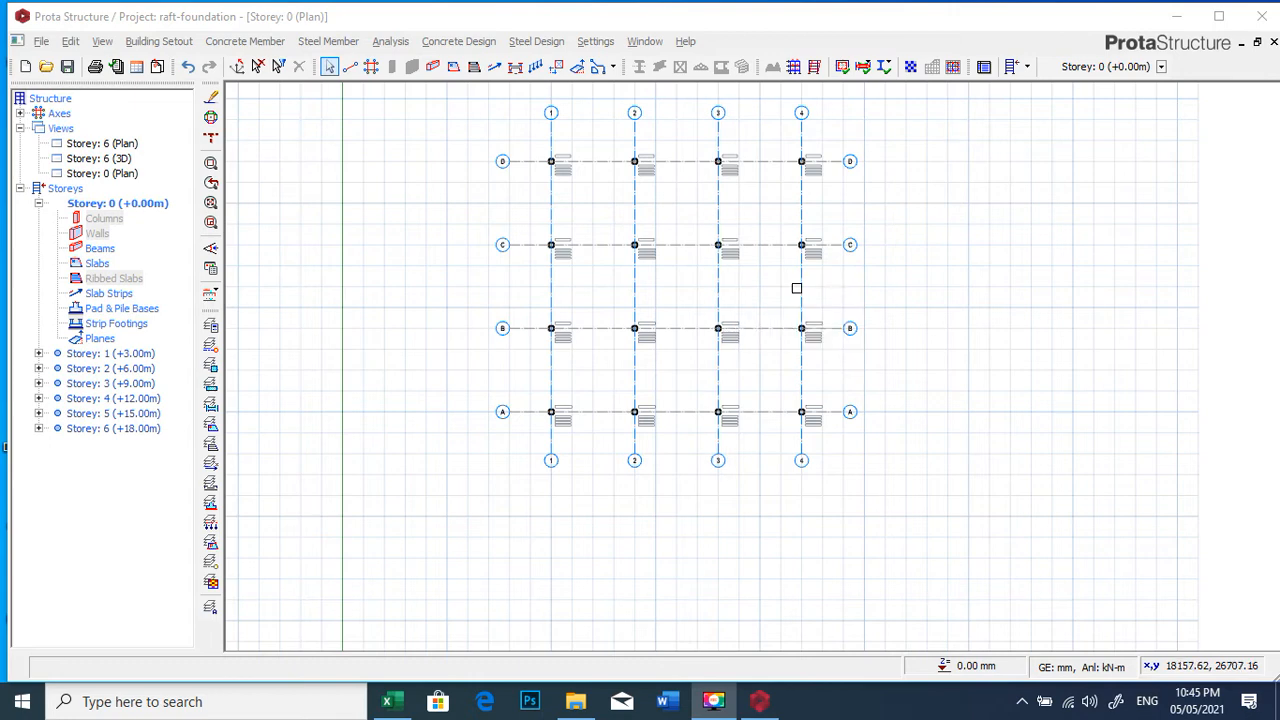
scroll(695, 158, "down", 1)
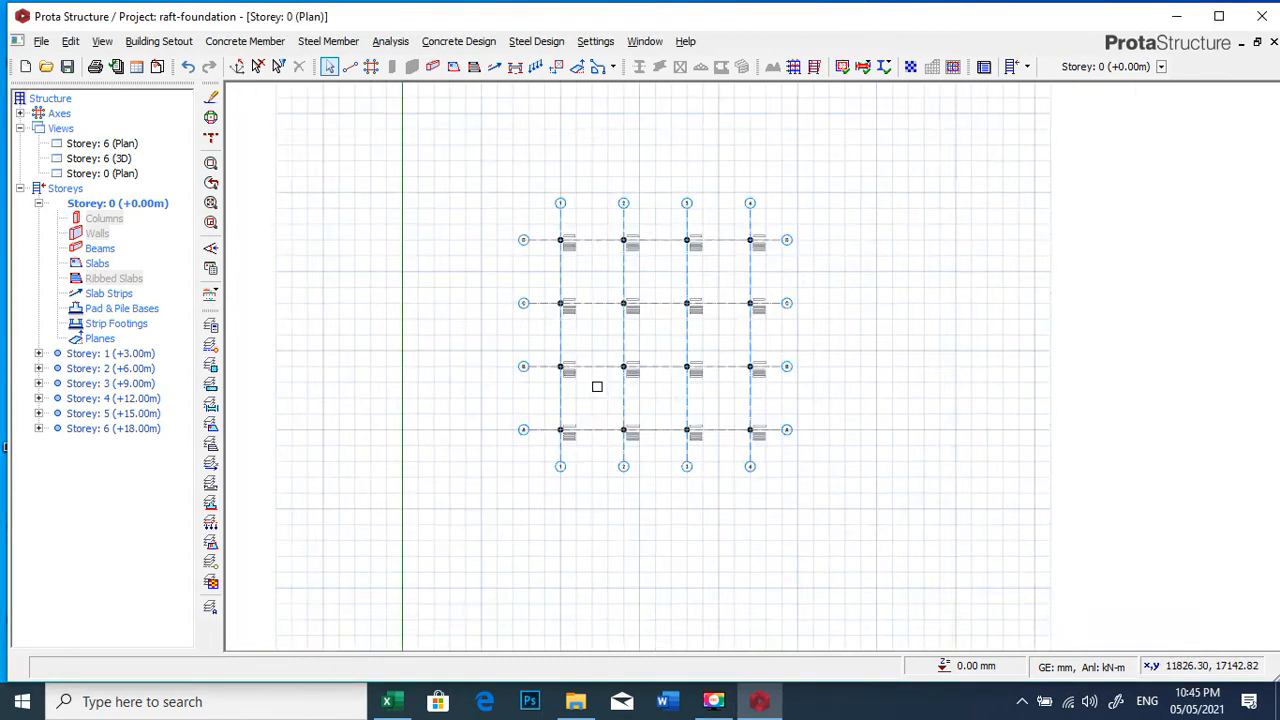
scroll(635, 210, "up", 5)
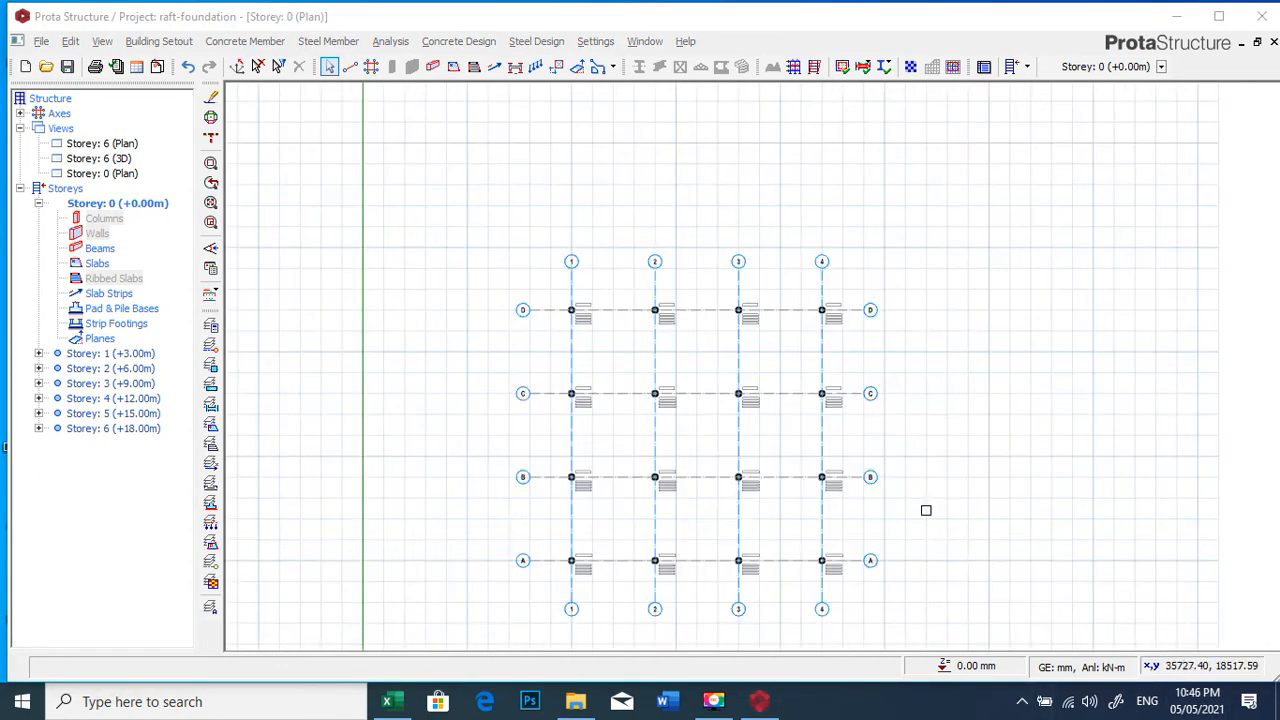
left_click(677, 252)
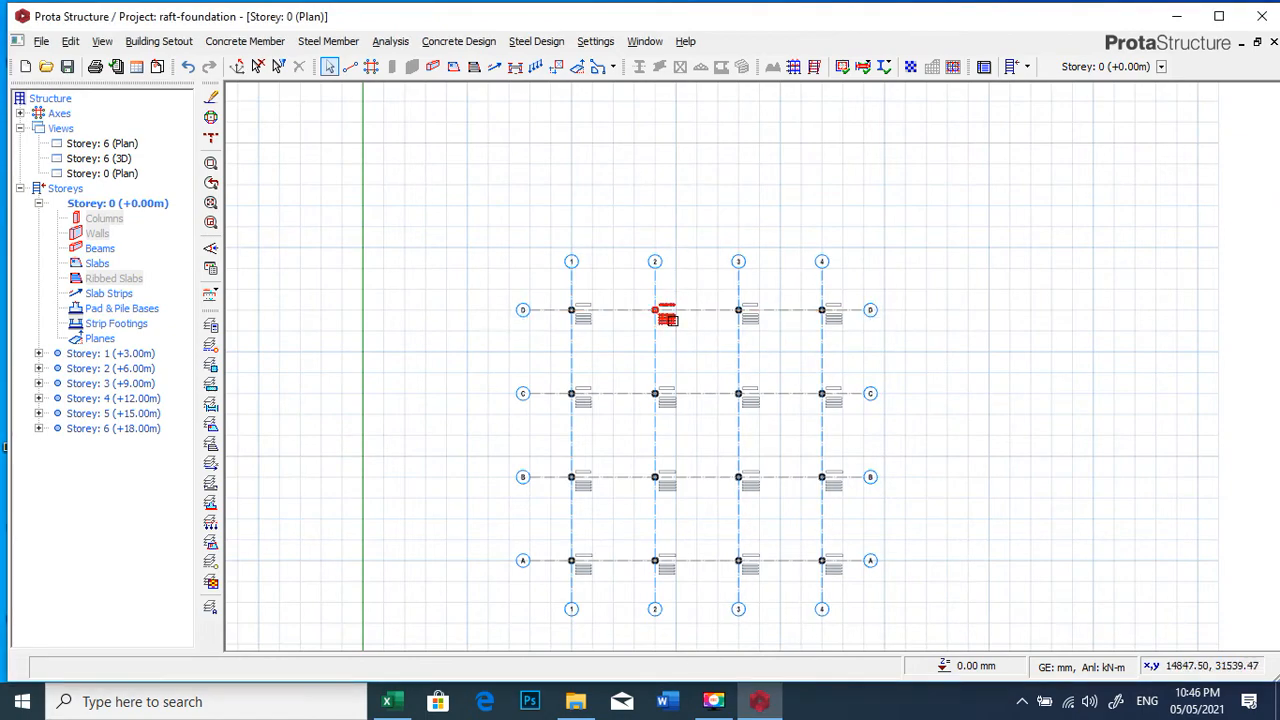
scroll(697, 318, "up", 3)
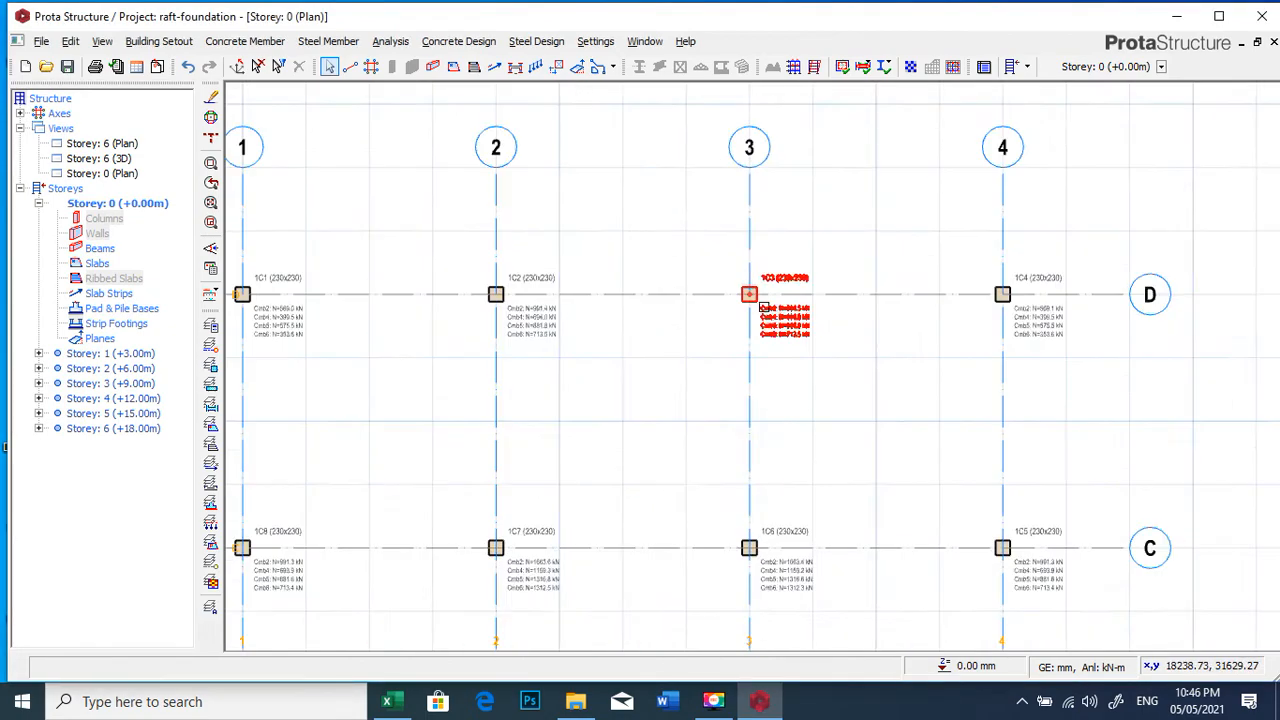
scroll(735, 295, "down", 2)
scroll(718, 228, "up", 5)
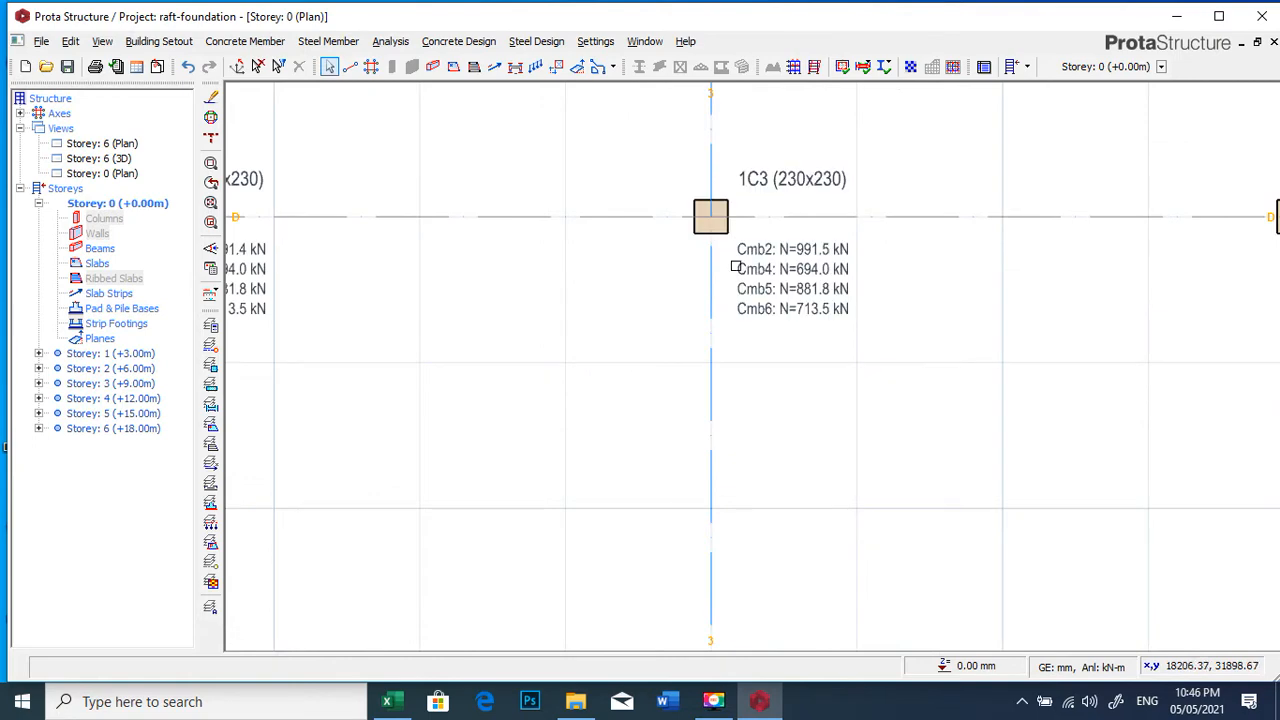
- Start a pad base at column 1C3 and calculate its design with 400 mm depth and 200 kN/m2 allowable soil stress
scroll(713, 238, "down", 2)
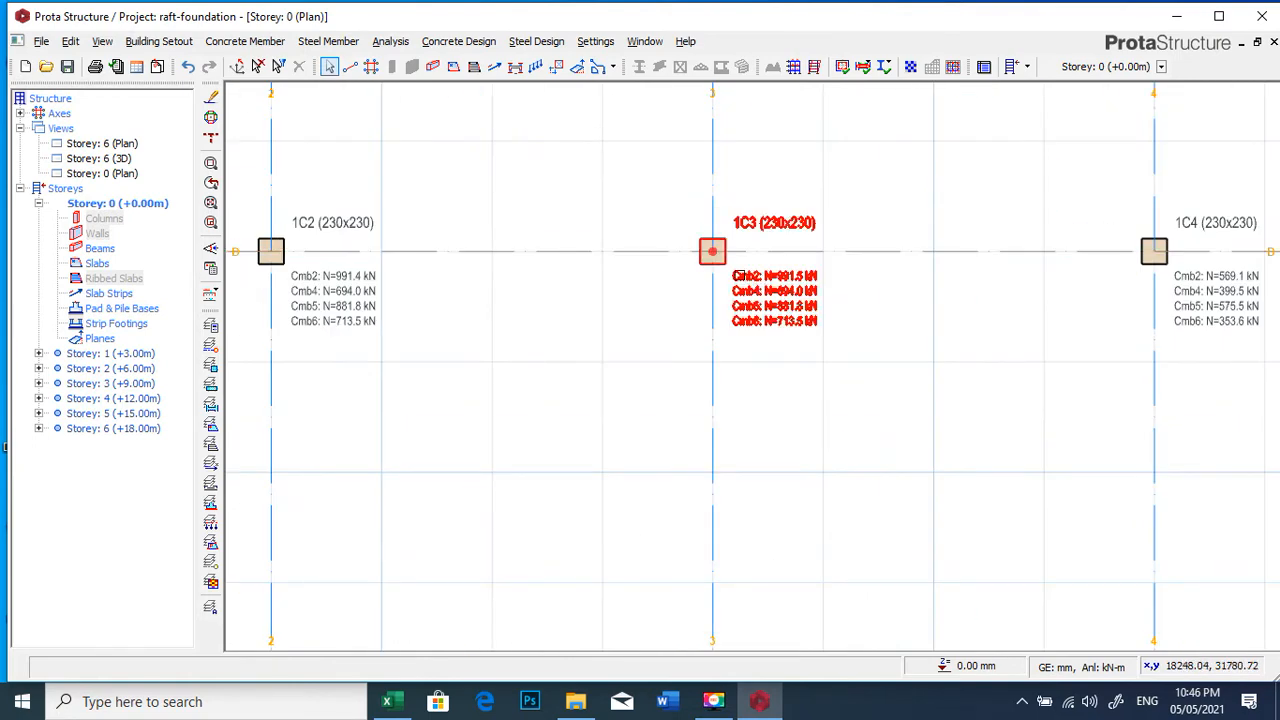
scroll(740, 275, "down", 3)
scroll(724, 241, "up", 1)
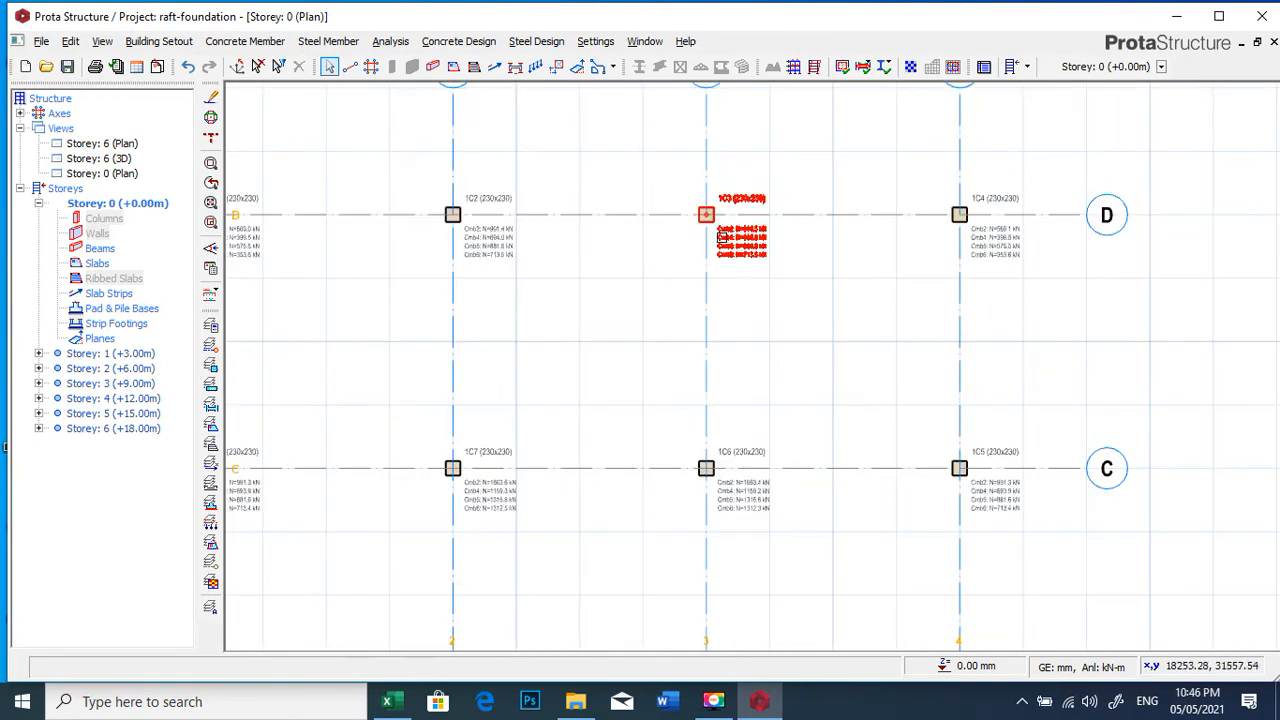
left_click(716, 232)
right_click(716, 216)
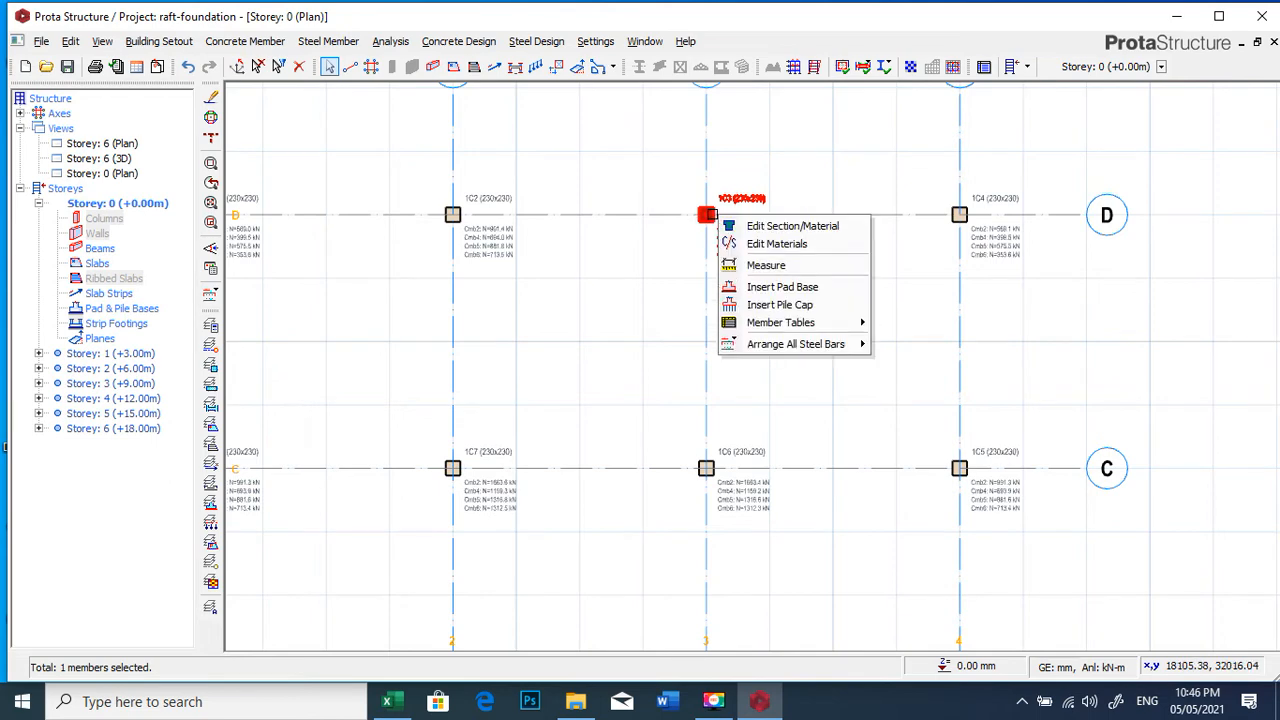
left_click(772, 288)
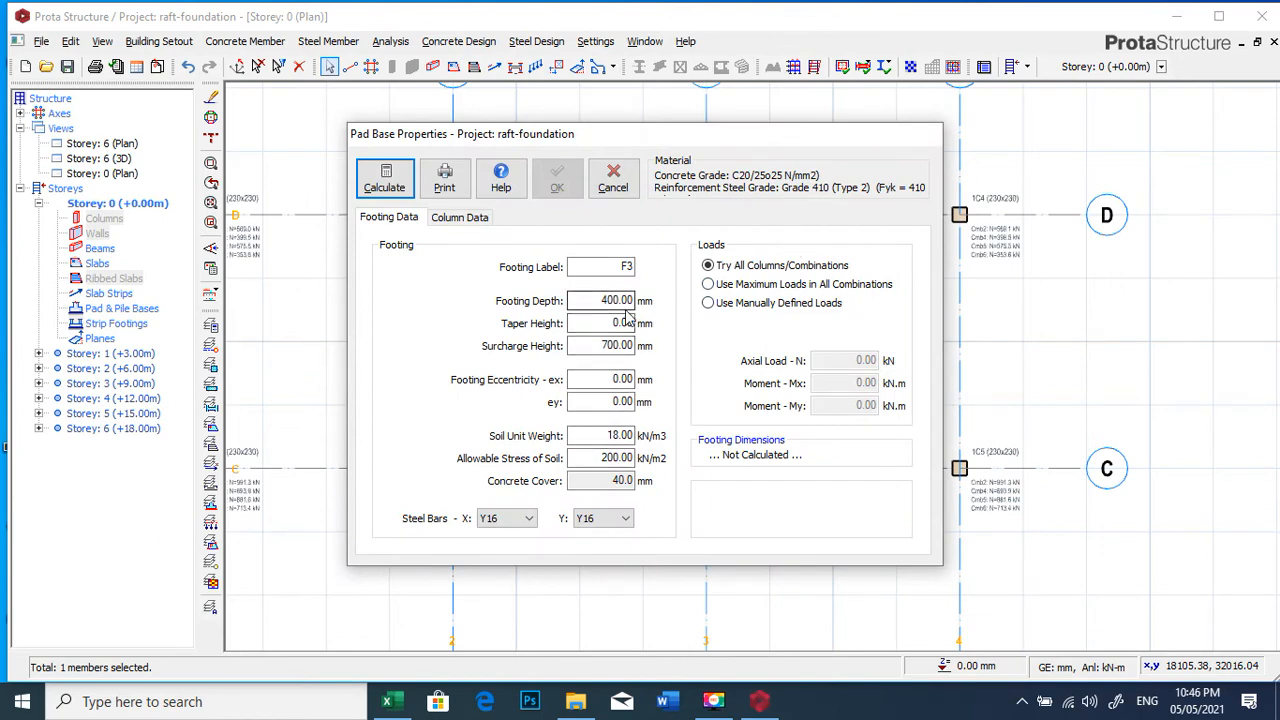
left_click(617, 458)
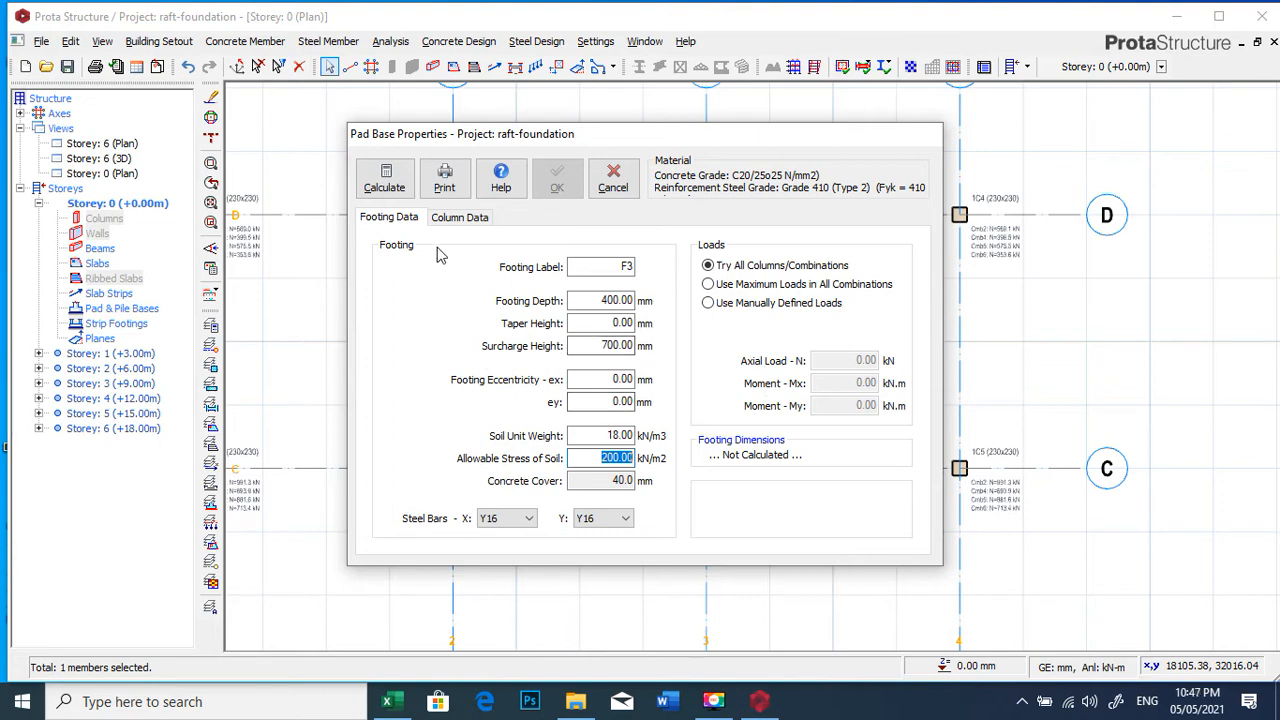
left_click(384, 178)
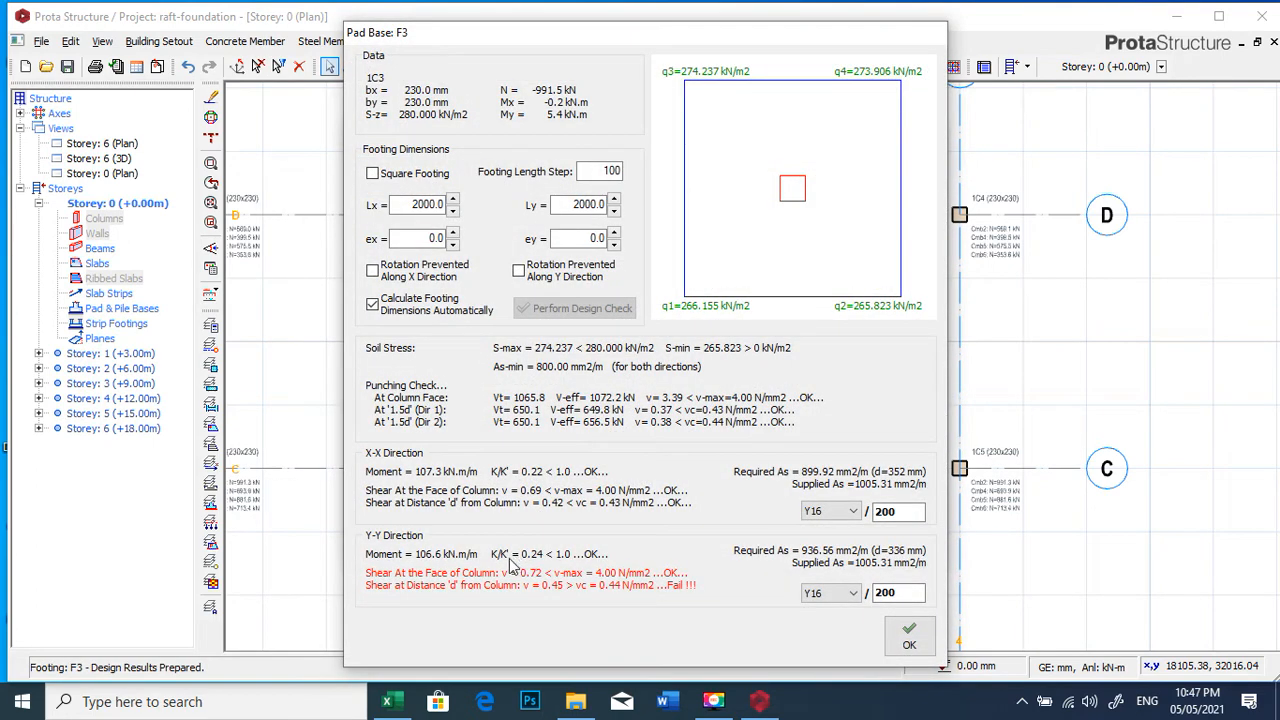
- Make the pad footing at column 1C3 square, enlarge it to 2400 x 2400 mm and accept the design
left_click(372, 174)
left_click(909, 636)
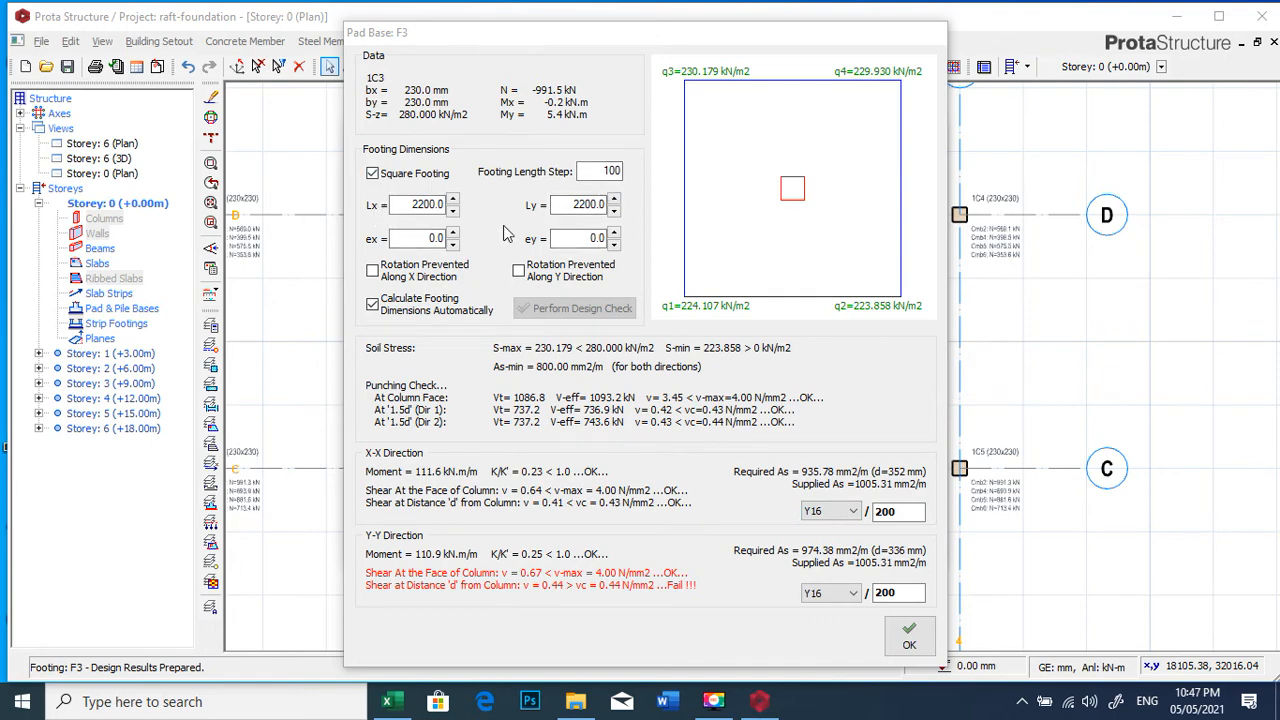
left_click(614, 199)
left_click(614, 199)
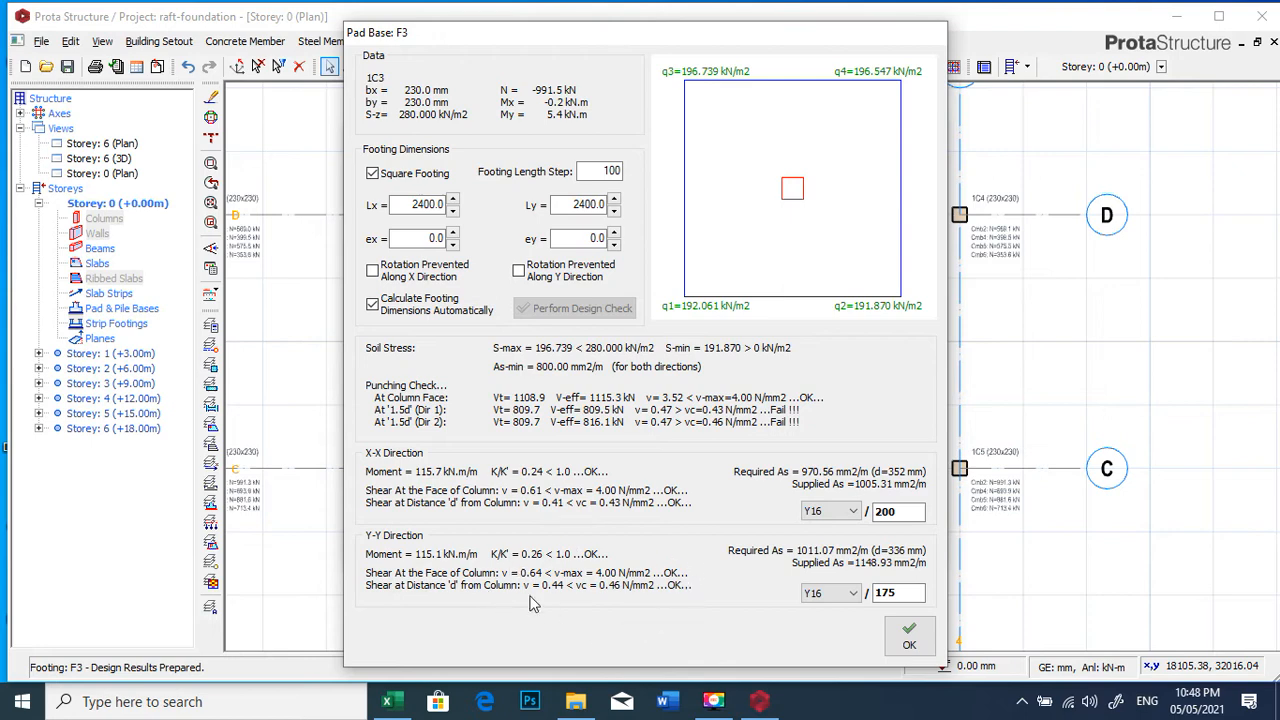
left_click(912, 640)
left_click(557, 180)
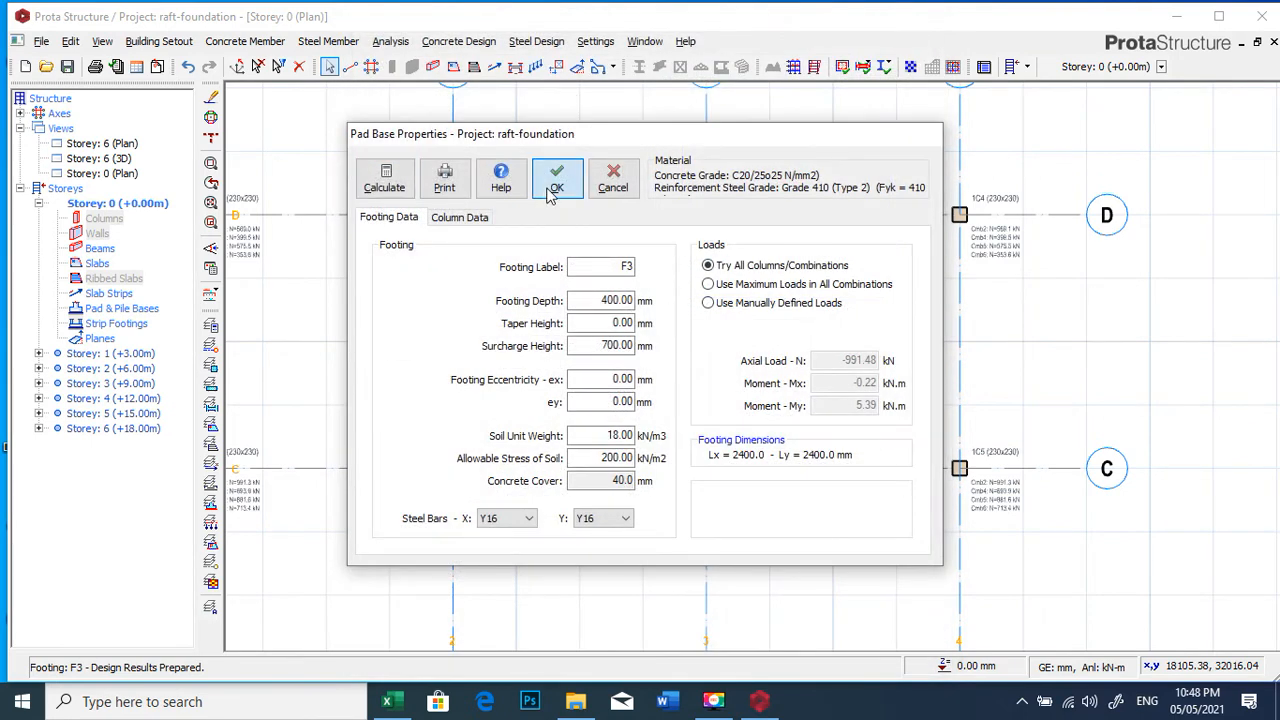
- Start a pad base at interior column 1C6 and calculate its design with the default footing data
scroll(713, 356, "down", 1)
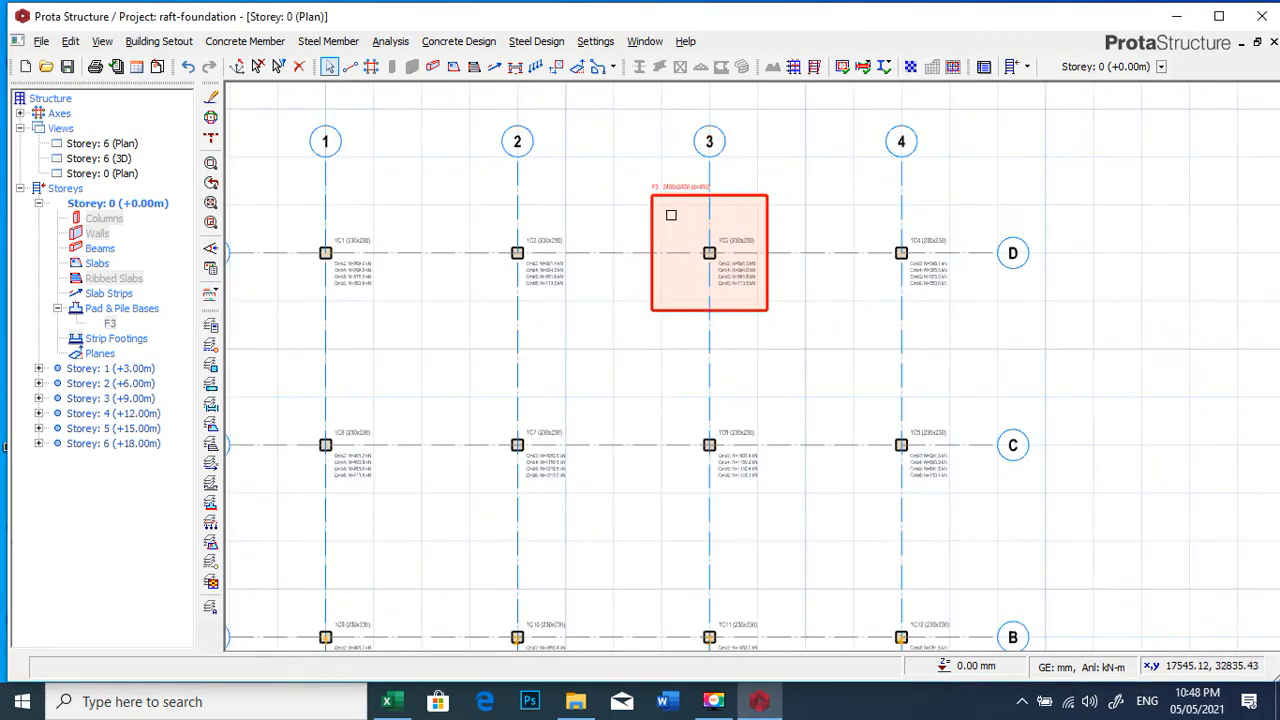
scroll(766, 217, "up", 2)
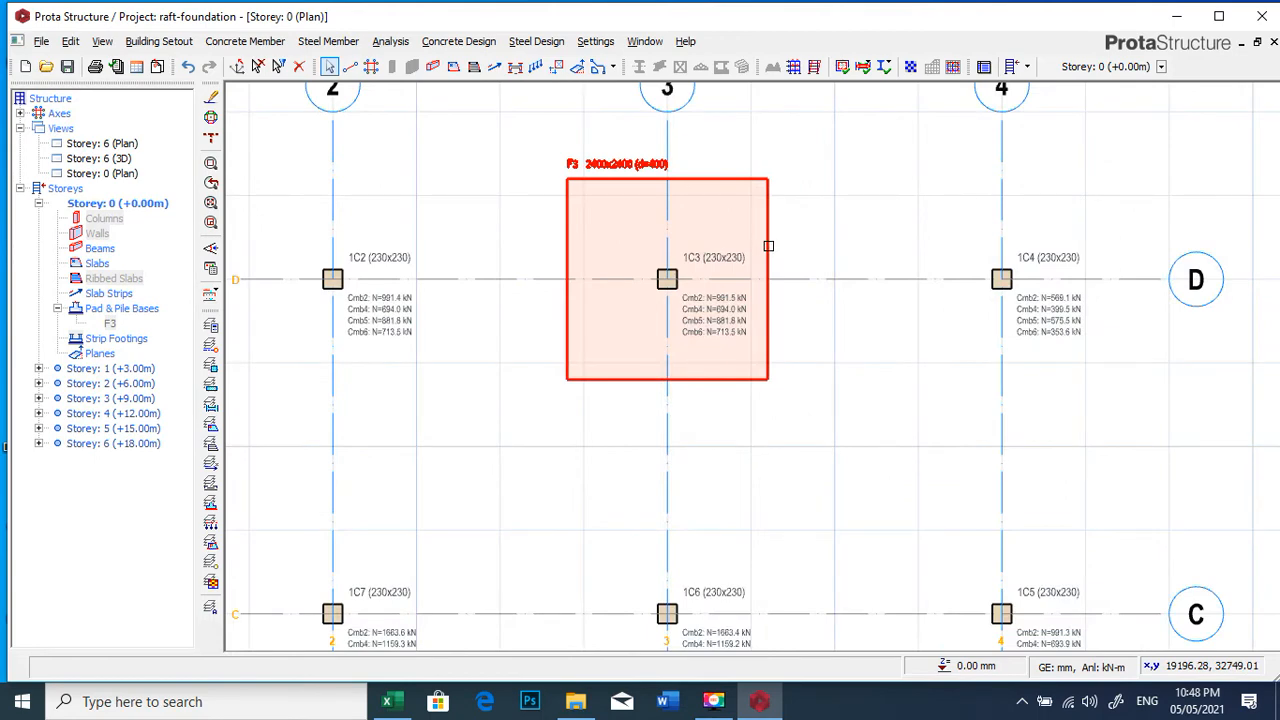
scroll(766, 246, "down", 1)
scroll(692, 208, "up", 1)
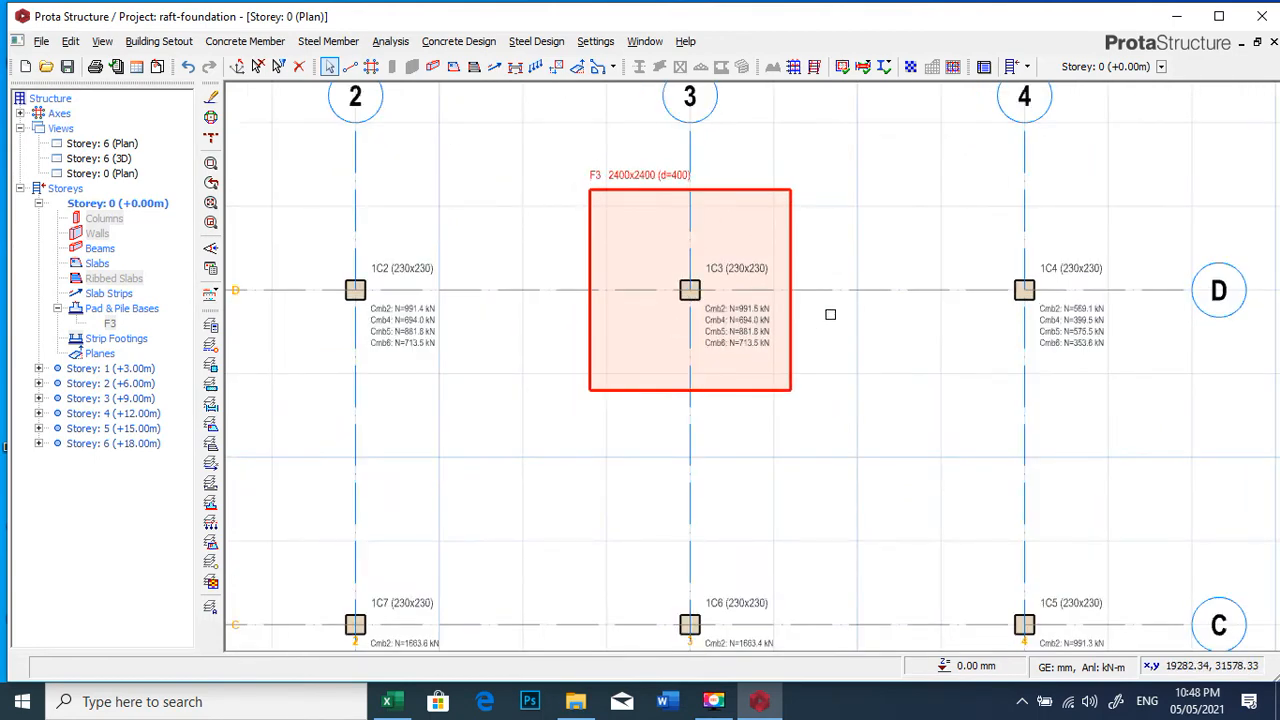
scroll(837, 294, "down", 1)
scroll(773, 514, "up", 2)
scroll(734, 369, "up", 1)
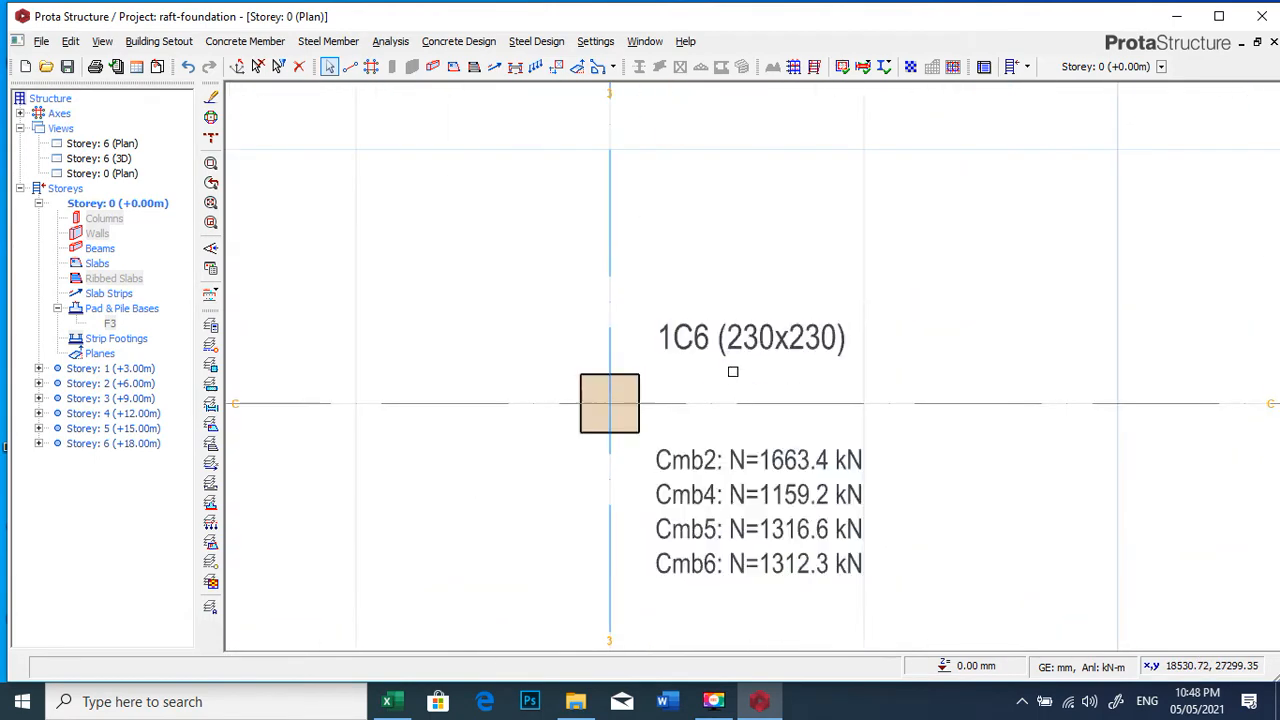
scroll(709, 360, "down", 1)
scroll(643, 351, "up", 2)
left_click(639, 339)
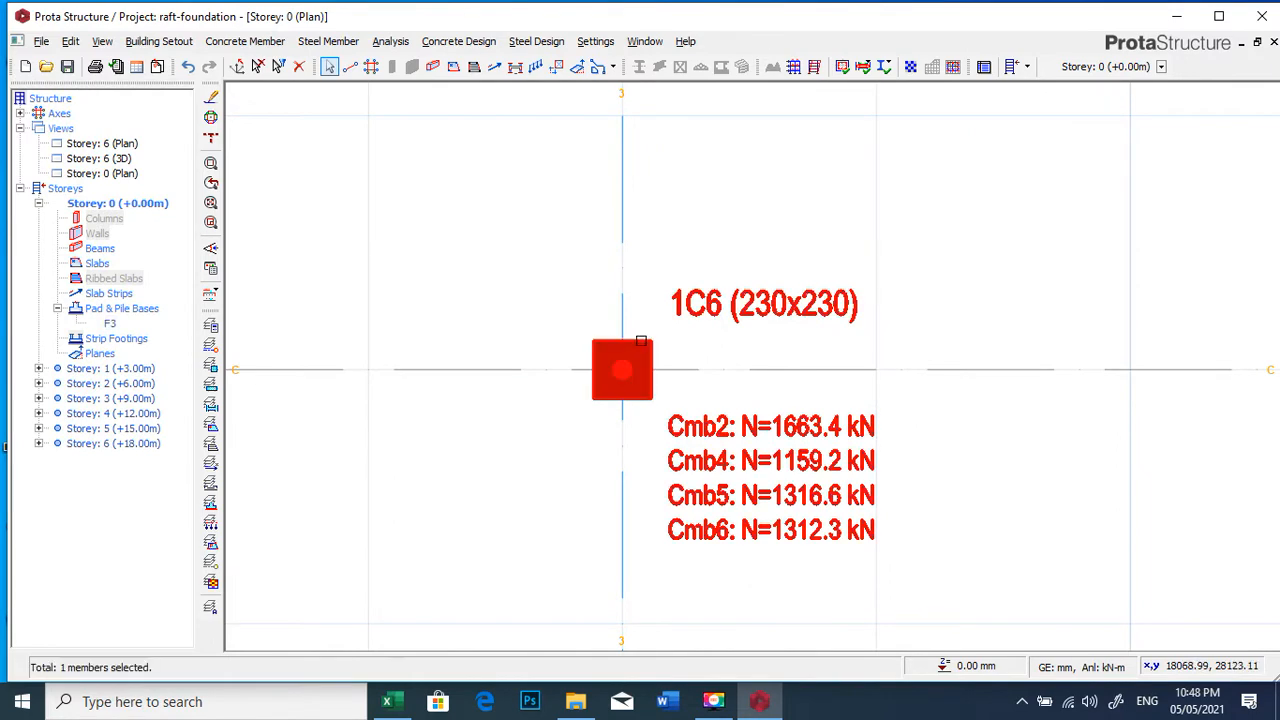
right_click(645, 341)
left_click(711, 418)
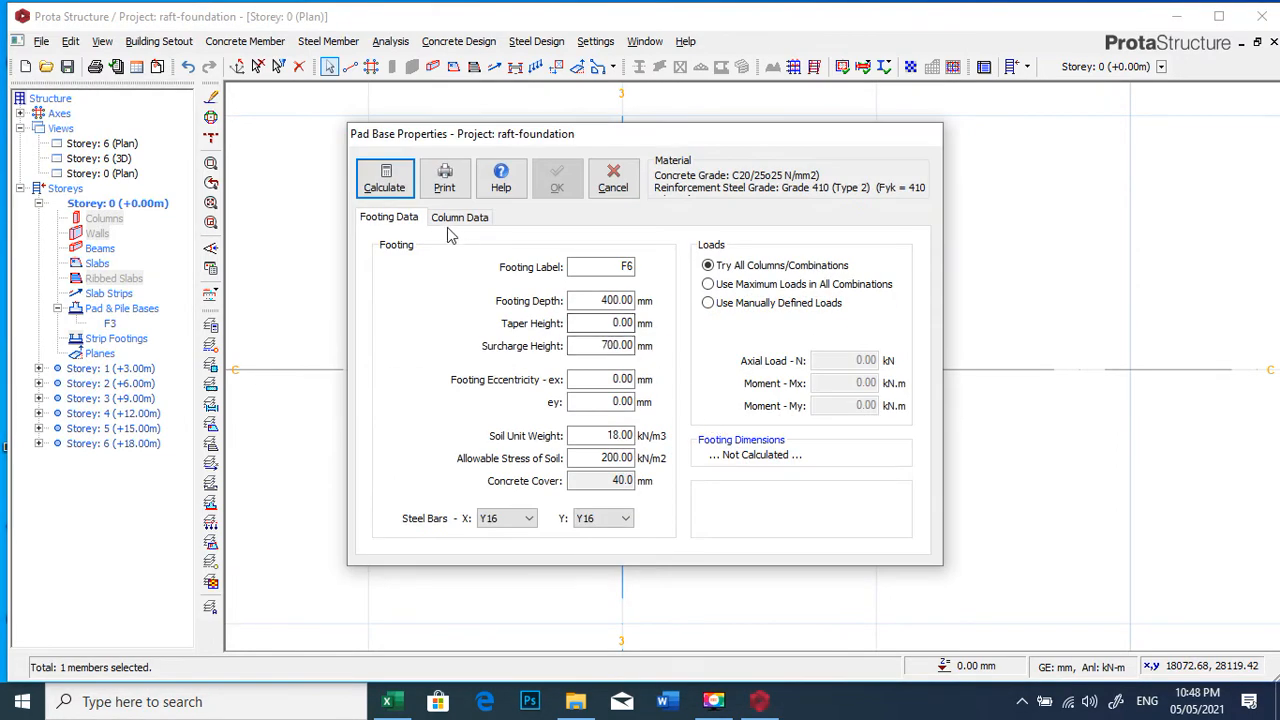
left_click(390, 182)
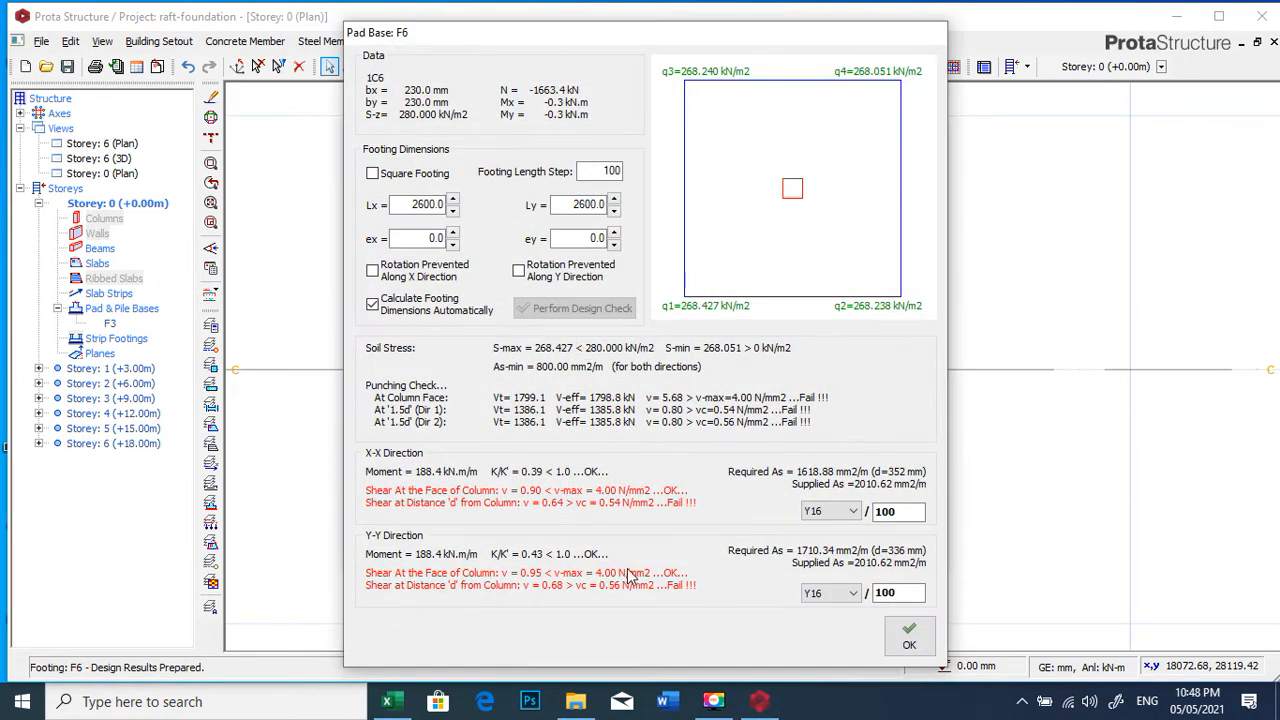
- Make the pad footing at column 1C6 square, adjust its size to 4300 x 4300 mm and accept the design
left_click(372, 173)
left_click(614, 200)
left_click(614, 200)
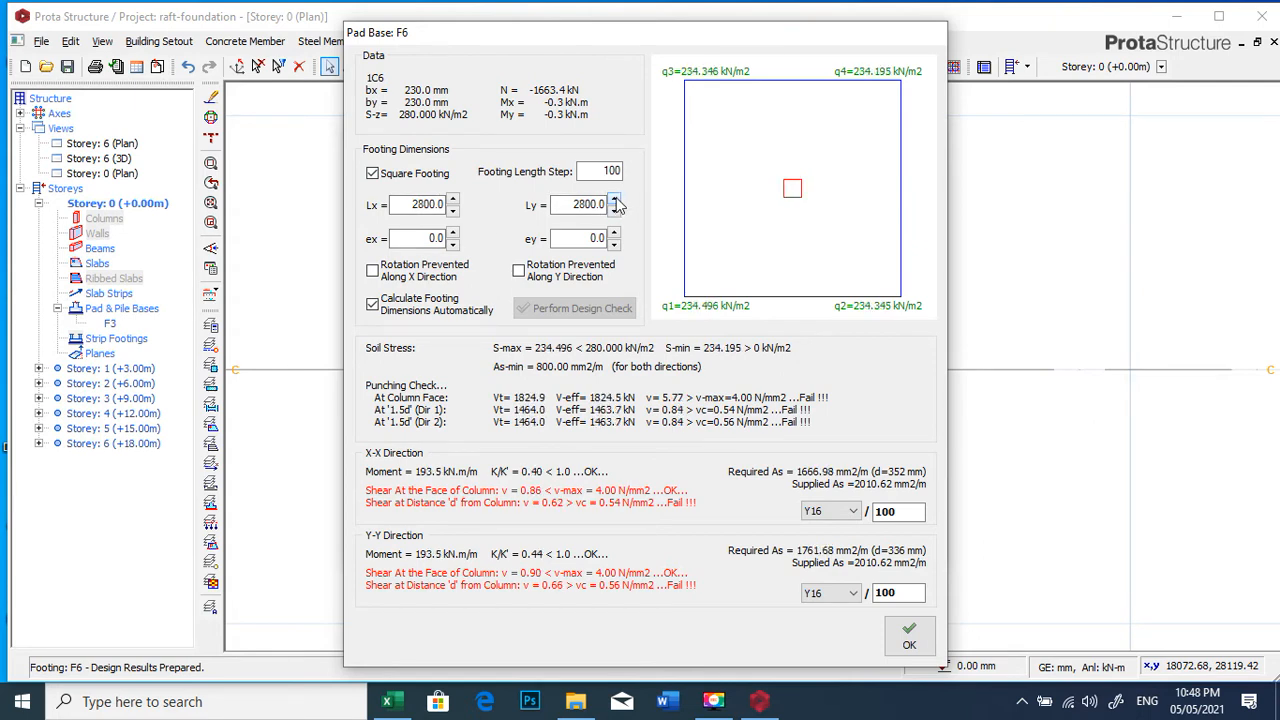
left_click(614, 200)
left_click(614, 200)
left_click(614, 200)
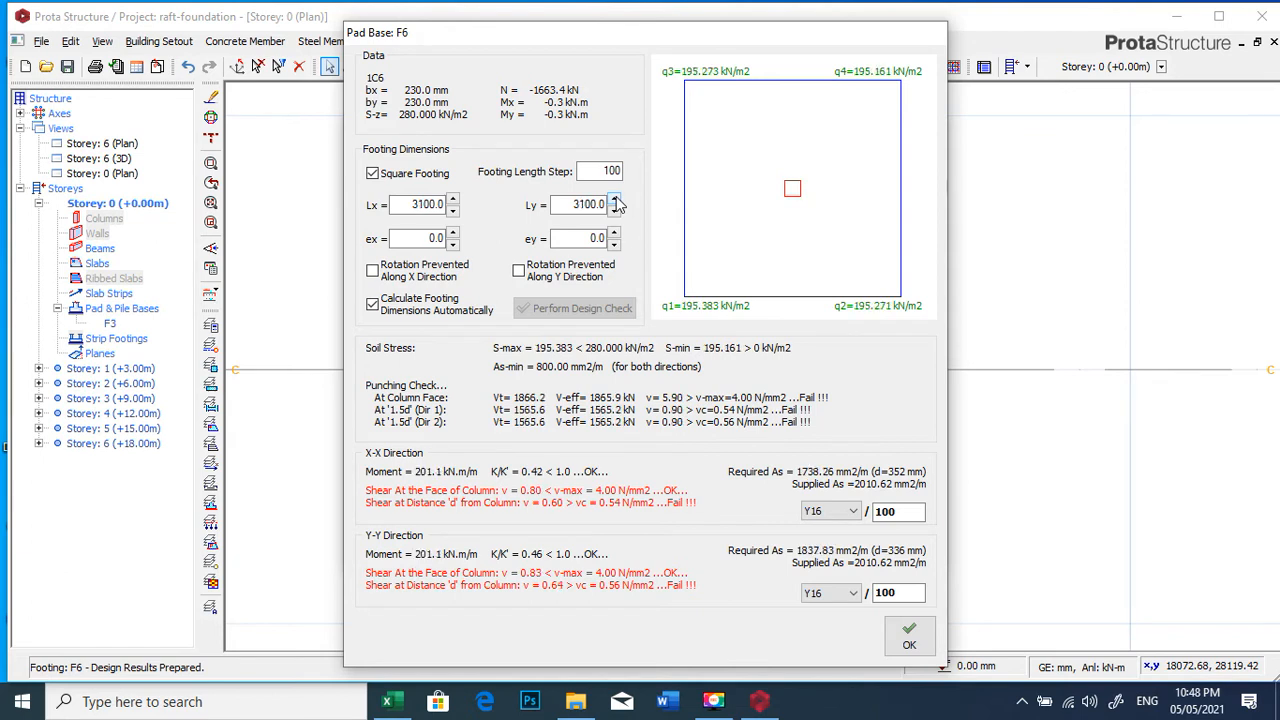
left_click(614, 200)
left_click(614, 200)
left_click(614, 200)
left_click(614, 200)
left_click(614, 200)
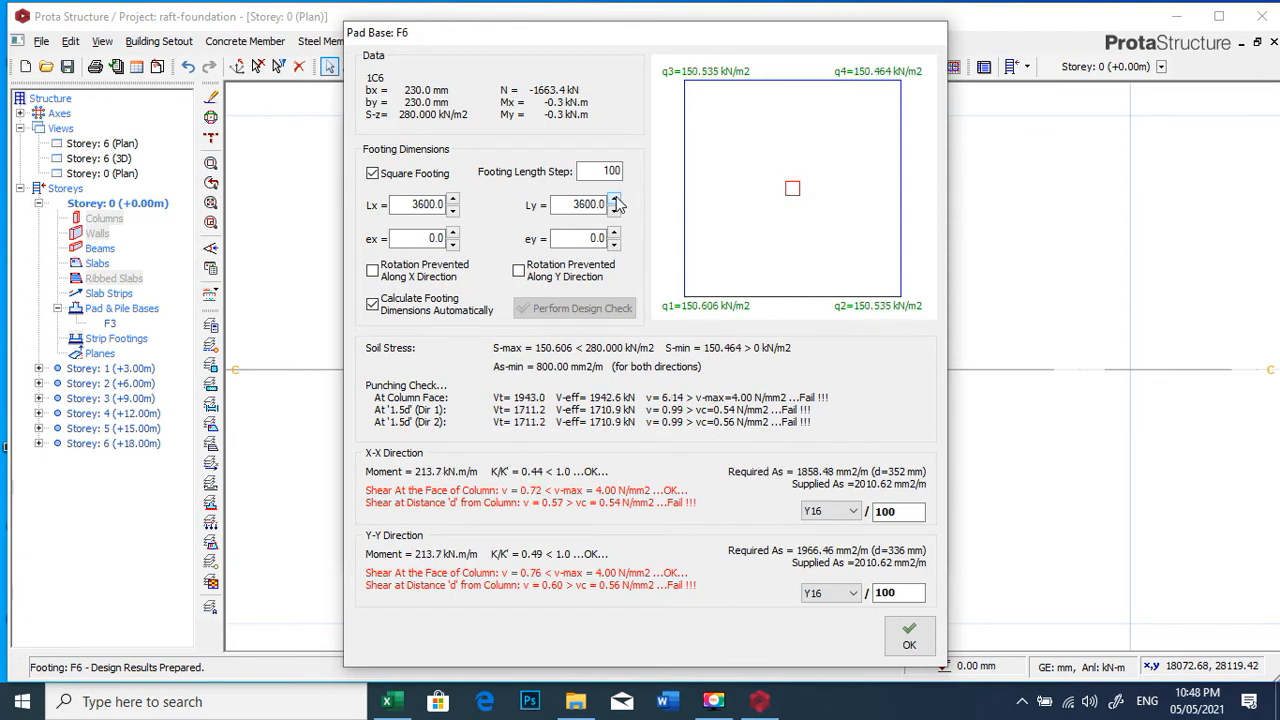
left_click(614, 200)
left_click(614, 200)
left_click(614, 200)
left_click(614, 200)
left_click(614, 200)
left_click(614, 200)
left_click(614, 200)
left_click(614, 200)
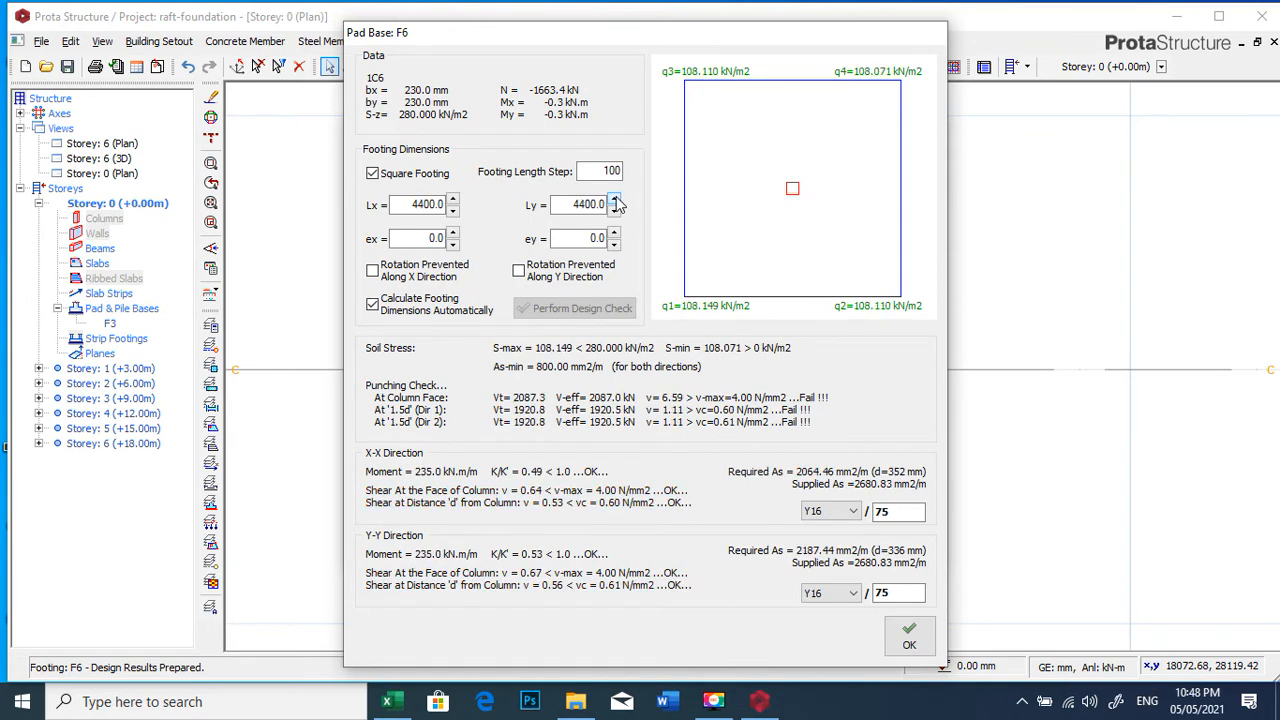
left_click(614, 211)
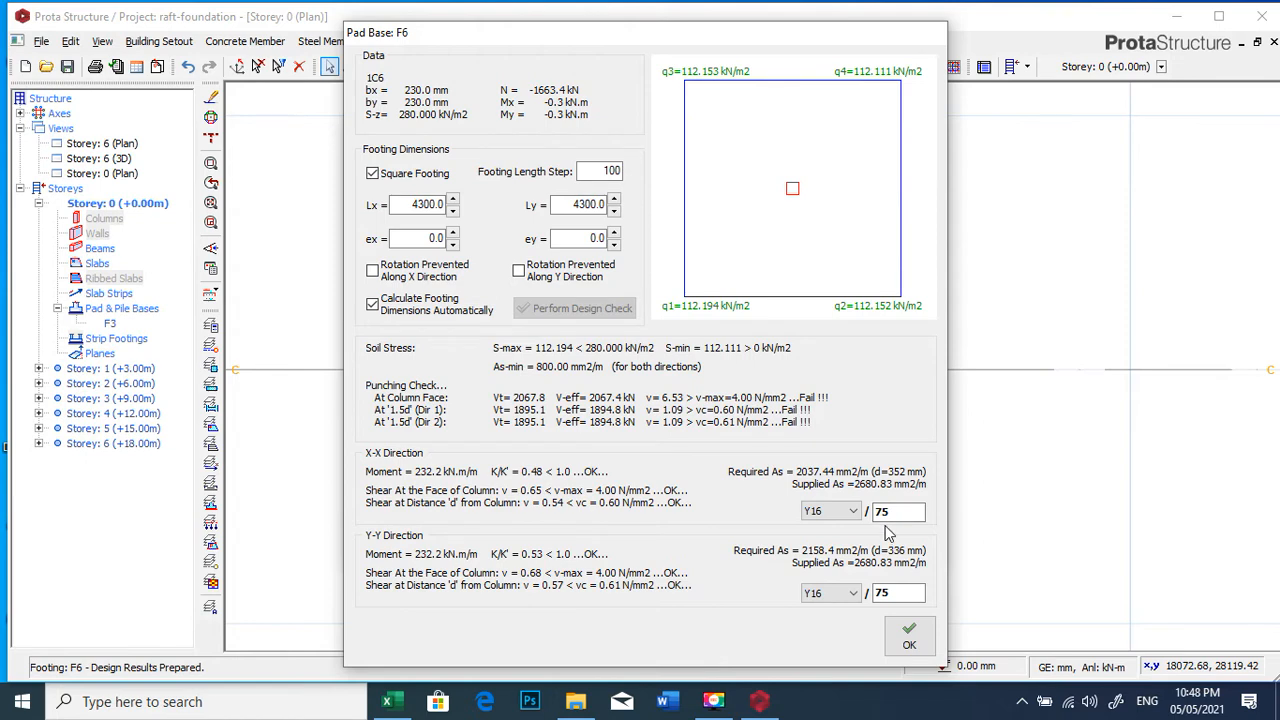
left_click(908, 637)
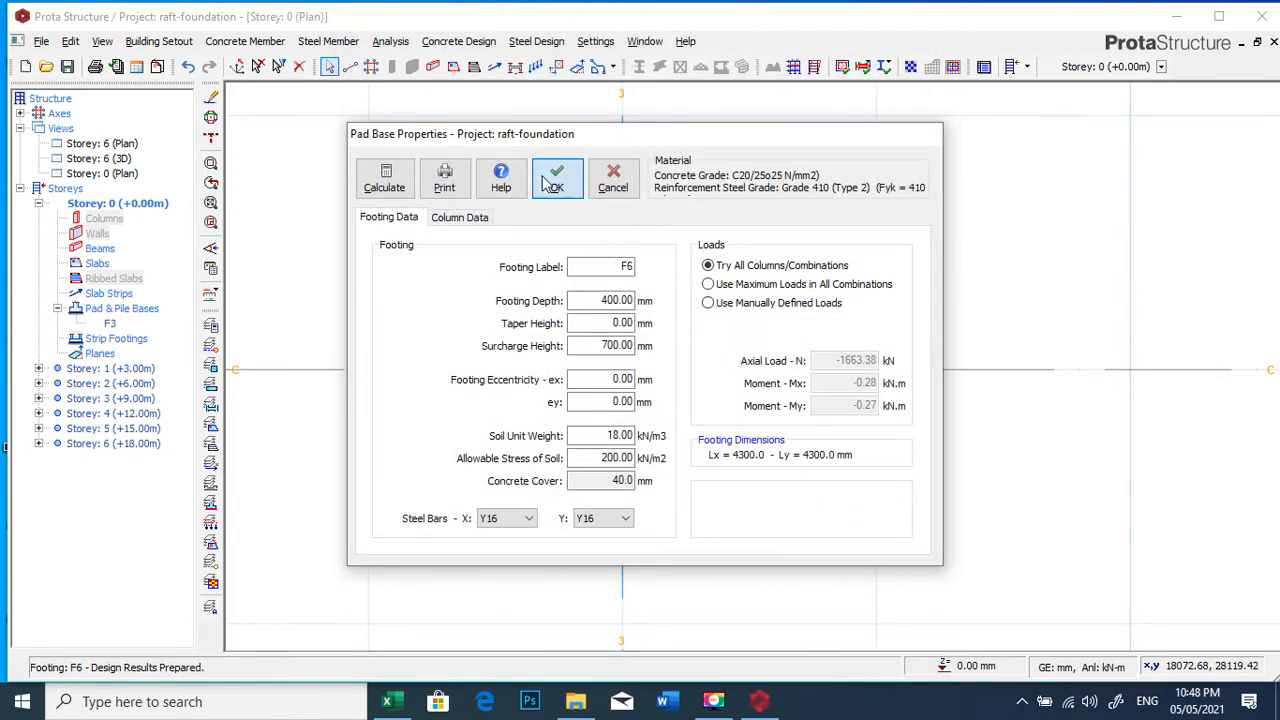
- Compare the sizes of the pad footings at columns 1C3 and 1C6 and their spacing to each other and neighbouring columns
scroll(714, 343, "down", 4)
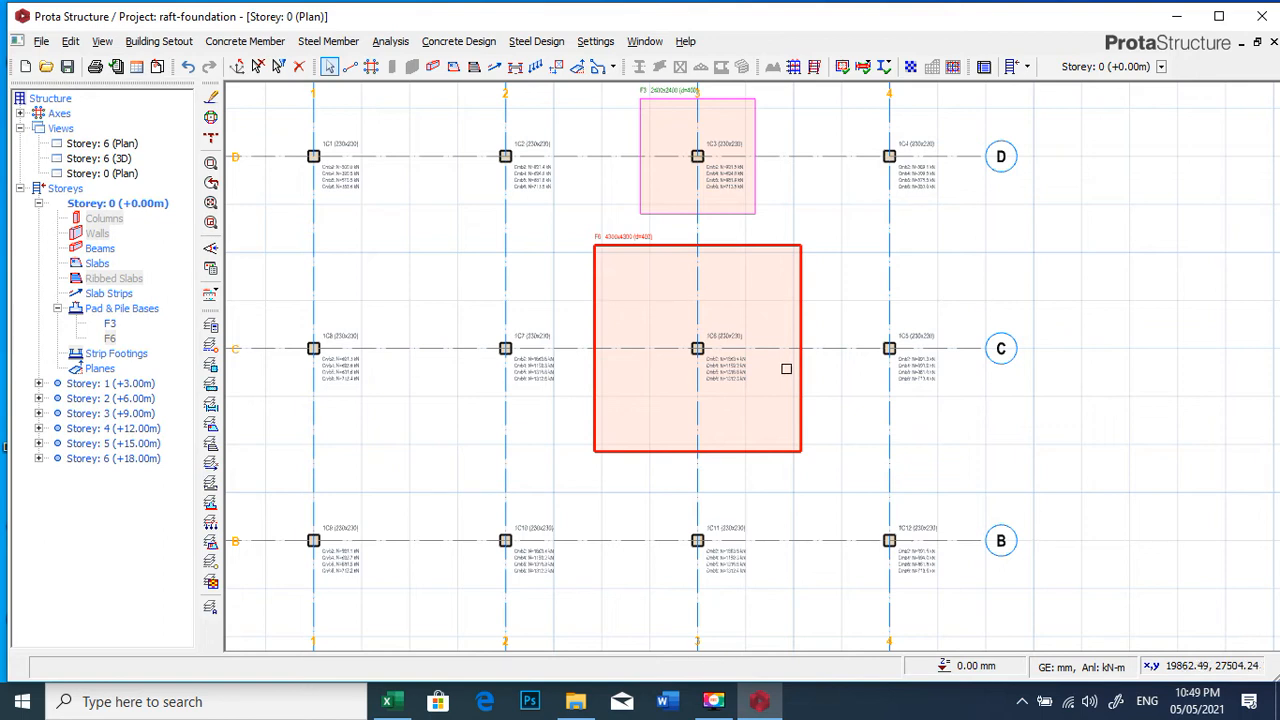
scroll(793, 290, "down", 3)
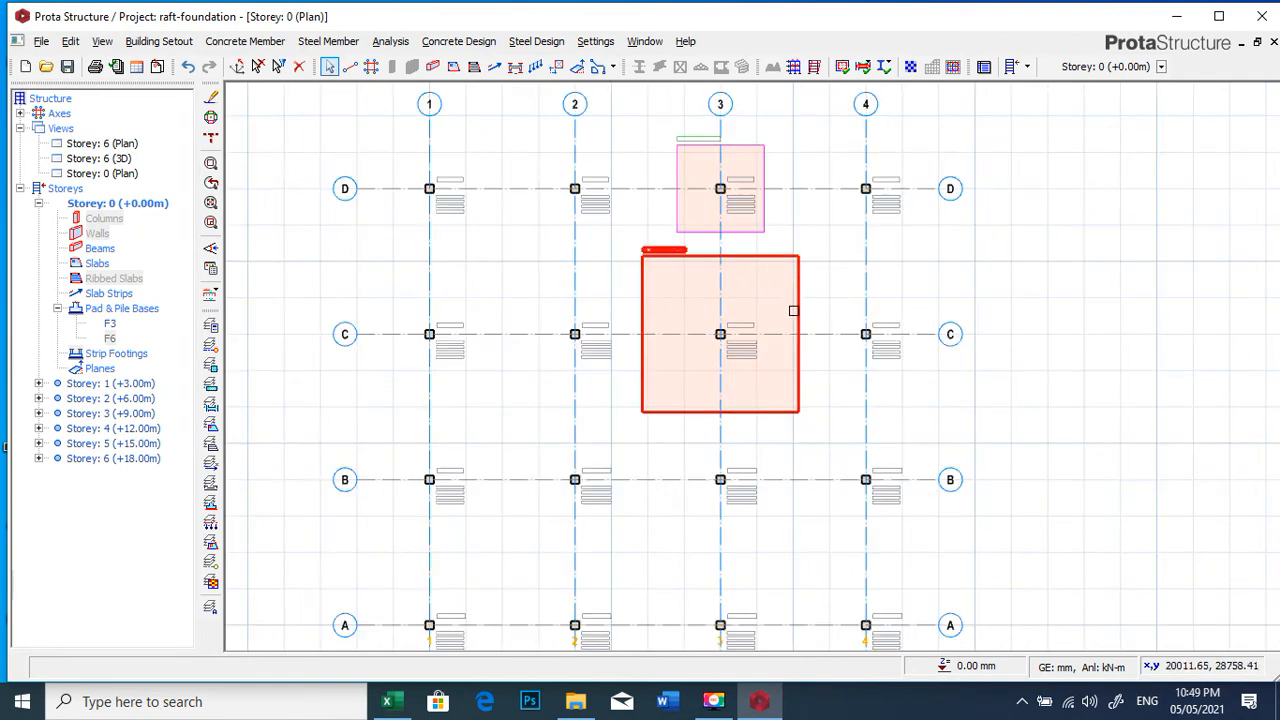
scroll(757, 237, "up", 5)
scroll(760, 283, "up", 2)
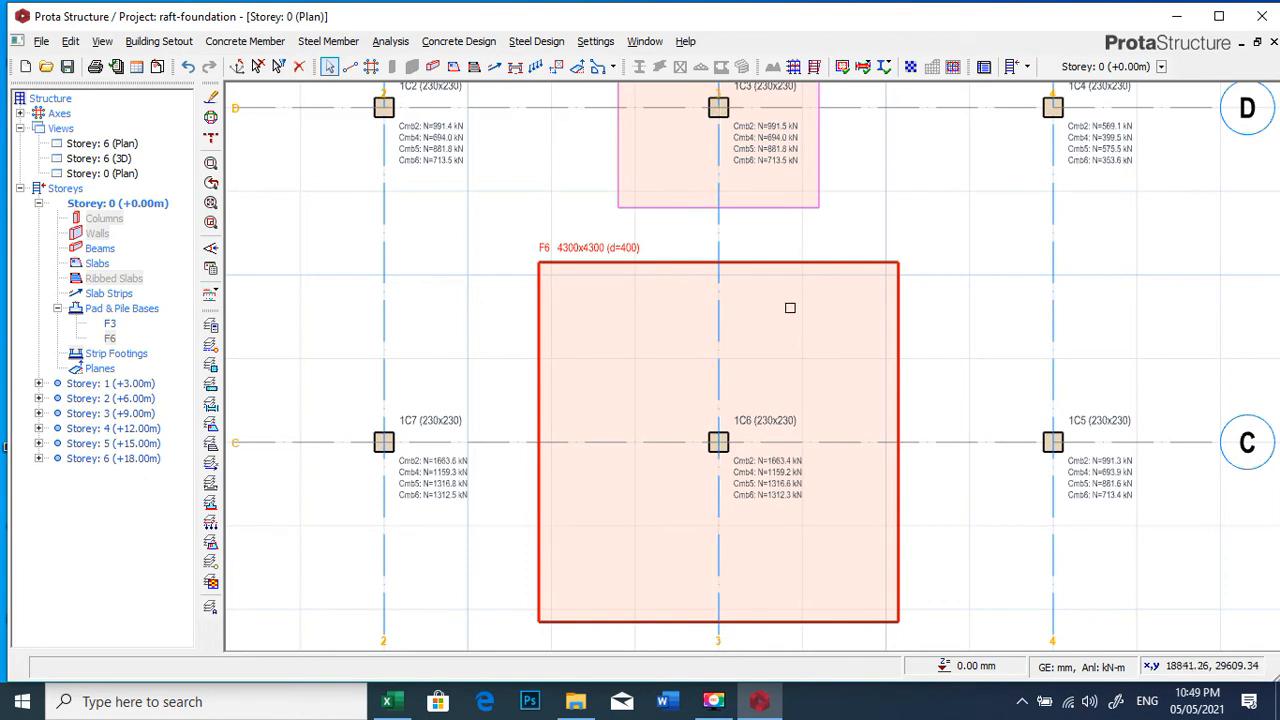
scroll(806, 260, "down", 1)
mouse_move(884, 317)
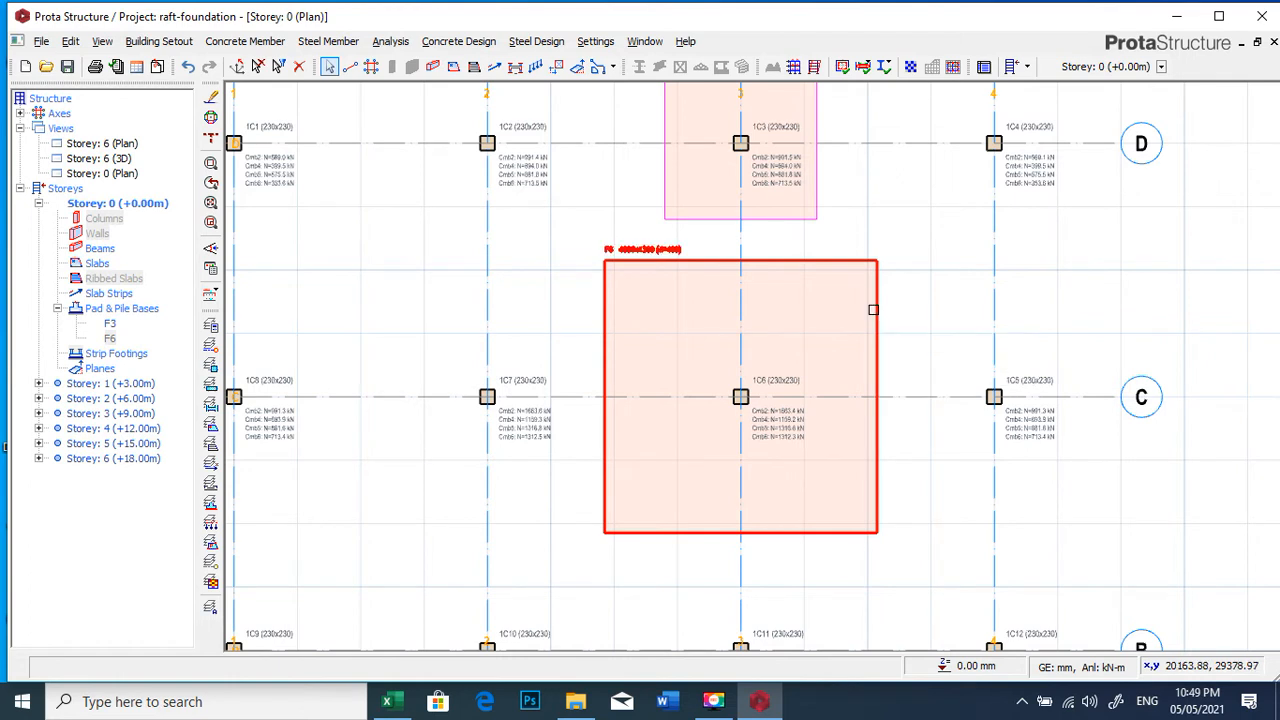
scroll(873, 309, "down", 1)
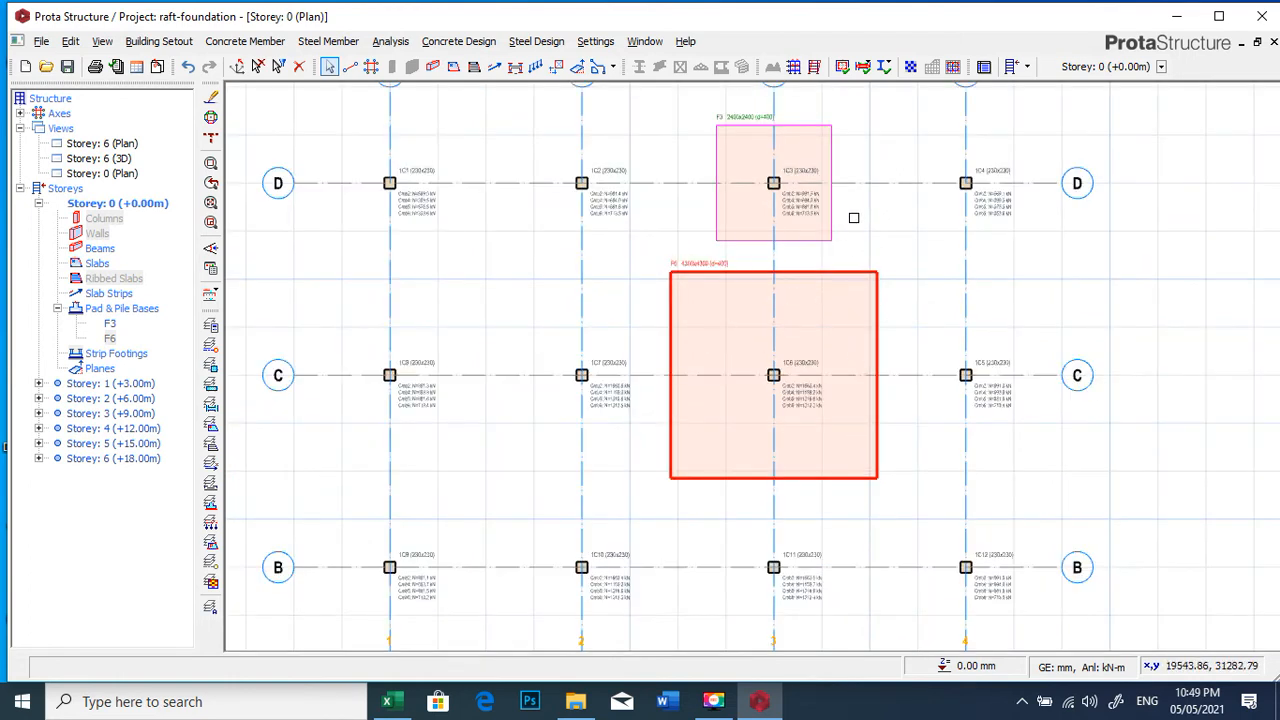
scroll(871, 237, "up", 1)
scroll(854, 329, "down", 1)
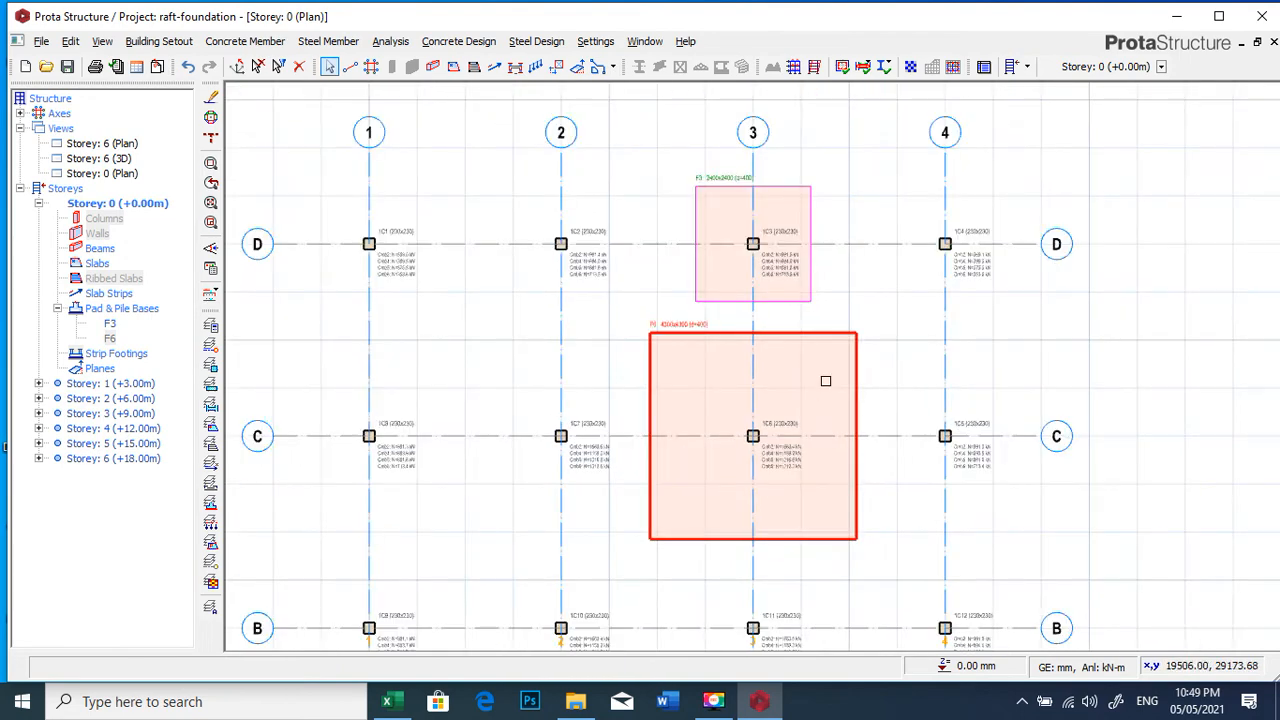
scroll(818, 330, "up", 1)
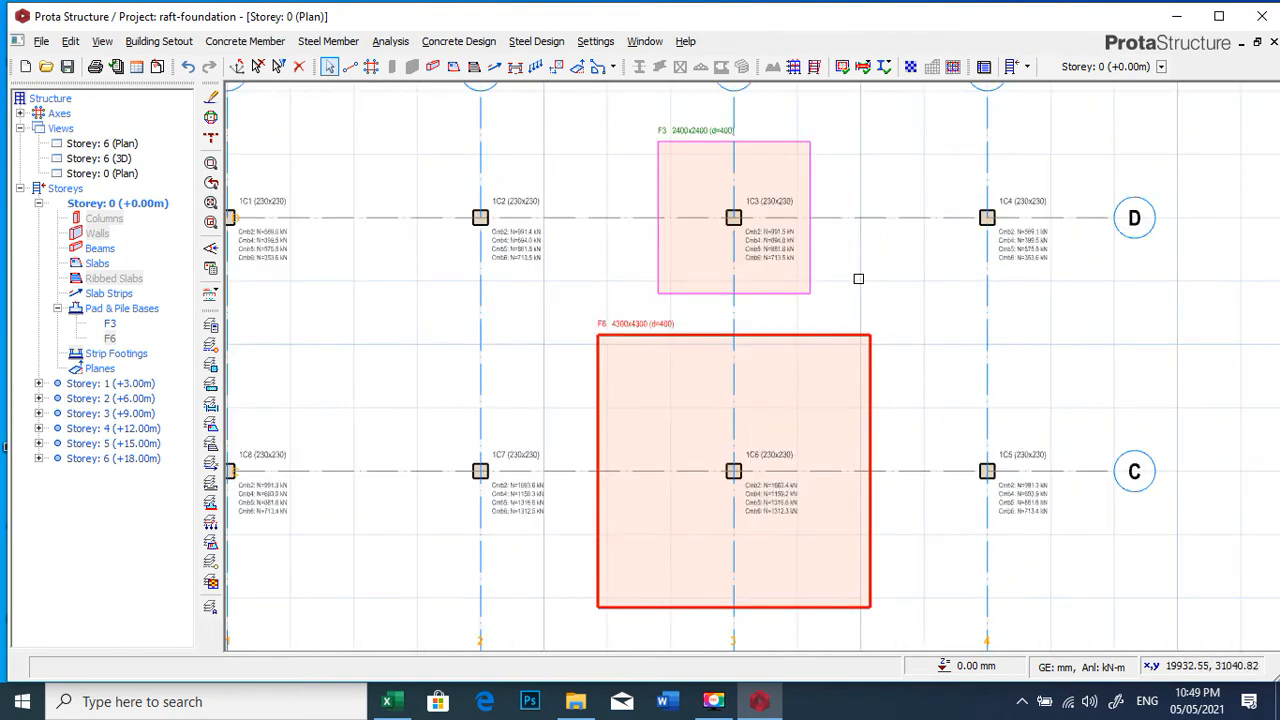
- Delete the trial pad footings at columns 1C3 and 1C6
left_click_drag(858, 279, 789, 312)
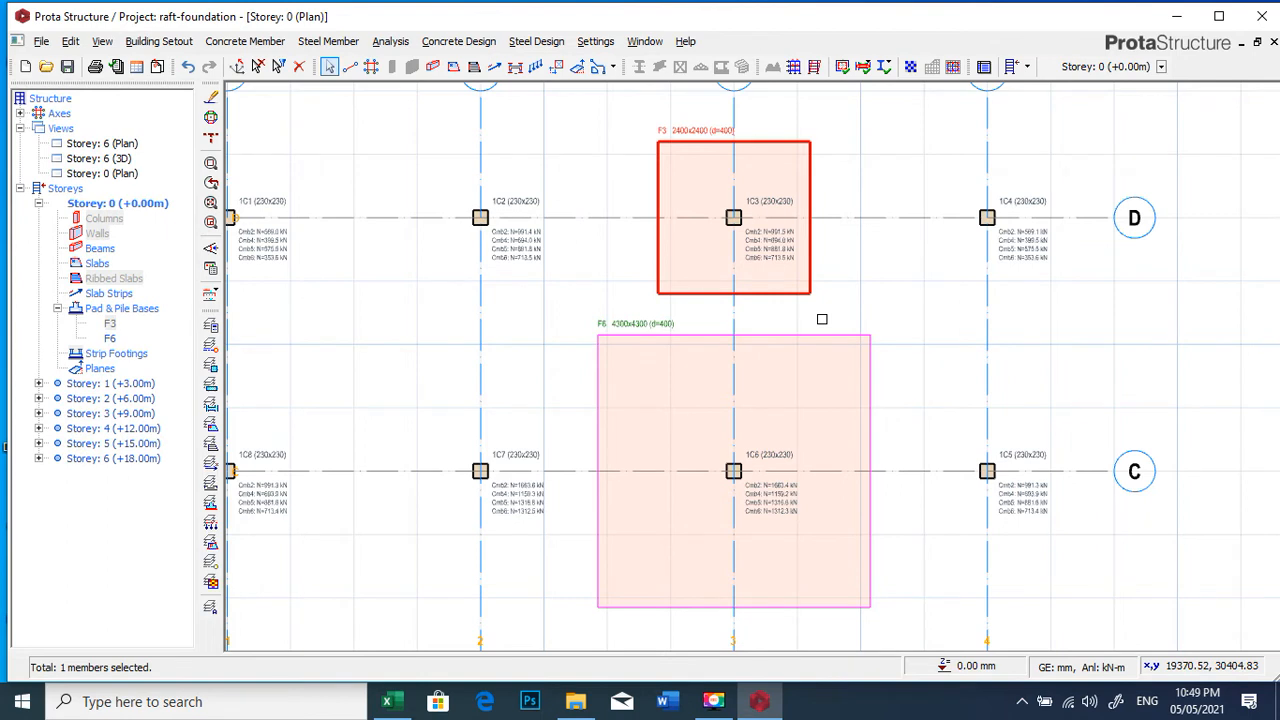
key("Delete")
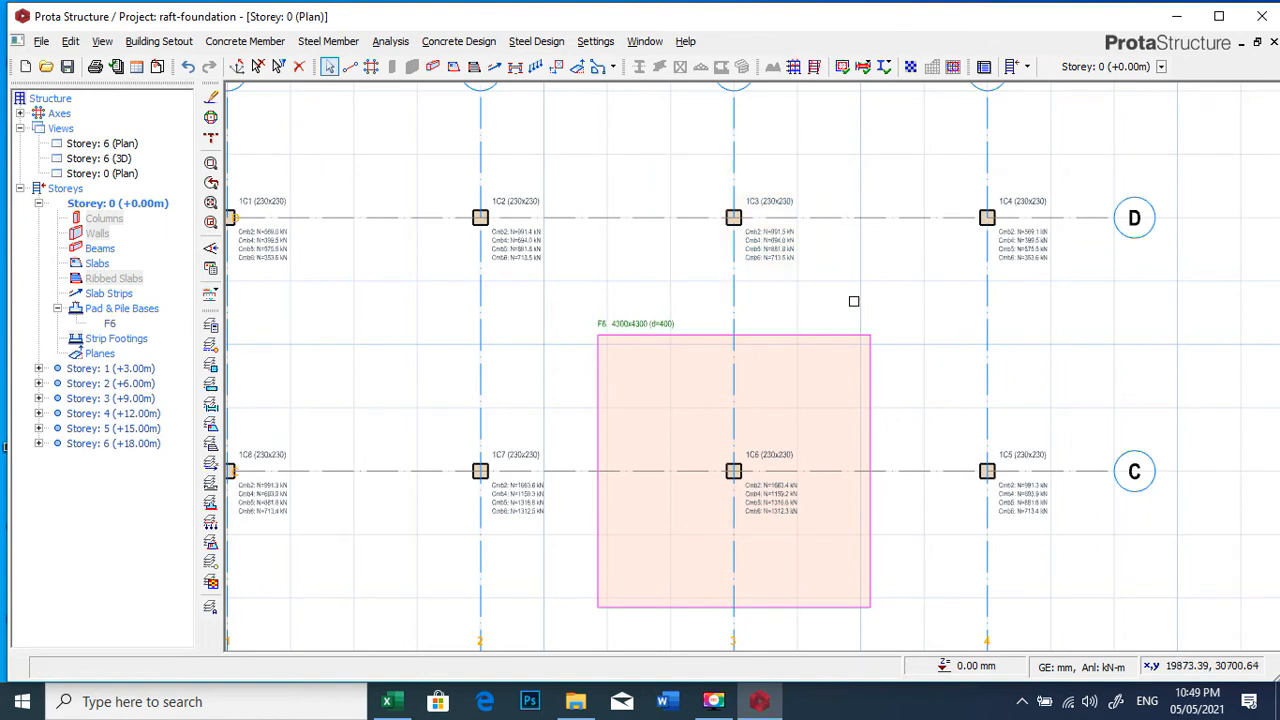
left_click_drag(922, 306, 823, 378)
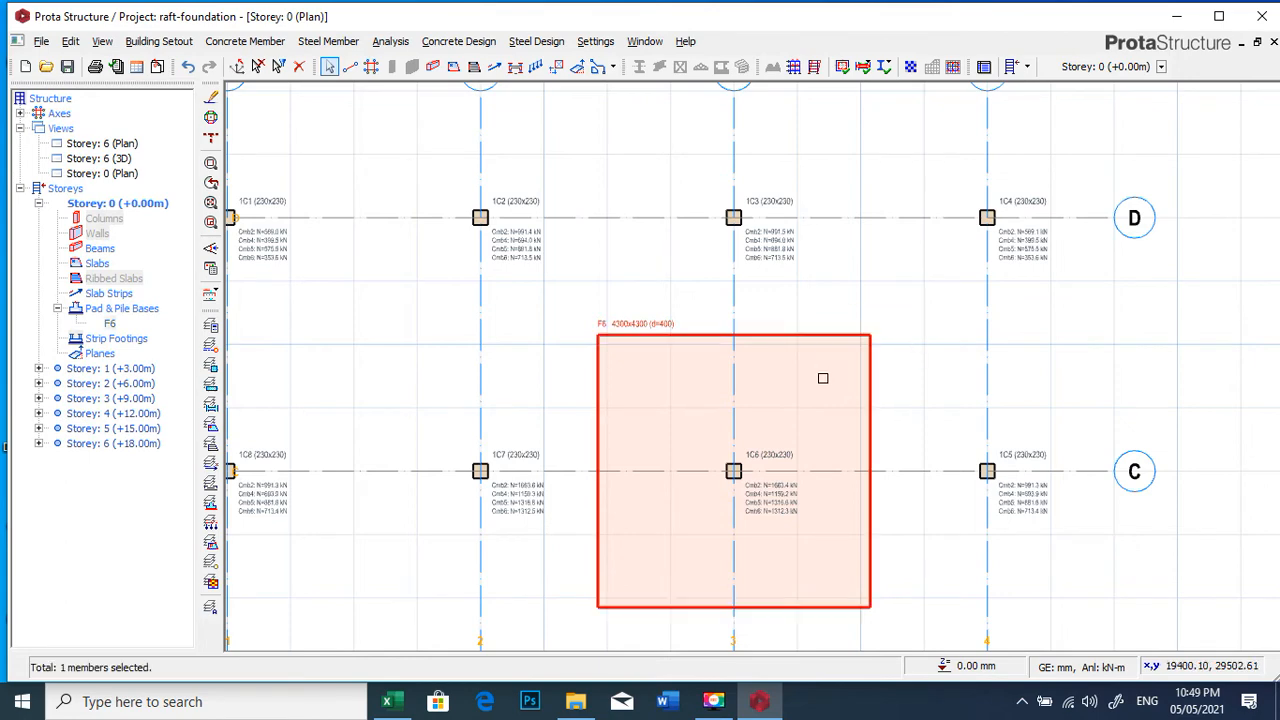
key("Delete")
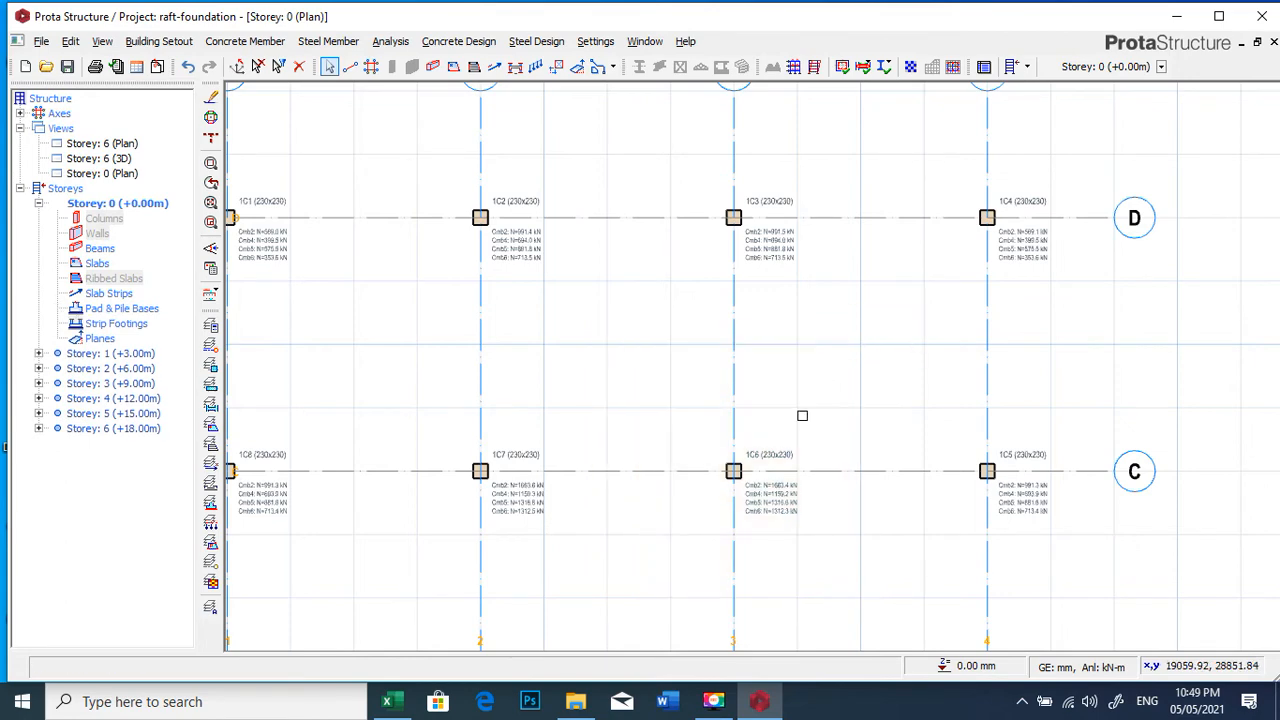
scroll(802, 415, "down", 5)
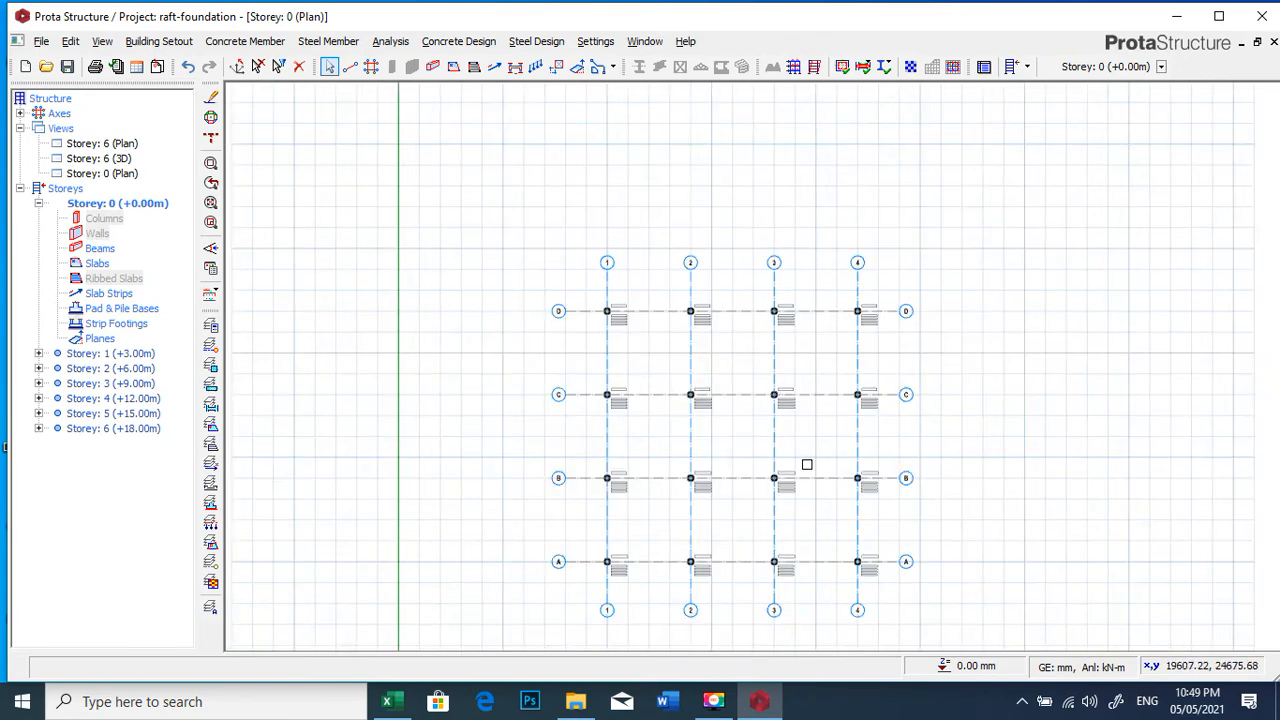
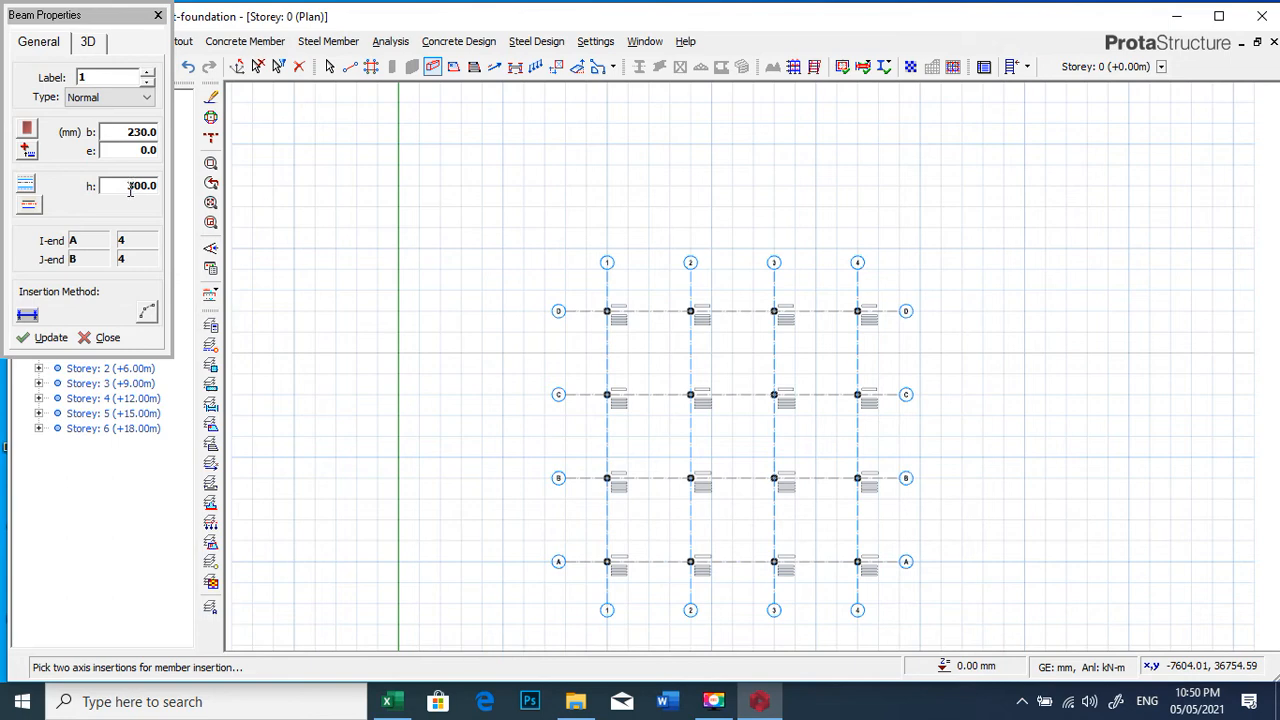
- Set the beam depth to 1200 mm and insert 230 mm wide beams along axes D, C, B and A between axes 1 and 4
left_click_drag(127, 188, 157, 190)
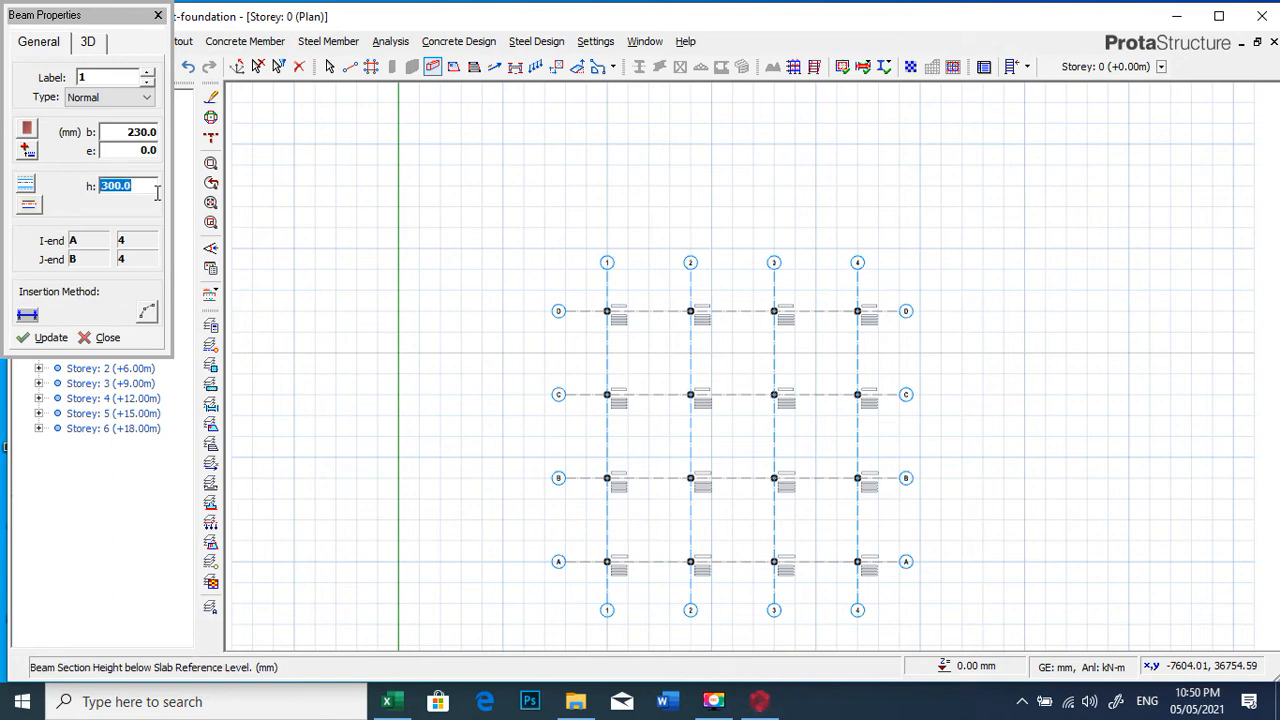
type("1200")
left_click(607, 310)
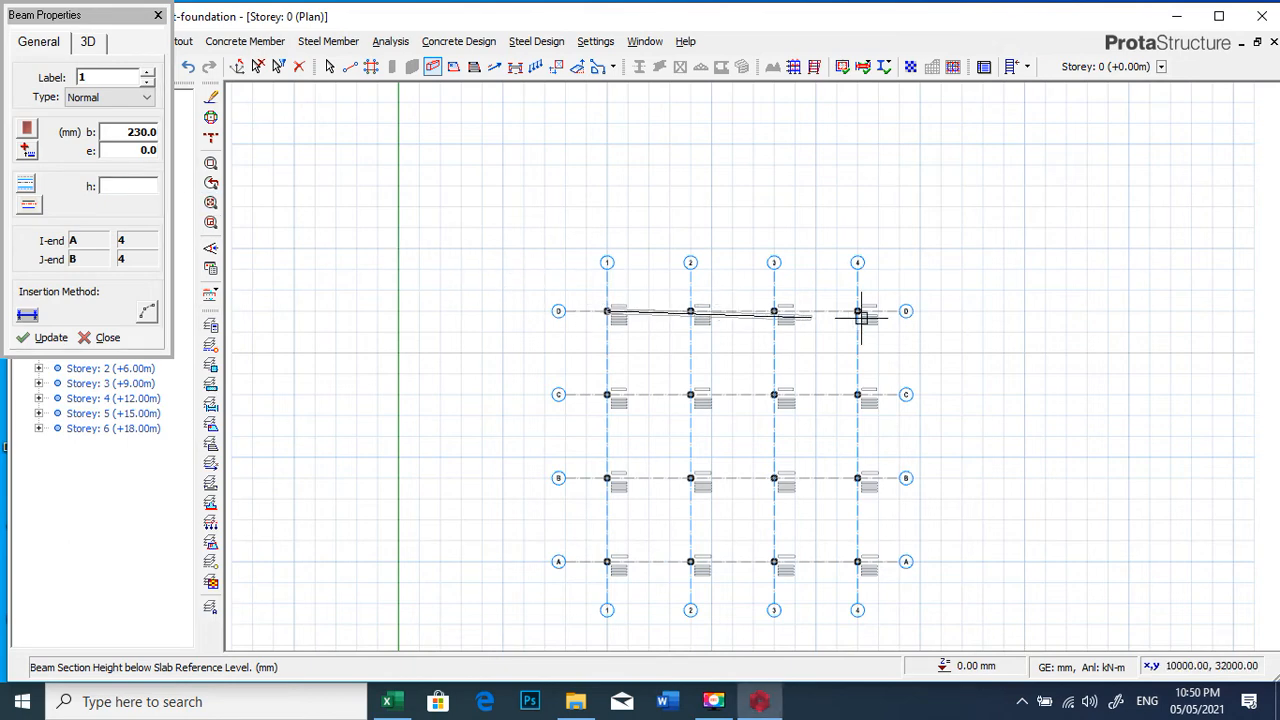
left_click(872, 310)
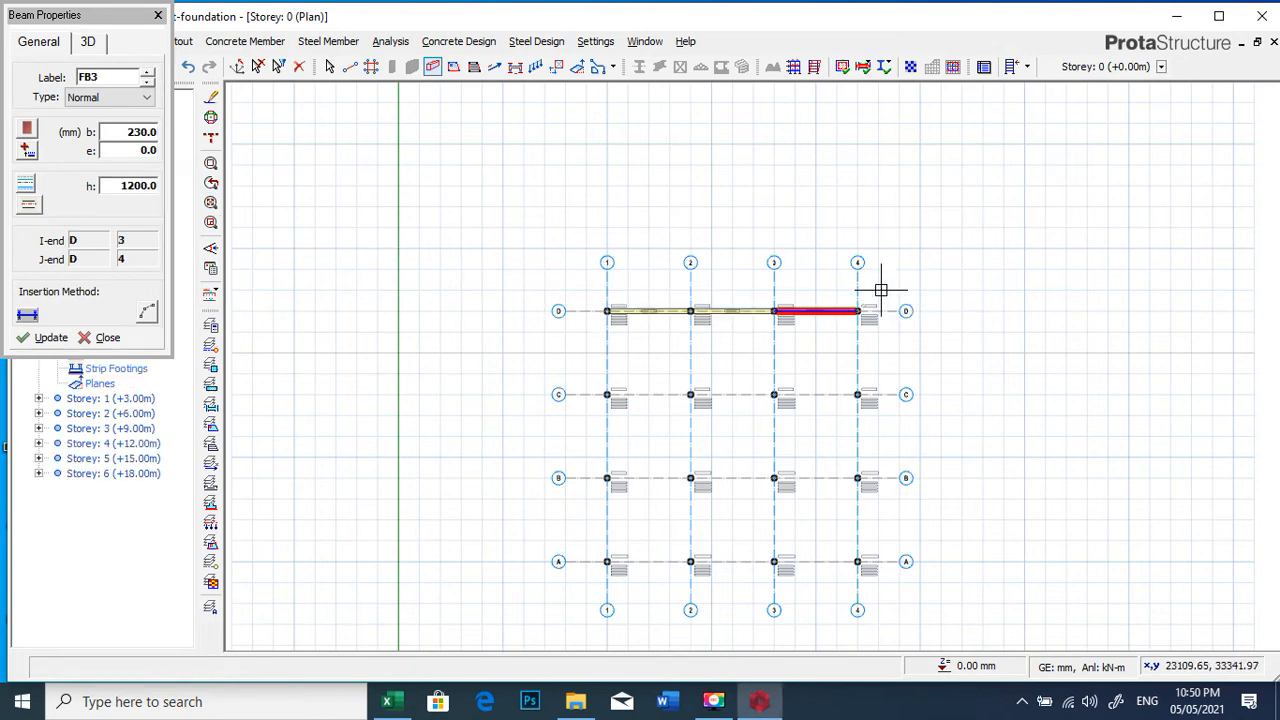
left_click(607, 394)
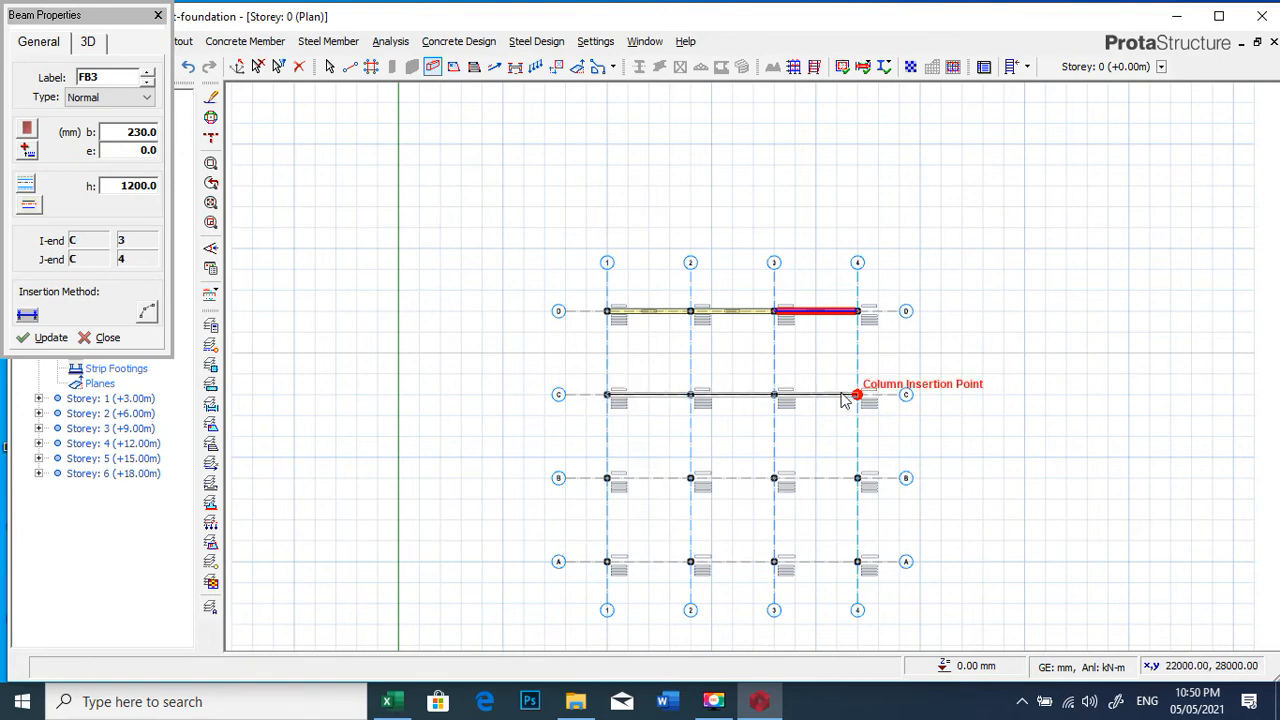
left_click(857, 394)
left_click(606, 484)
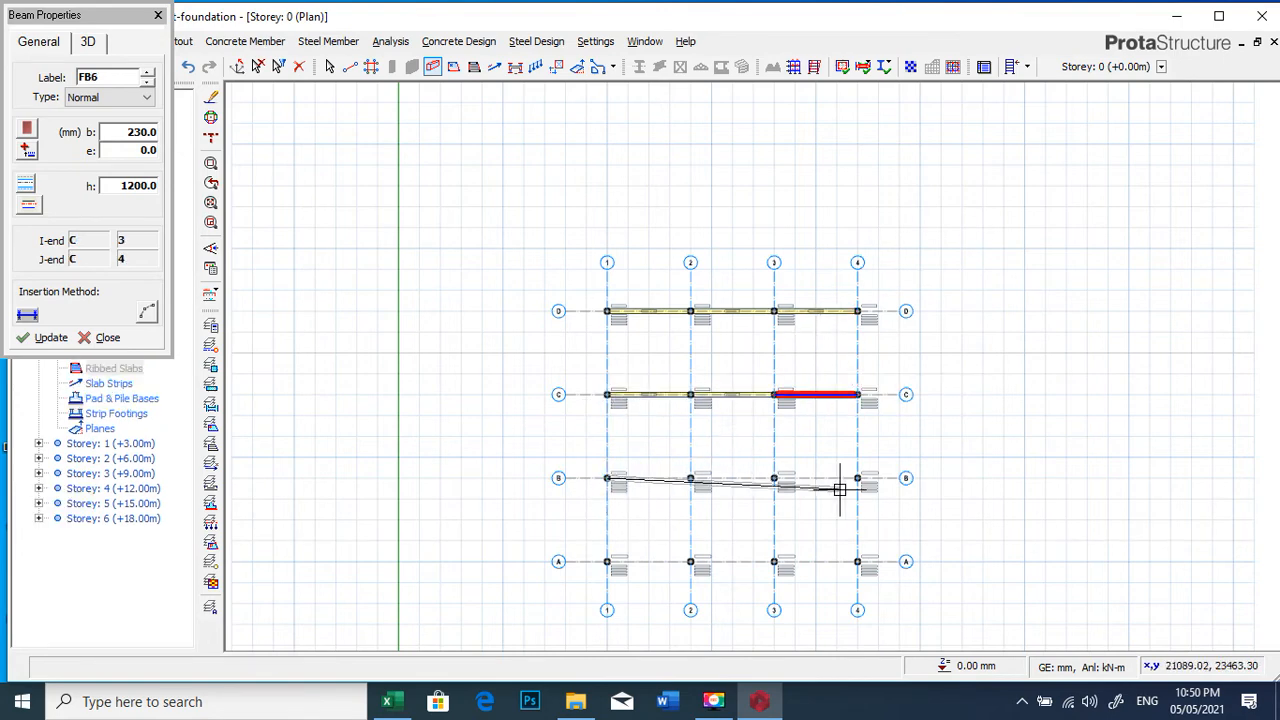
left_click(858, 478)
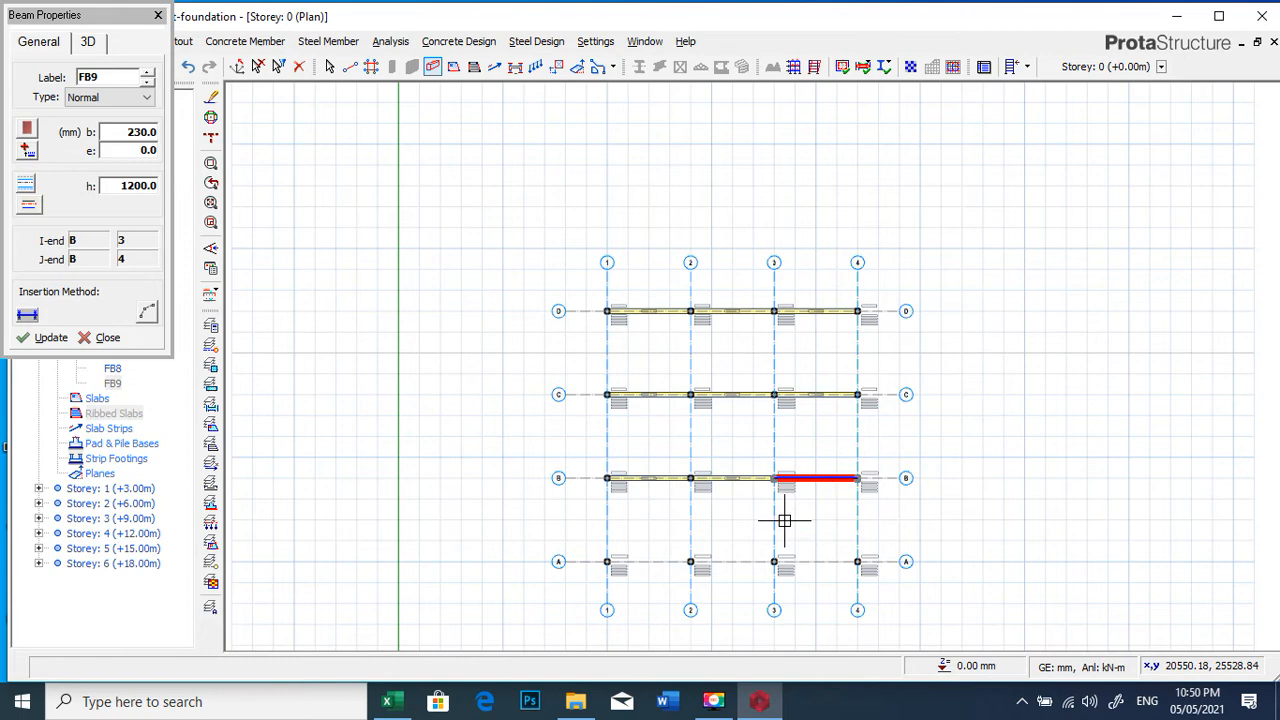
left_click(607, 561)
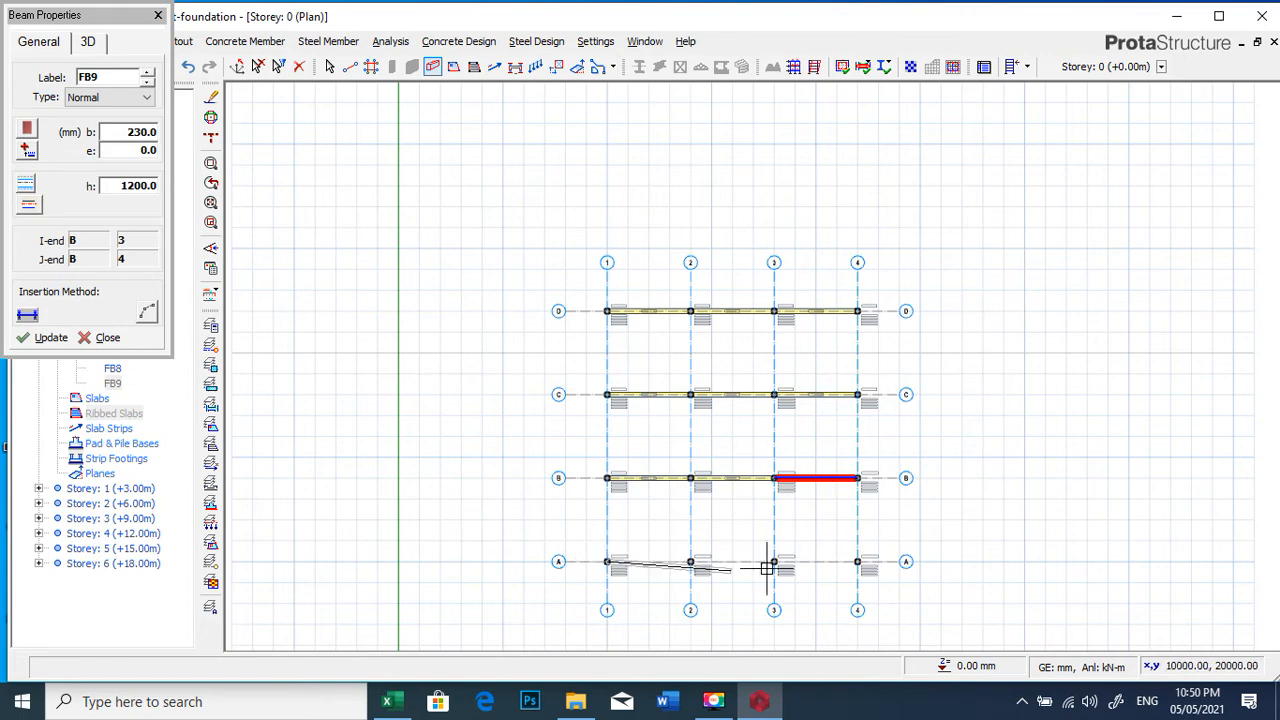
left_click(857, 551)
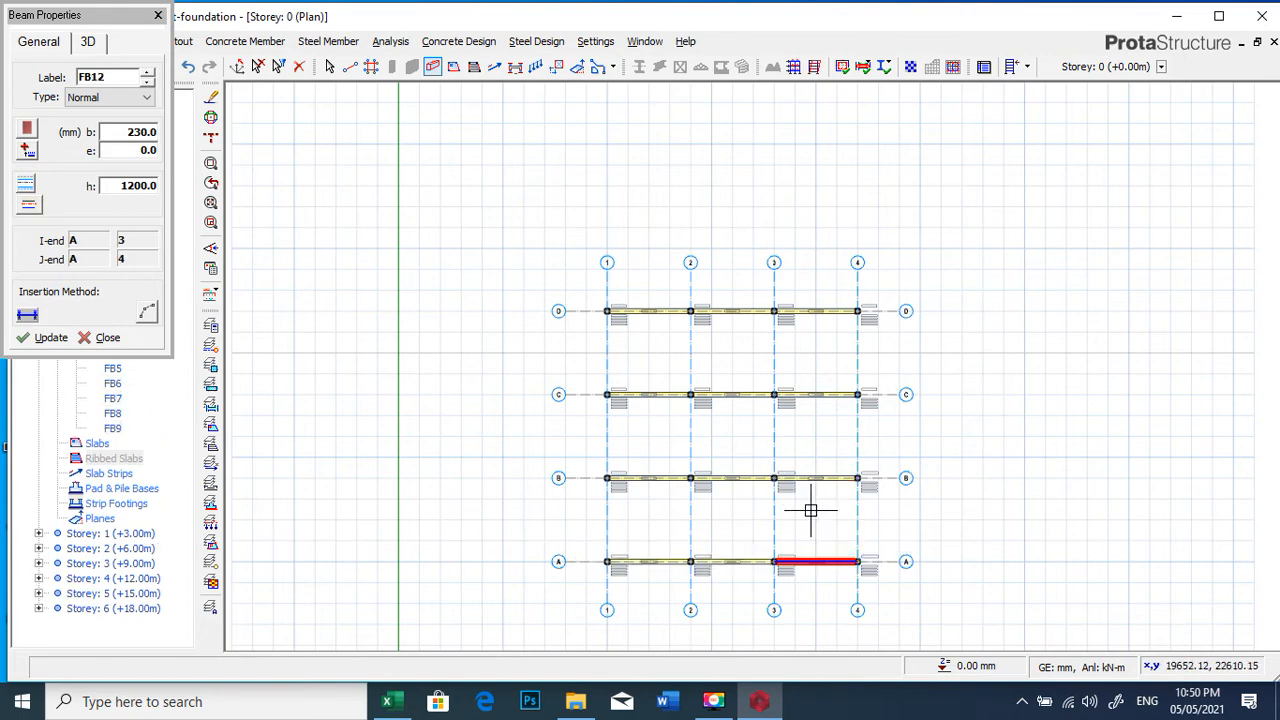
- Insert 230 x 1200 mm beams along axes 1, 2, 3 and 4 between axes D and A
left_click(606, 311)
left_click(606, 561)
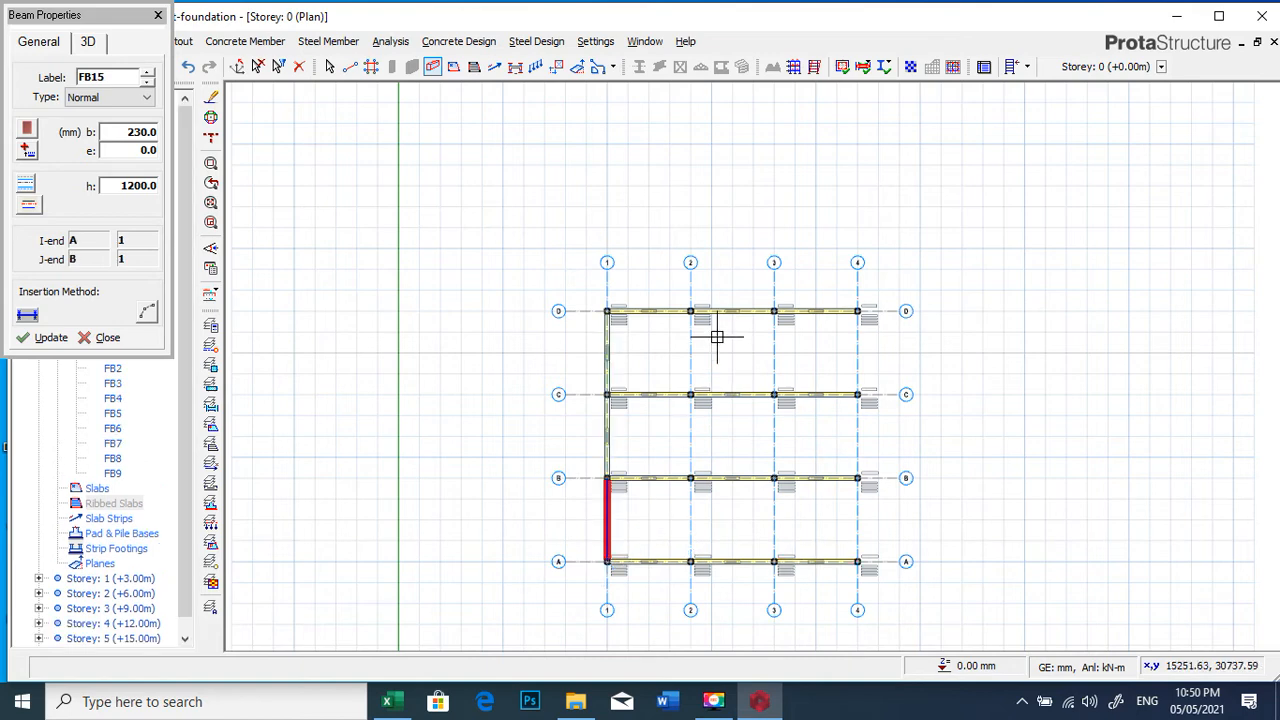
left_click(690, 561)
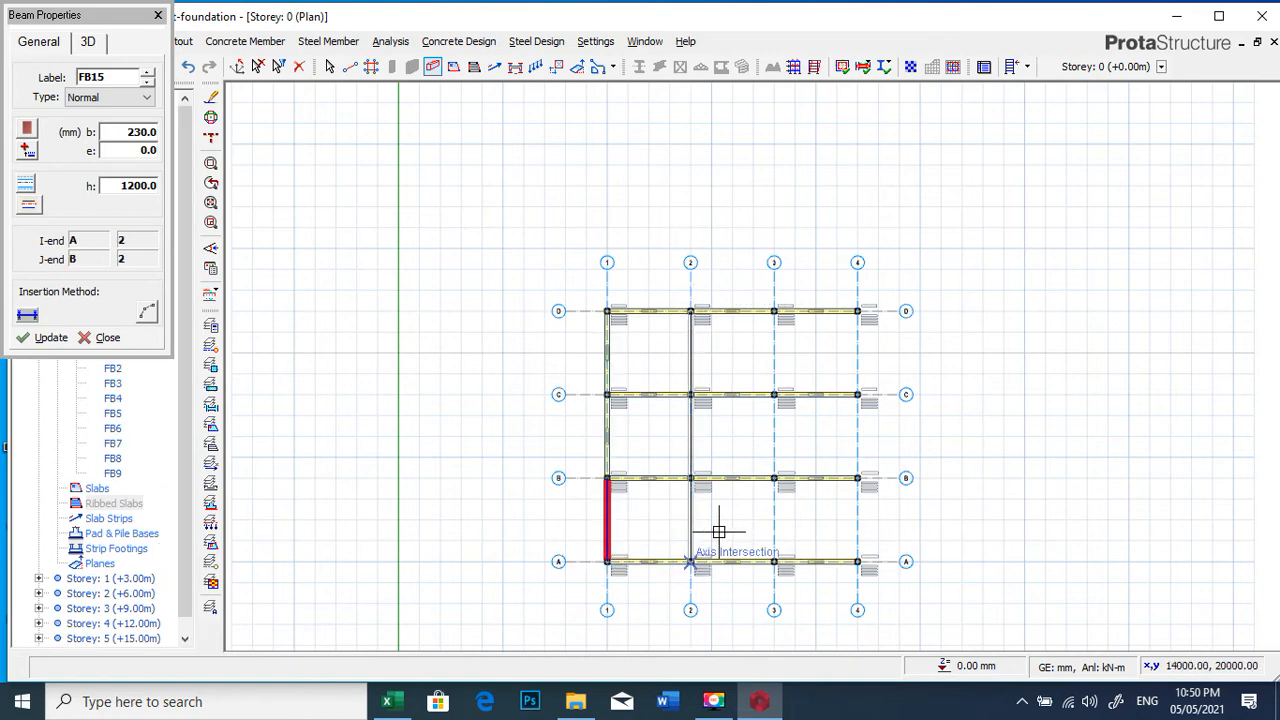
left_click(780, 312)
left_click(785, 517)
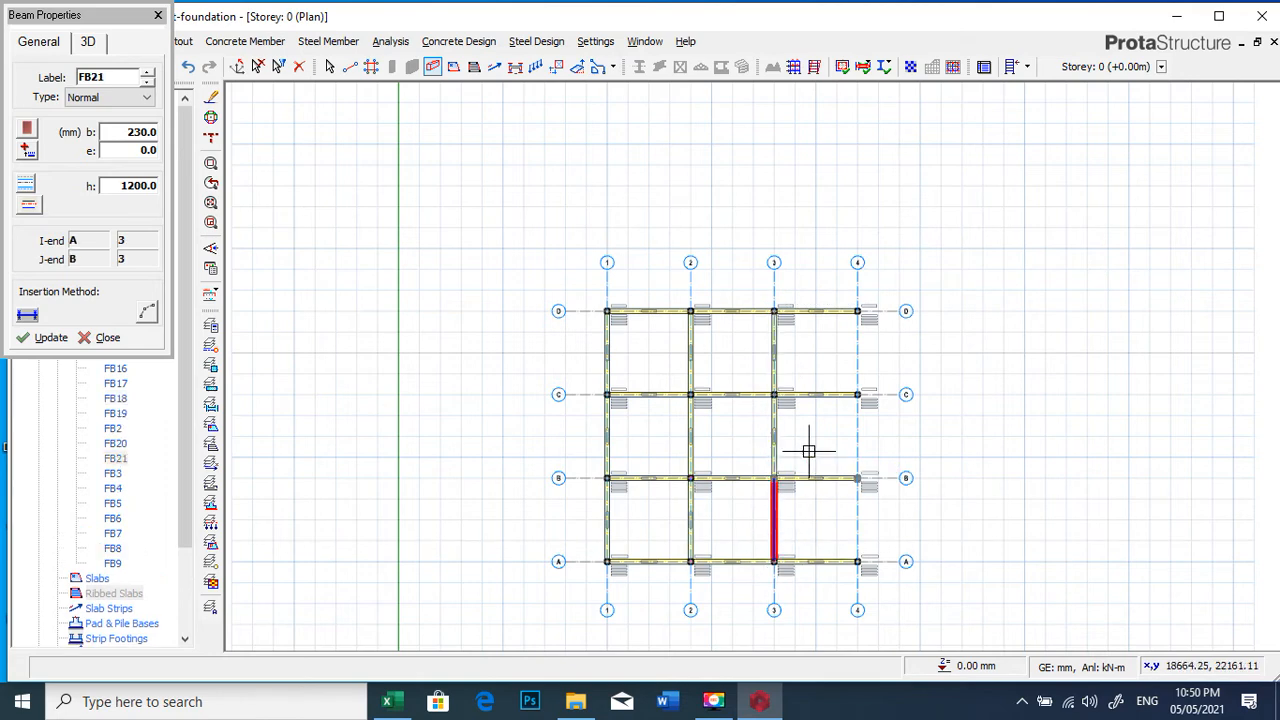
left_click(861, 309)
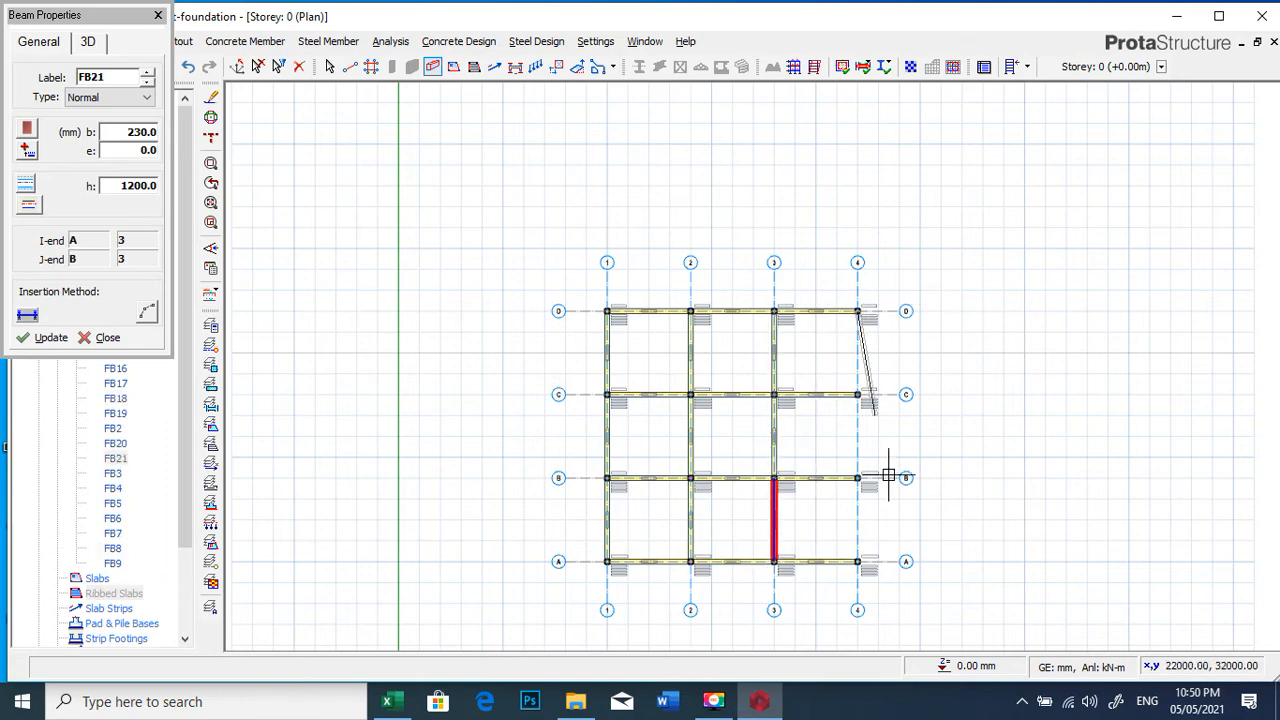
left_click(862, 558)
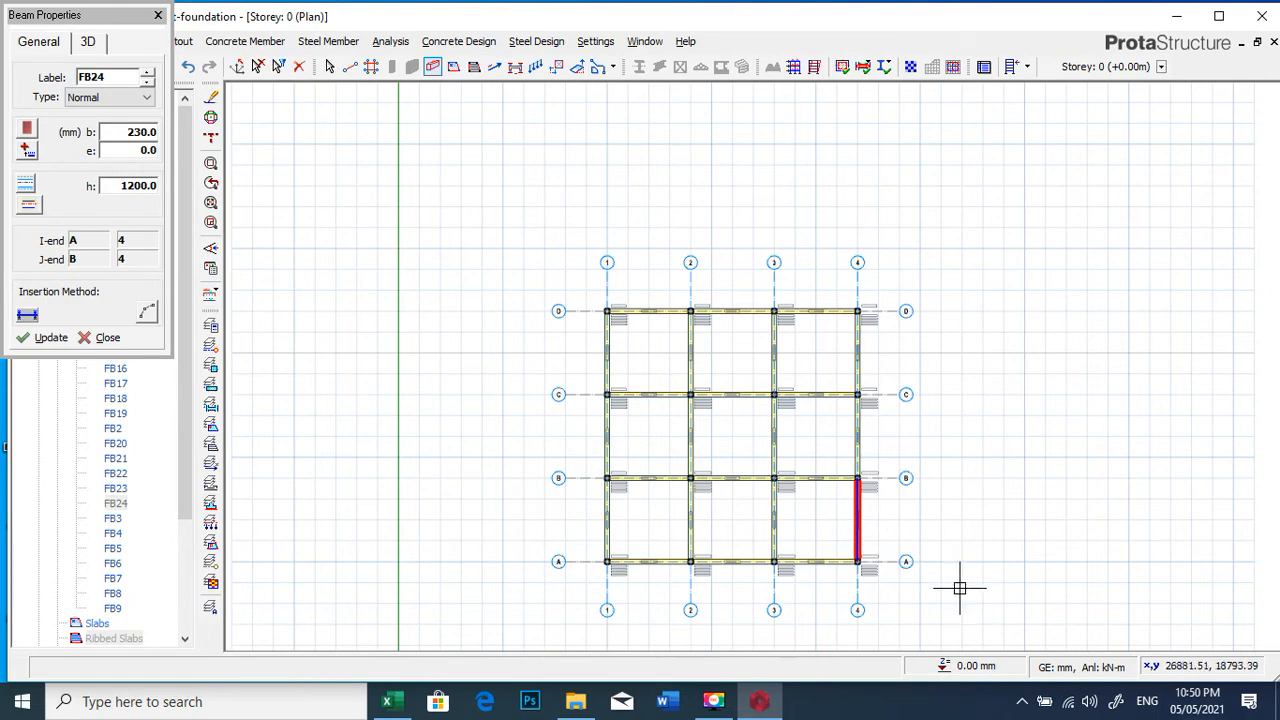
- Set the slab thickness to 250 mm and insert slabs in the three bays between axes C and D
scroll(629, 363, "up", 2)
scroll(643, 277, "up", 4)
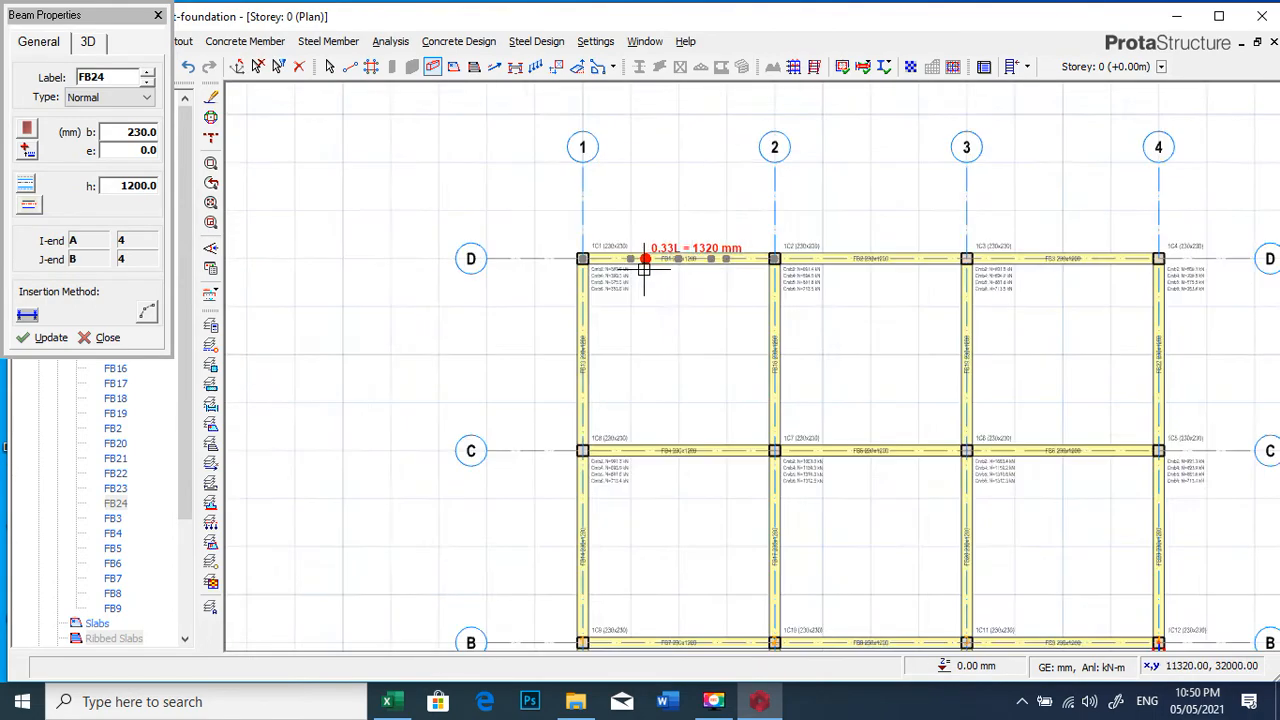
scroll(625, 319, "down", 1)
scroll(625, 319, "down", 3)
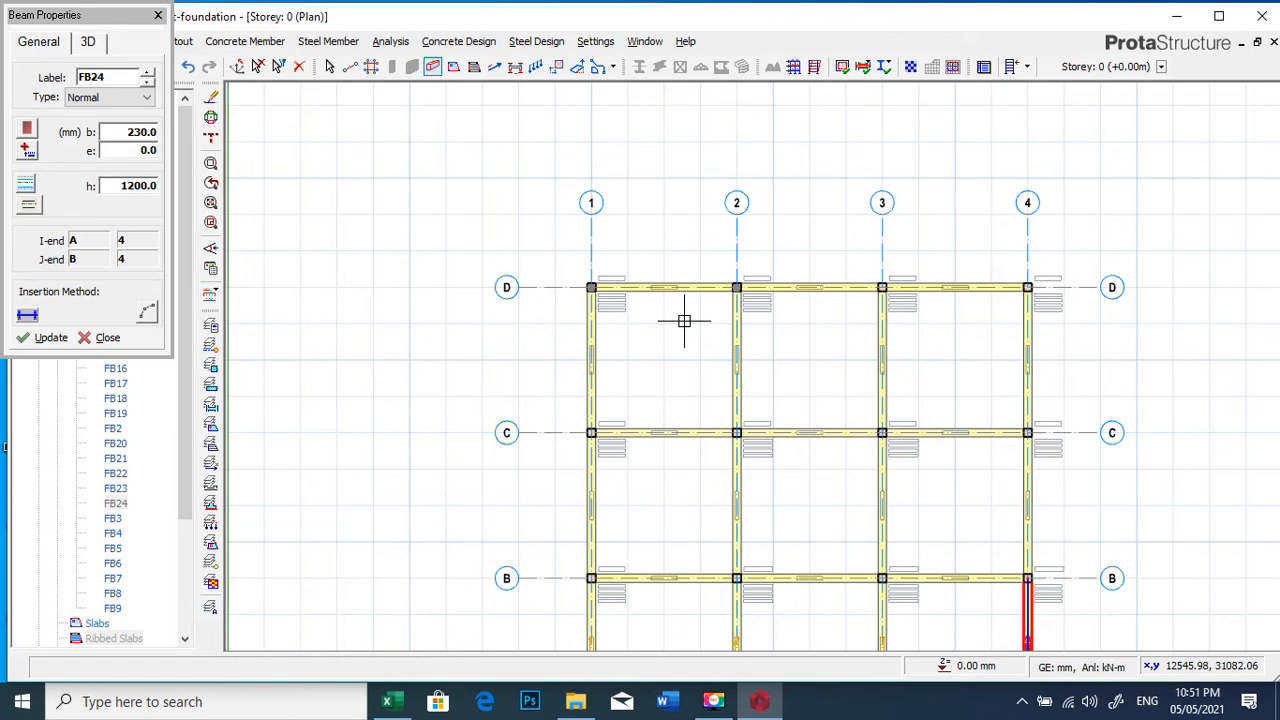
left_click(456, 70)
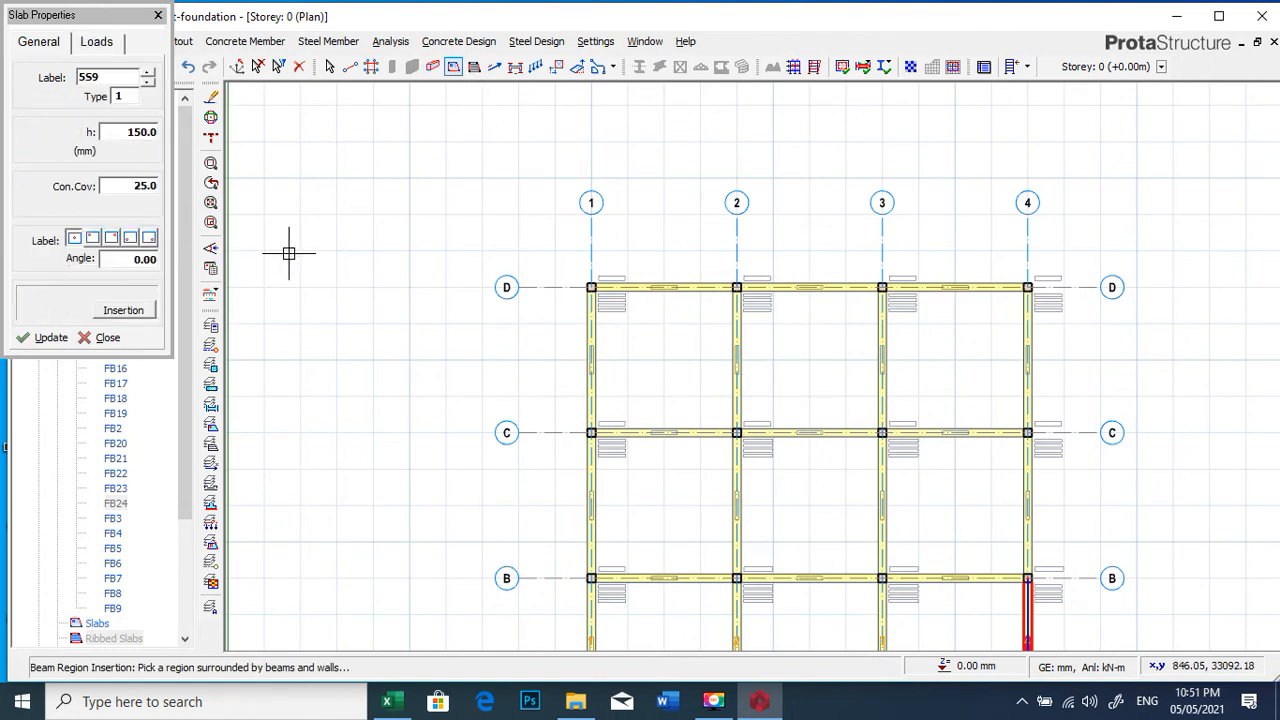
double_click(146, 138)
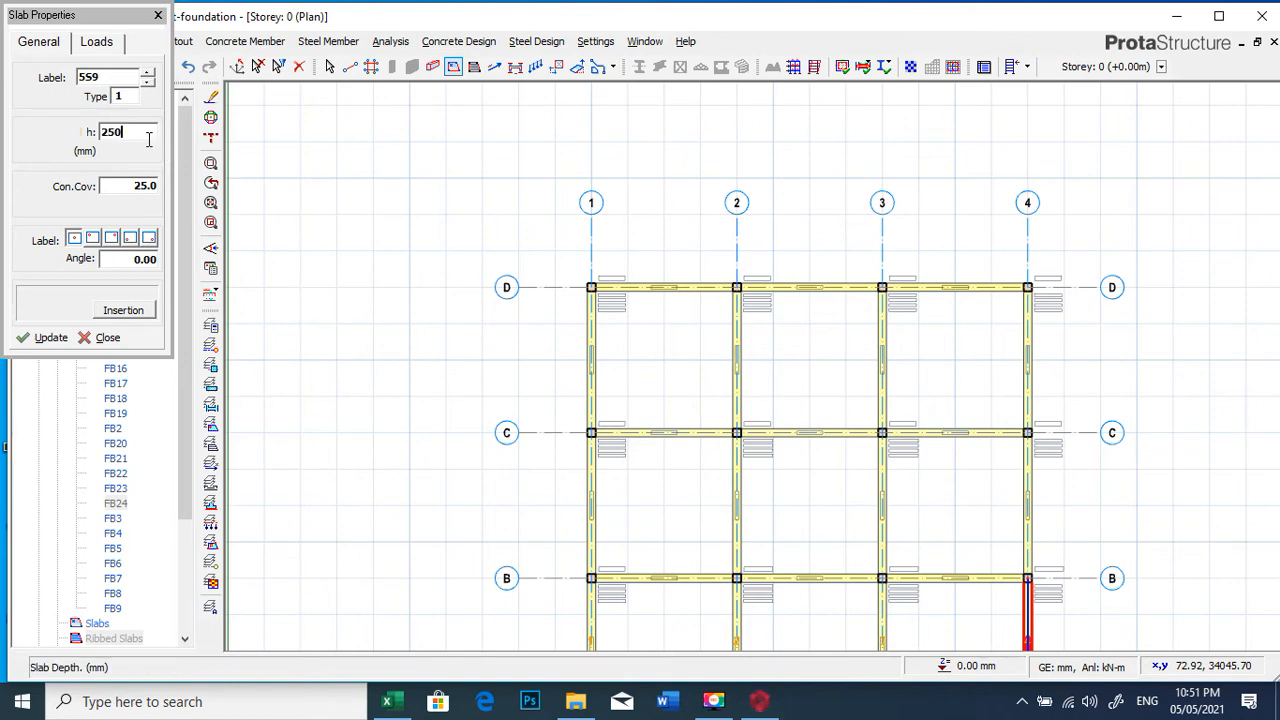
type("250")
left_click(680, 374)
left_click(800, 370)
left_click(966, 366)
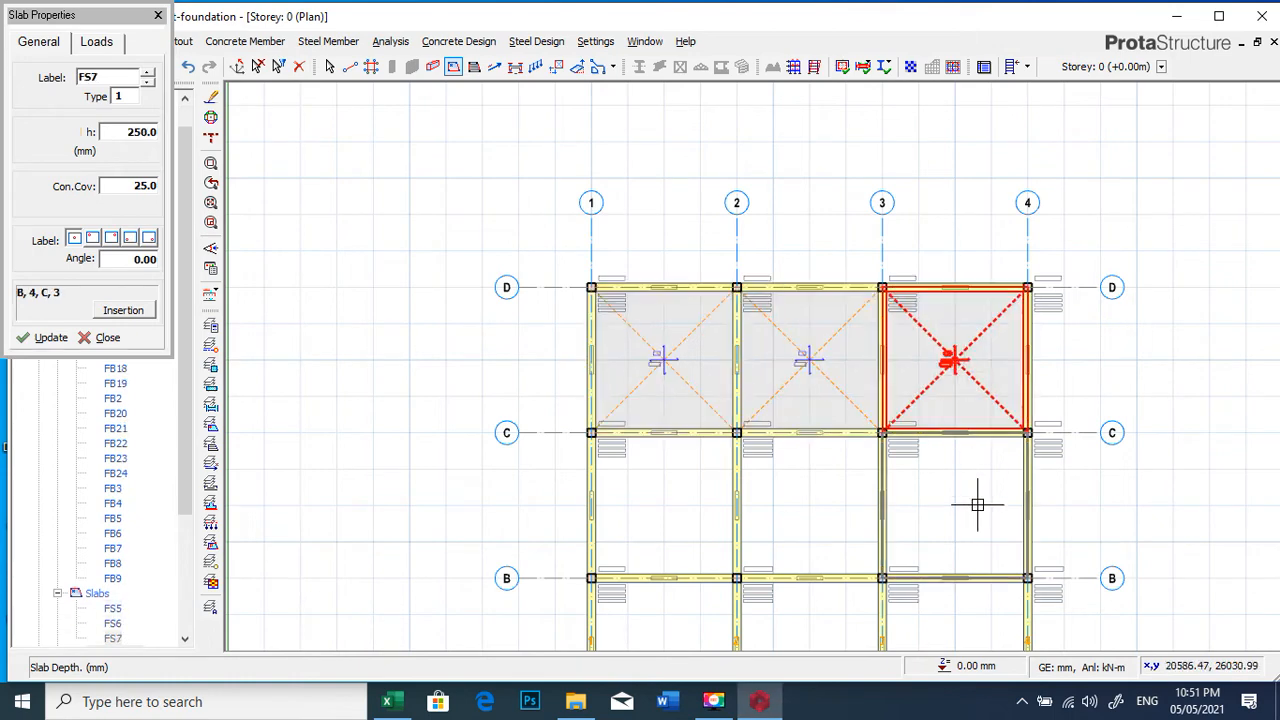
- Insert 250 mm thick slabs in the six remaining bays between axes A and C
left_click(977, 505)
left_click(810, 505)
left_click(697, 503)
scroll(731, 383, "down", 2)
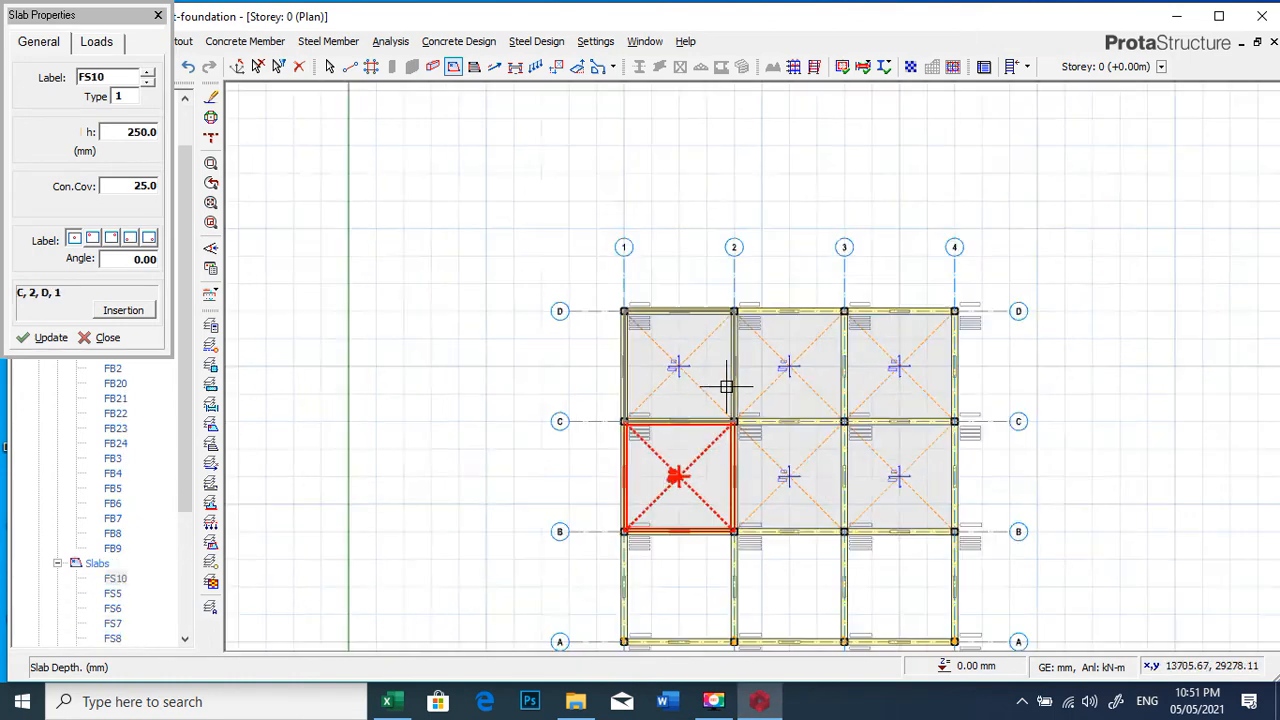
left_click(688, 568)
left_click(806, 577)
left_click(937, 571)
scroll(686, 337, "down", 2)
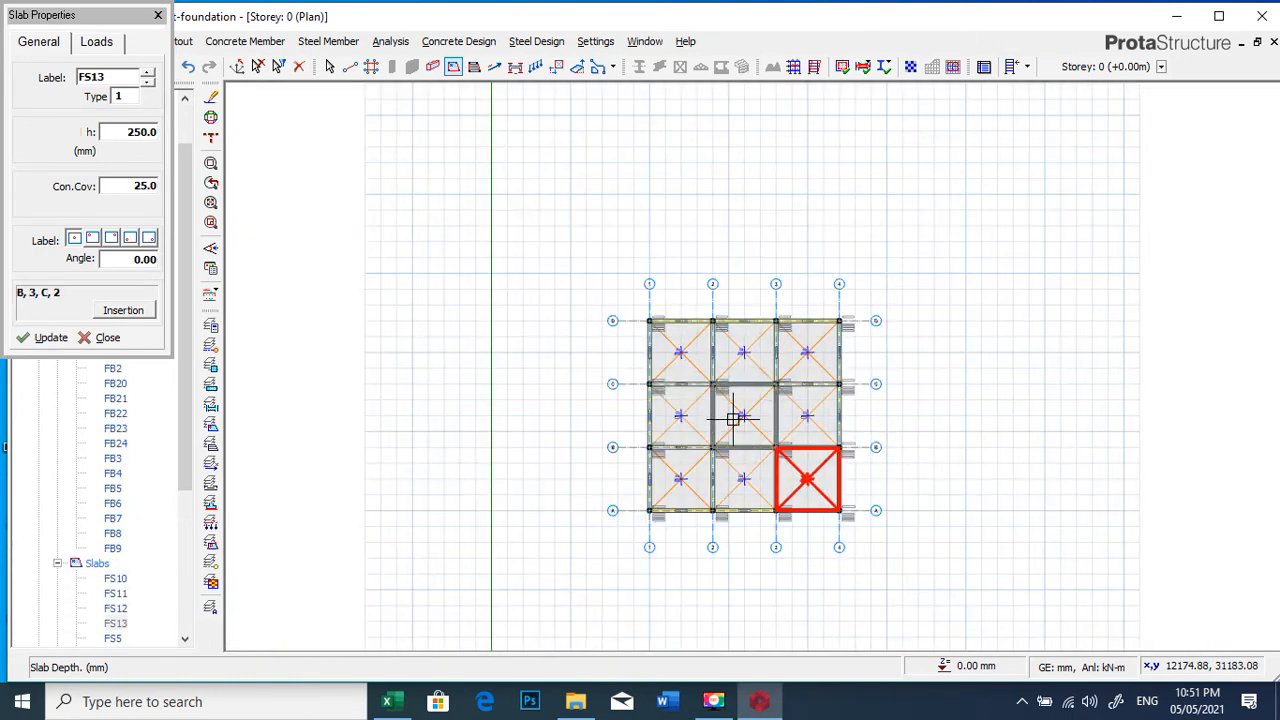
- Examine the slab load settings and the labels and arrangement of the foundation beams and slabs on the plan
scroll(734, 418, "up", 2)
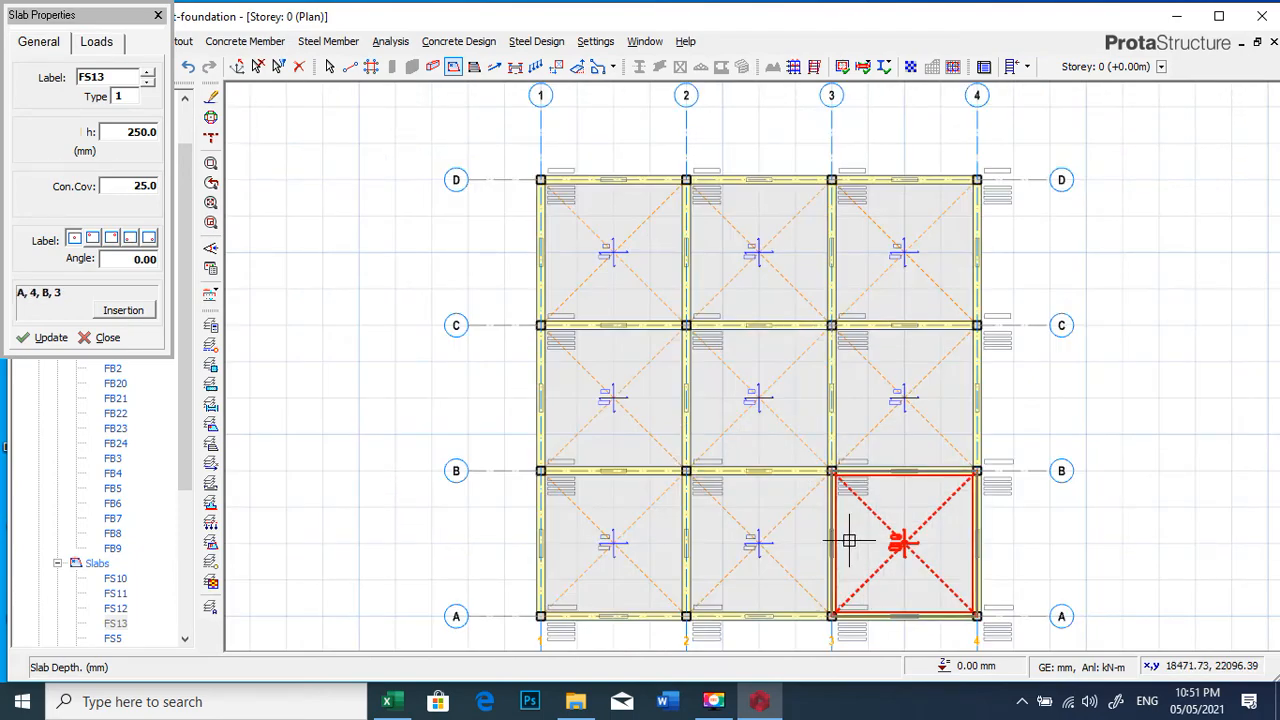
scroll(737, 505, "down", 1)
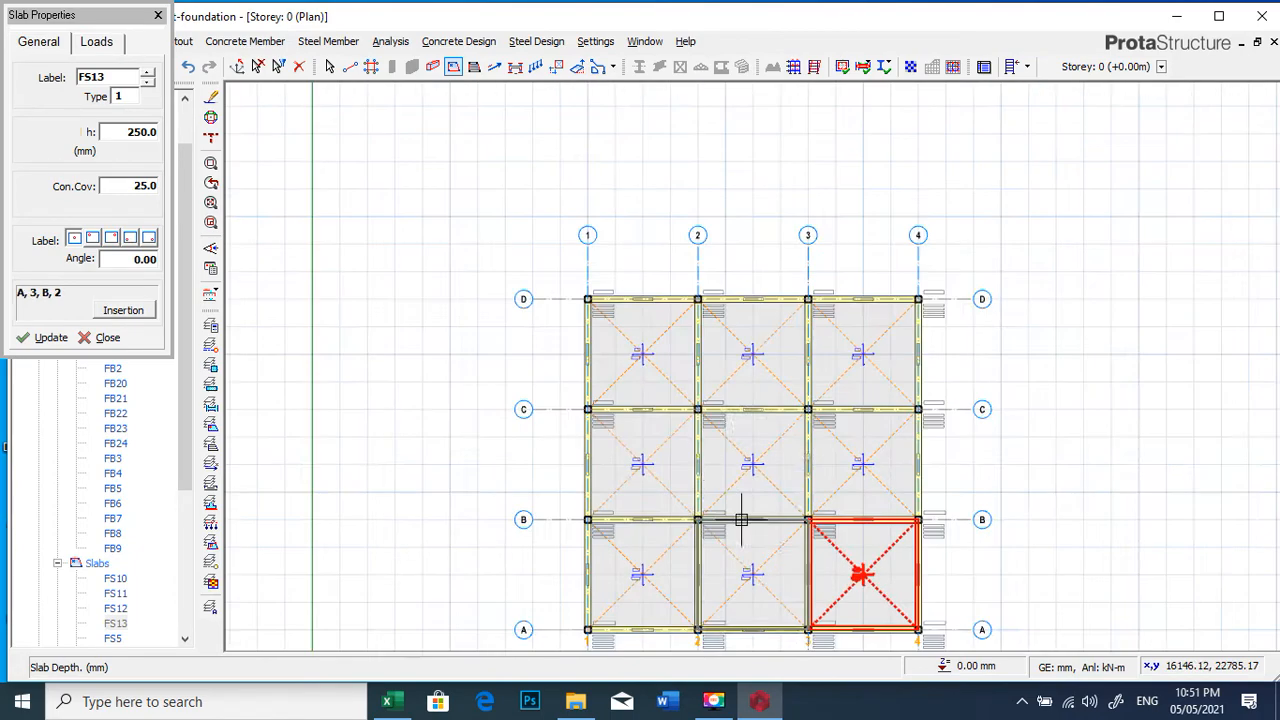
scroll(738, 395, "up", 2)
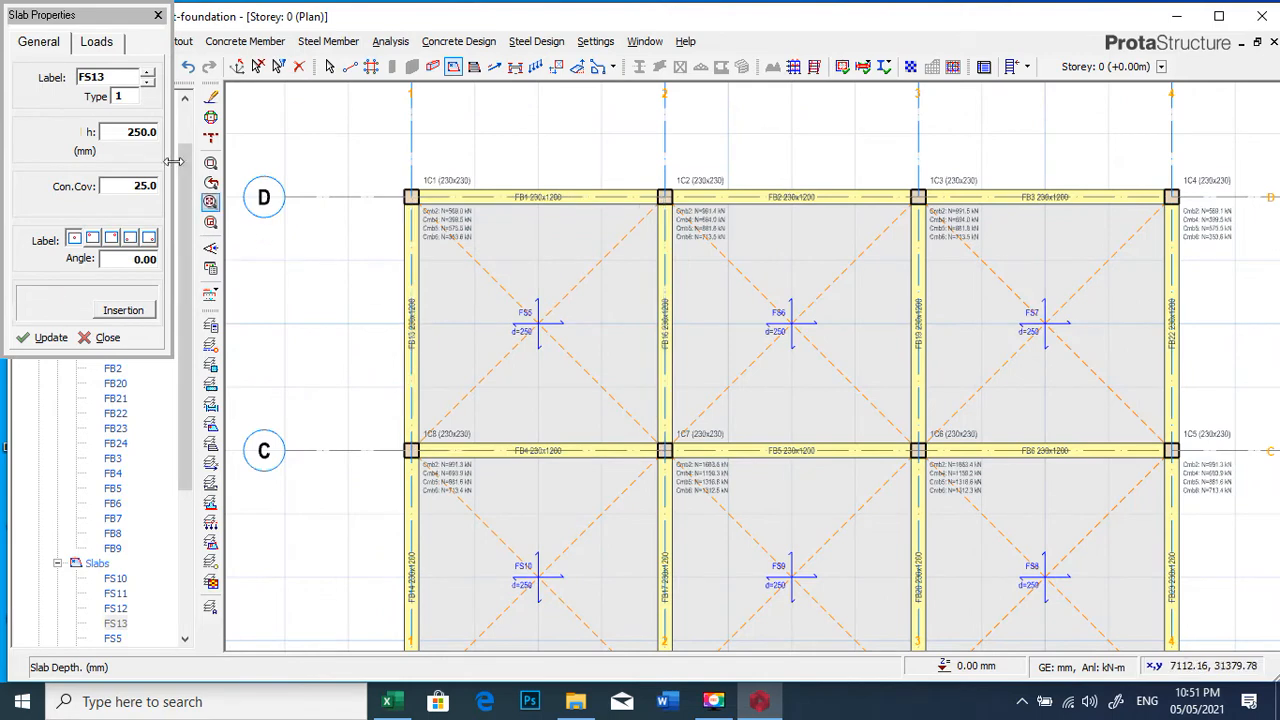
left_click(97, 42)
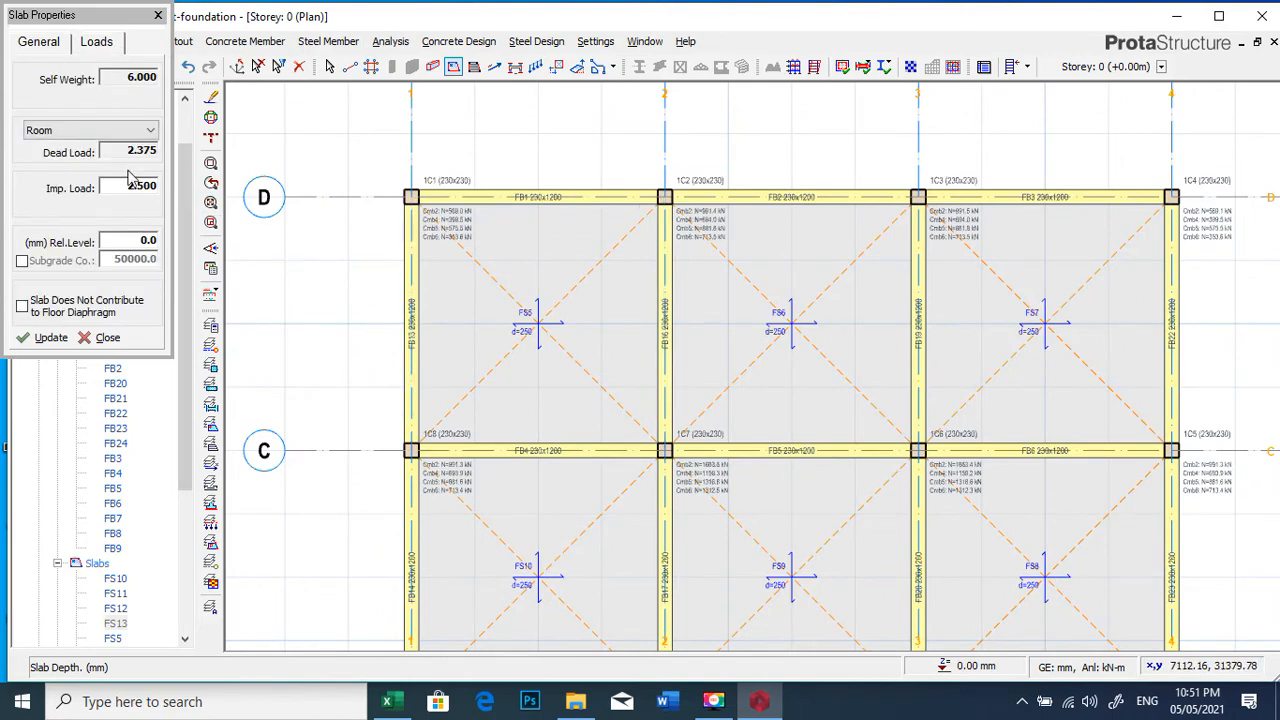
left_click(38, 42)
scroll(800, 280, "up", 2)
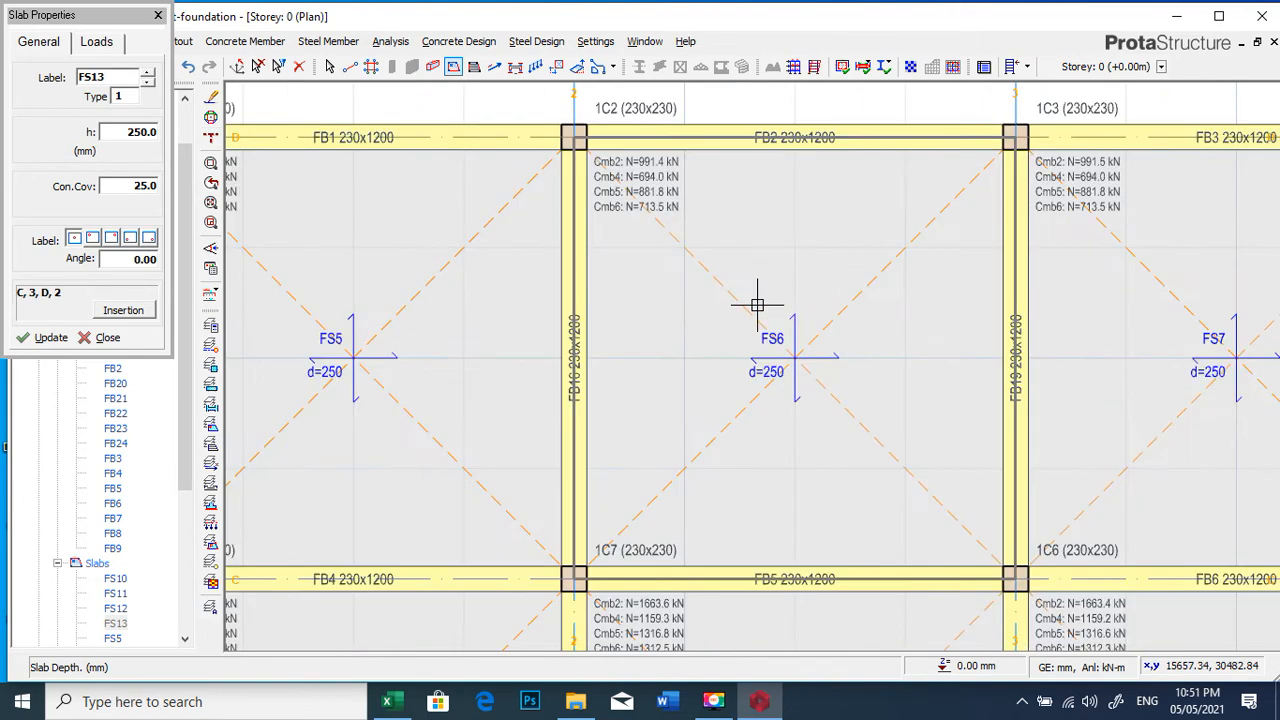
scroll(758, 305, "down", 2)
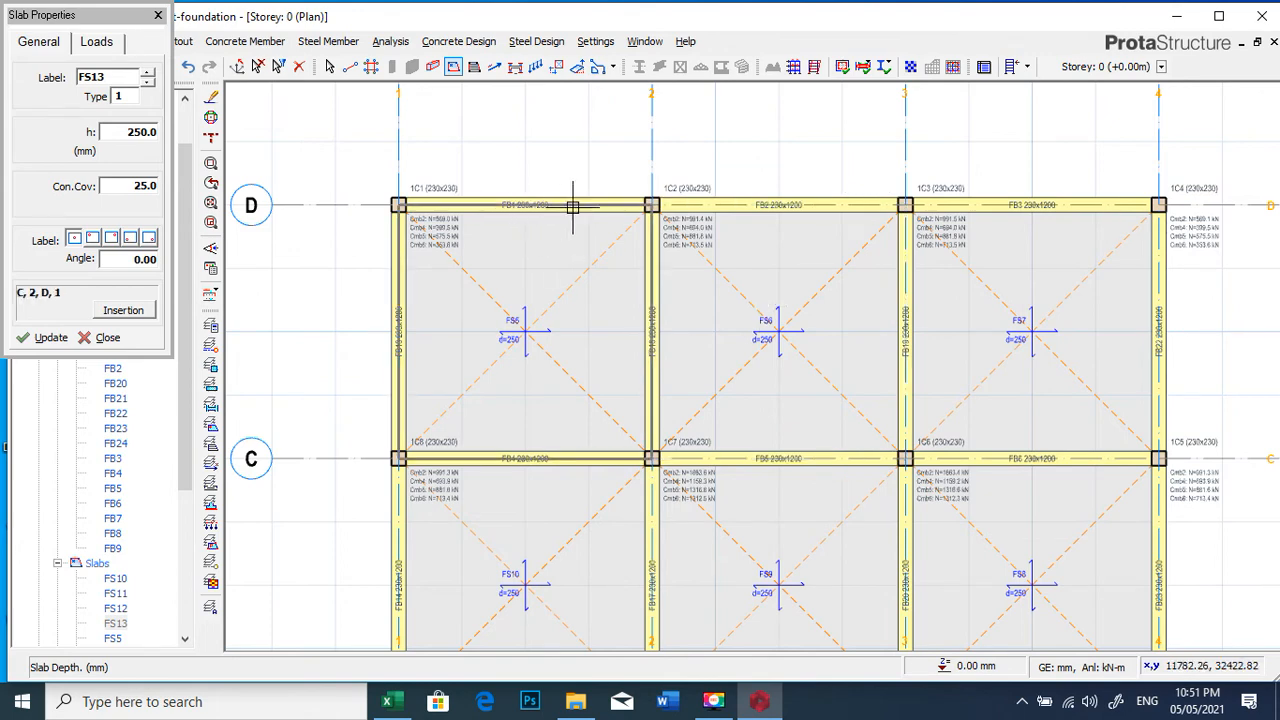
scroll(806, 294, "down", 2)
scroll(594, 160, "up", 3)
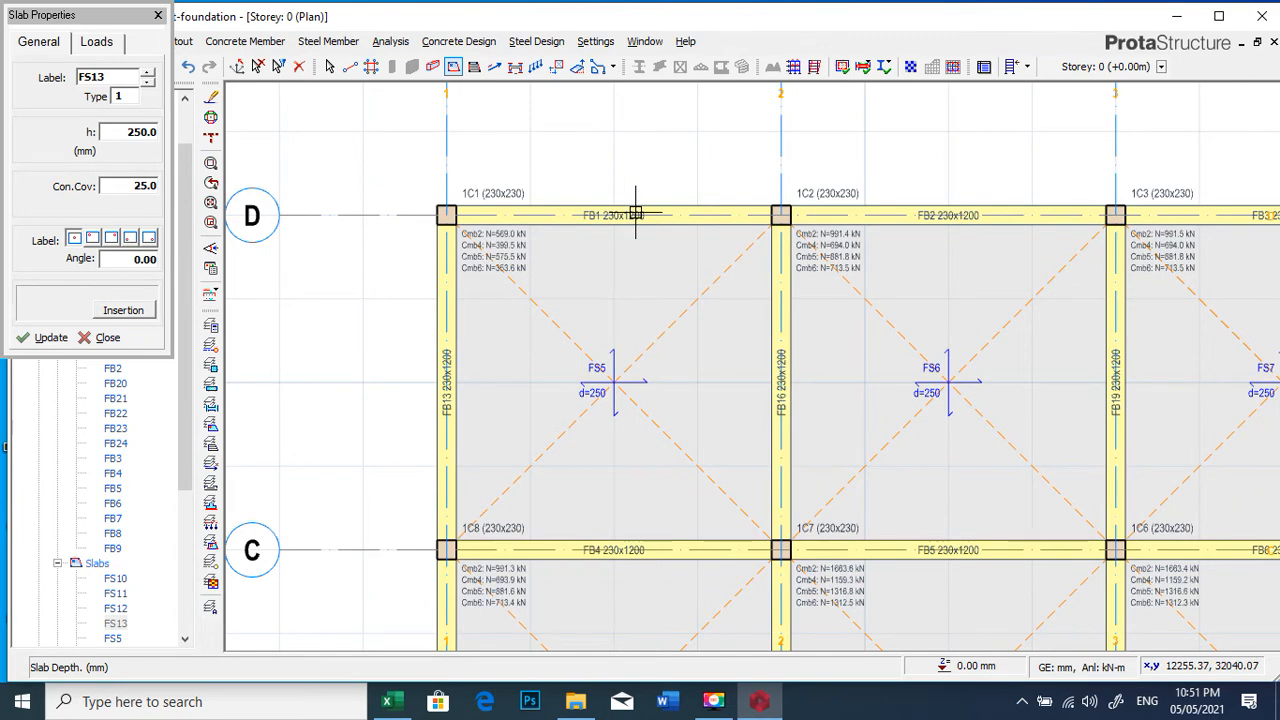
scroll(680, 240, "down", 2)
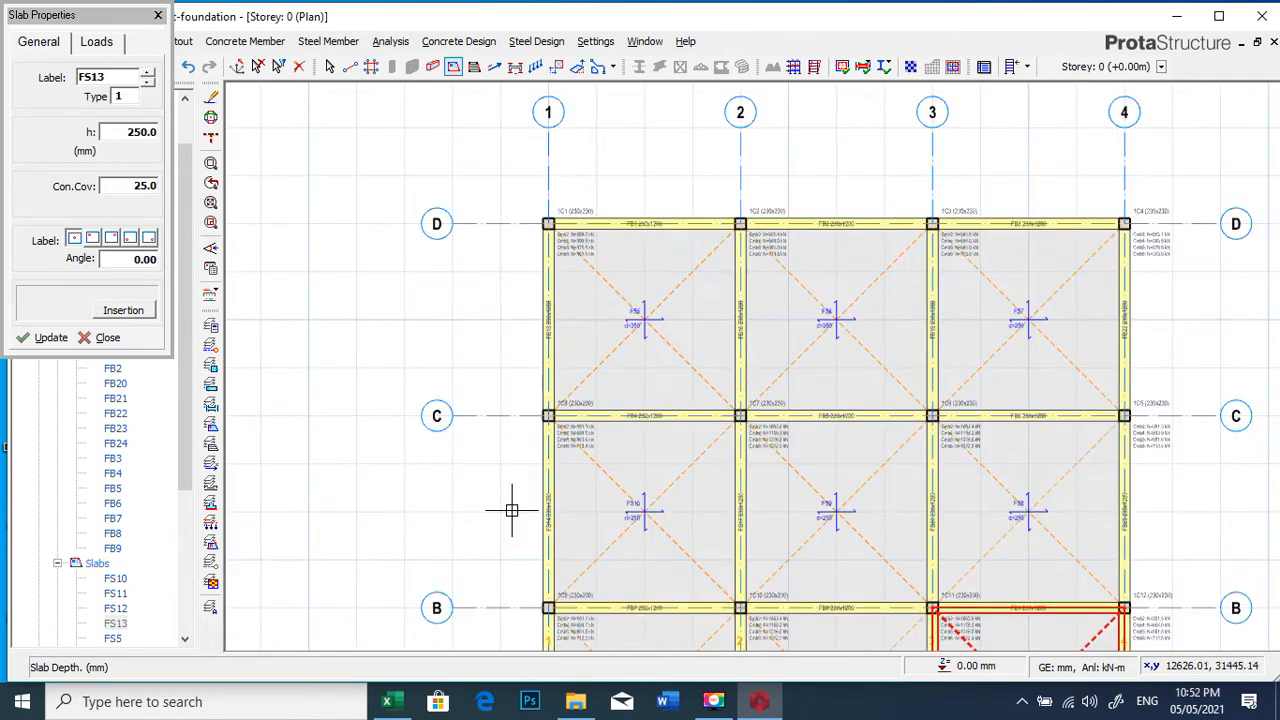
scroll(1100, 210, "down", 1)
scroll(870, 505, "down", 2)
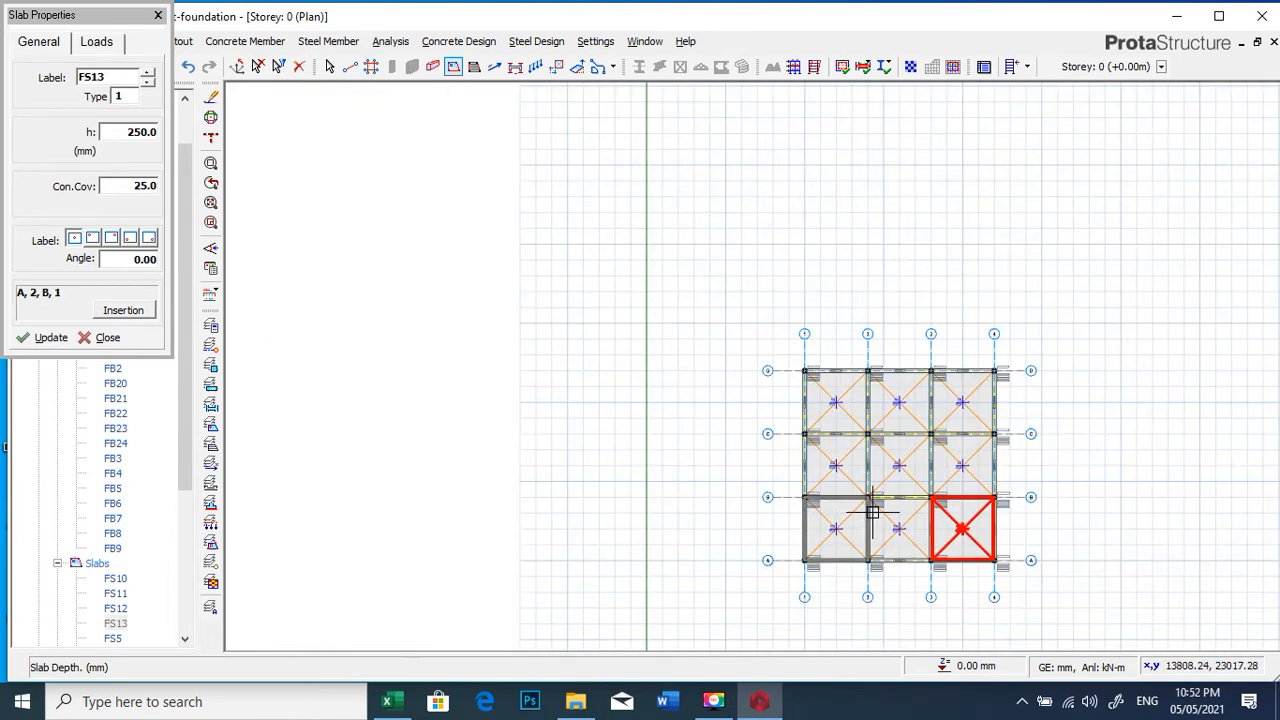
scroll(1020, 486, "up", 1)
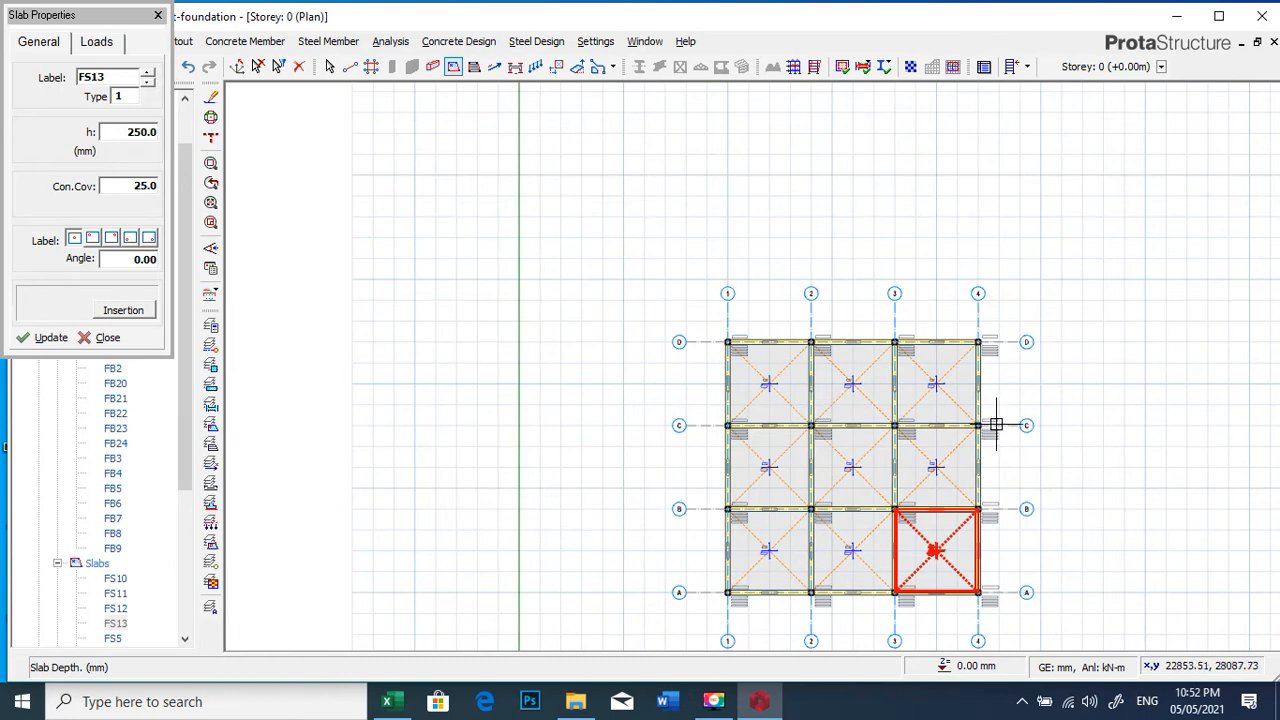
scroll(931, 377, "up", 1)
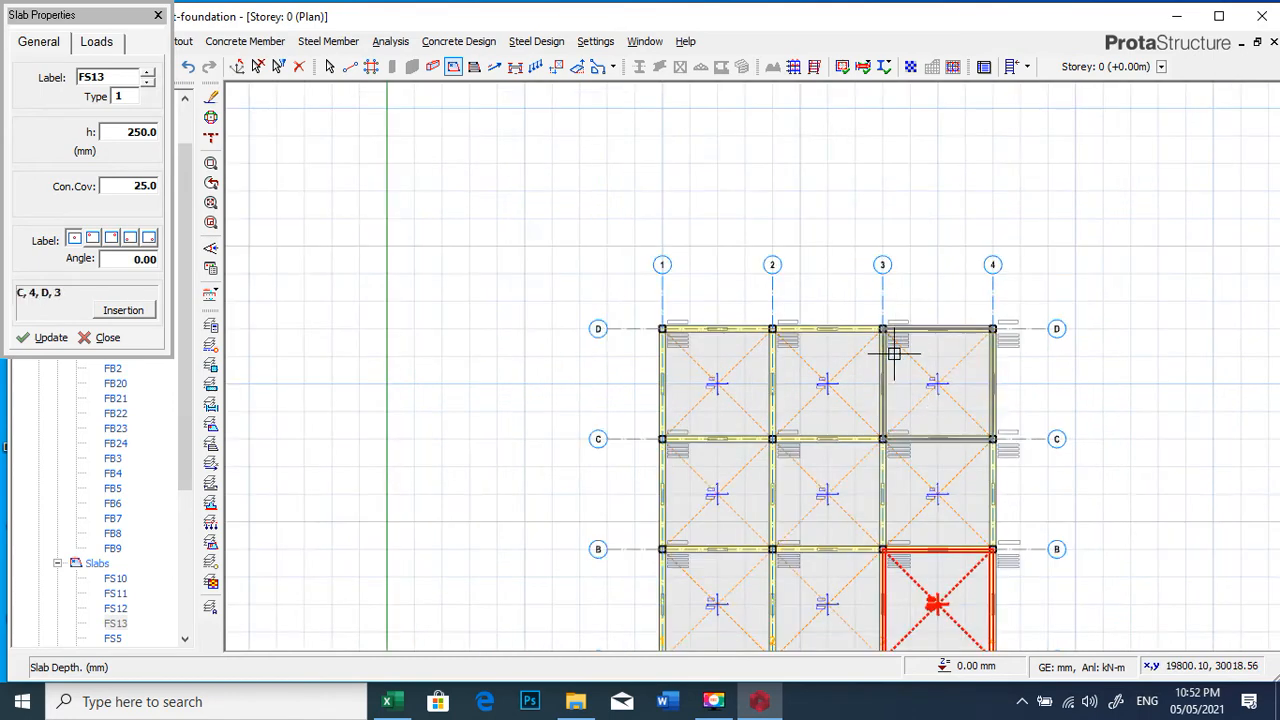
scroll(894, 349, "up", 1)
scroll(800, 286, "down", 2)
scroll(943, 329, "up", 2)
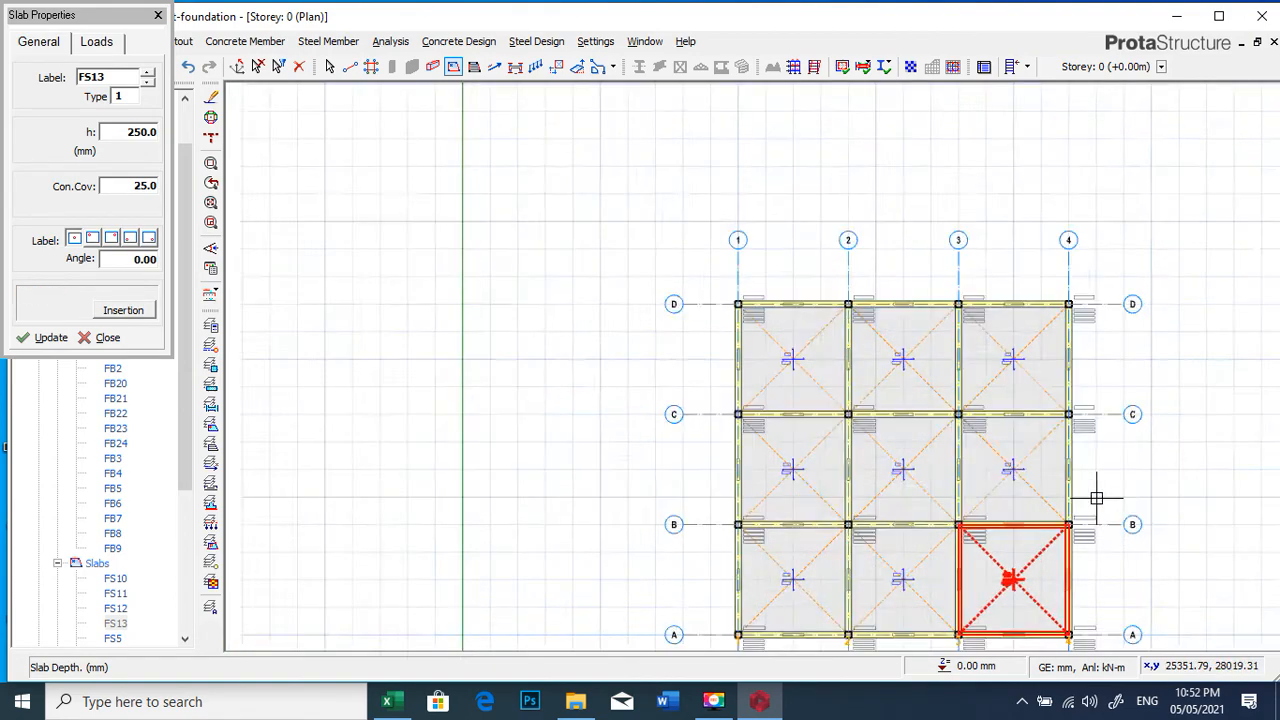
- Close the slab properties and save the project
scroll(650, 343, "down", 1)
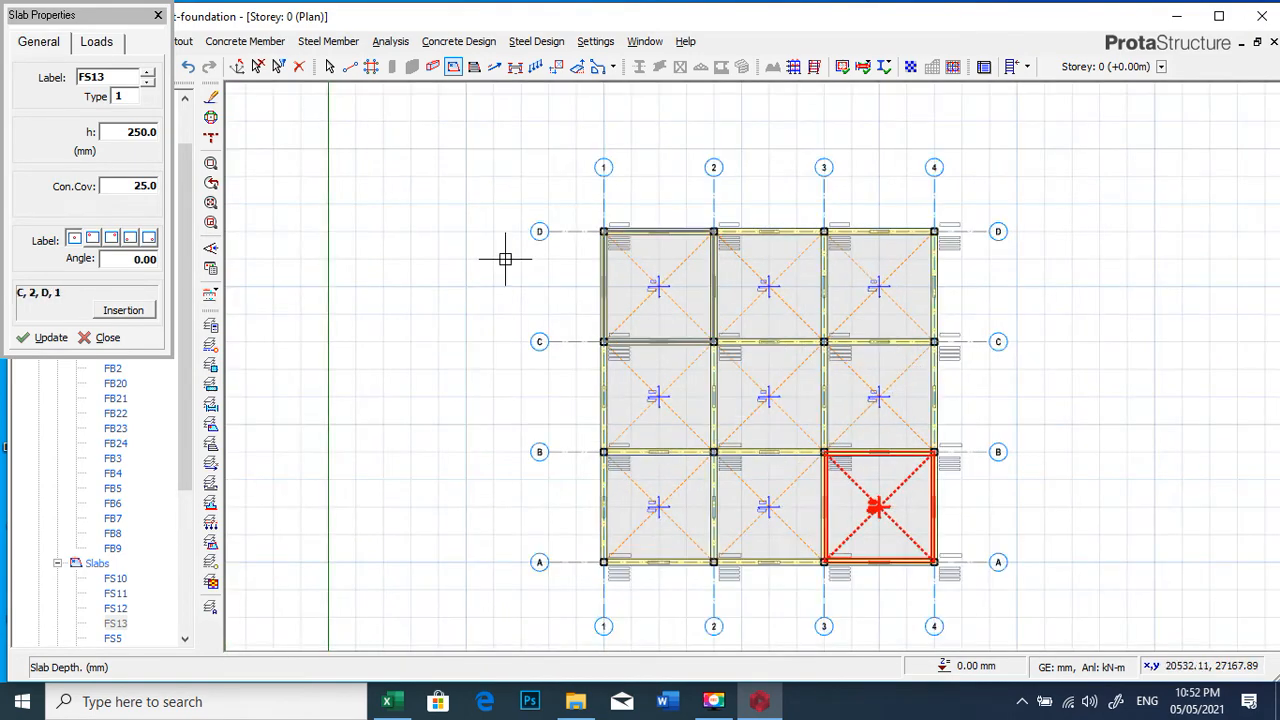
left_click(158, 15)
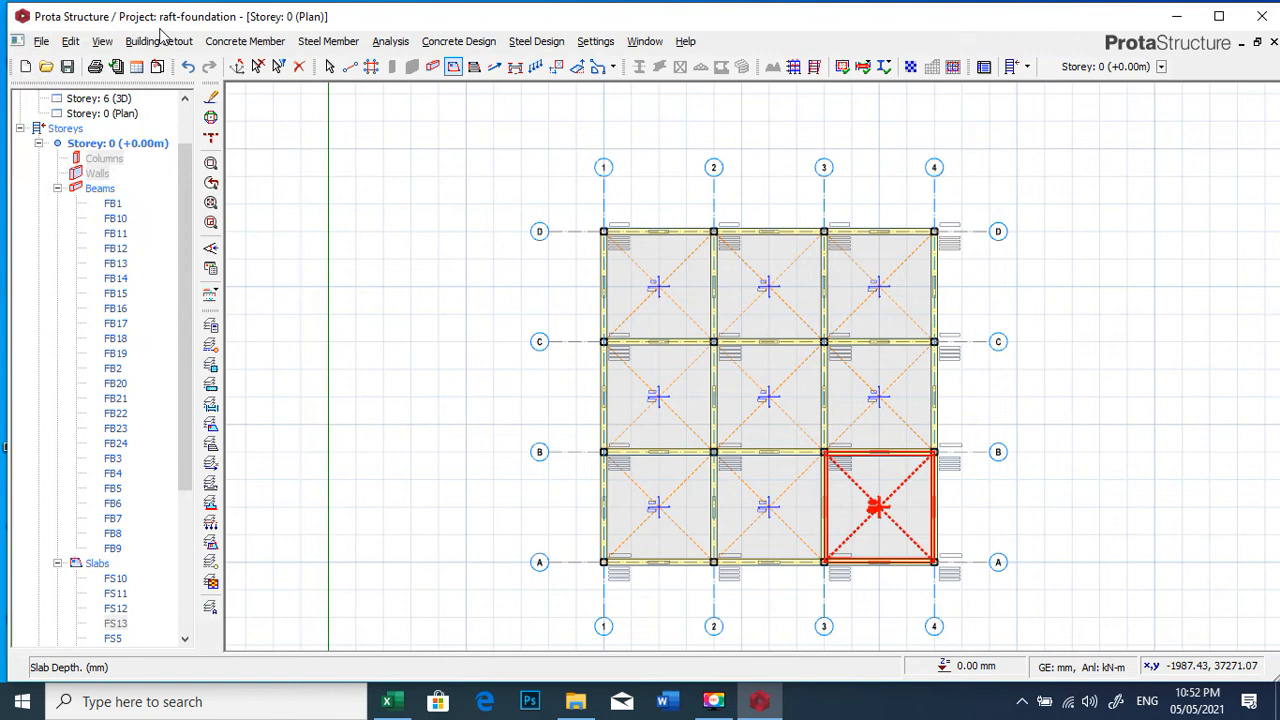
left_click(68, 66)
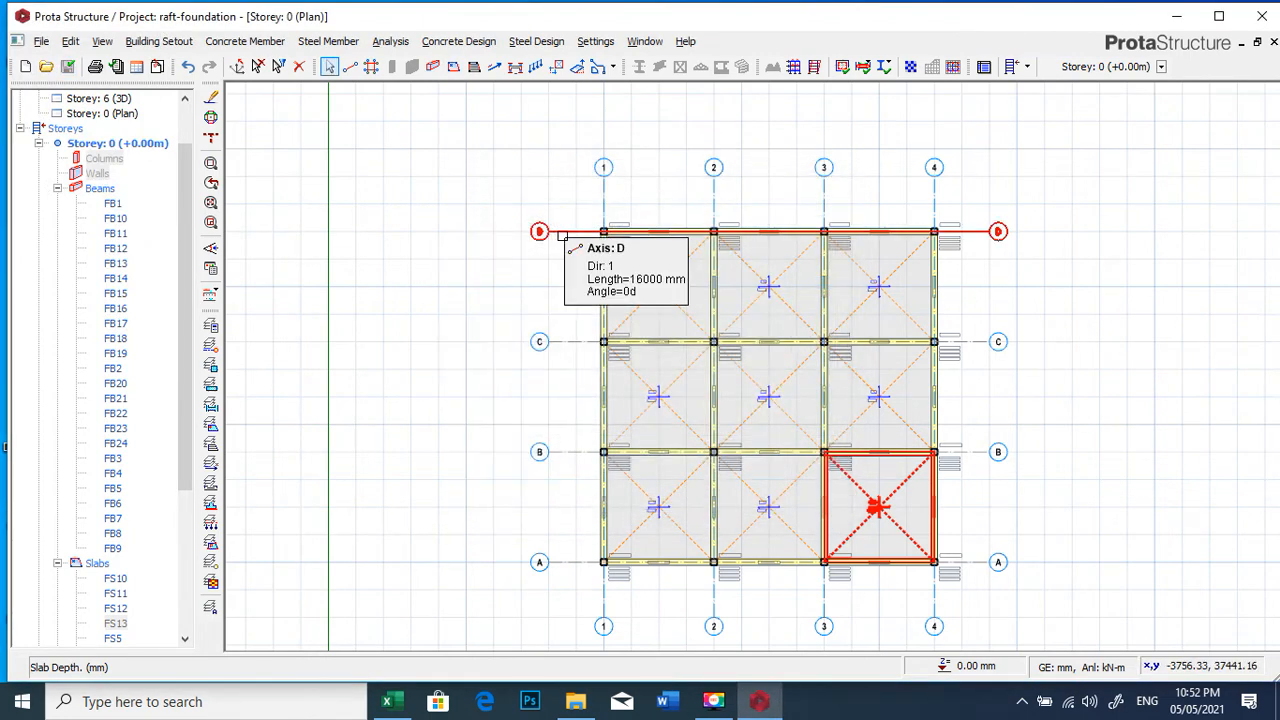
left_click(496, 70)
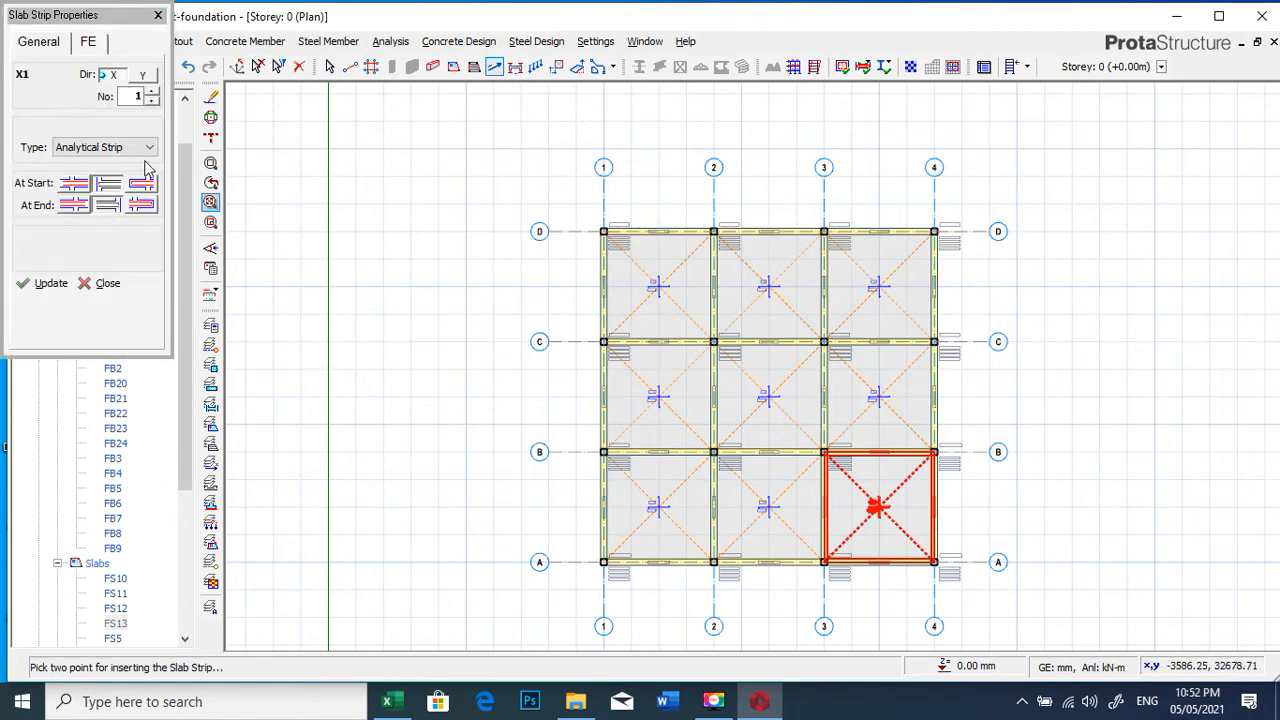
left_click(92, 42)
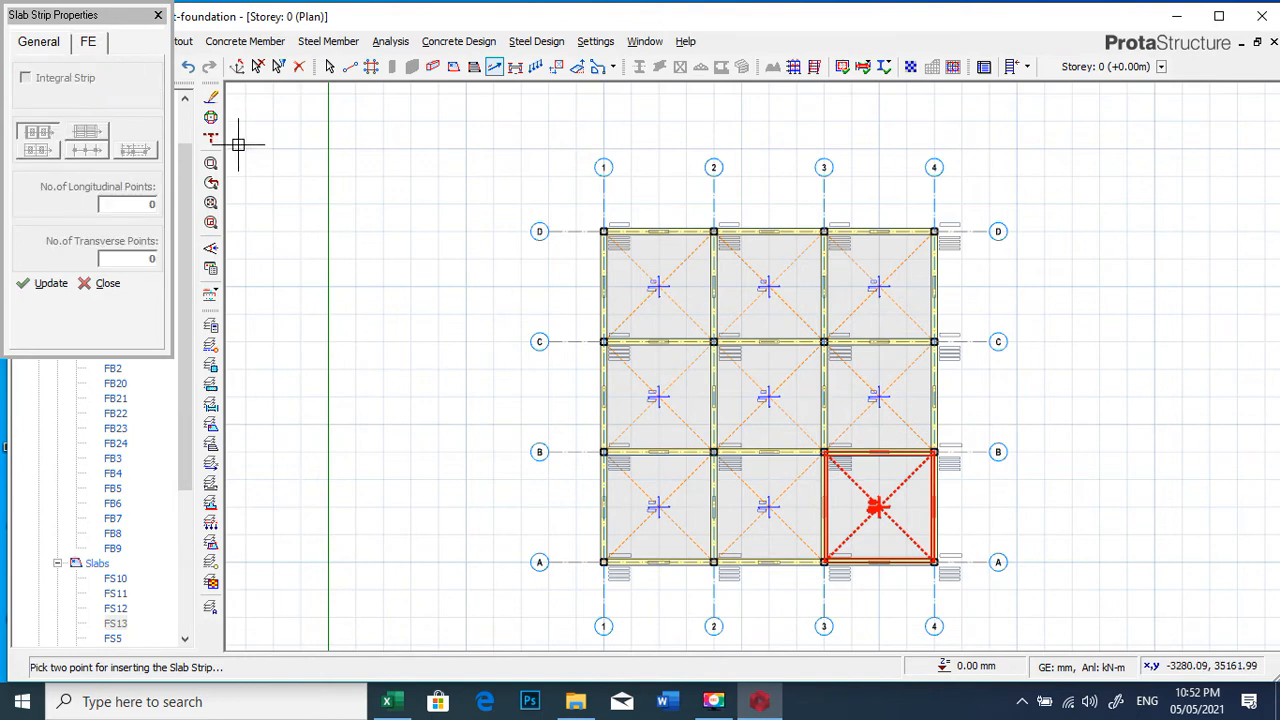
left_click(510, 262)
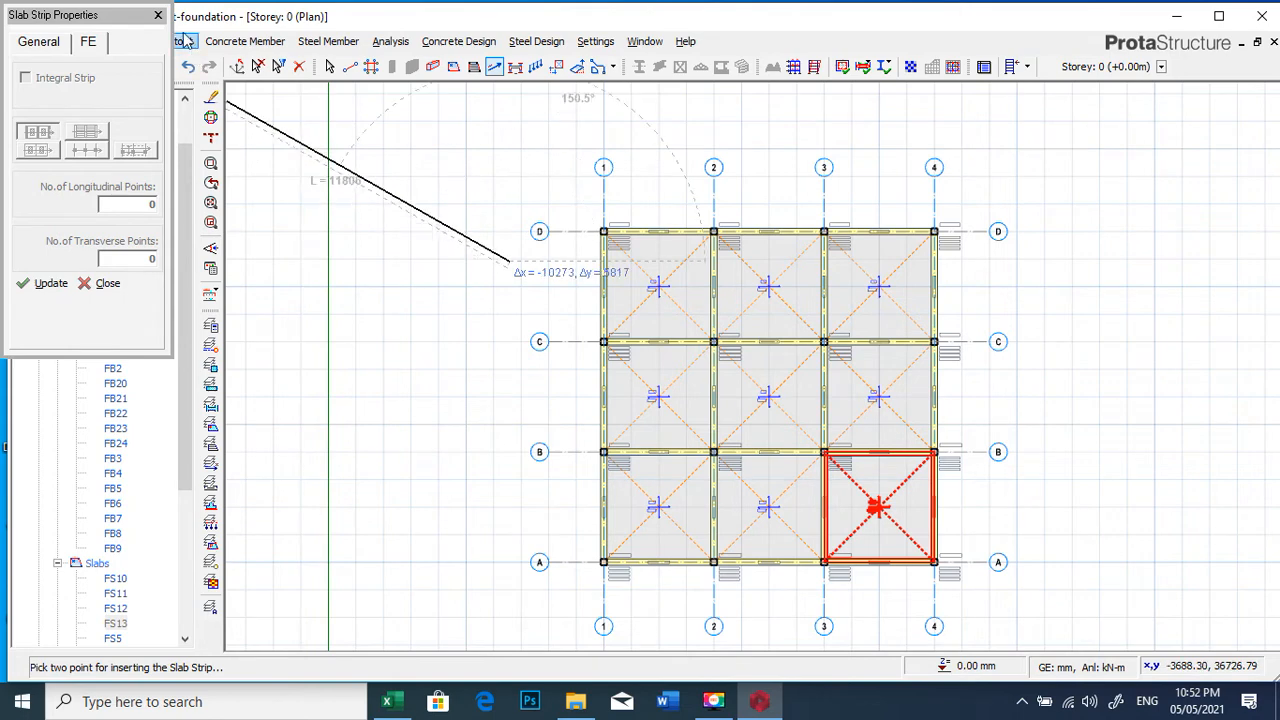
left_click(157, 15)
key("Escape")
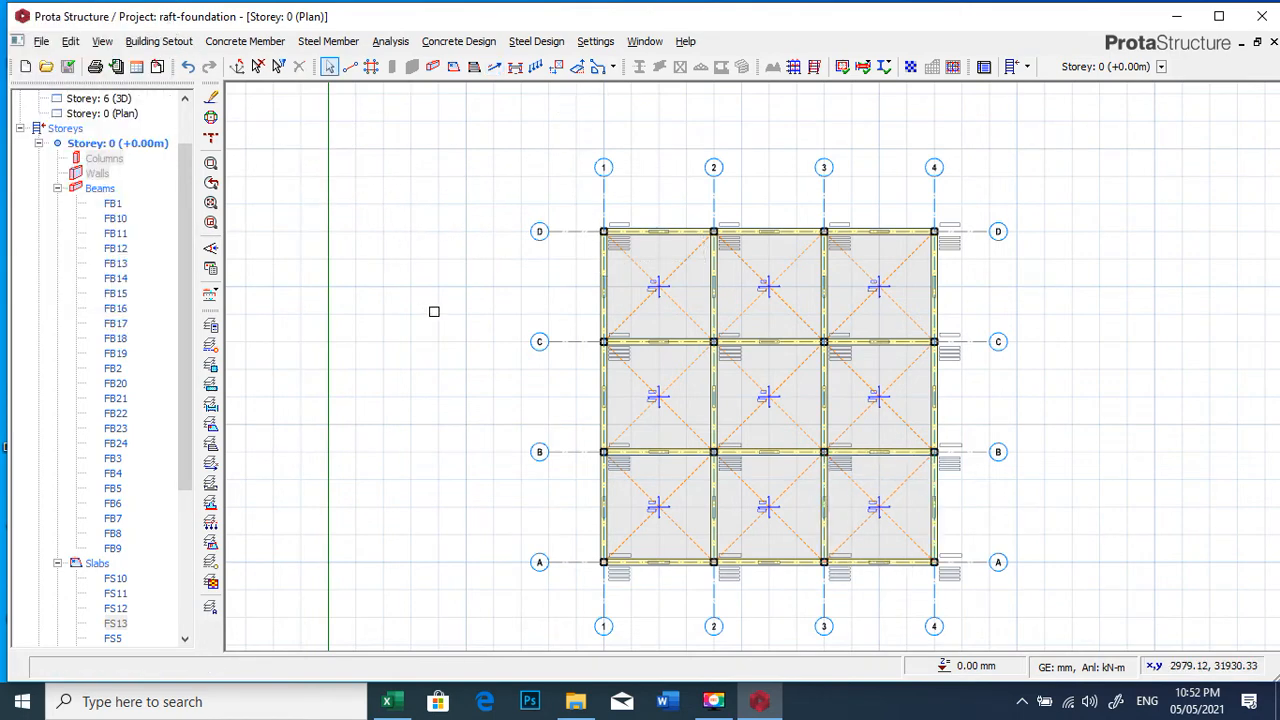
left_click(493, 68)
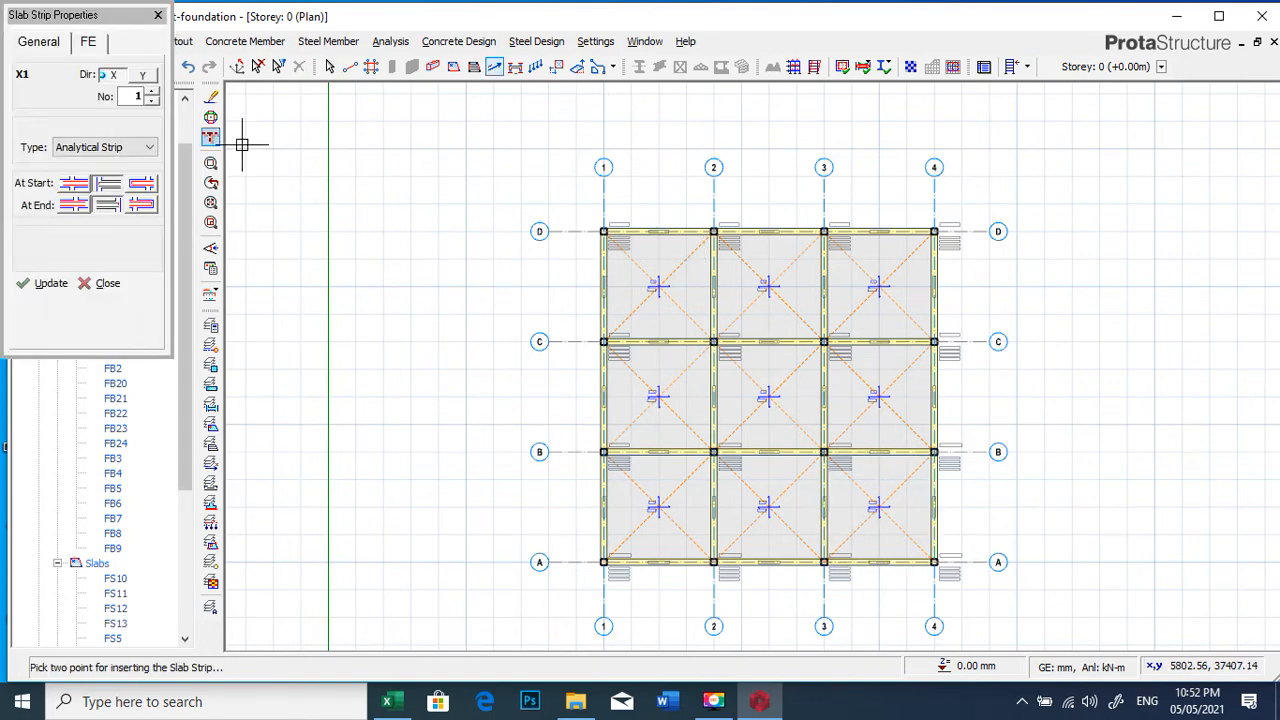
left_click(90, 42)
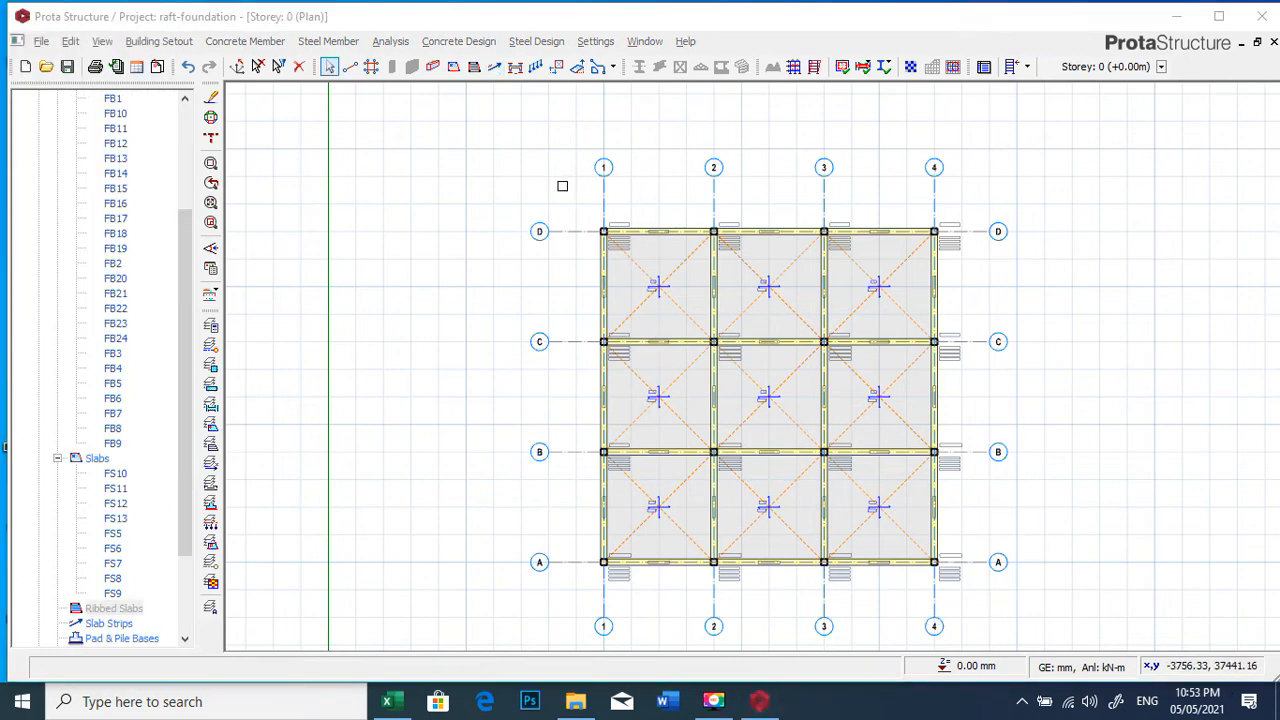
- Start inserting a slab strip in the X direction and set its type to FE Strip
left_click(494, 66)
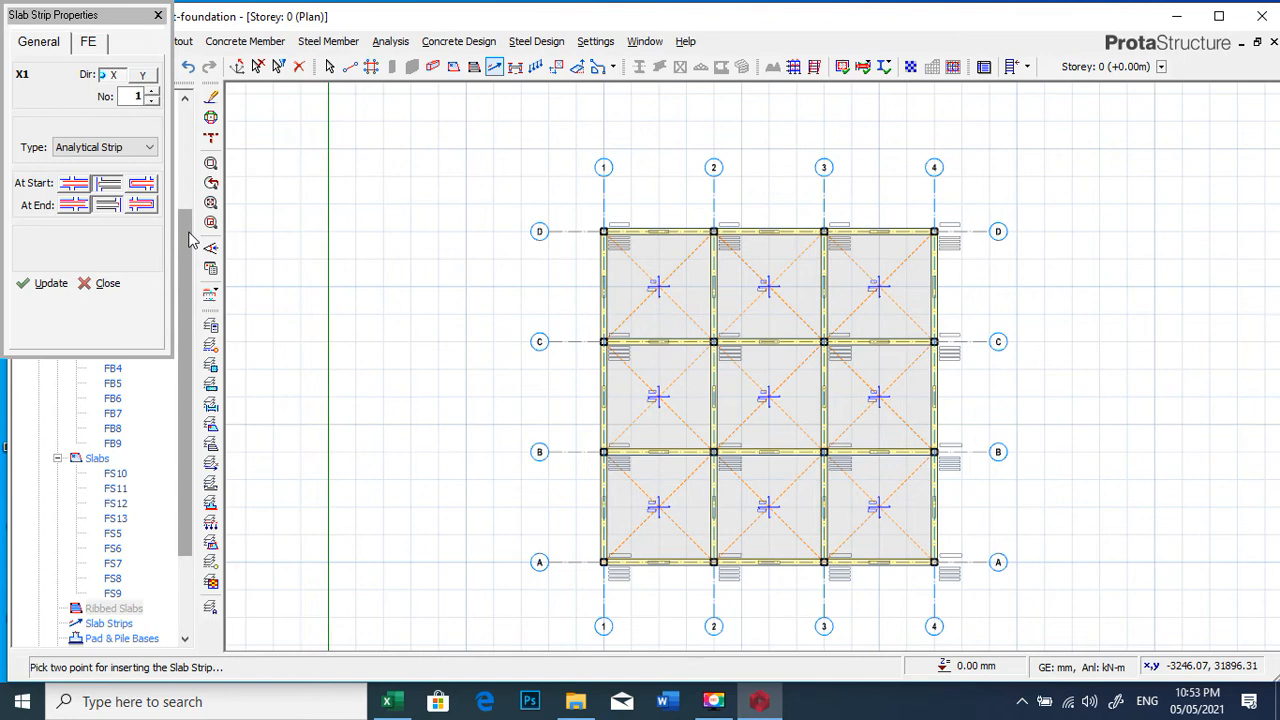
left_click(97, 44)
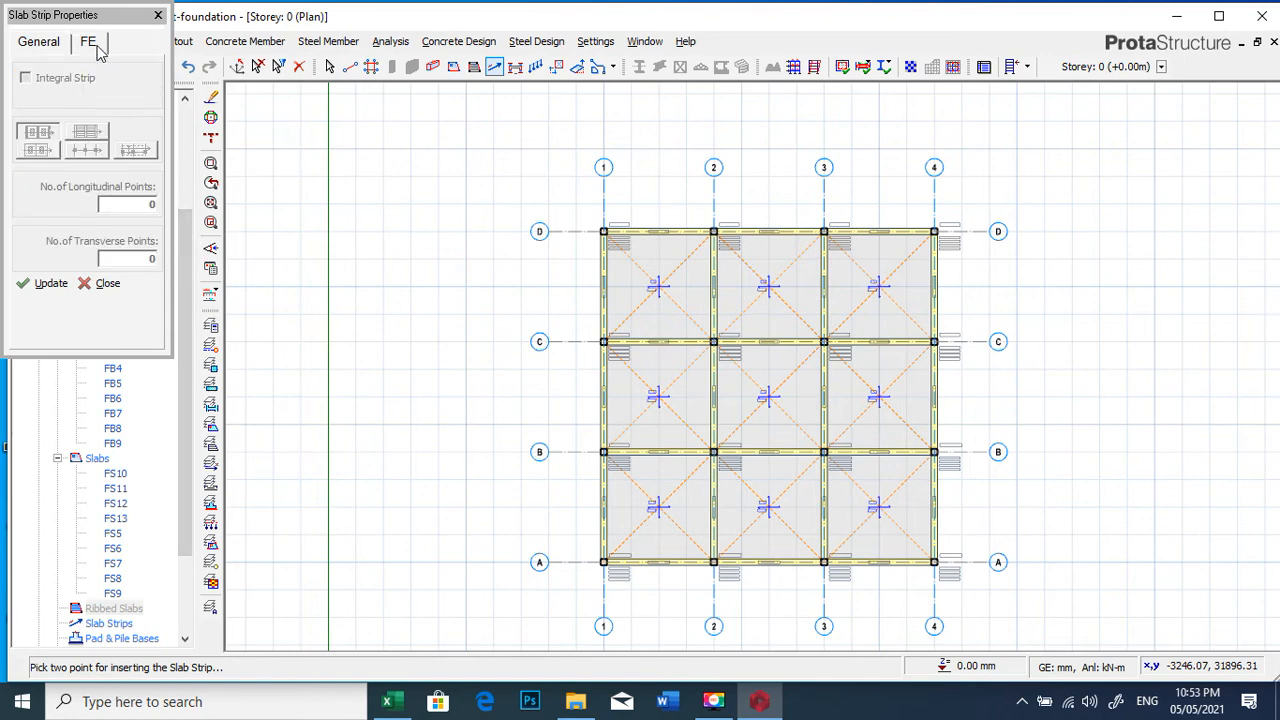
left_click(45, 44)
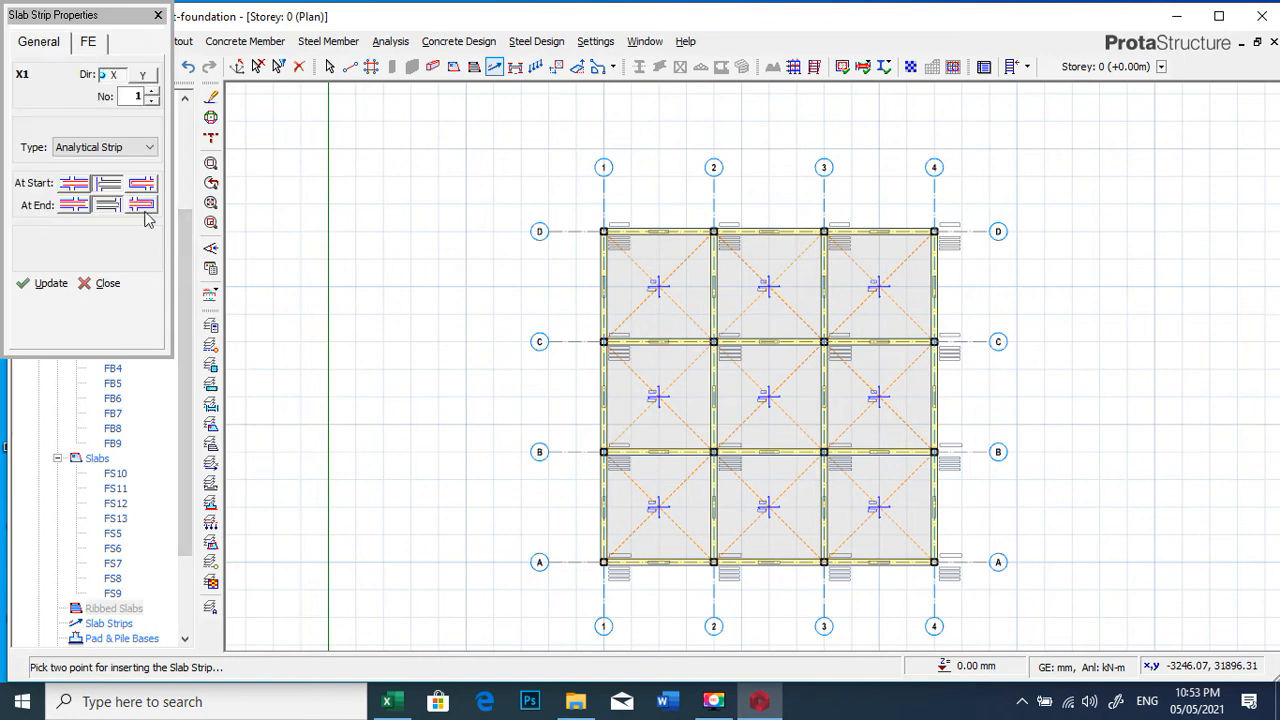
left_click(106, 150)
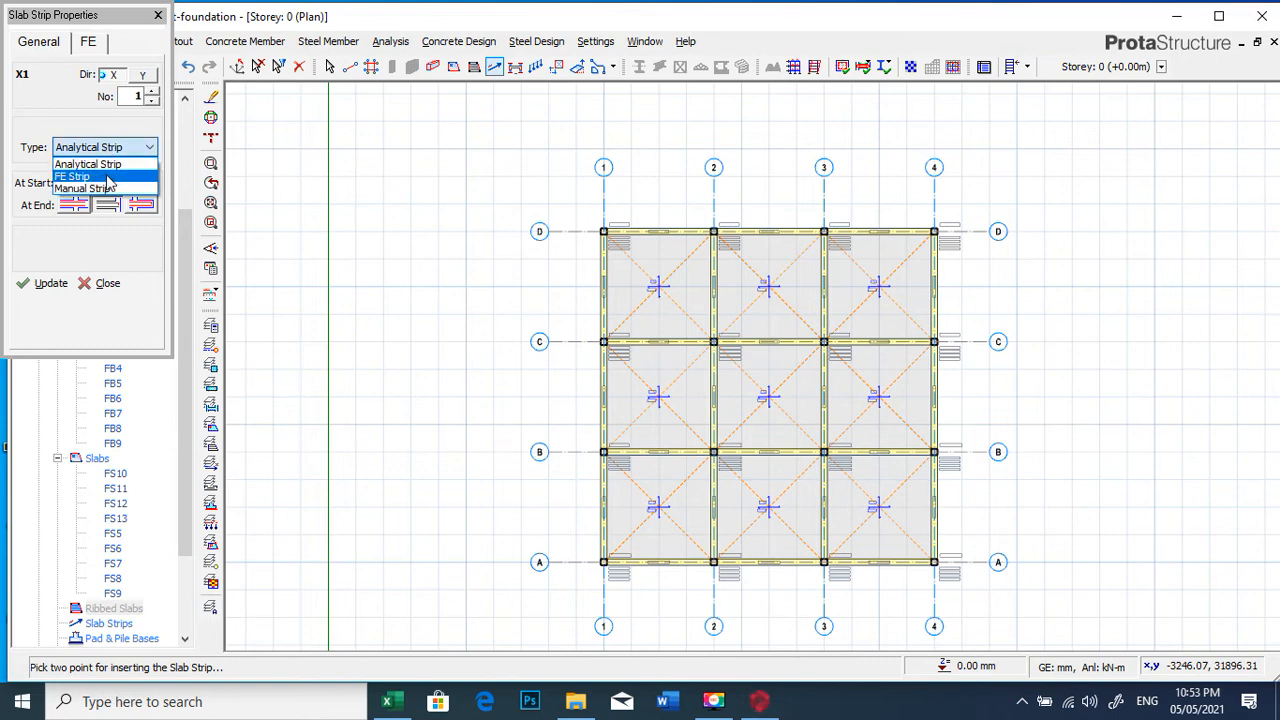
left_click(107, 177)
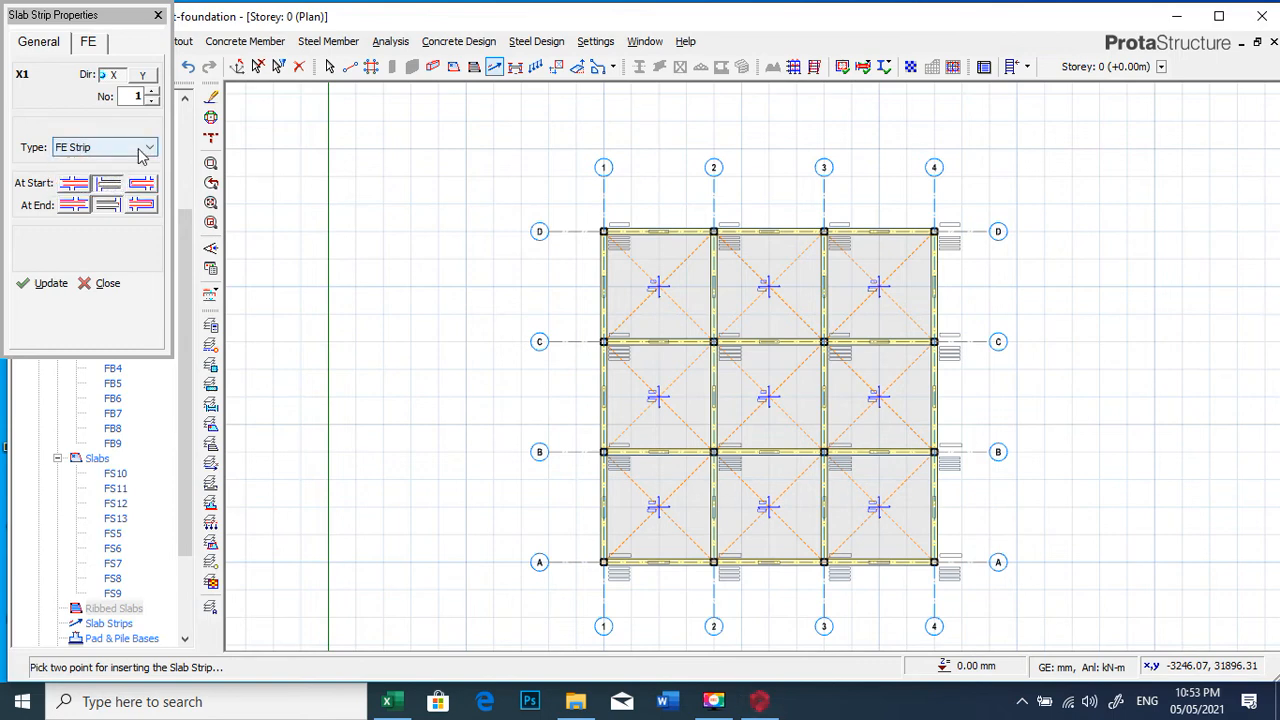
- Choose the FE strip layout that allows an integral strip and left and right extents of 1000 mm
left_click(102, 45)
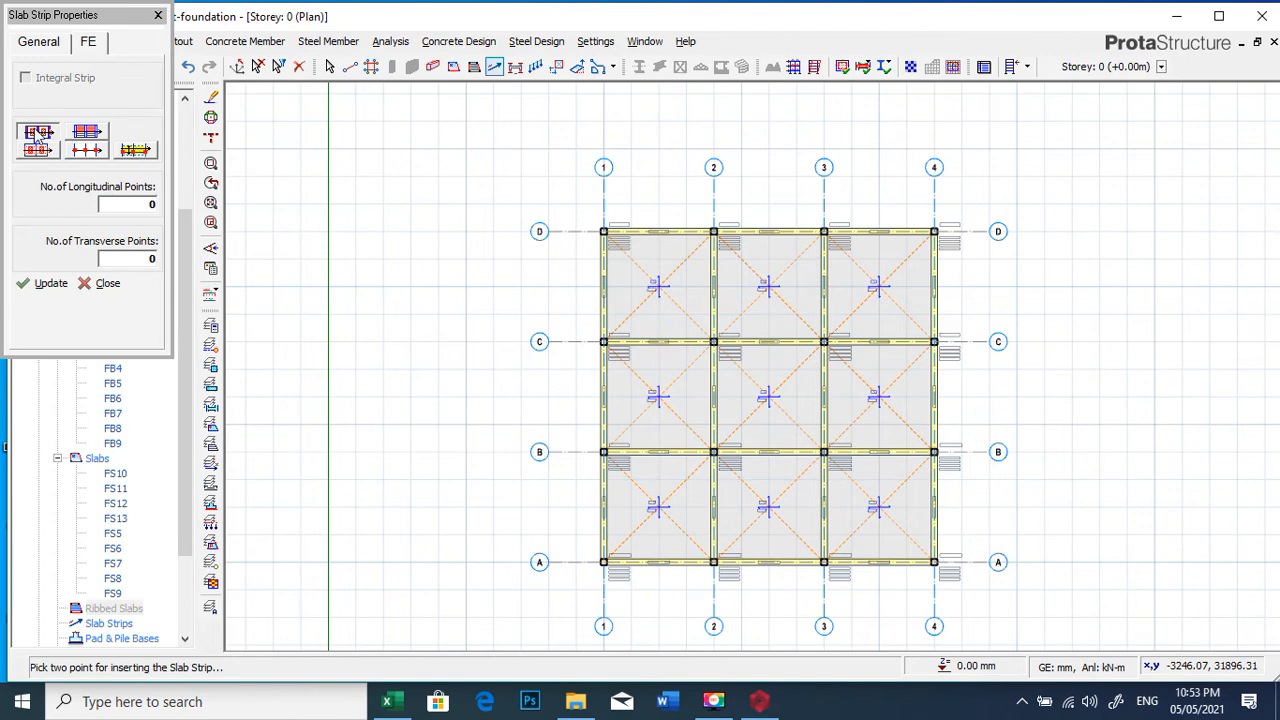
left_click(138, 151)
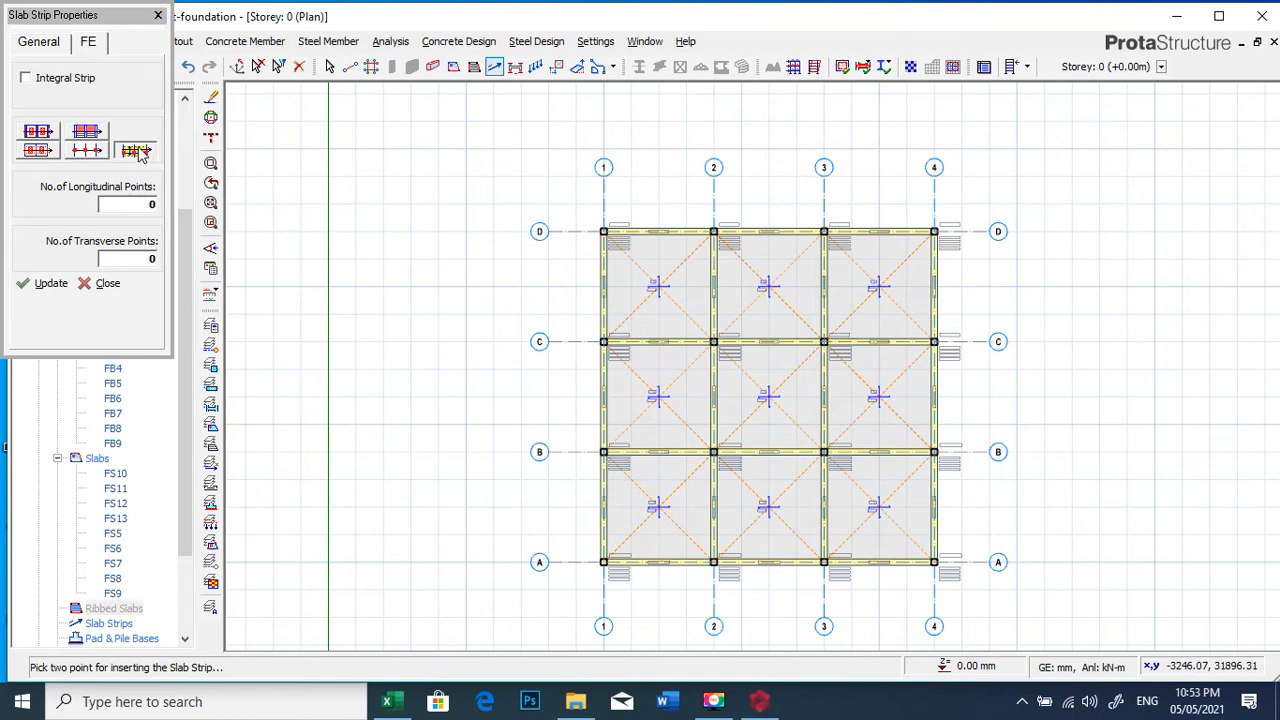
left_click(38, 140)
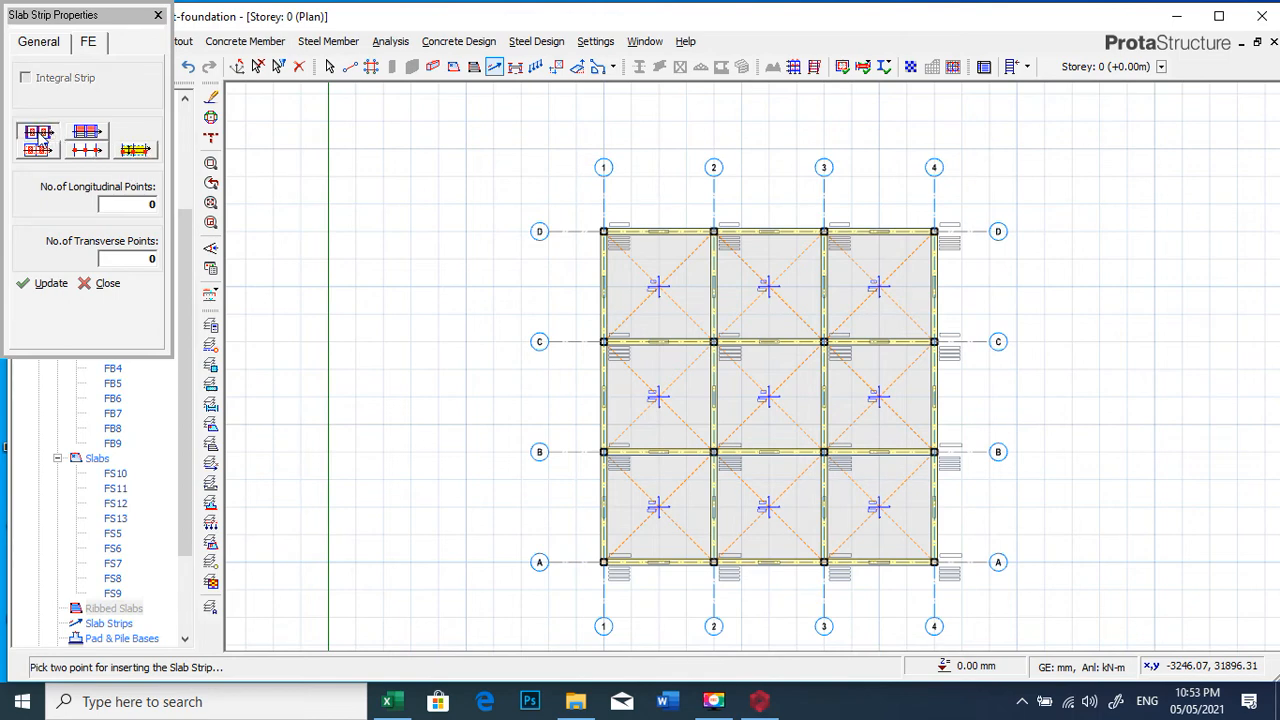
left_click(135, 150)
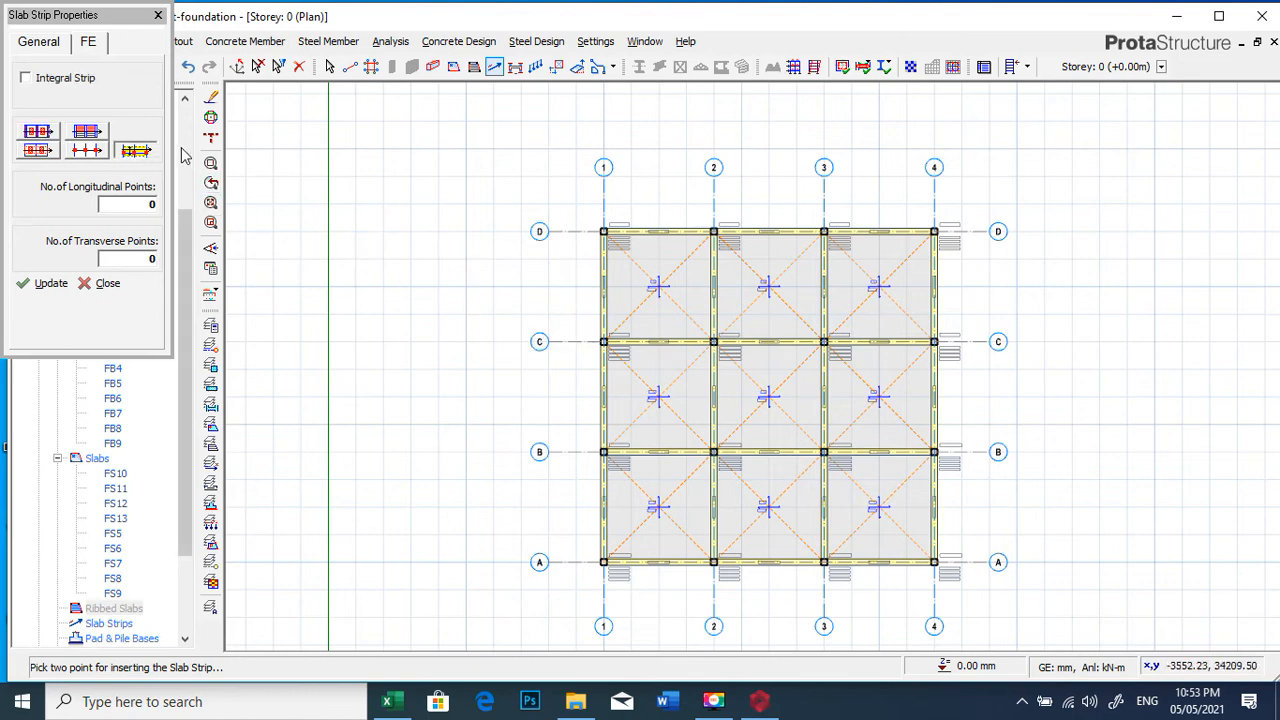
left_click(40, 45)
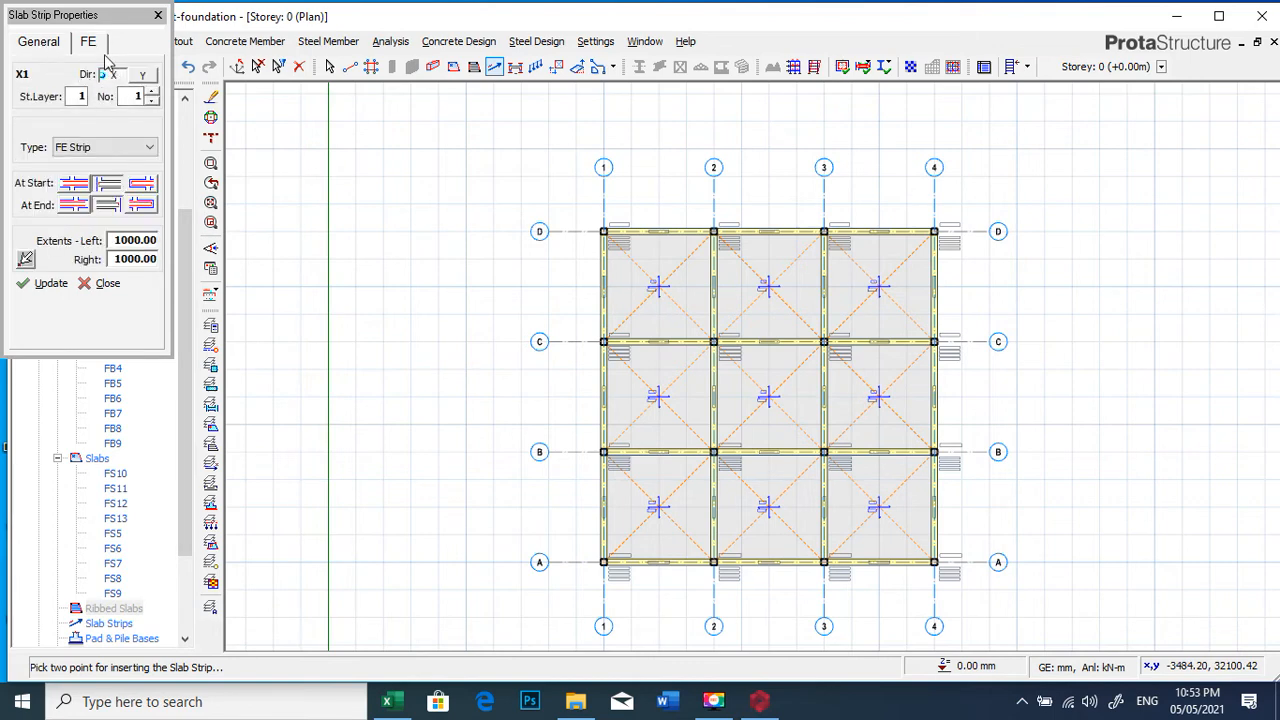
left_click(101, 45)
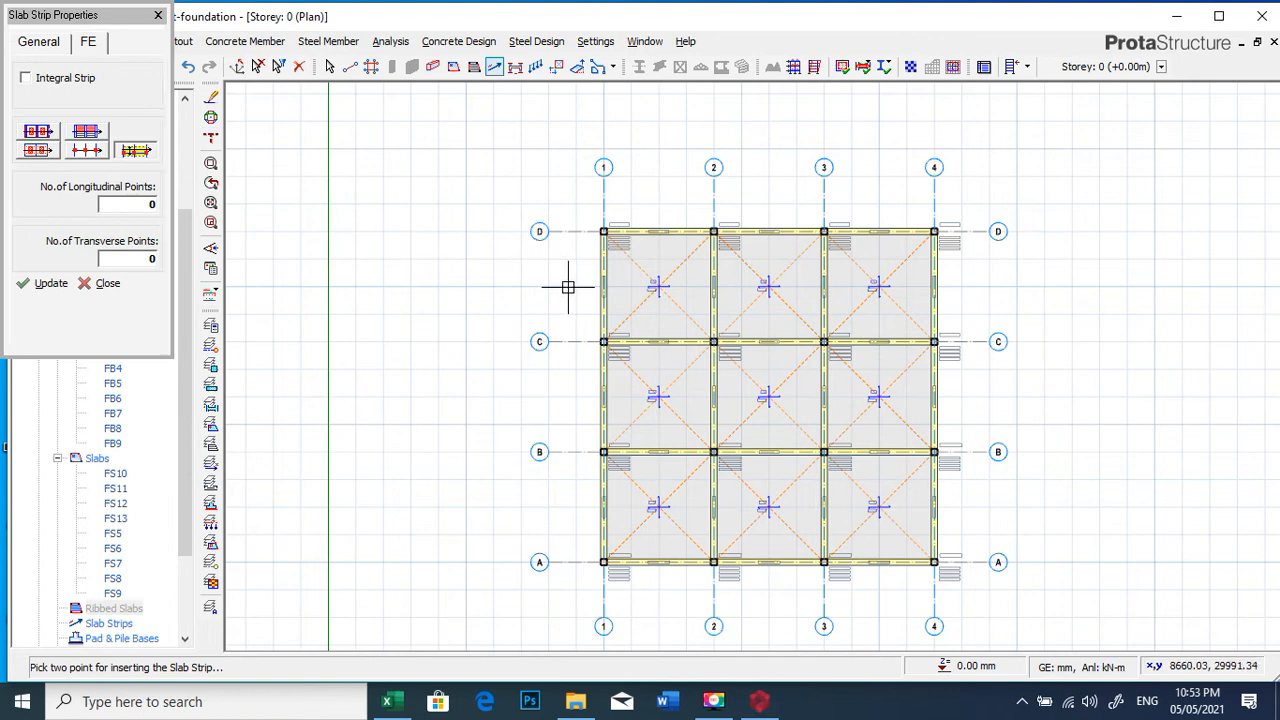
- Insert three X-direction FE strips across the whole plan, one through each bay row: D-C, C-B and B-A
left_click(568, 285)
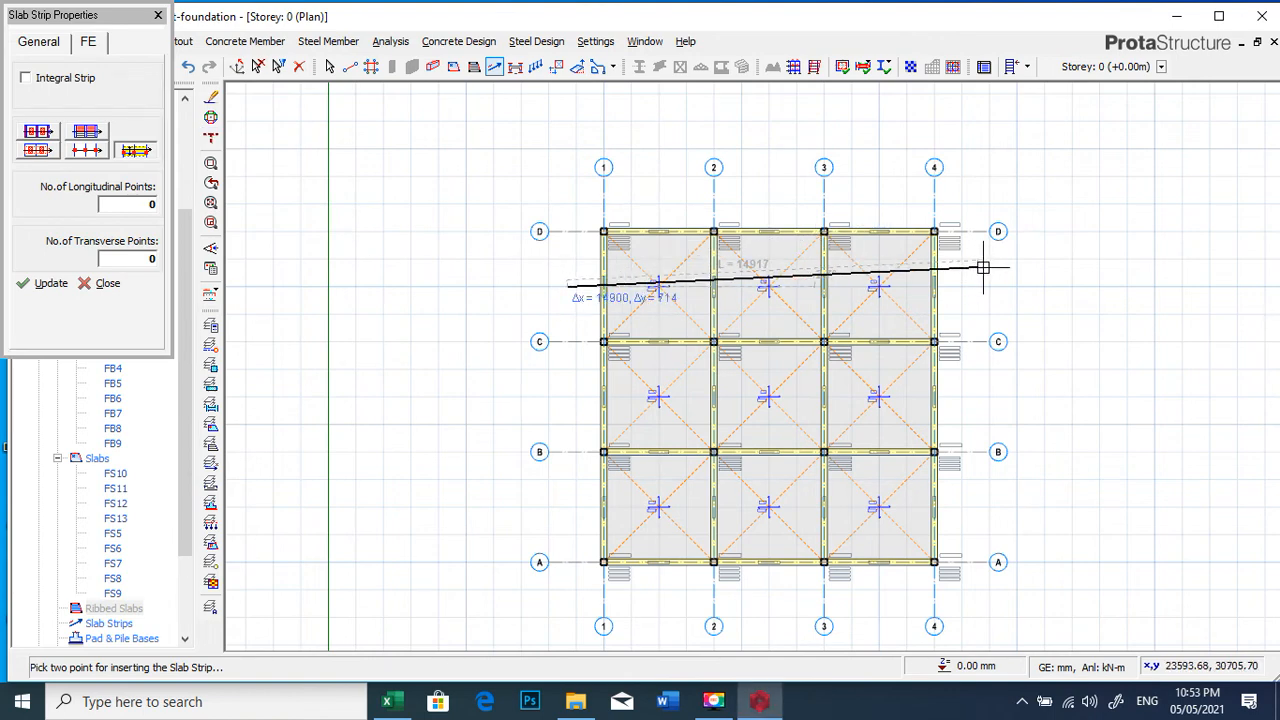
left_click(1012, 286)
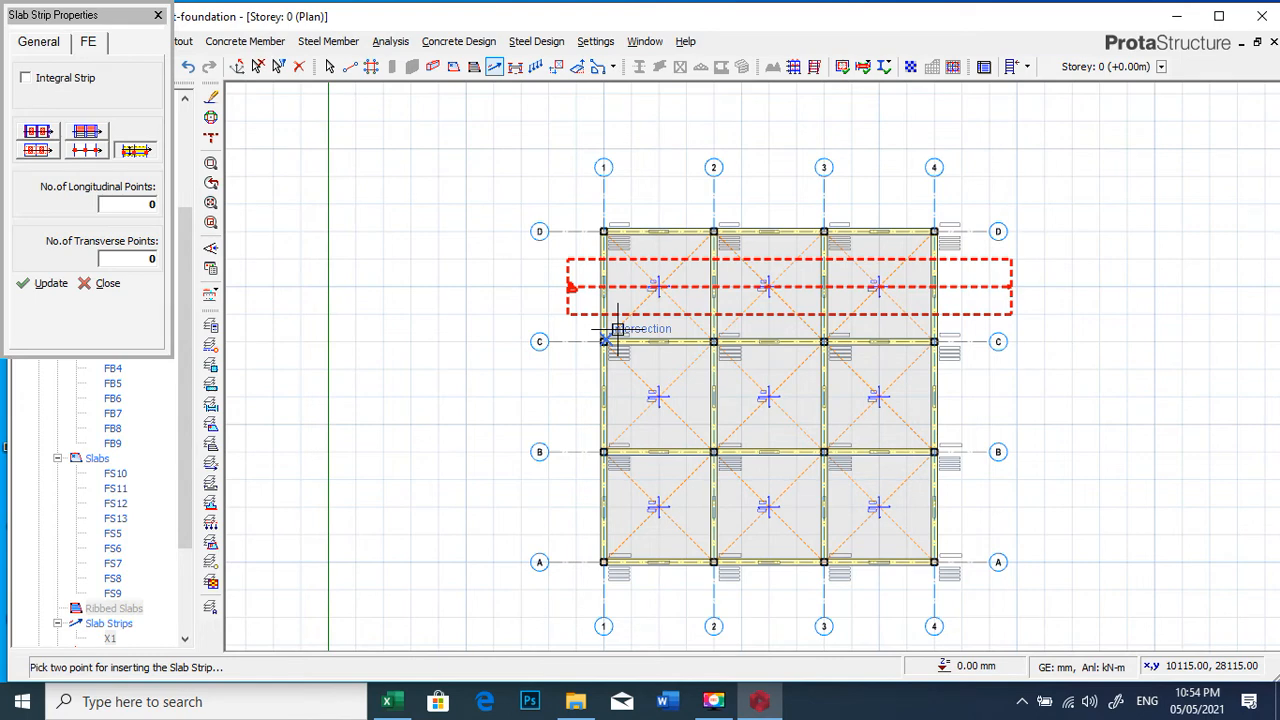
left_click(565, 390)
left_click(971, 386)
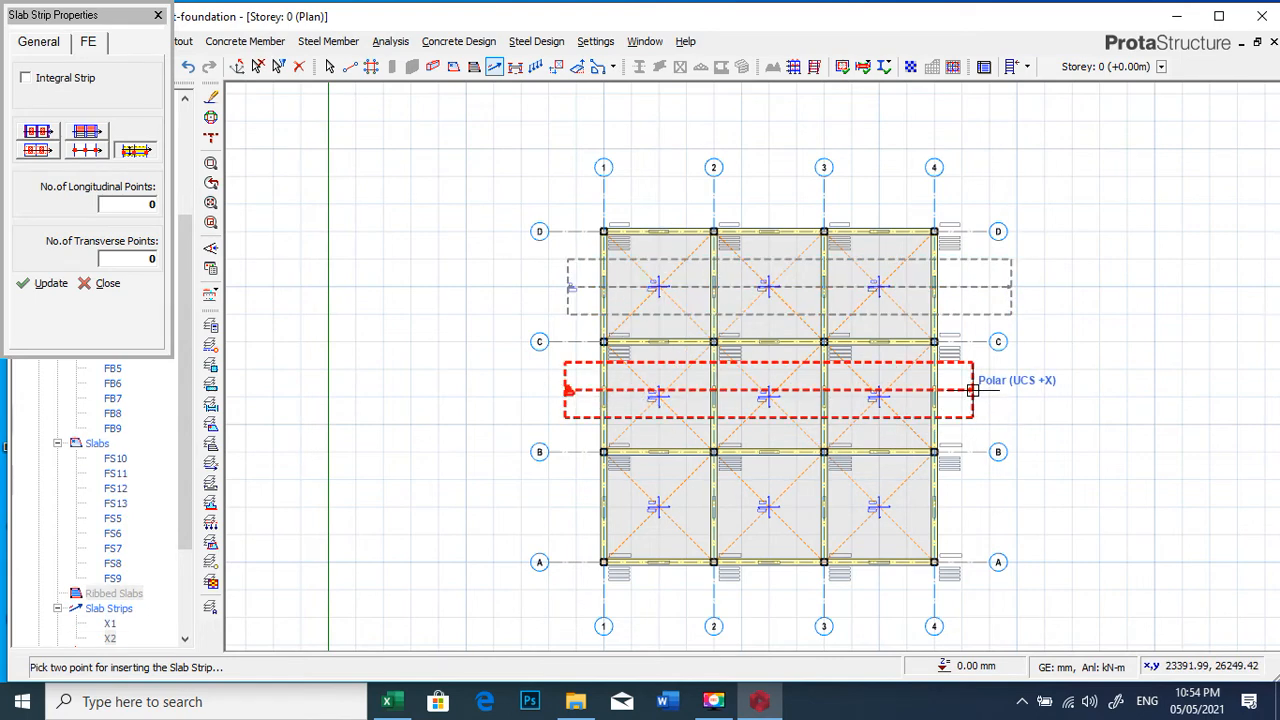
left_click(569, 510)
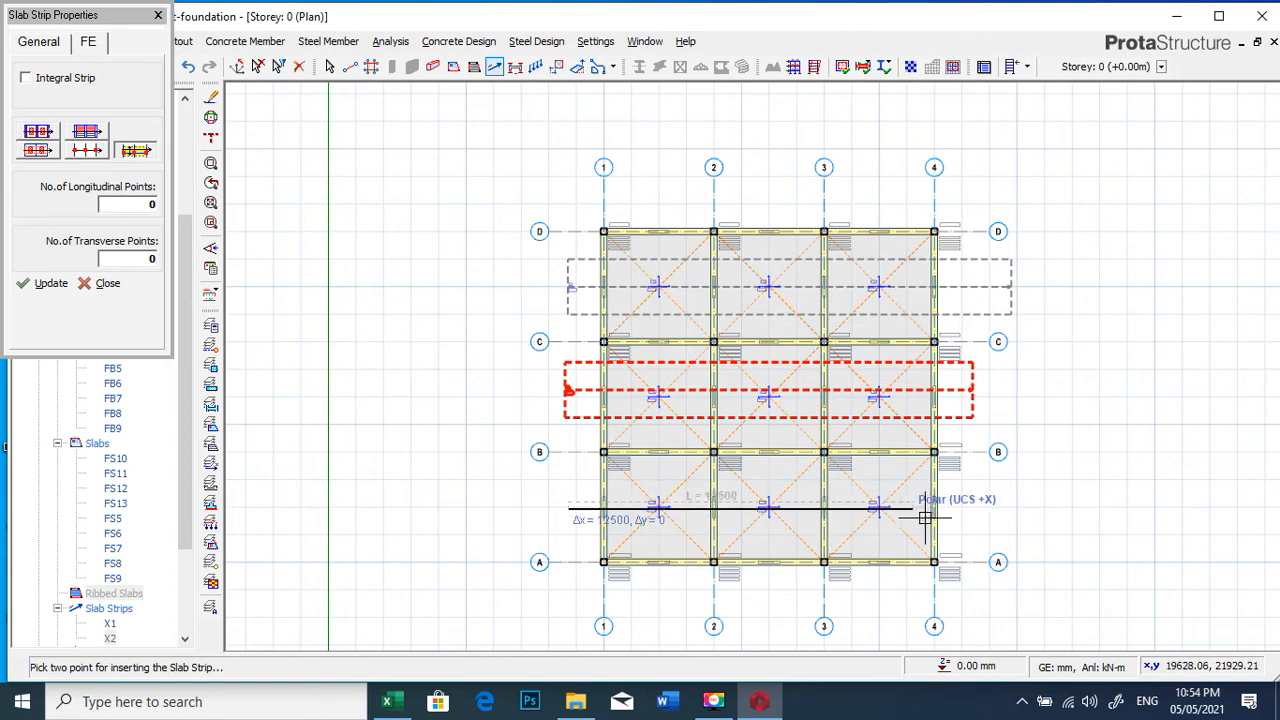
left_click(961, 514)
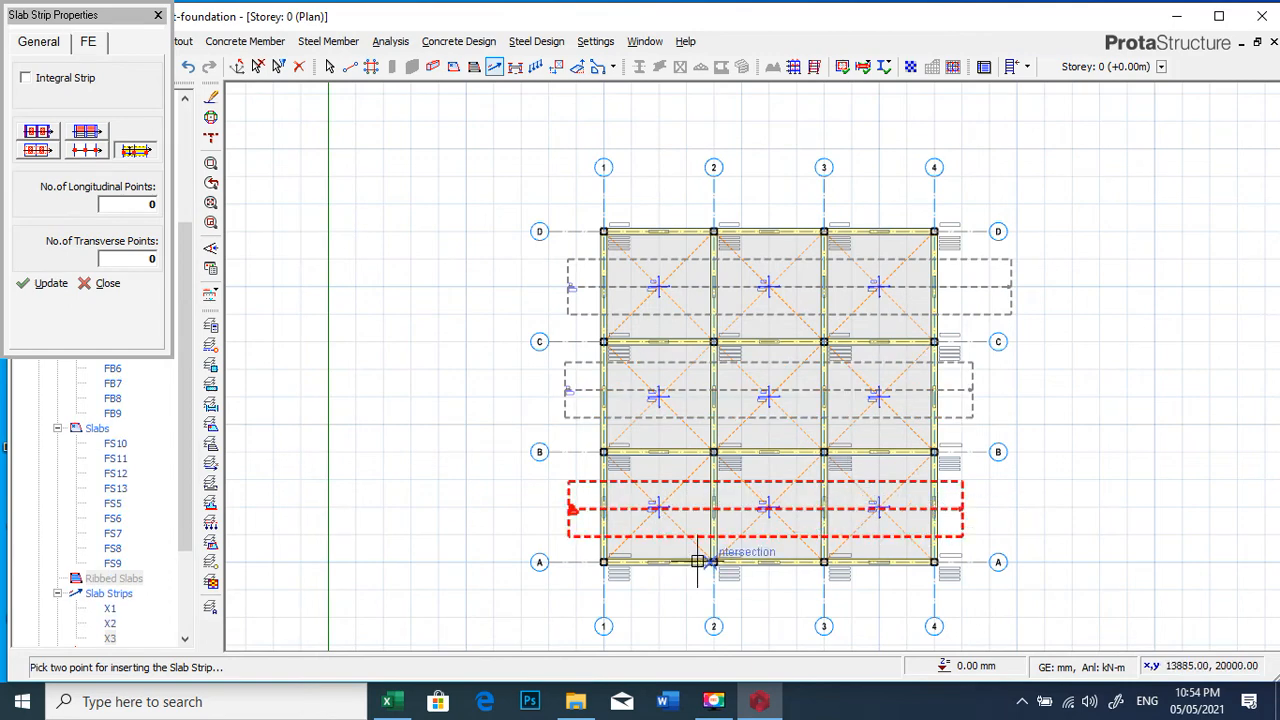
- Switch the strip direction to Y and insert three FE strips across the plan, through bays 1-2, 2-3 and 3-4
left_click(57, 50)
left_click(145, 78)
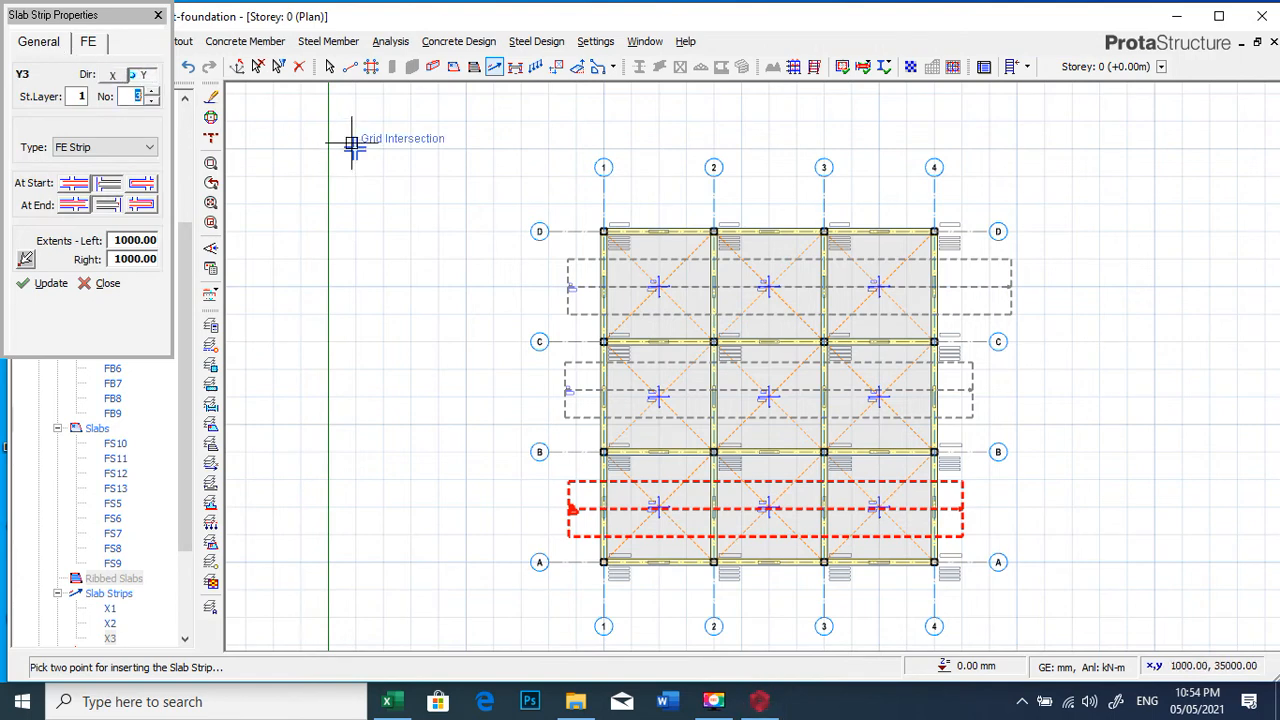
left_click(675, 202)
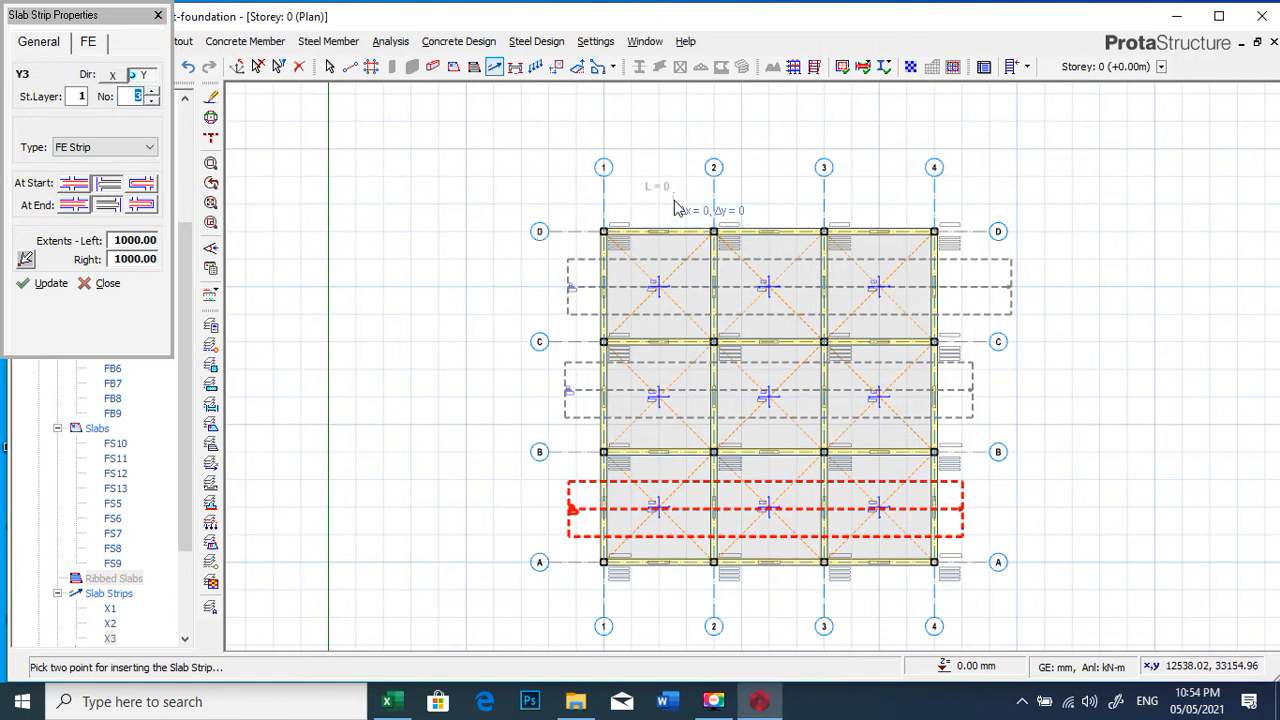
left_click(681, 583)
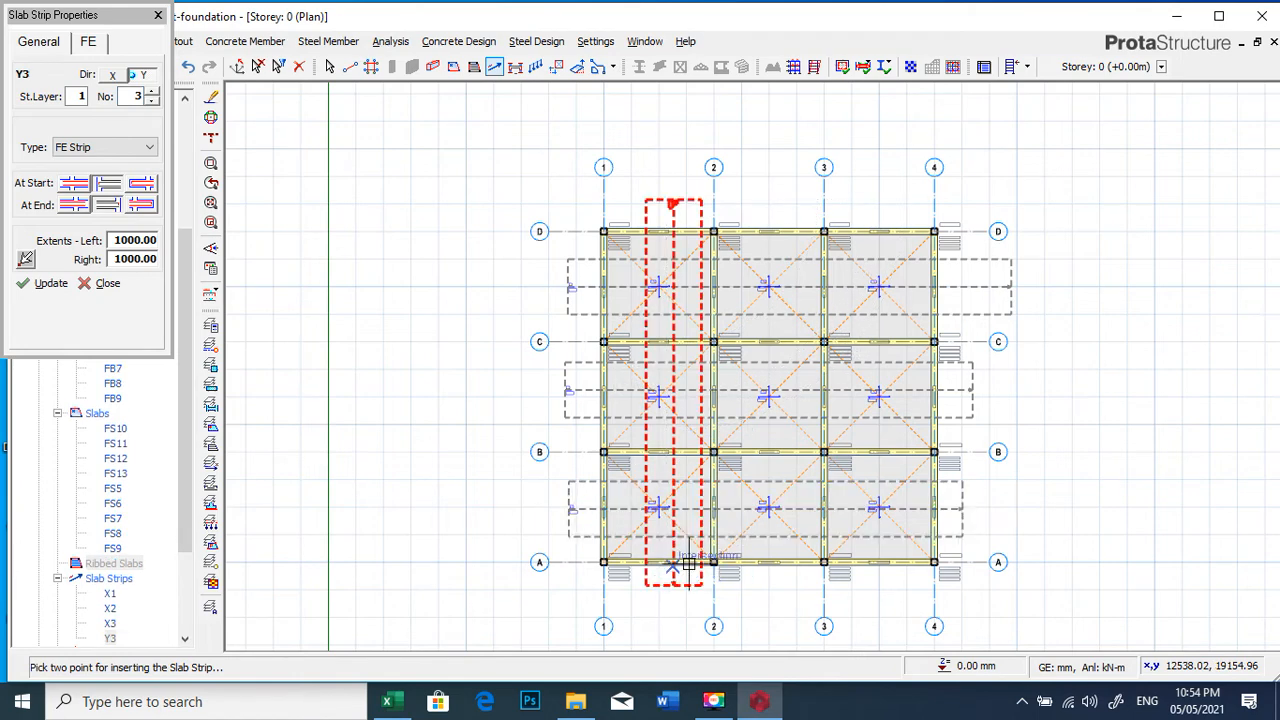
left_click(777, 202)
left_click(778, 590)
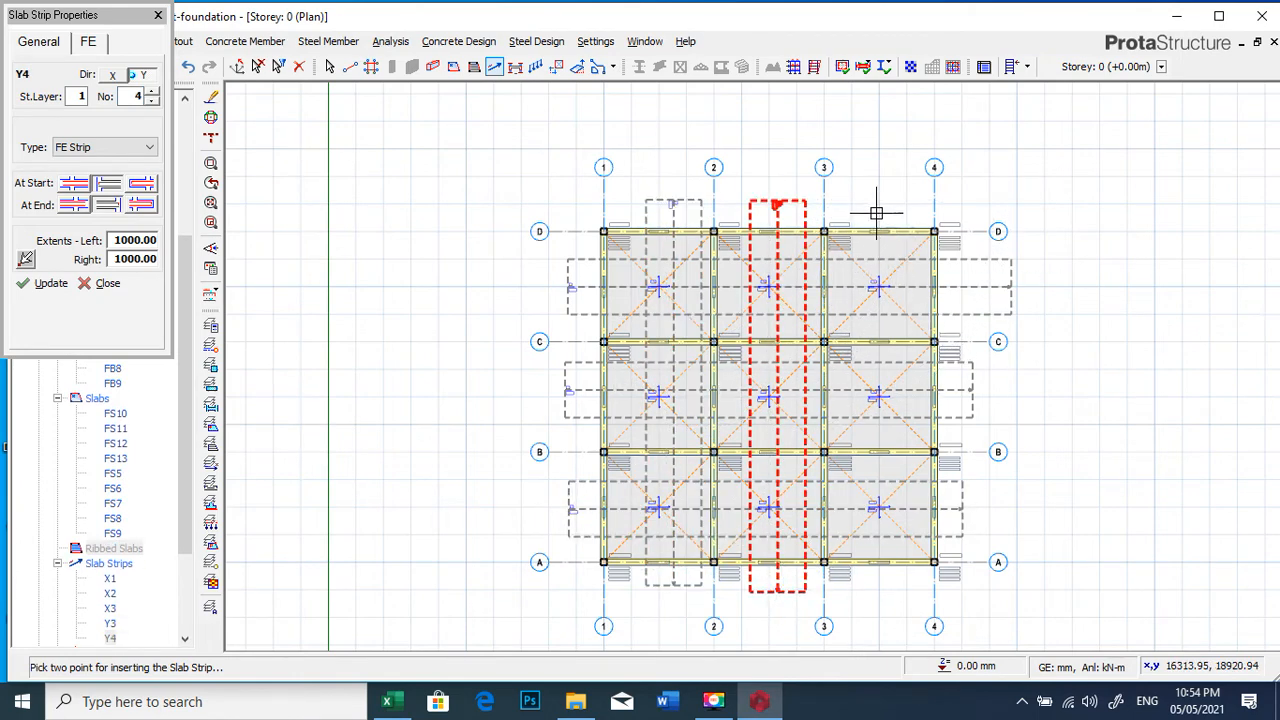
left_click(878, 596)
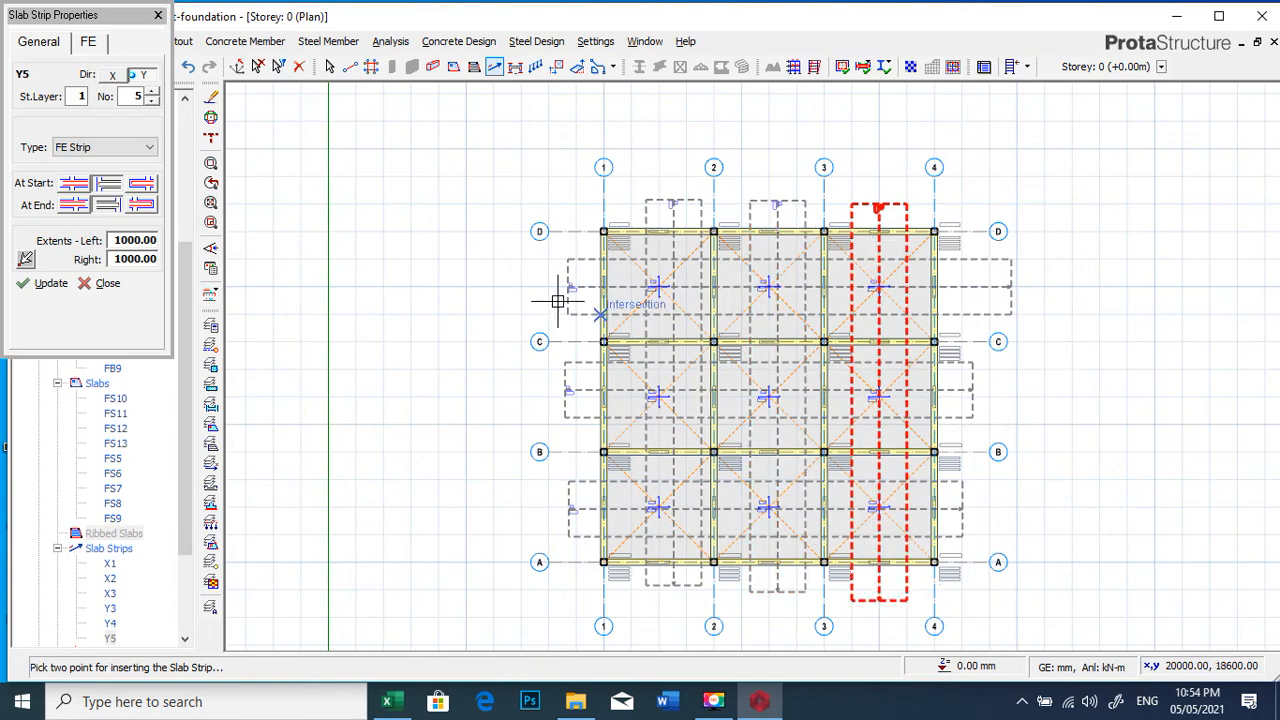
- Finish the slab strip insertion and save the project
left_click(157, 16)
key("Escape")
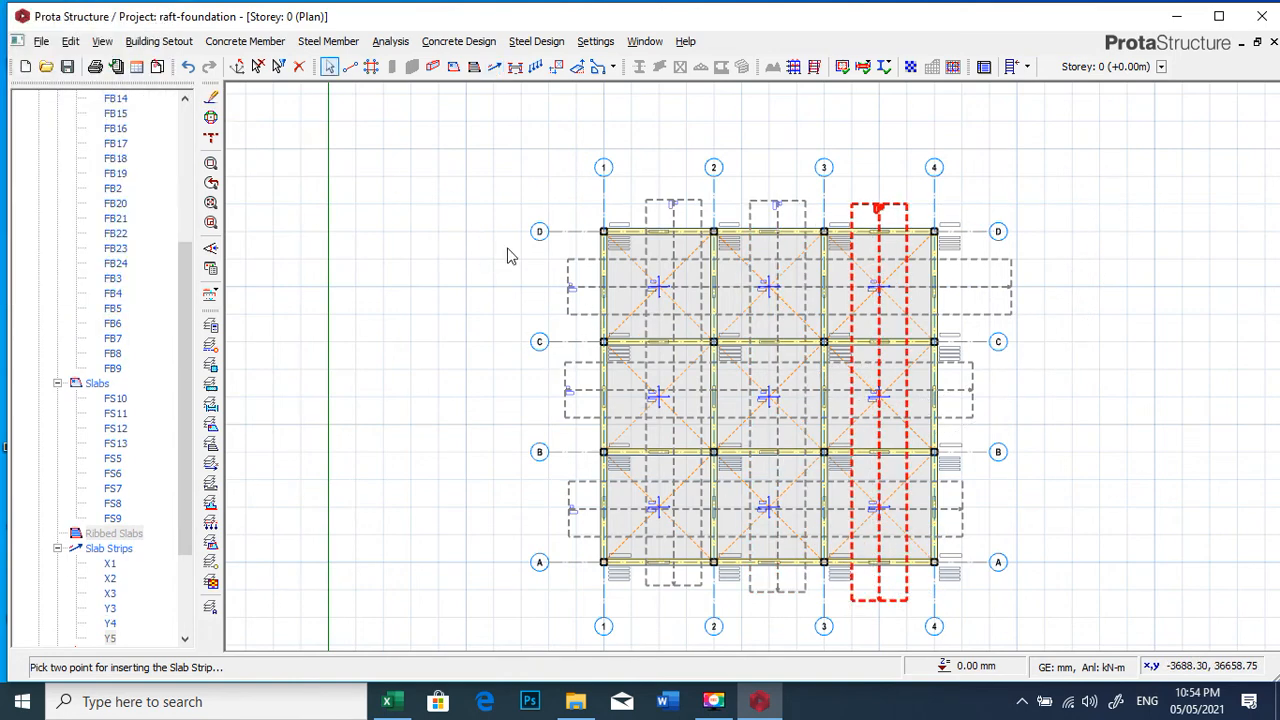
left_click(67, 66)
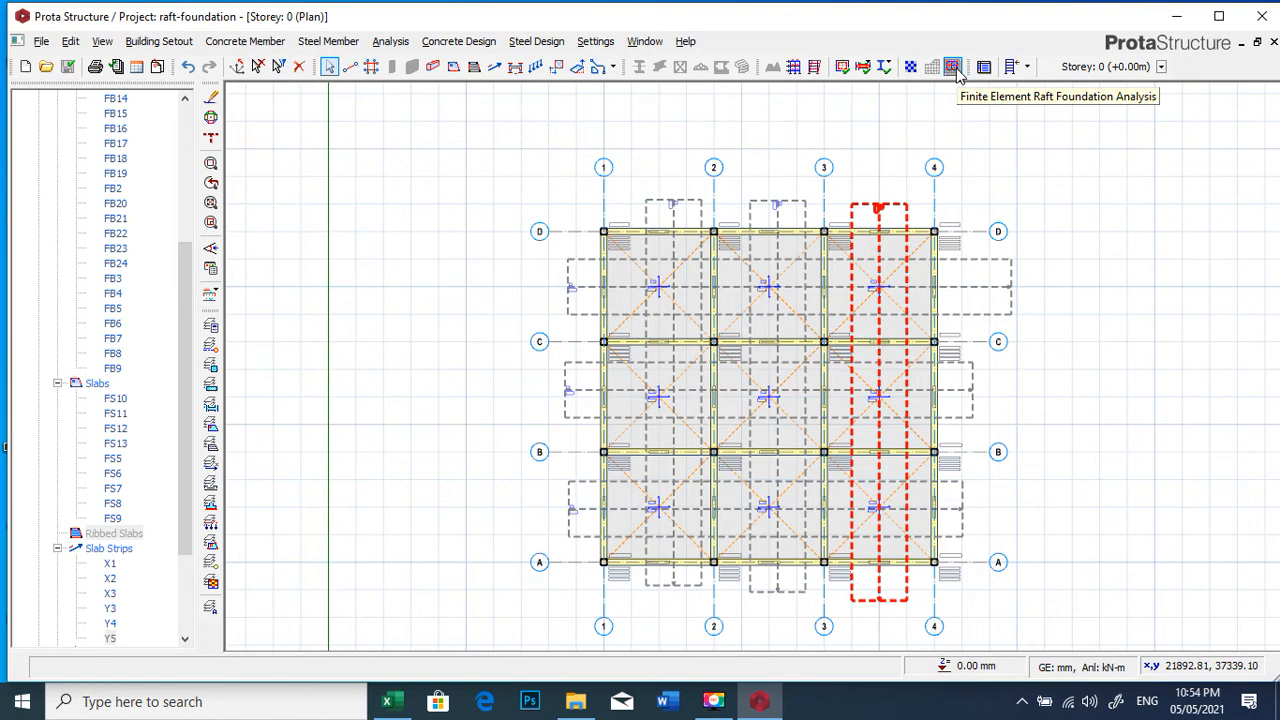
- Open the finite element raft foundation analysis and review its mesh and post-analysis options
left_click(400, 44)
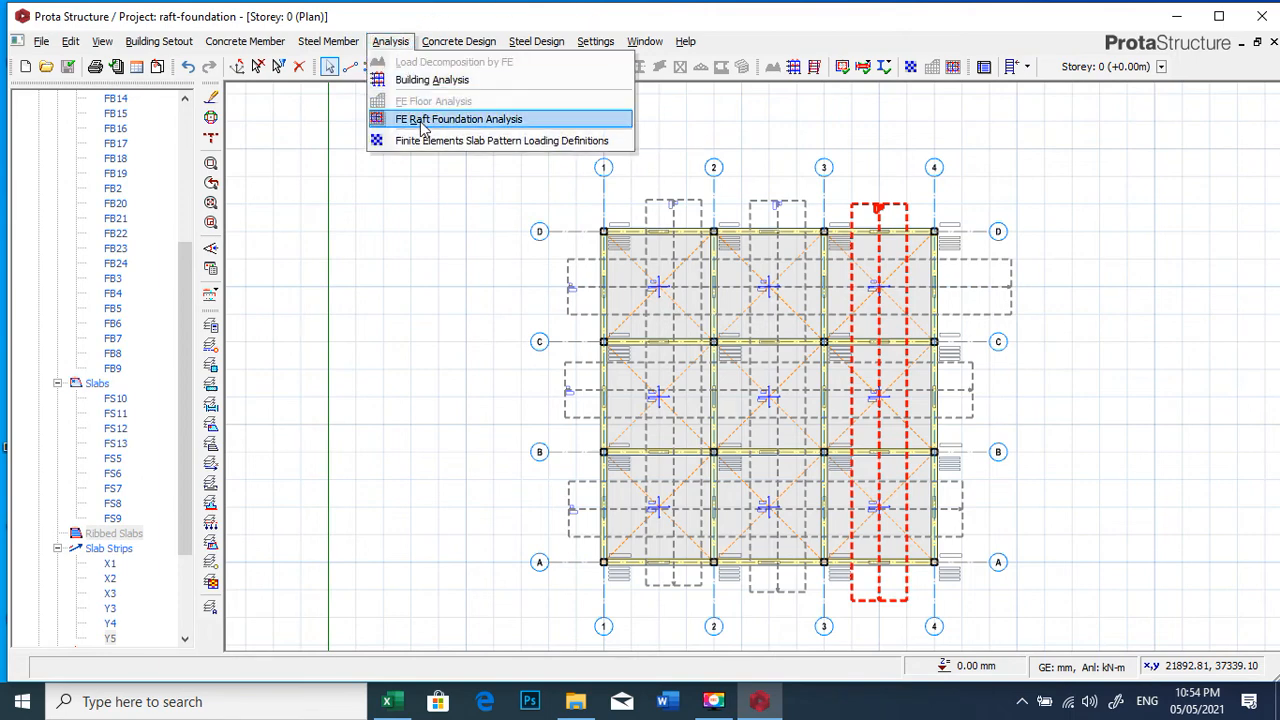
left_click(952, 67)
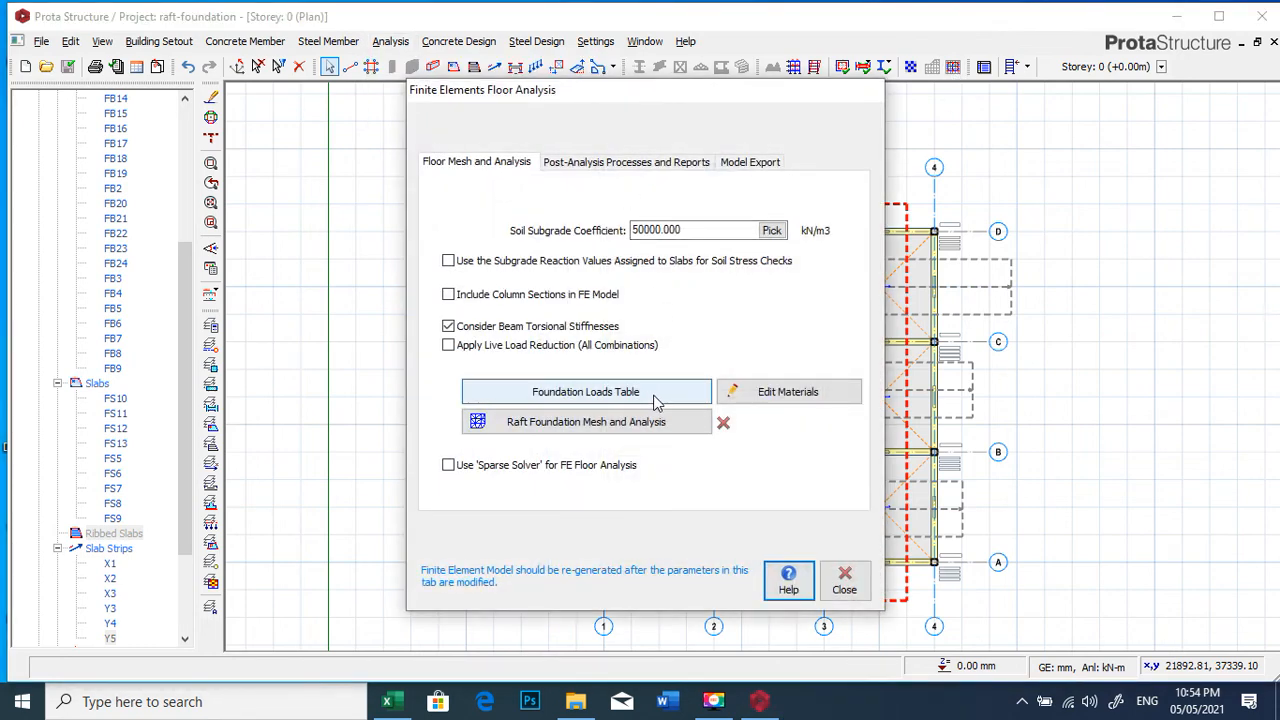
left_click(652, 163)
left_click(497, 163)
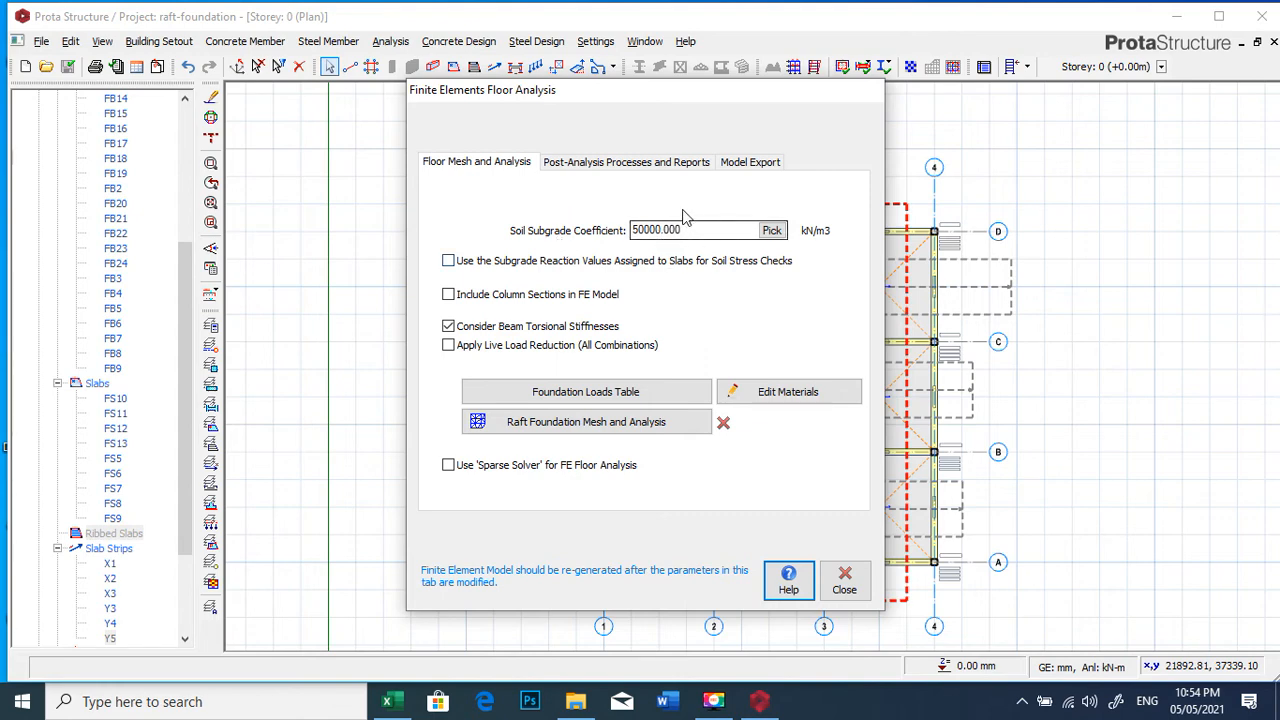
- Launch the raft foundation mesh and analysis and generate the finite element model of the raft
left_click(626, 428)
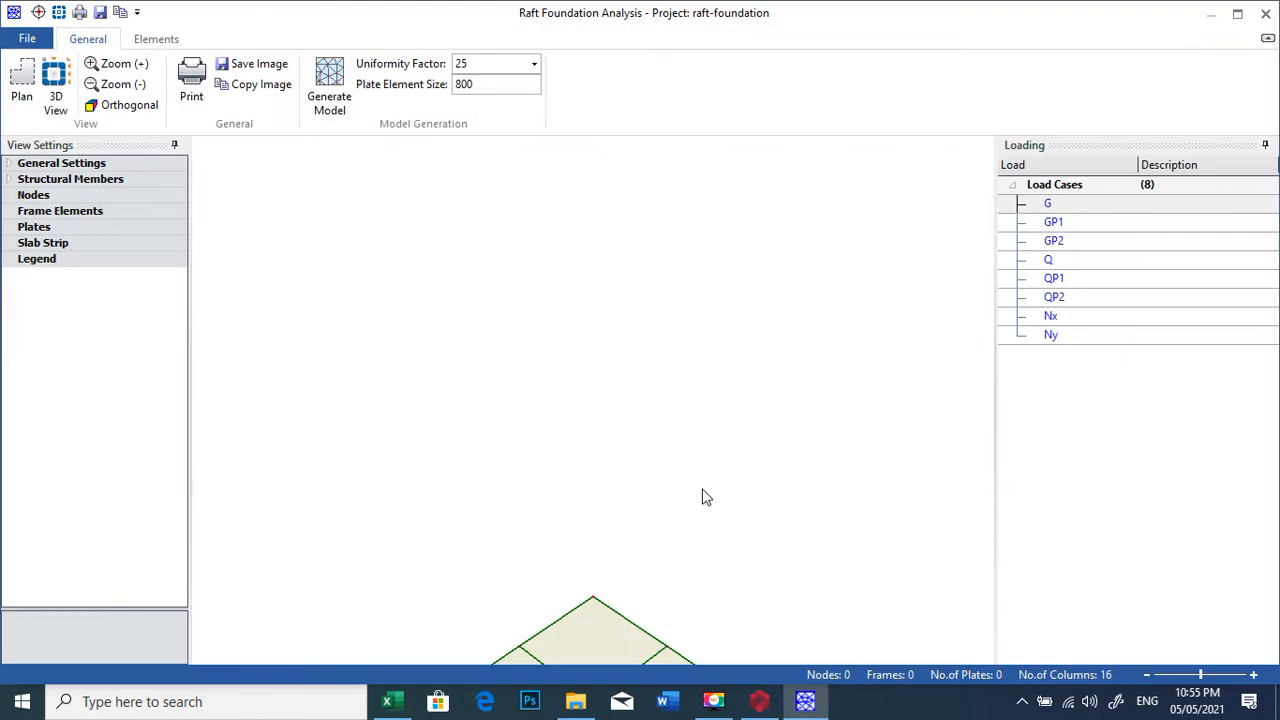
left_click(325, 80)
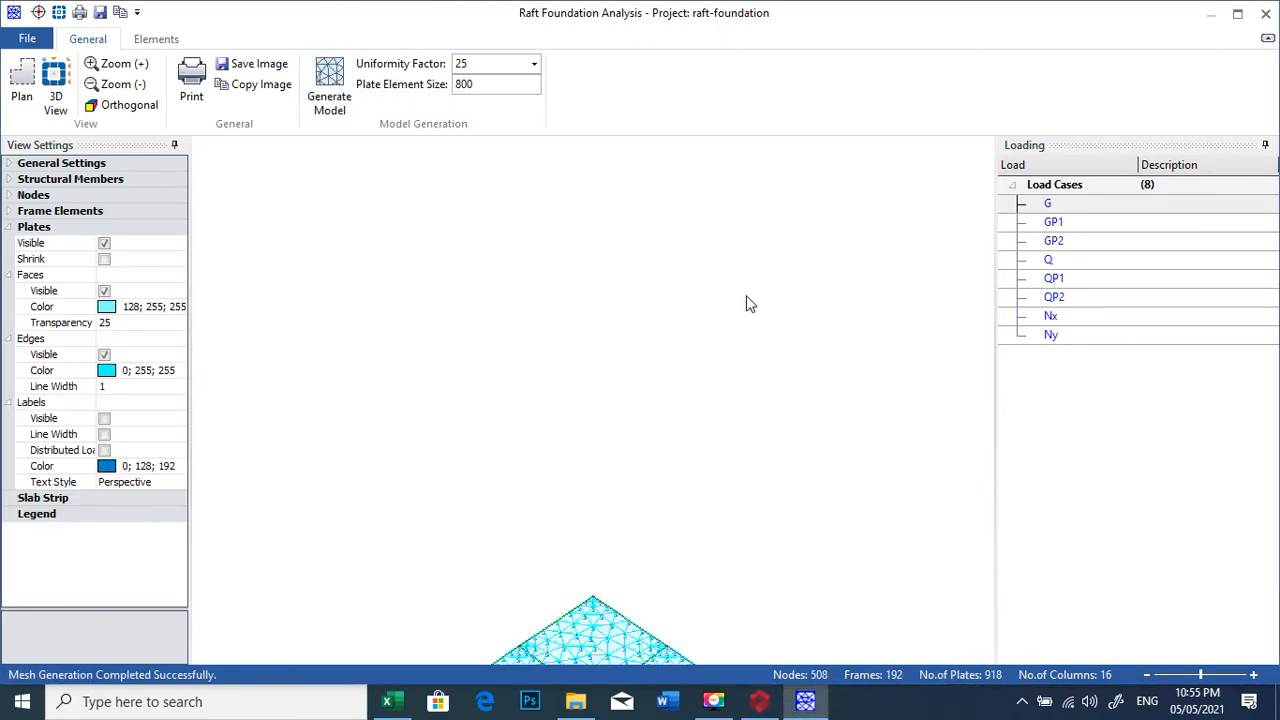
scroll(616, 560, "up", 3)
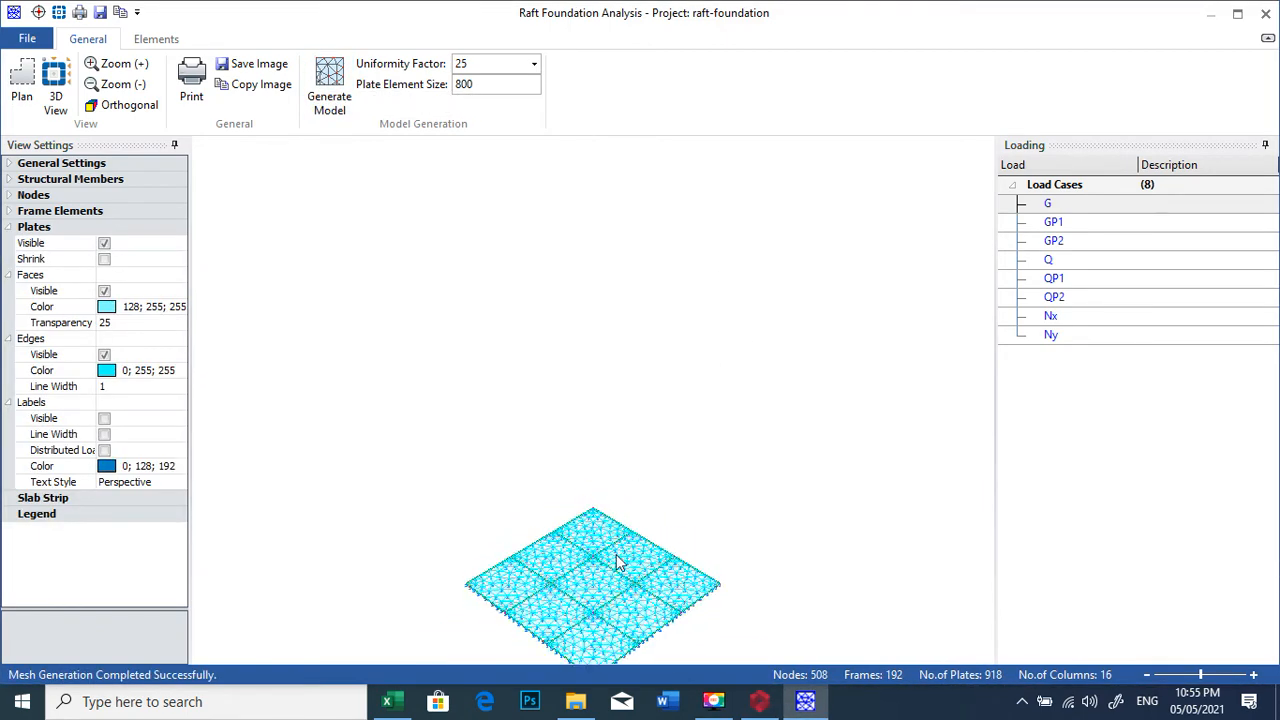
- Close the generated raft model and open the analysis post-processing with an allowable soil stress of 200 kN/m2
left_click(1266, 14)
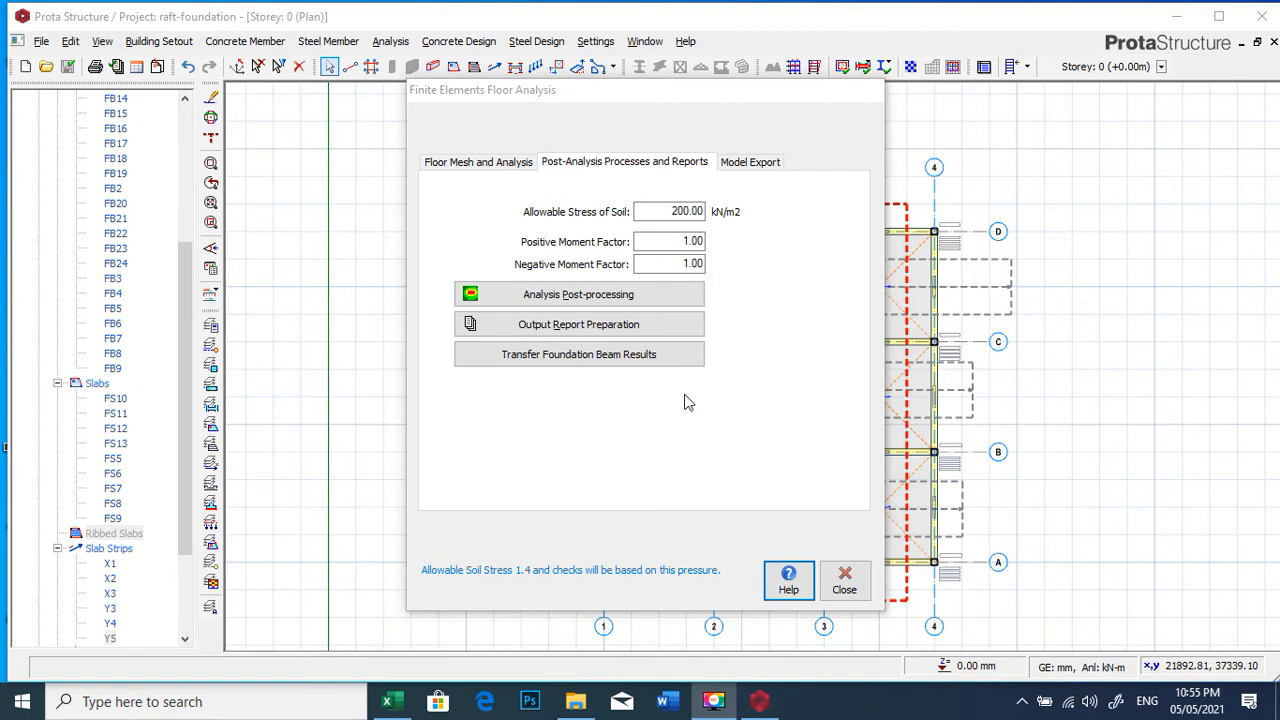
double_click(673, 213)
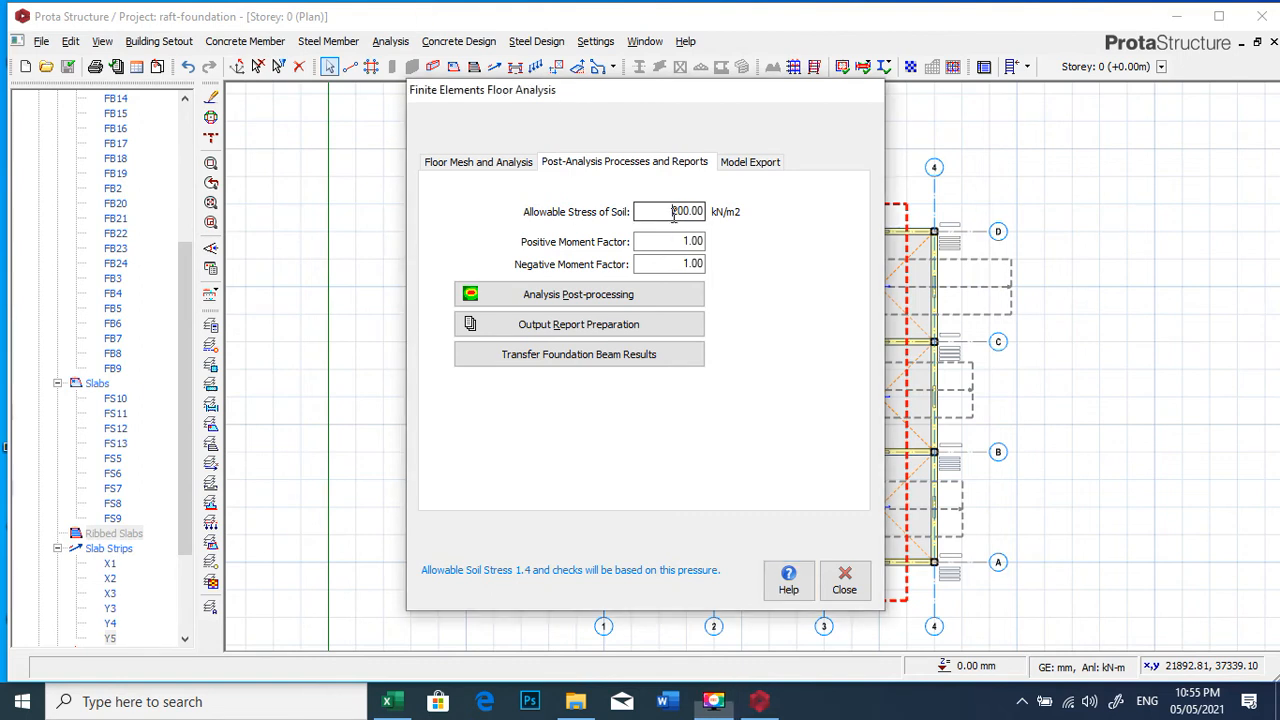
left_click(669, 211)
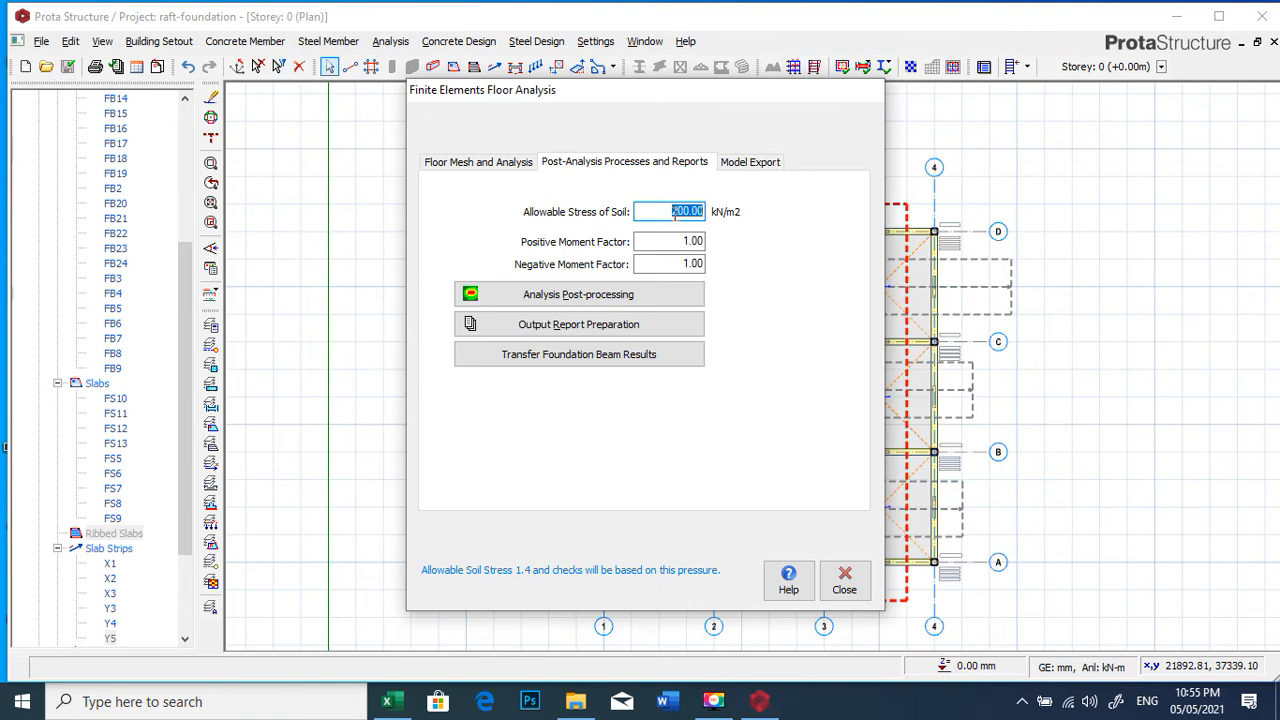
left_click(622, 300)
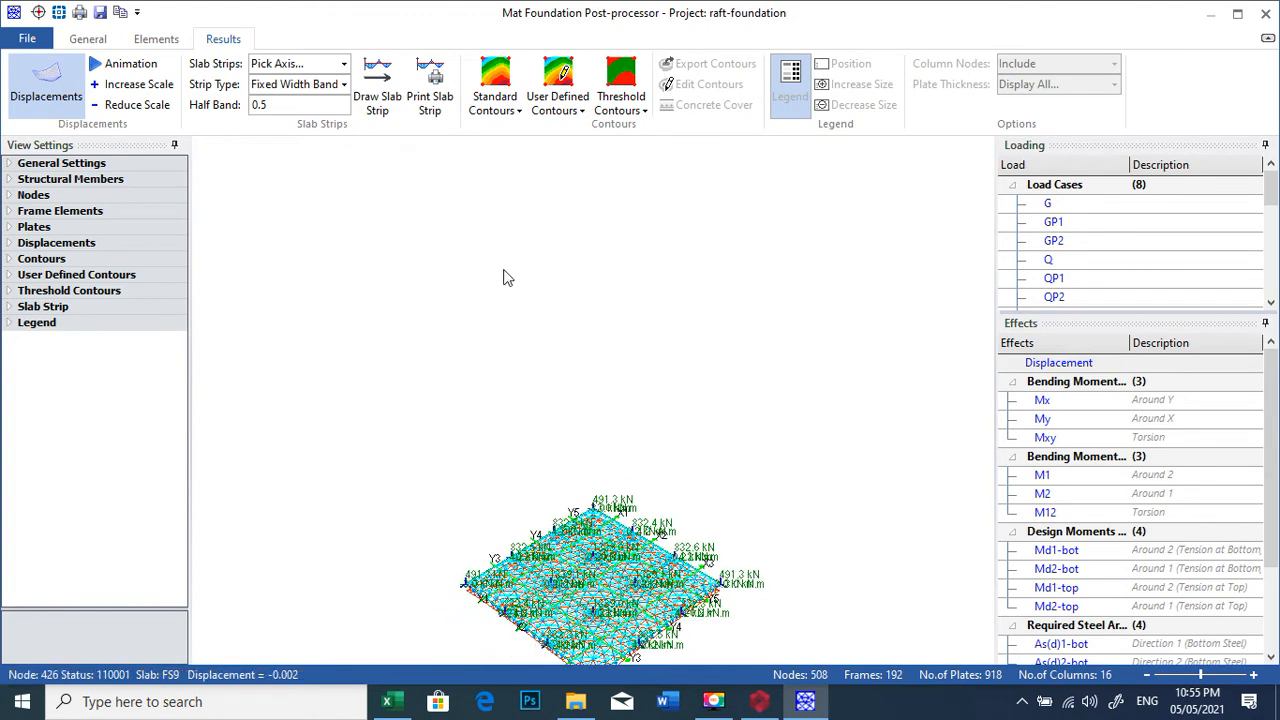
- Turn on standard contours in the slab strip plan view and display the soil pressure for the G+Q load combination
left_click(495, 78)
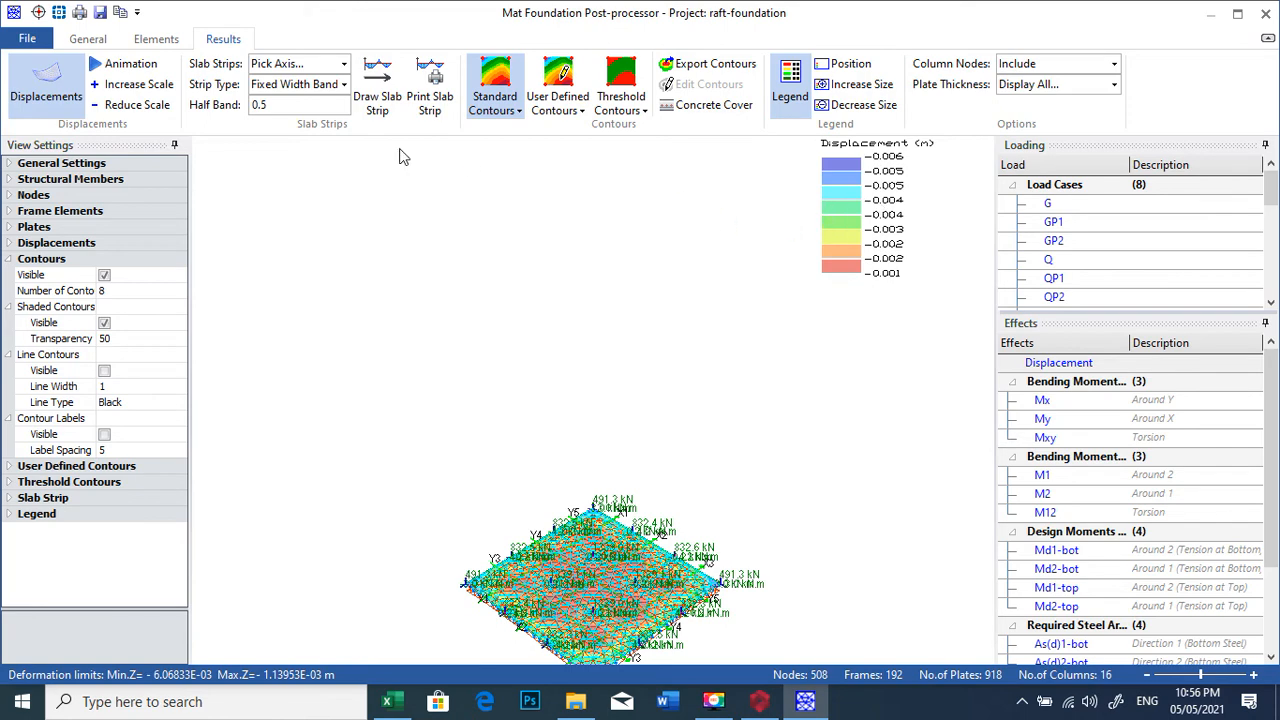
left_click(381, 84)
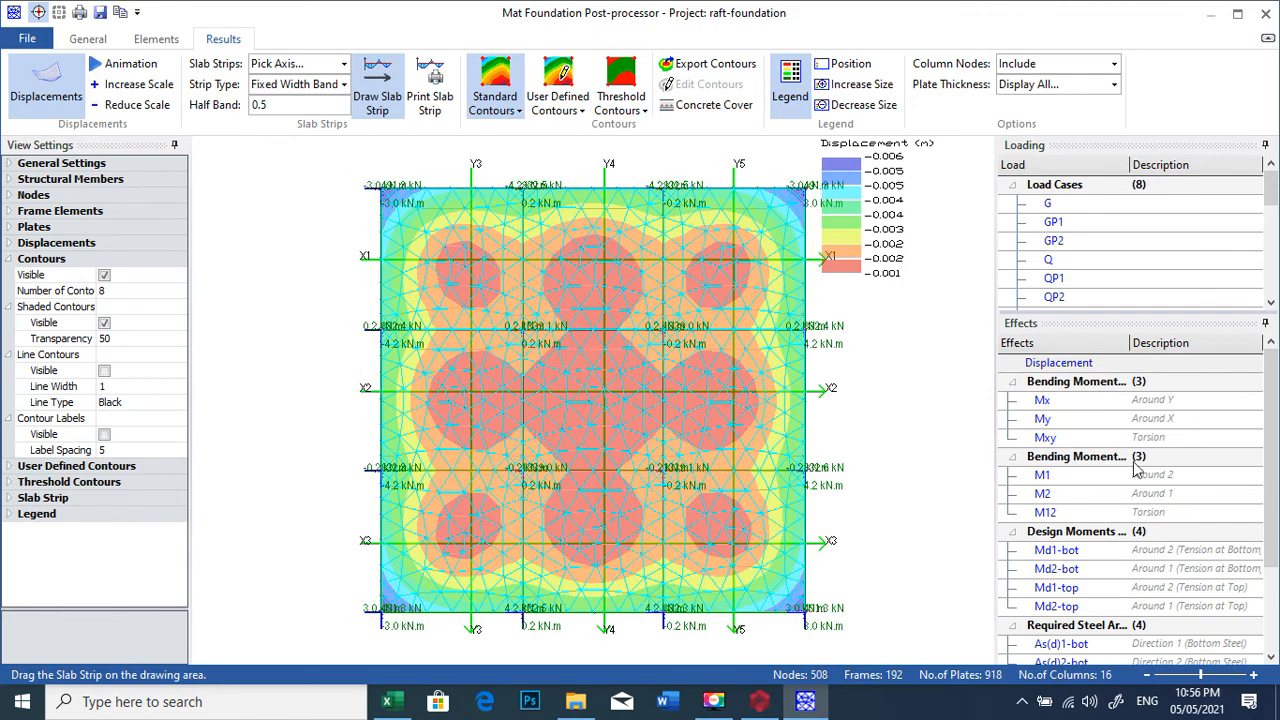
scroll(1134, 464, "down", 1)
scroll(1131, 441, "up", 1)
scroll(1188, 535, "down", 3)
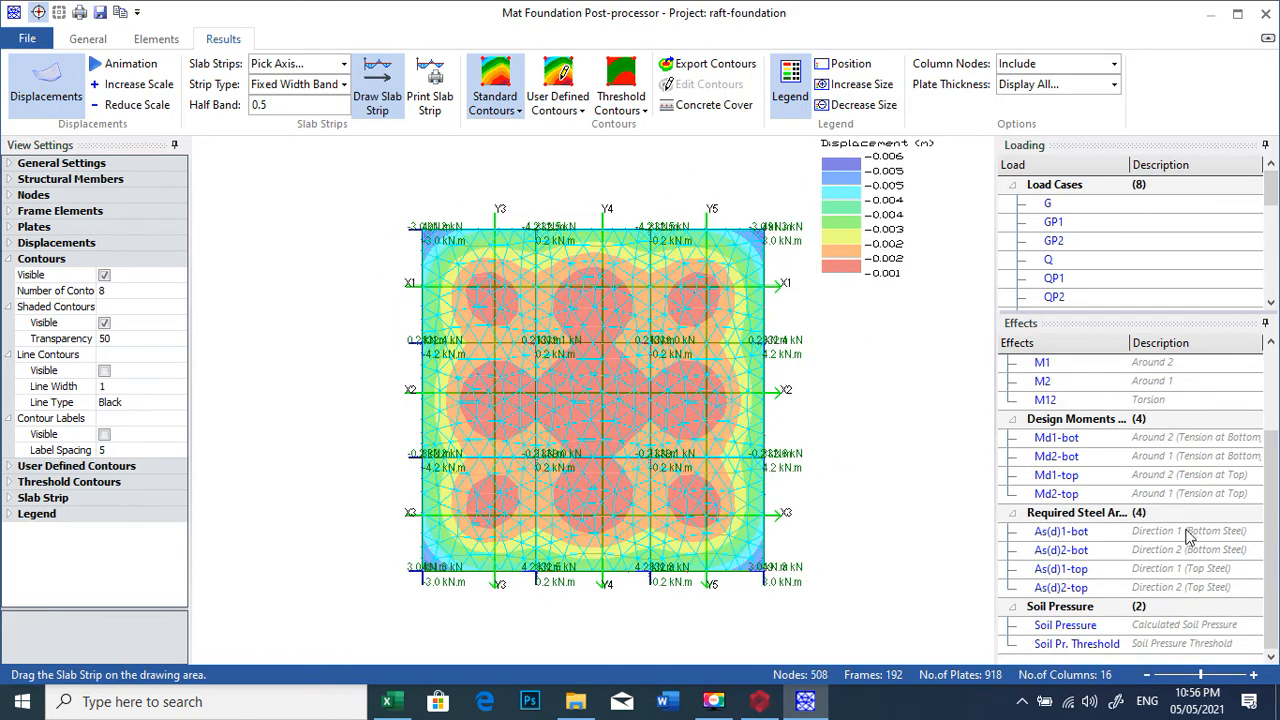
scroll(1190, 540, "up", 3)
scroll(1190, 541, "down", 3)
left_click(1075, 630)
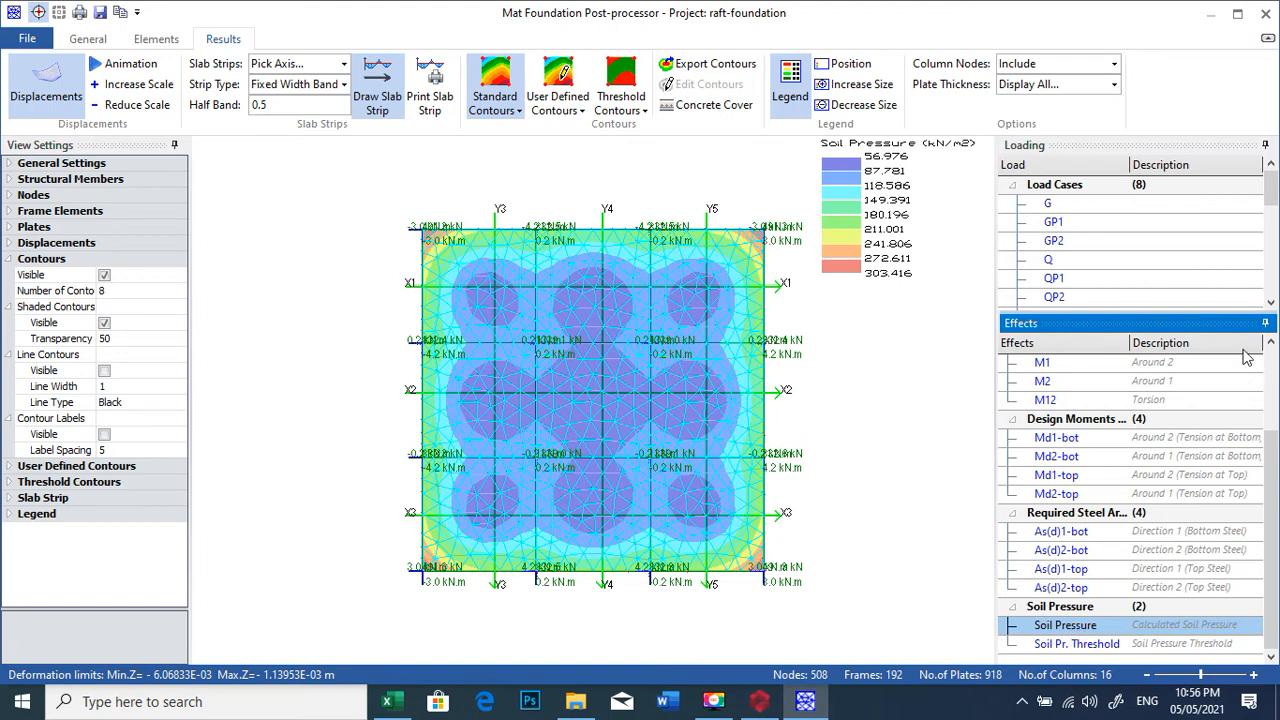
left_click_drag(1273, 195, 1274, 228)
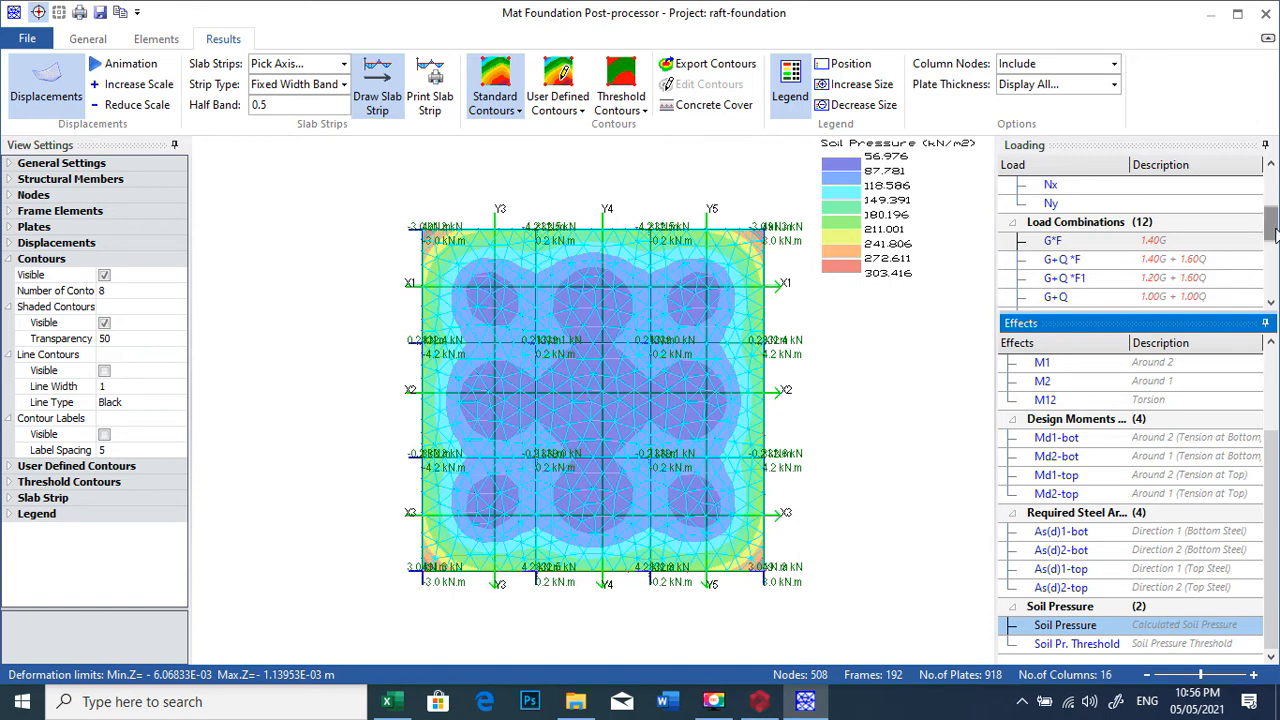
left_click(1058, 299)
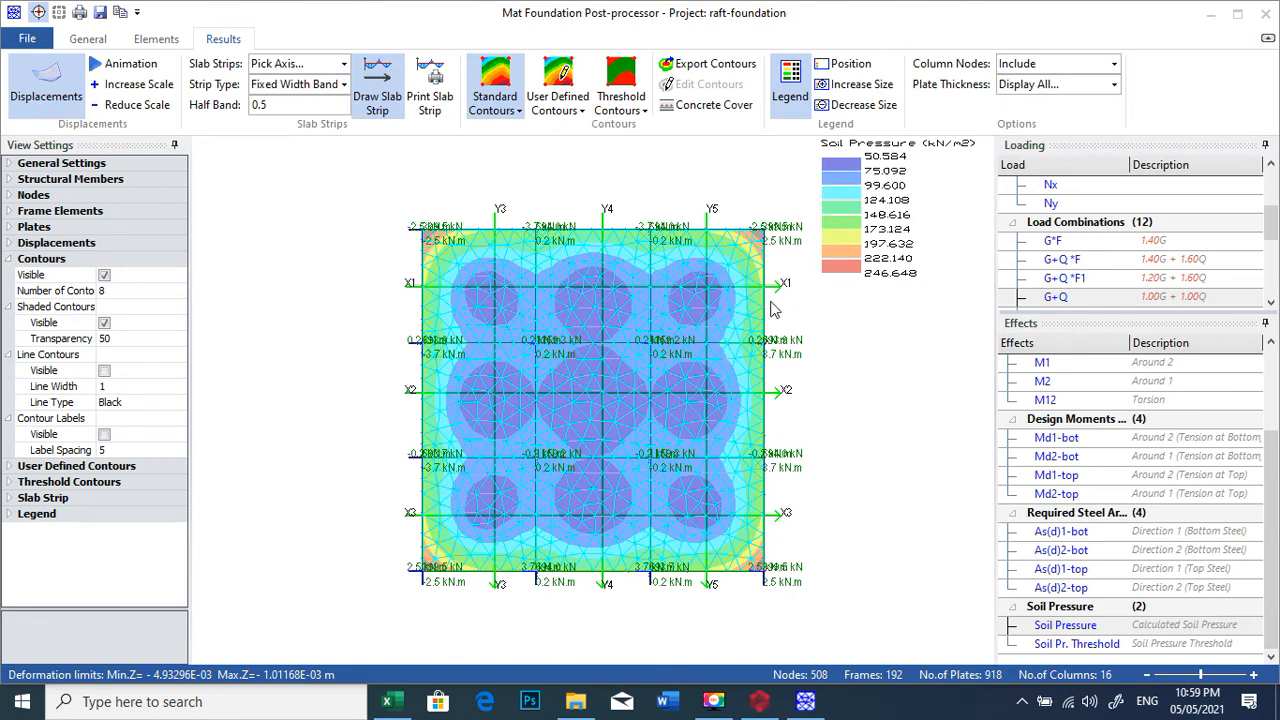
- Examine the Md1-bot design moment contours and the required bottom steel contours As(d)1-bot and As(d)2-bot
left_click(1085, 444)
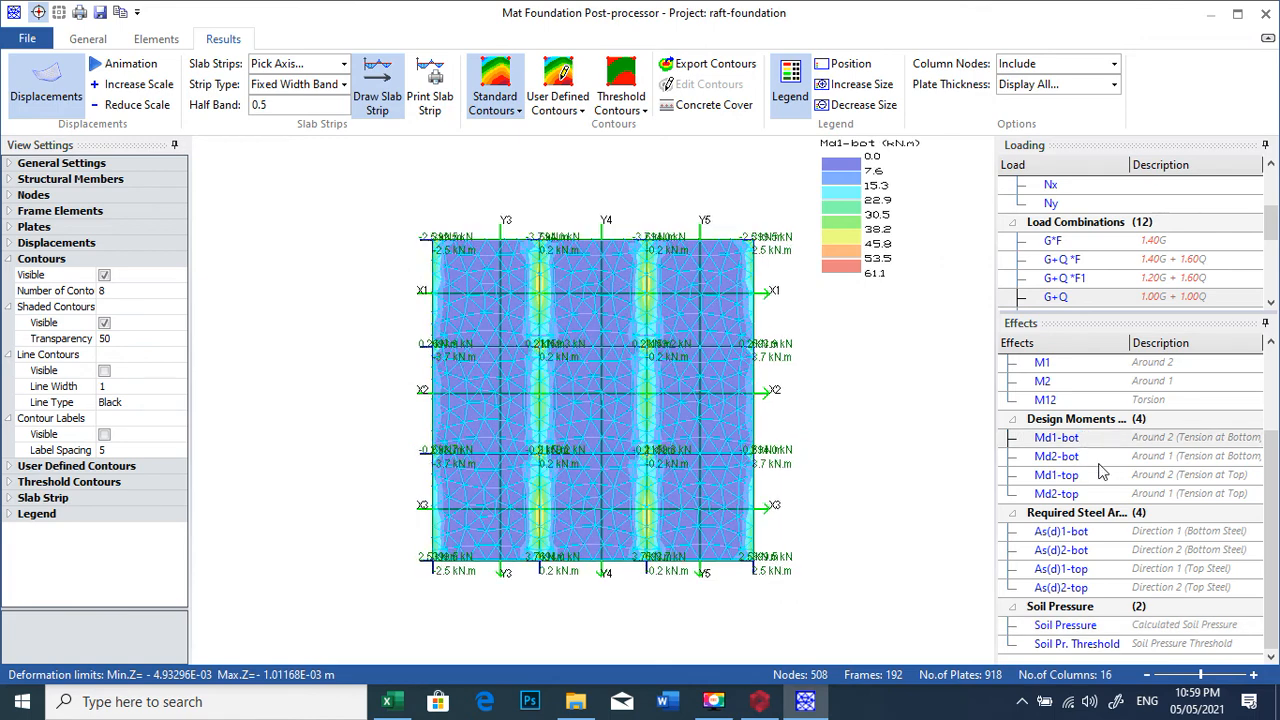
left_click(1081, 537)
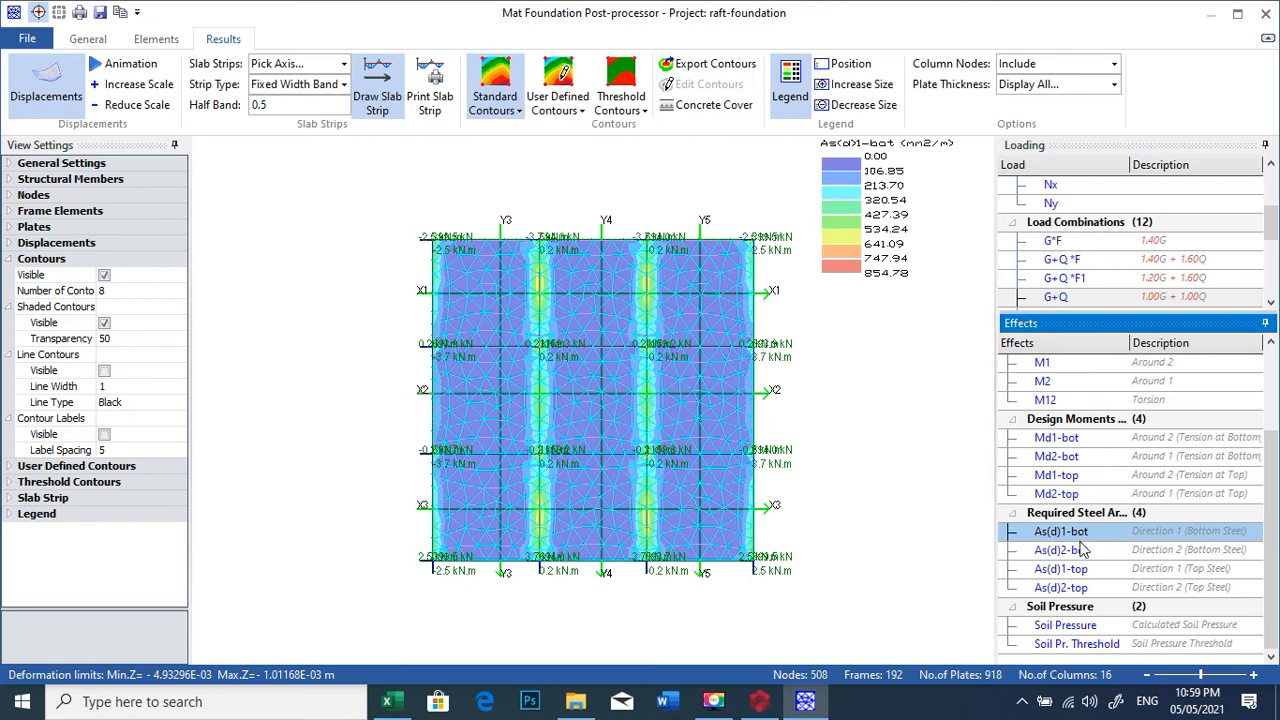
left_click(1082, 551)
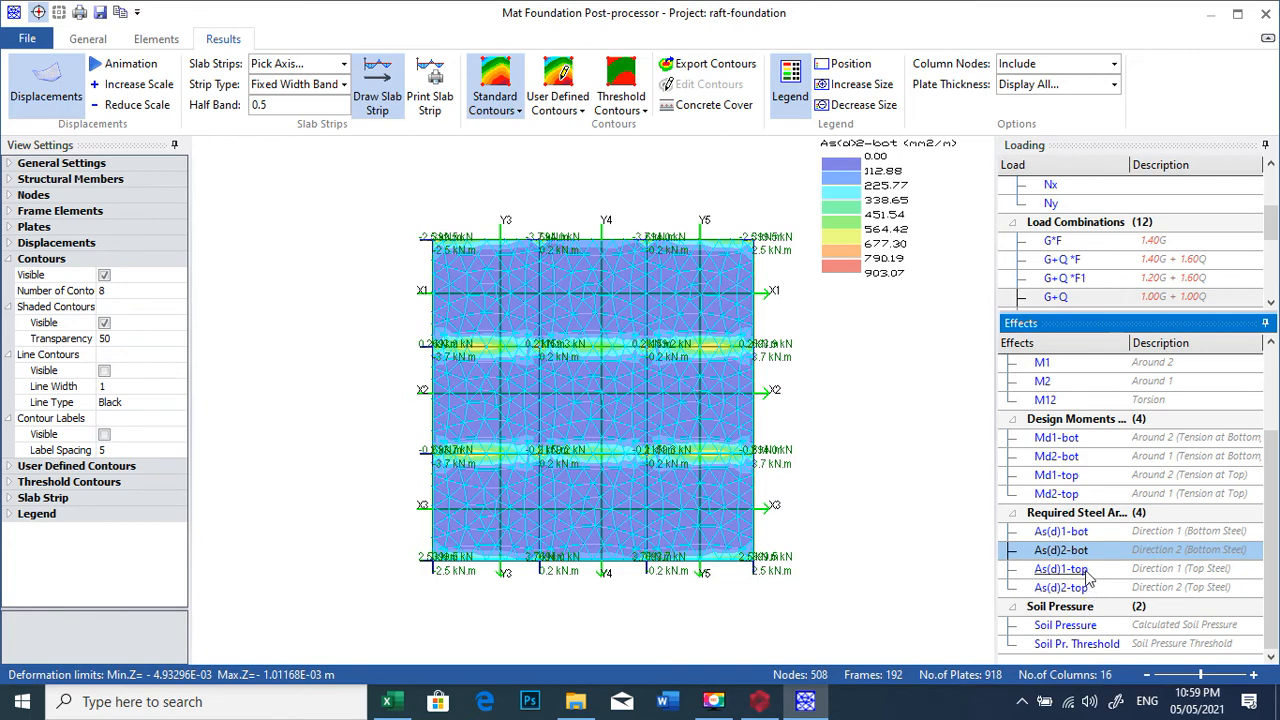
scroll(1163, 460, "up", 2)
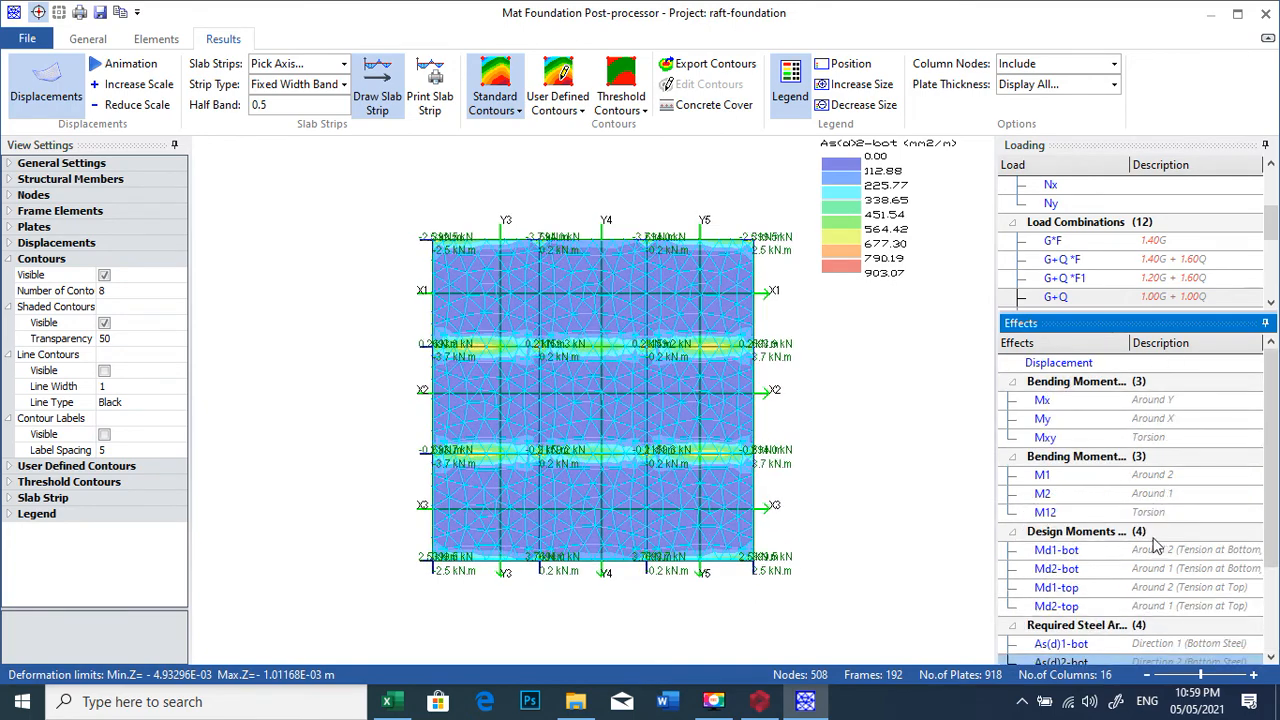
scroll(1178, 531, "down", 2)
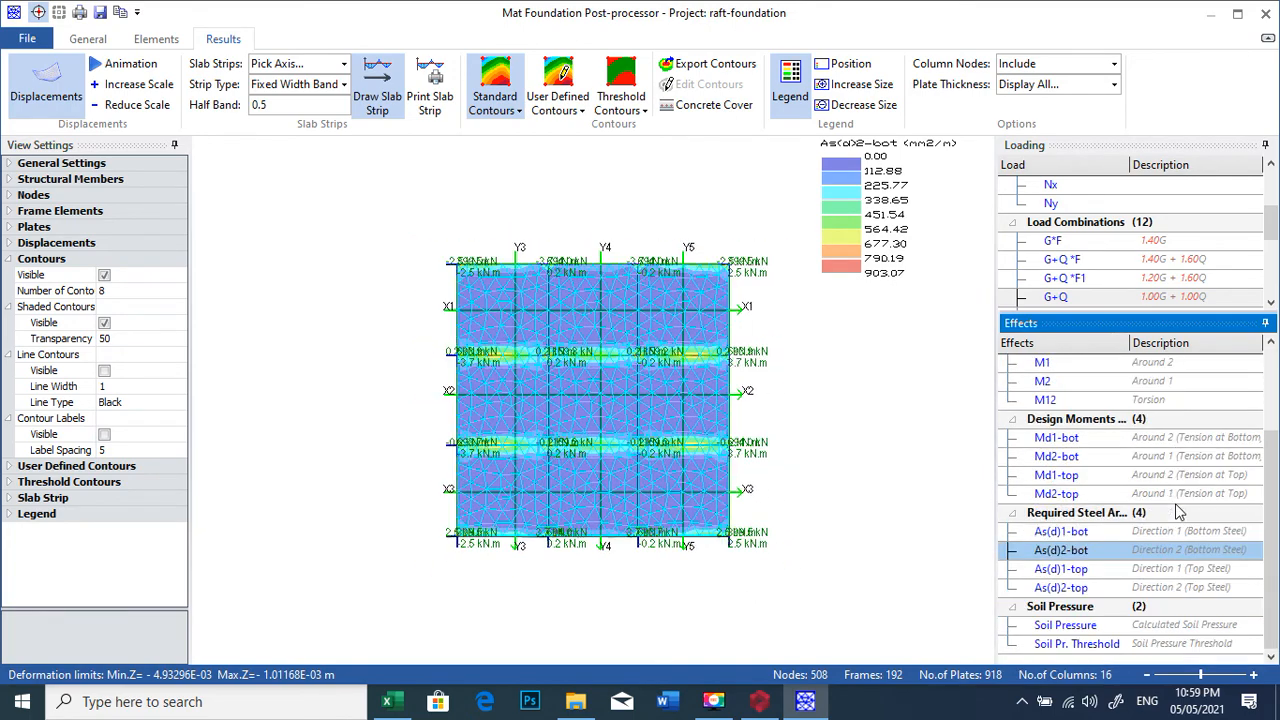
scroll(1172, 545, "up", 1)
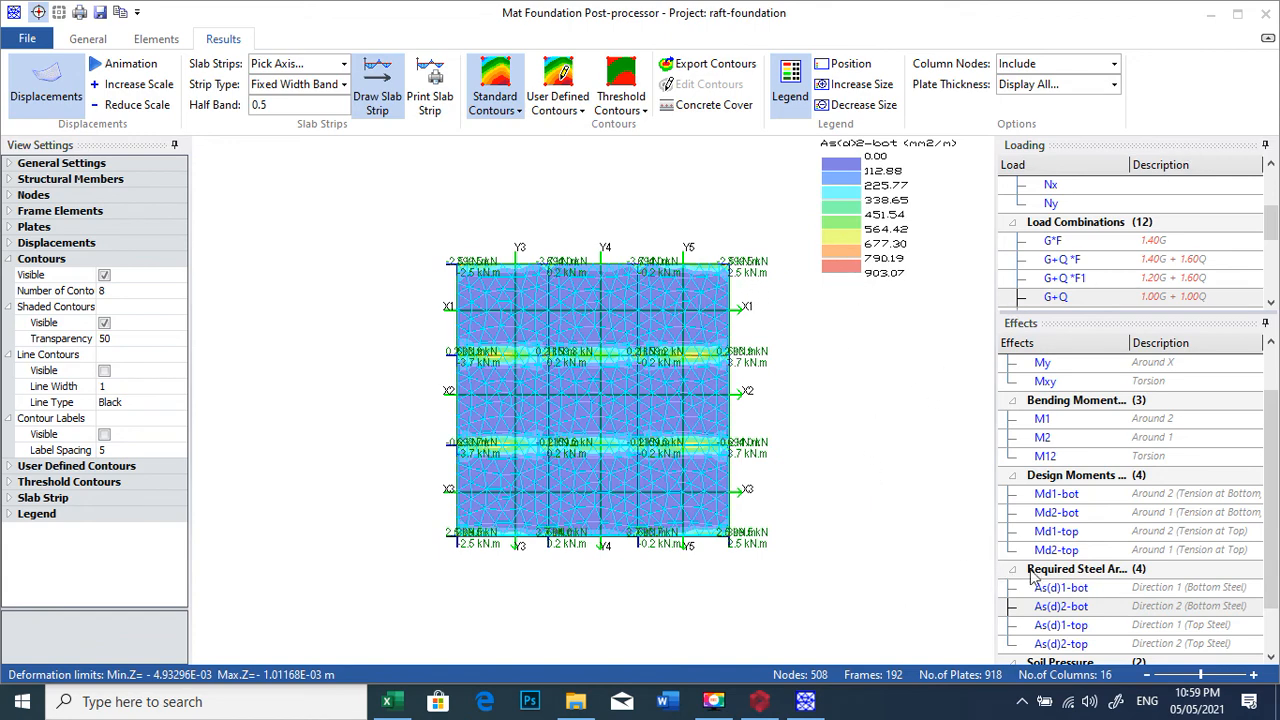
- Close the post-processor, transferring the slab strip FE results with columns and walls included and plate torsion considered, and exit the floor analysis
left_click(1268, 38)
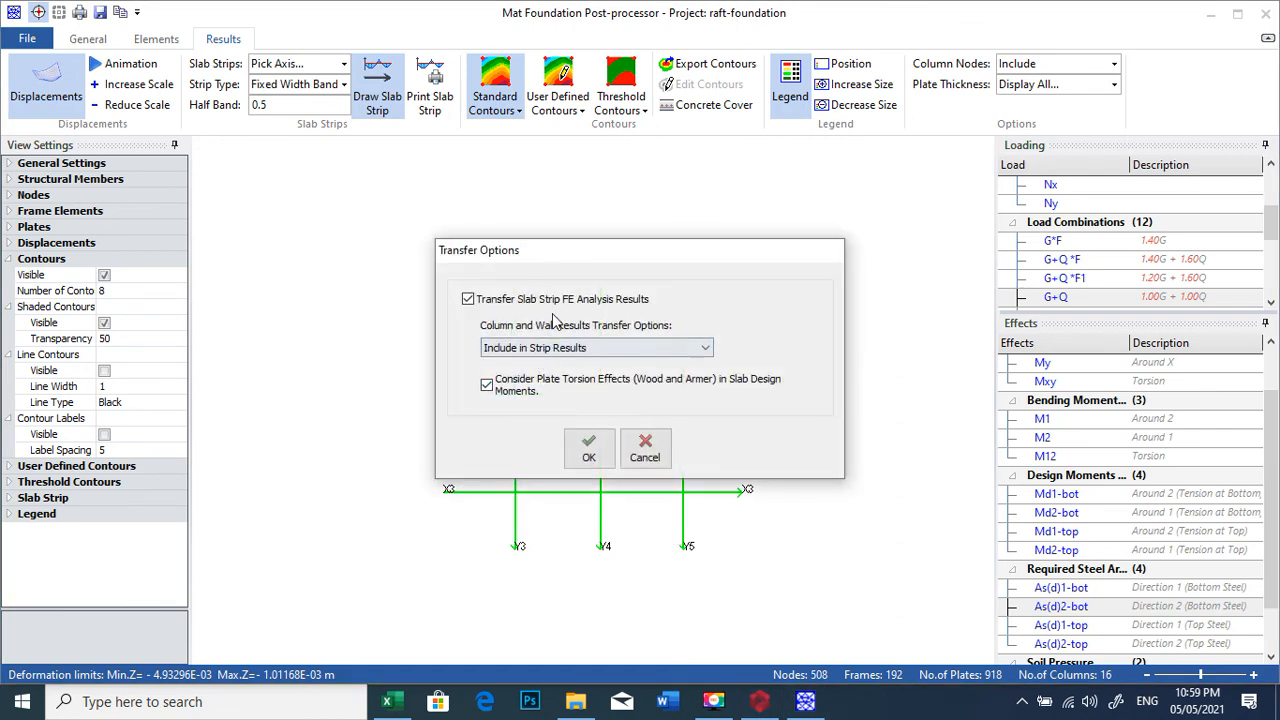
left_click(588, 447)
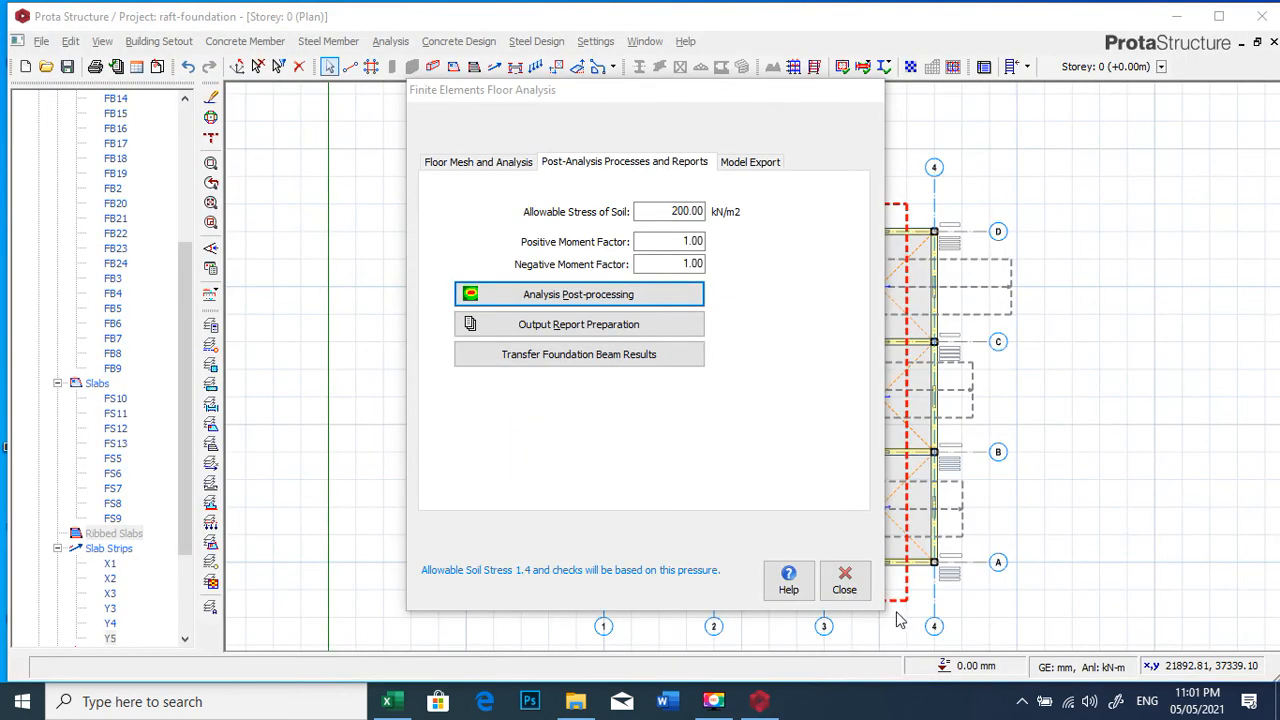
left_click(845, 580)
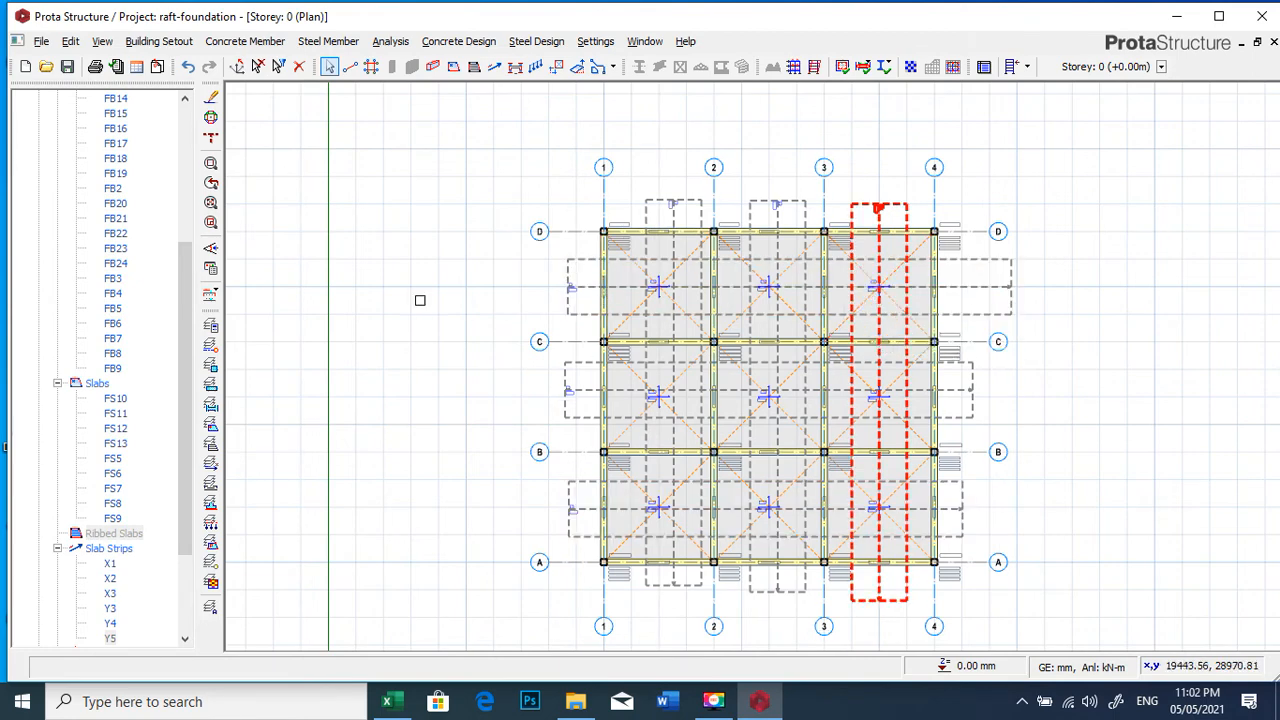
- Update the steel bars of the slab strips on the Storey 0 plan
left_click(216, 294)
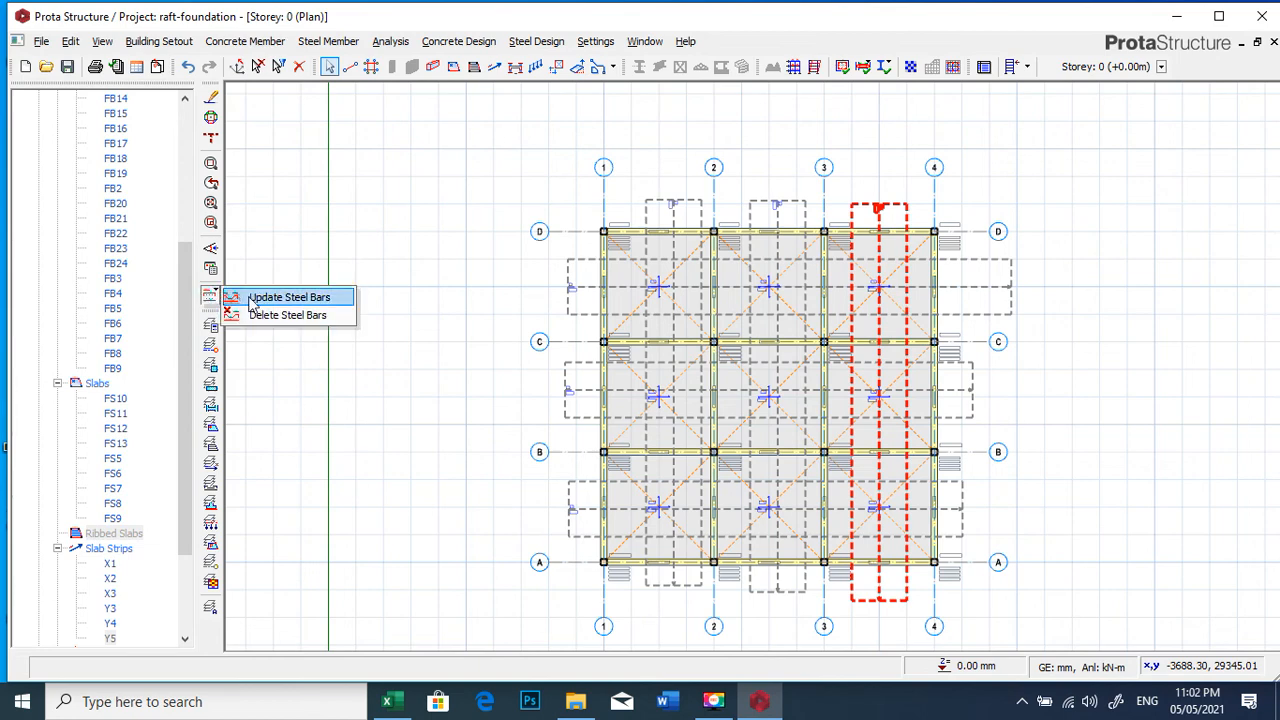
left_click(253, 301)
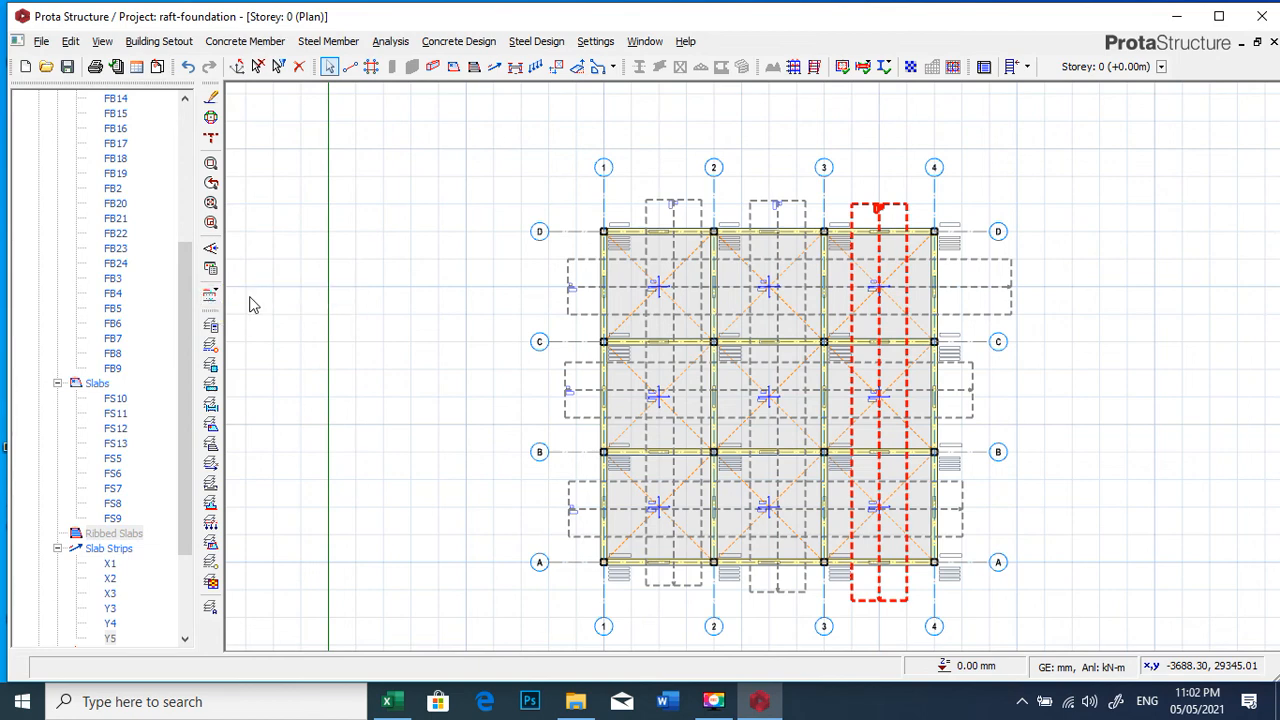
scroll(865, 250, "up", 3)
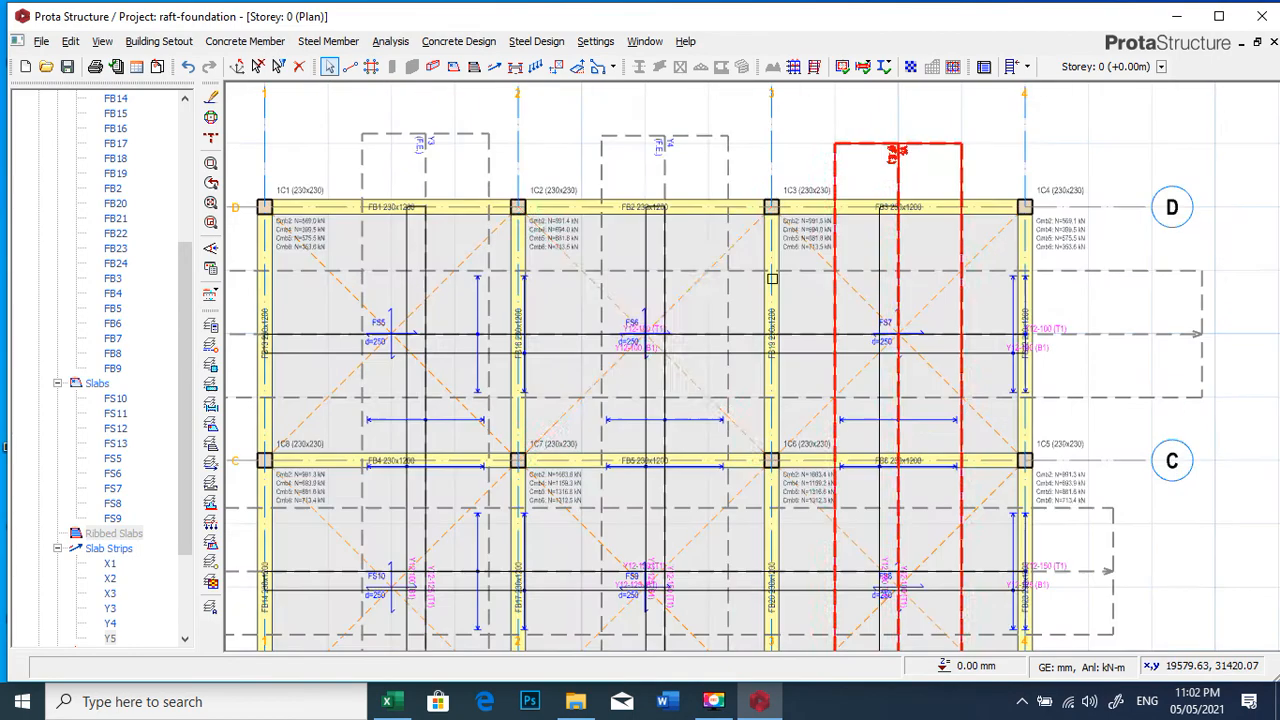
- Inspect the top and bottom bar labels along the X and Y slab strips across the raft plan
scroll(476, 334, "up", 3)
scroll(484, 348, "down", 2)
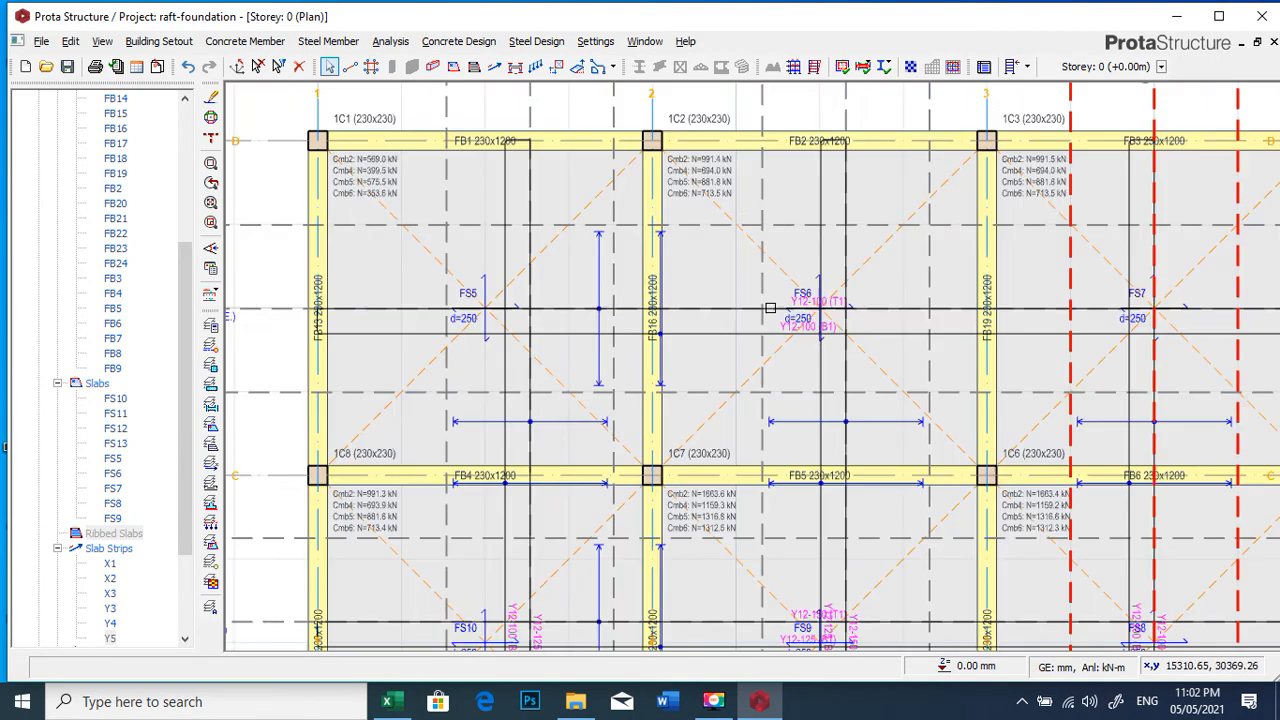
scroll(506, 309, "up", 2)
scroll(634, 296, "down", 2)
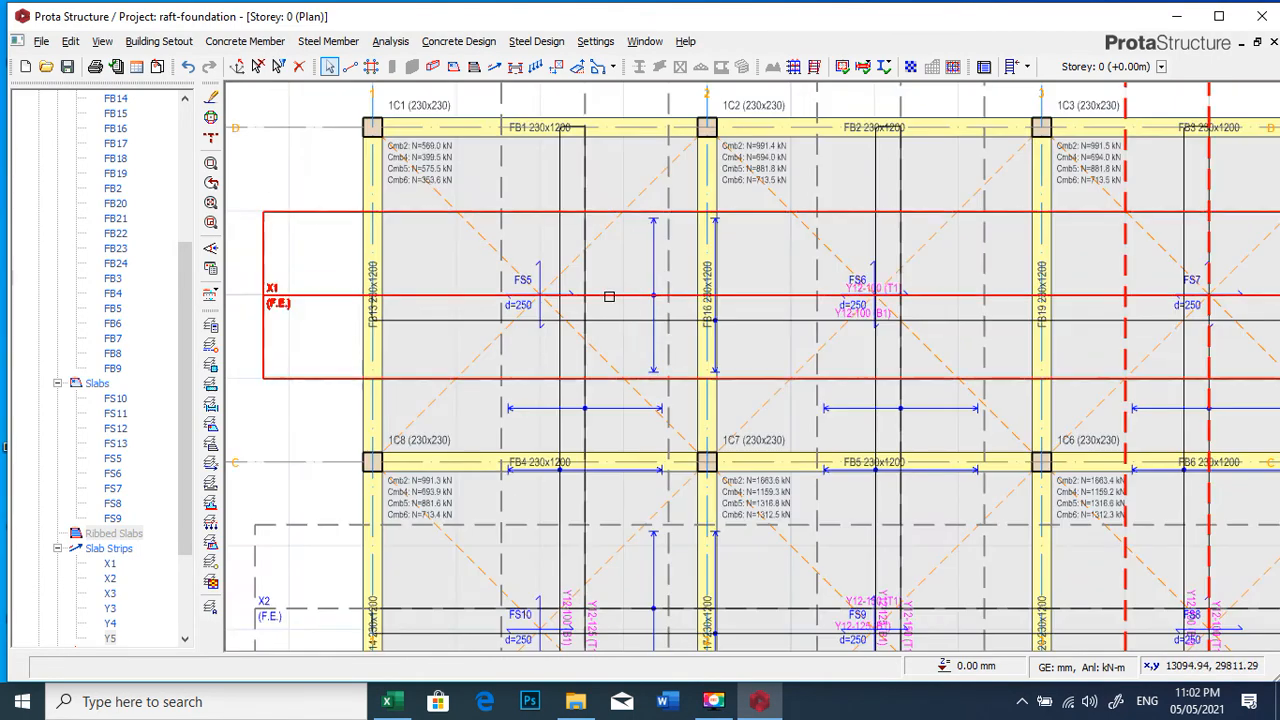
scroll(600, 290, "up", 1)
scroll(582, 271, "down", 2)
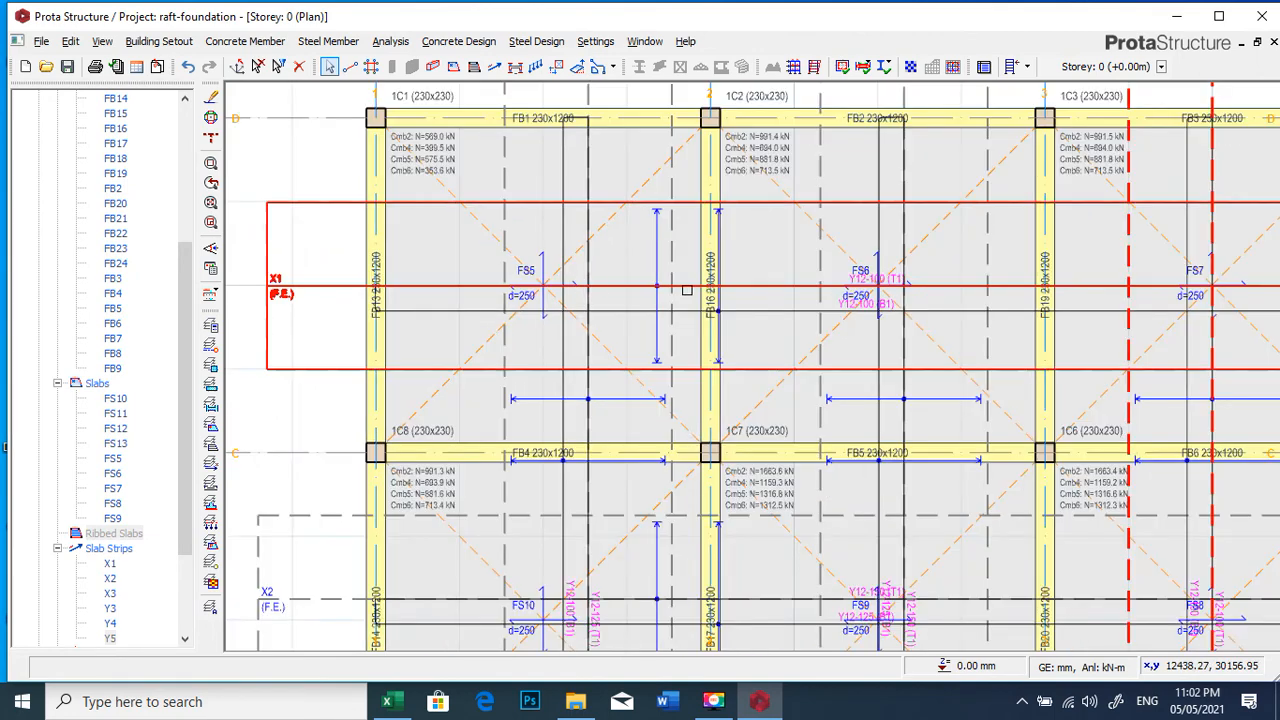
scroll(591, 303, "up", 4)
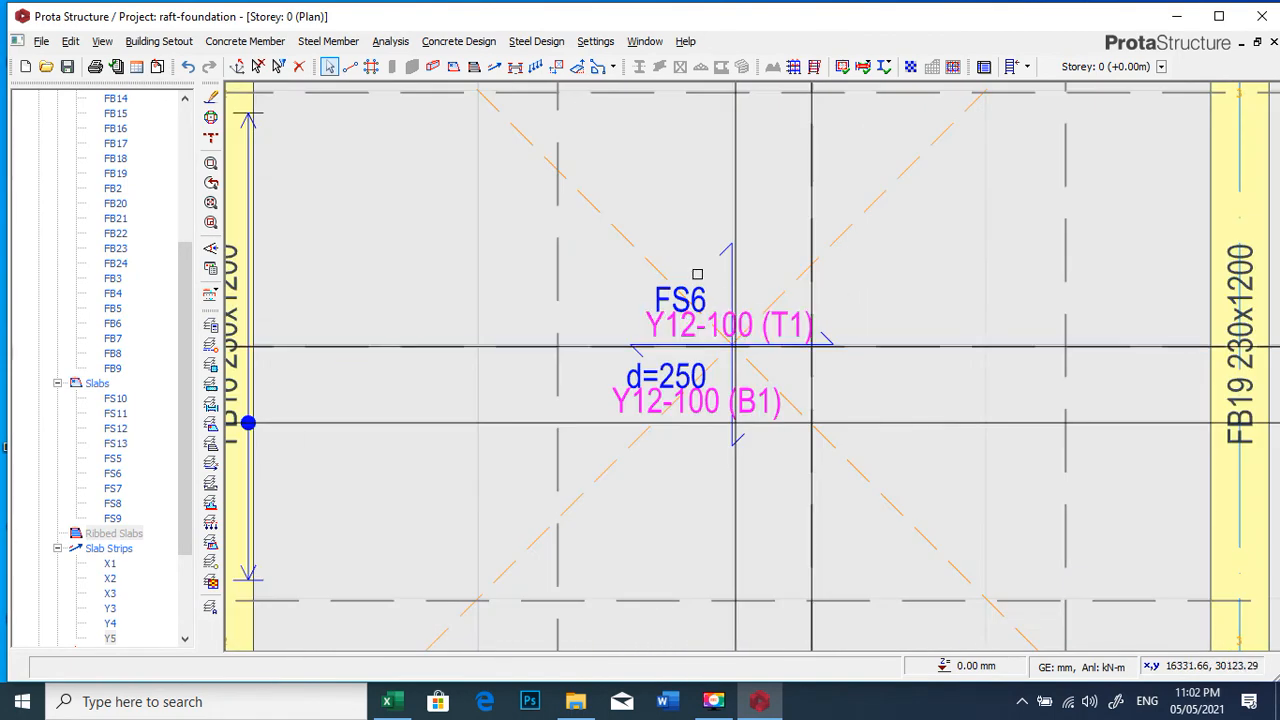
scroll(698, 274, "down", 2)
scroll(709, 366, "up", 3)
scroll(652, 341, "down", 3)
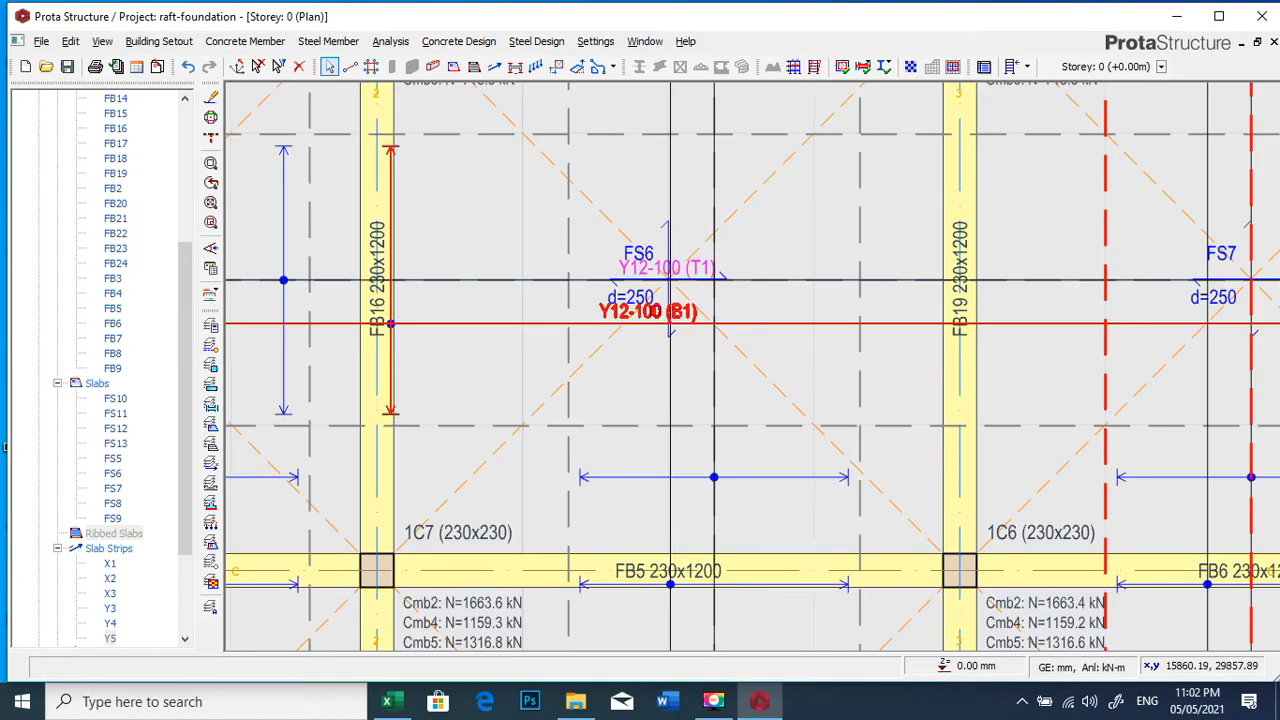
scroll(681, 510, "up", 5)
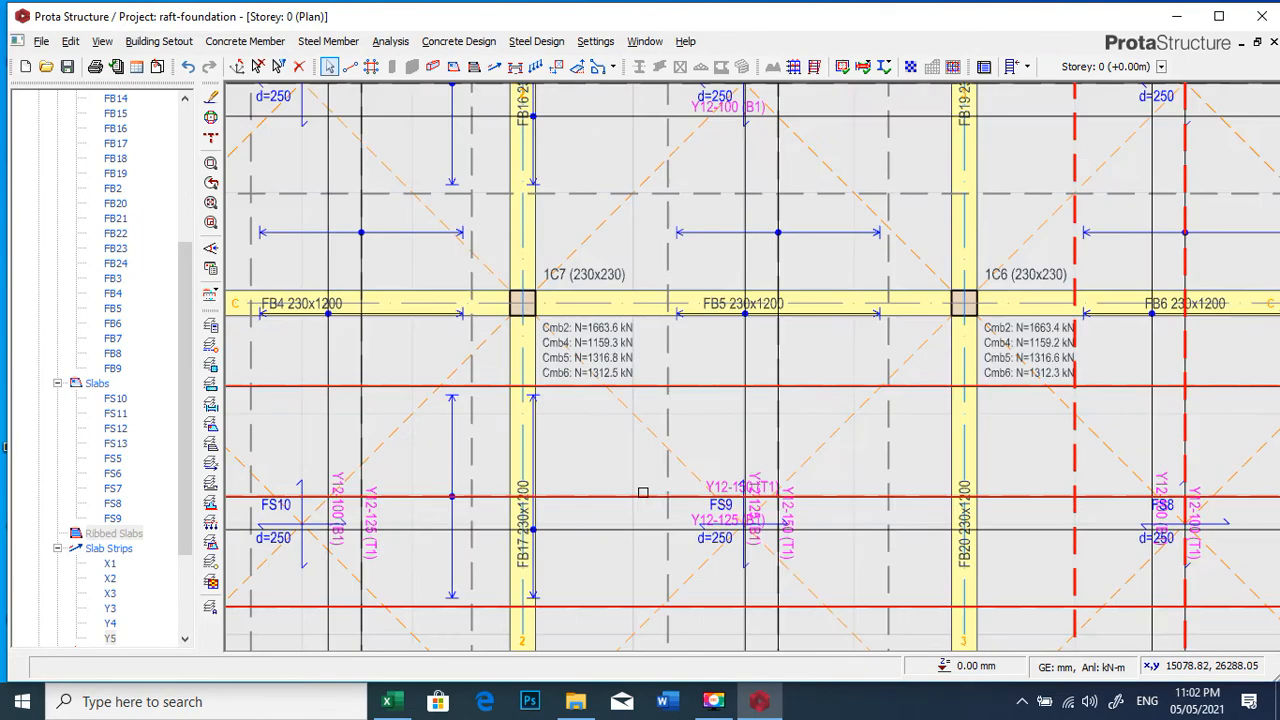
scroll(690, 500, "down", 3)
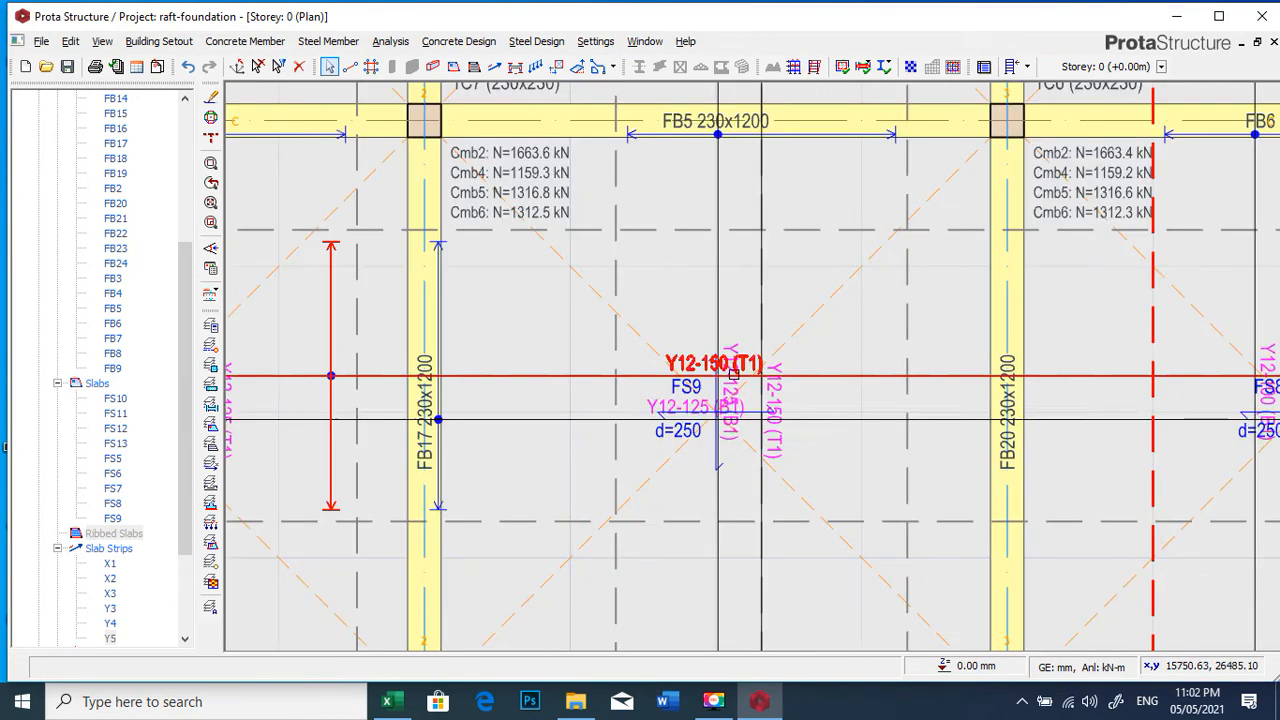
scroll(709, 450, "up", 3)
scroll(735, 327, "down", 3)
scroll(640, 300, "up", 4)
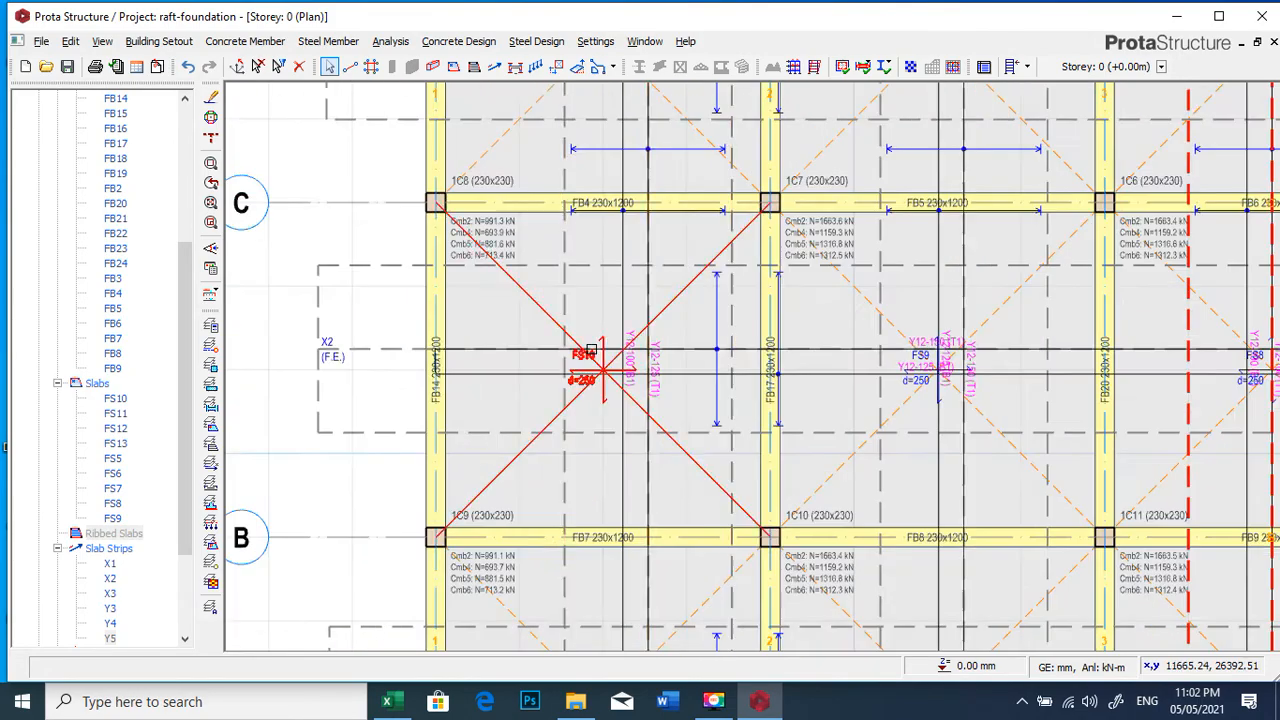
scroll(630, 268, "down", 4)
scroll(723, 471, "up", 3)
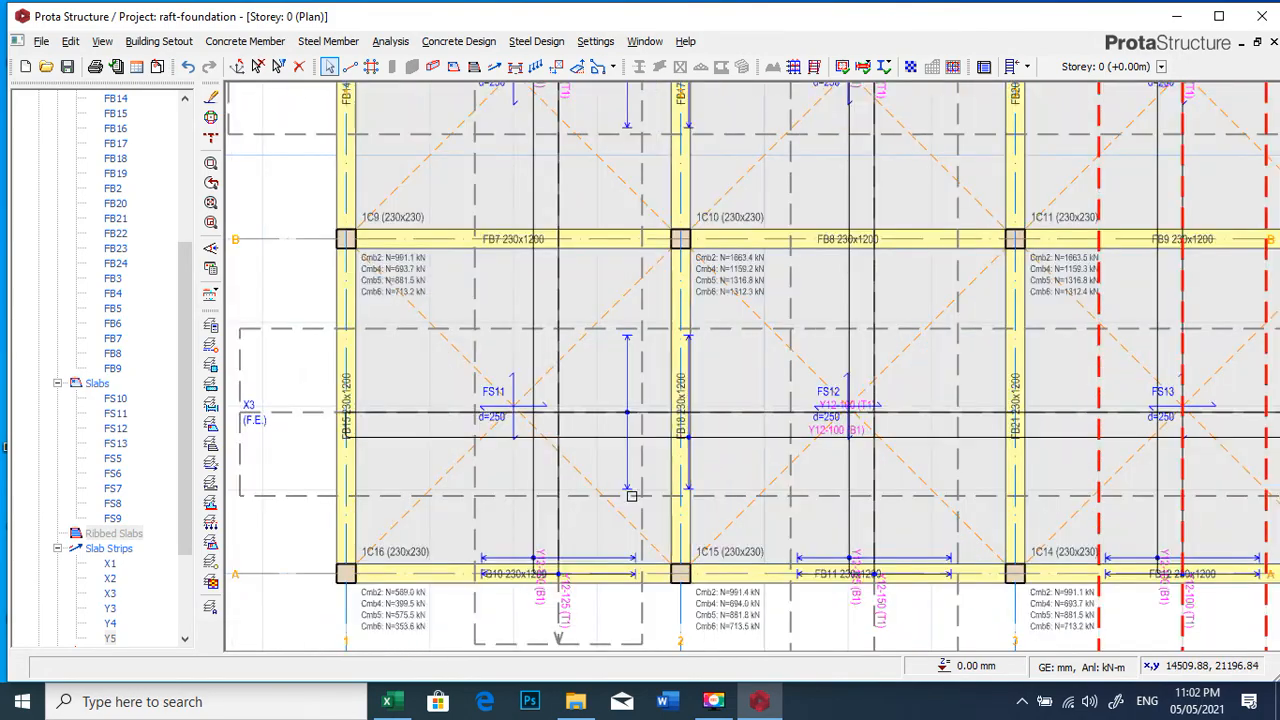
scroll(678, 464, "down", 5)
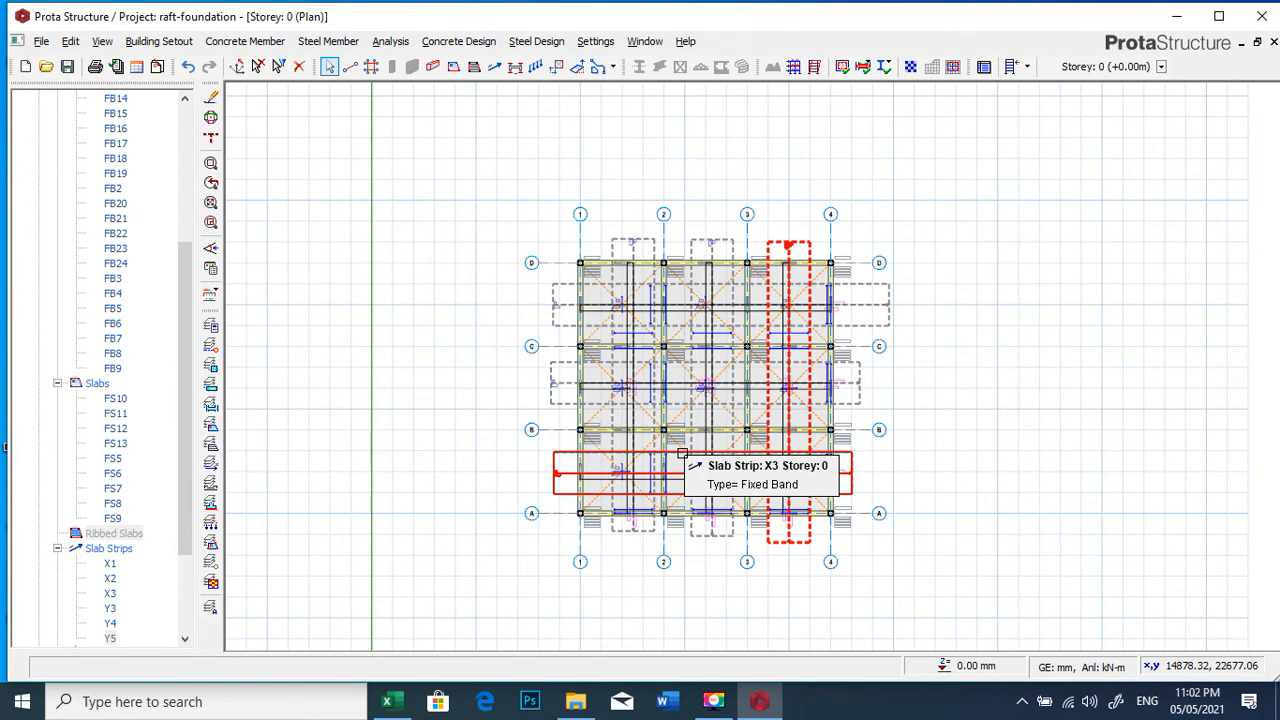
scroll(688, 287, "up", 3)
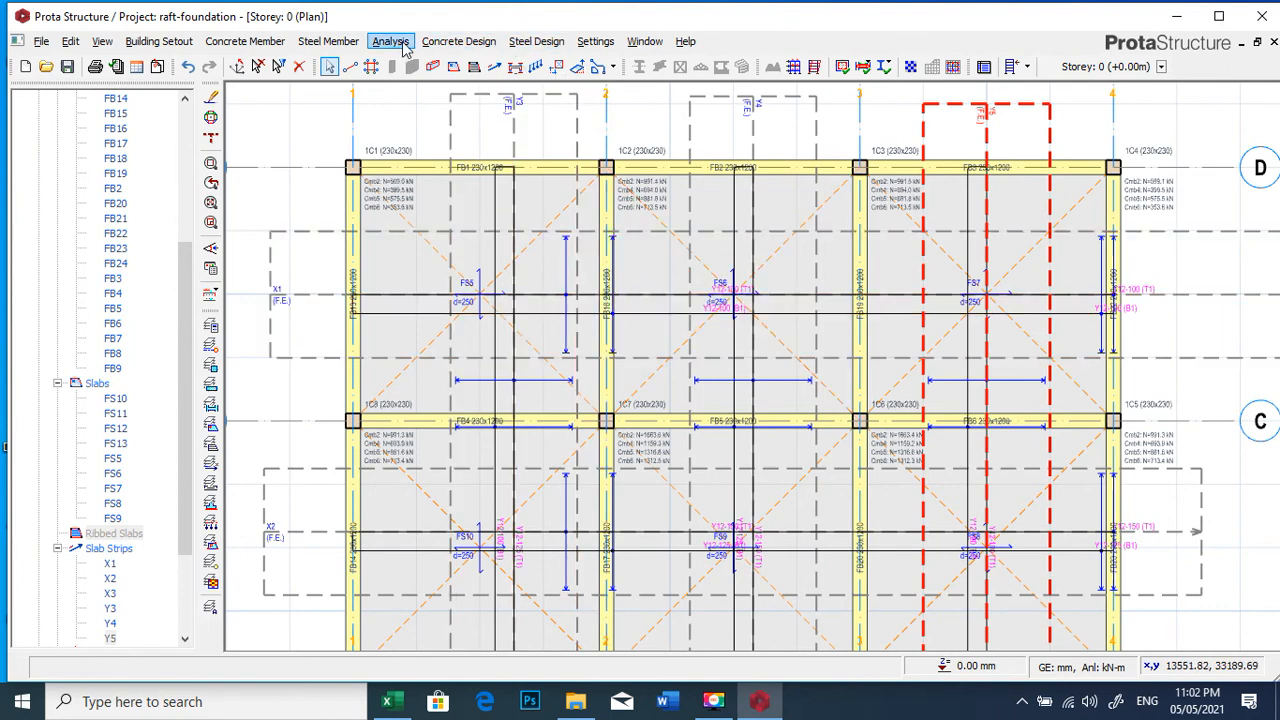
- Open the reinforcement design for the foundation beams and view the axis D steel bars without saving them
left_click(476, 47)
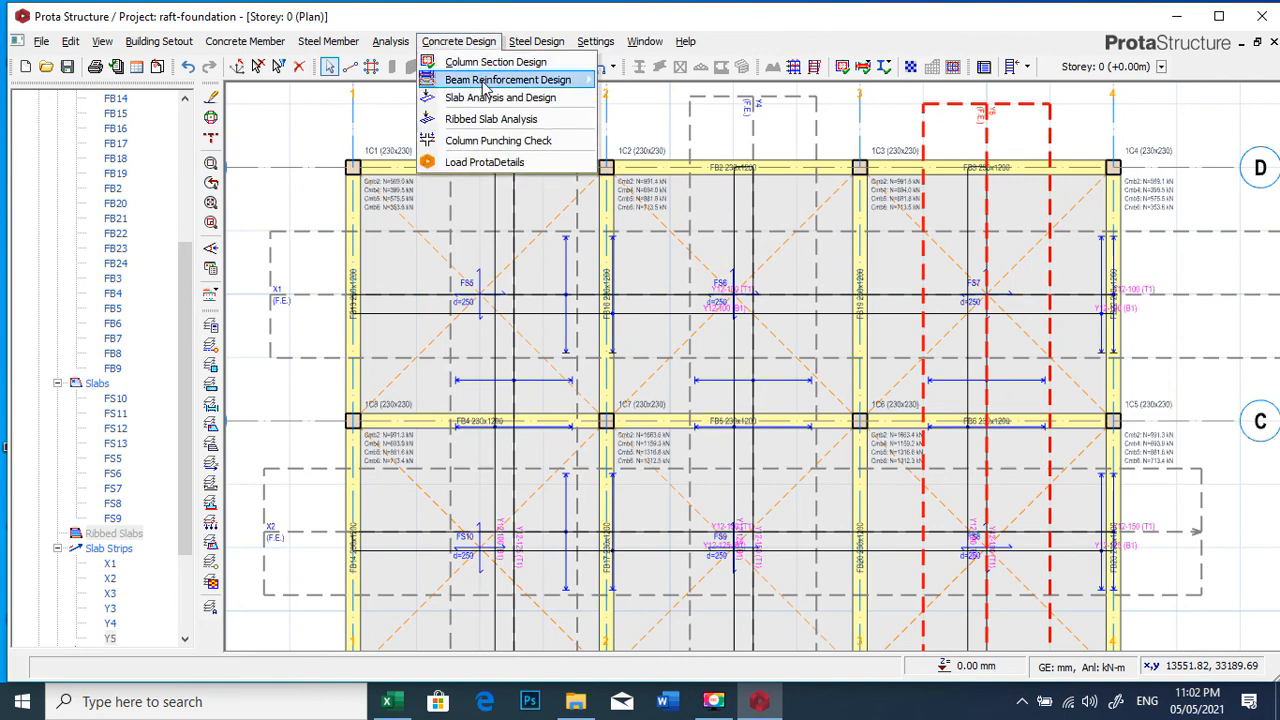
mouse_move(484, 86)
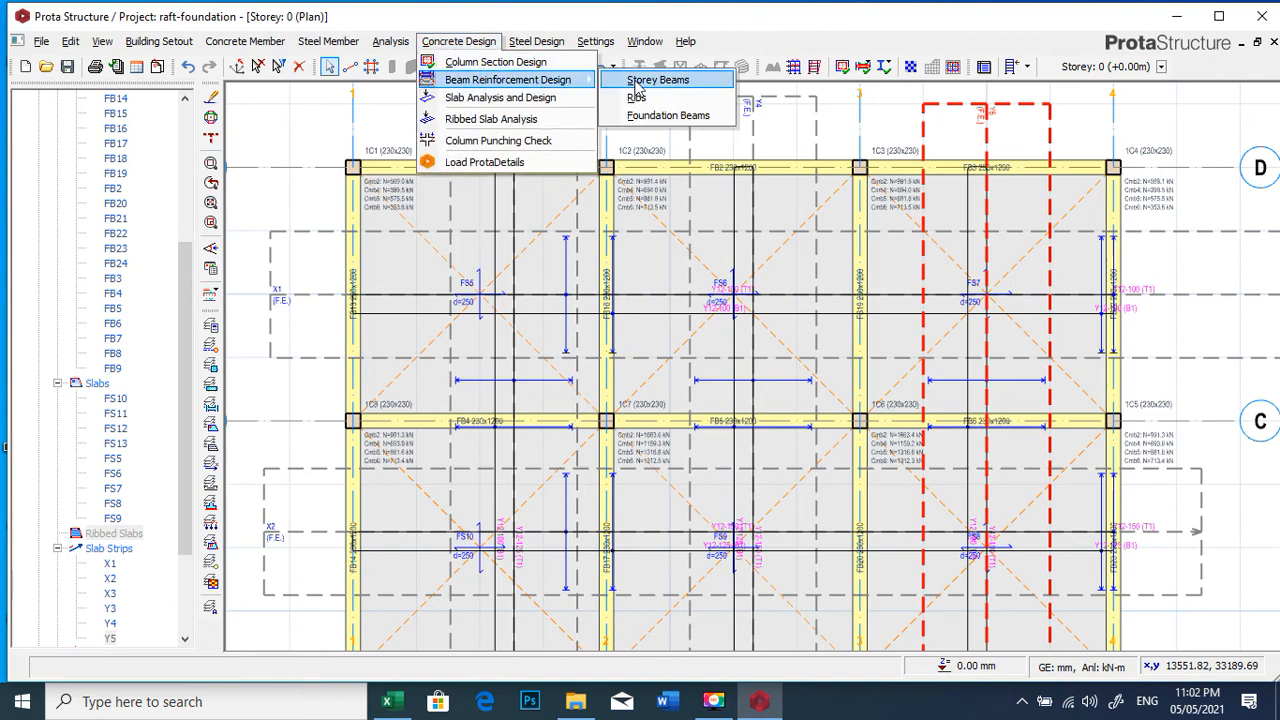
left_click(628, 4)
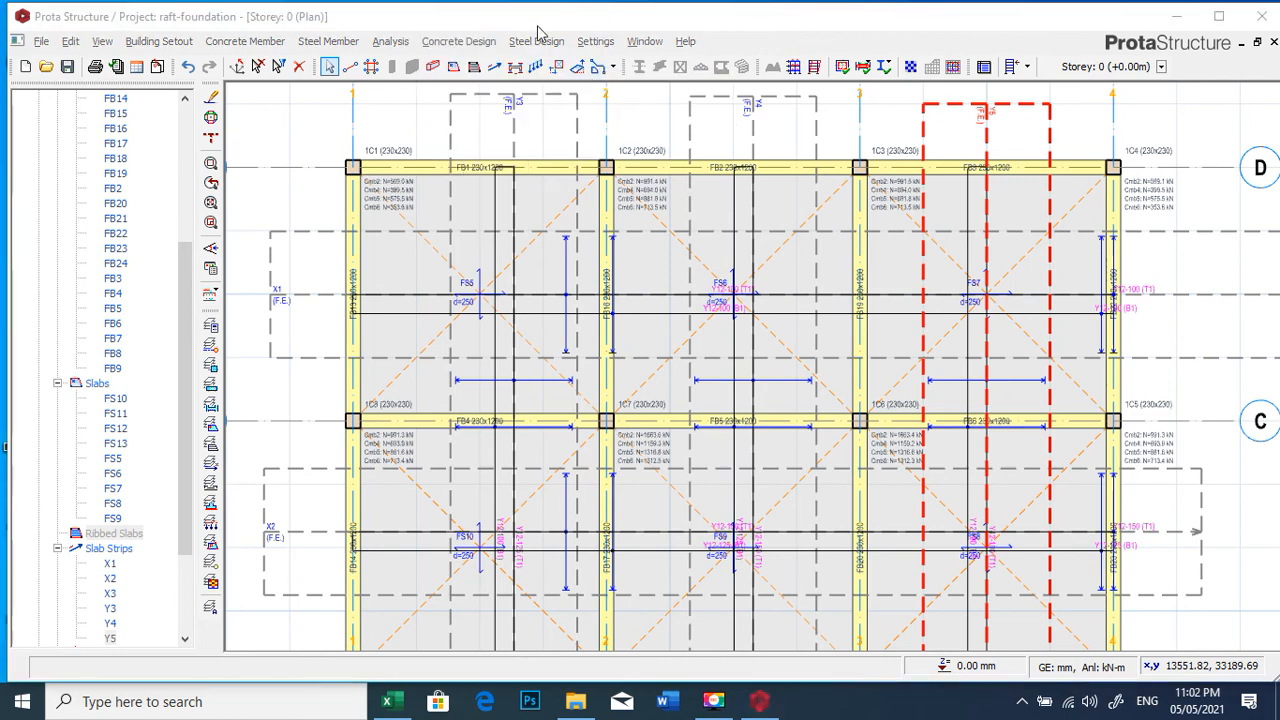
left_click(456, 47)
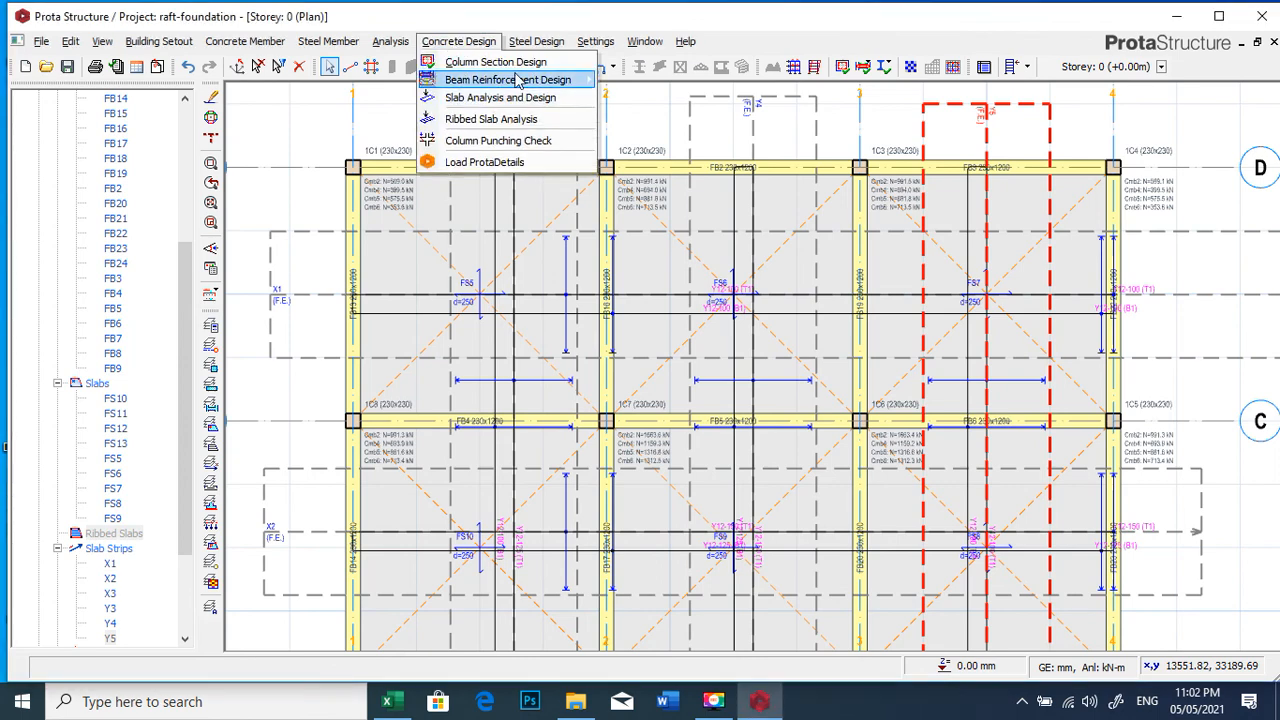
mouse_move(522, 84)
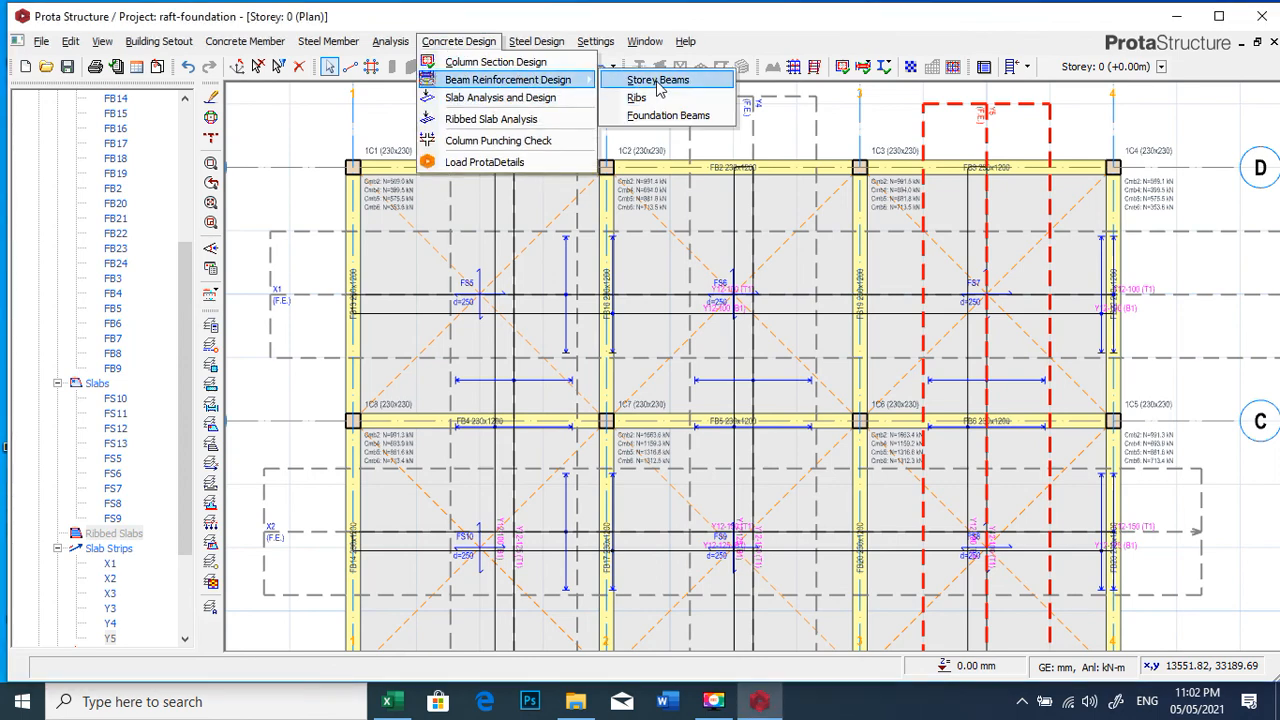
left_click(668, 116)
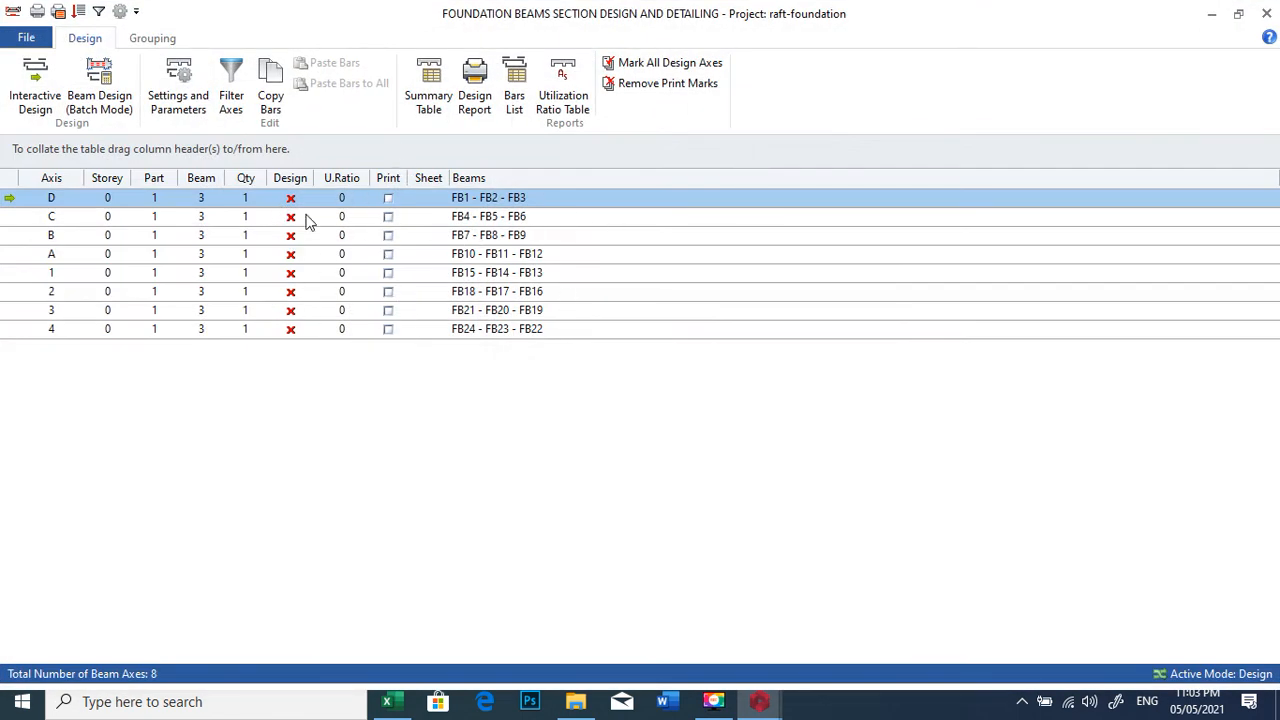
double_click(478, 198)
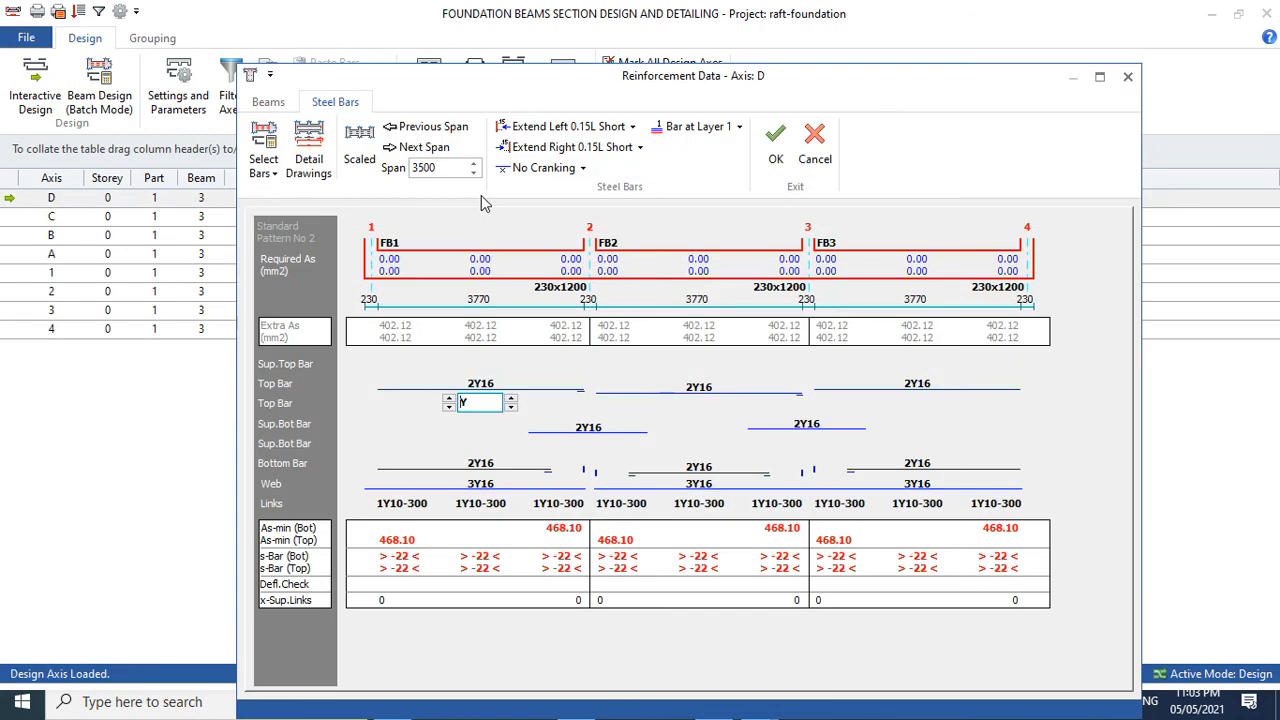
left_click(1121, 78)
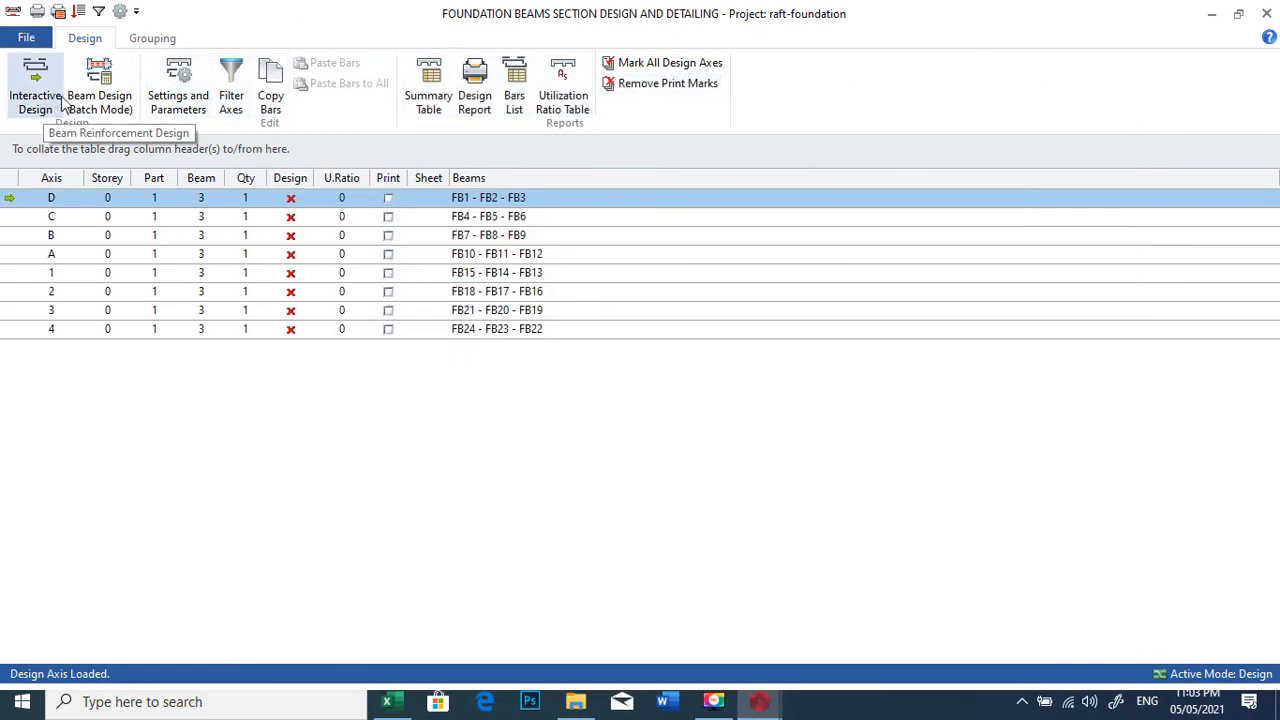
- Run the batch beam design for all foundation beam axes with the Re-select All Bars option
left_click(88, 97)
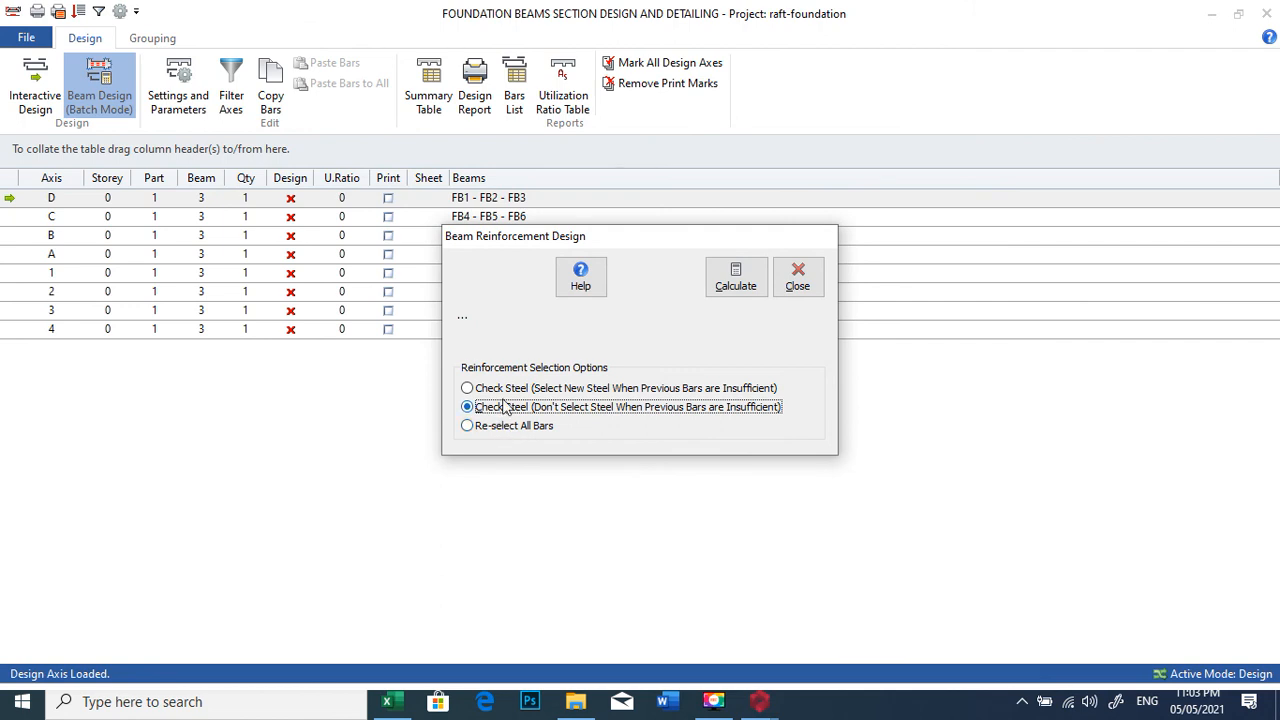
left_click(514, 427)
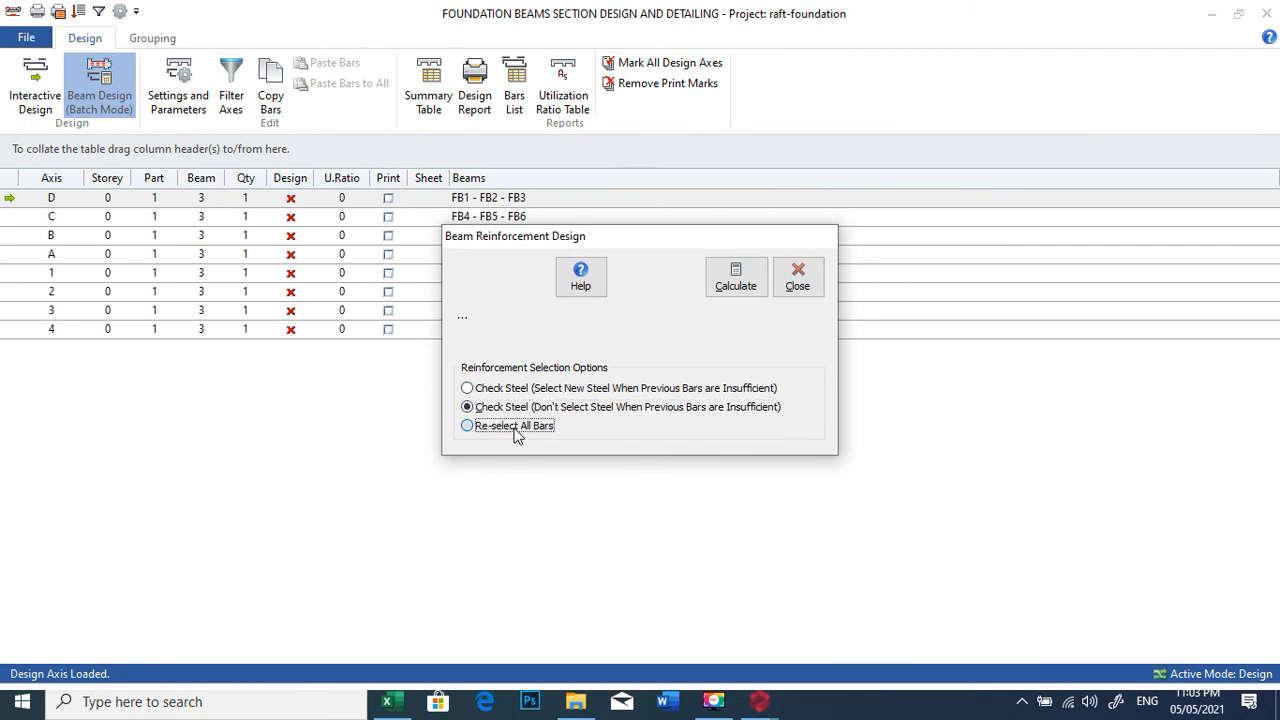
left_click(735, 278)
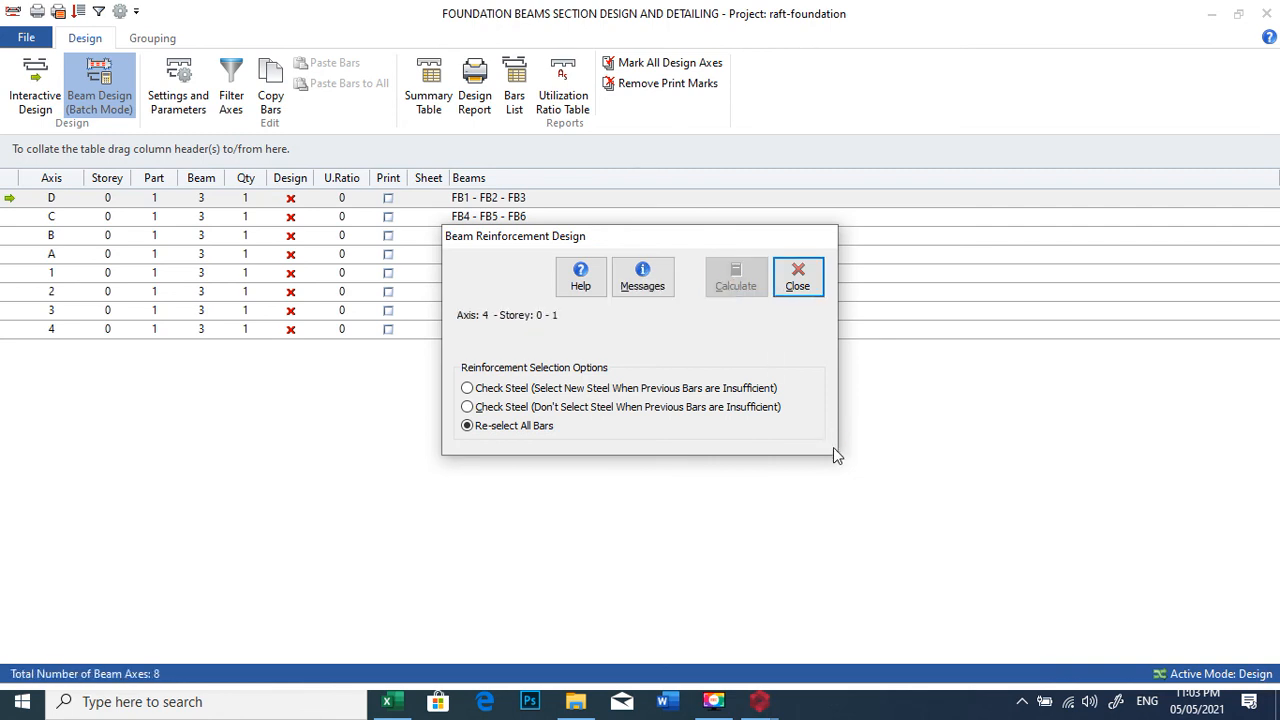
left_click(800, 279)
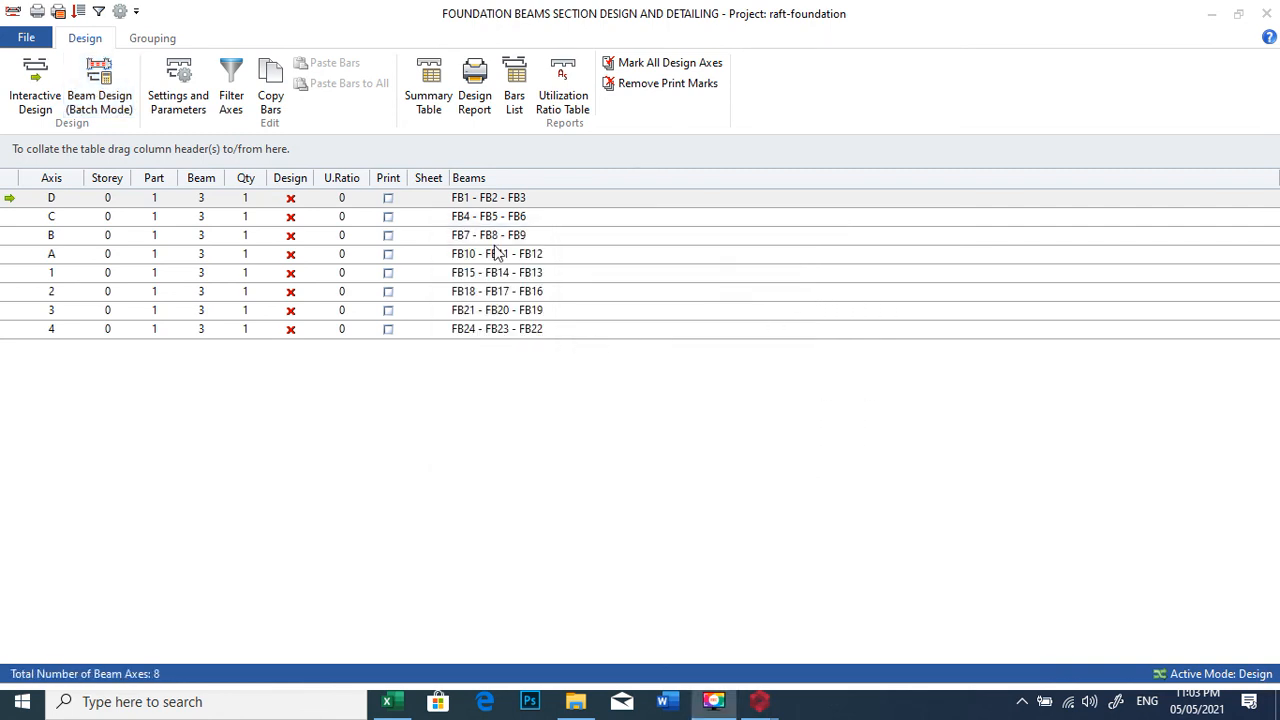
- Open the reinforcement data of axis D, check the FB1 link details and accept the steel bars
double_click(500, 200)
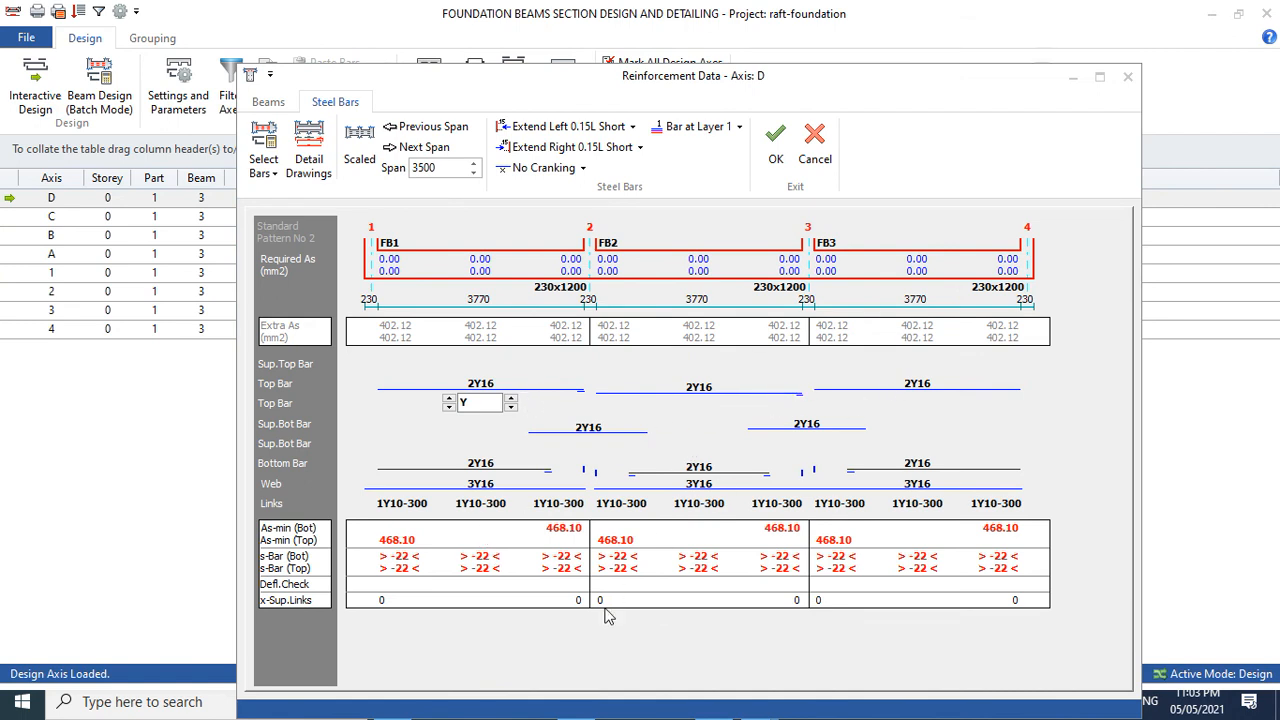
left_click(418, 561)
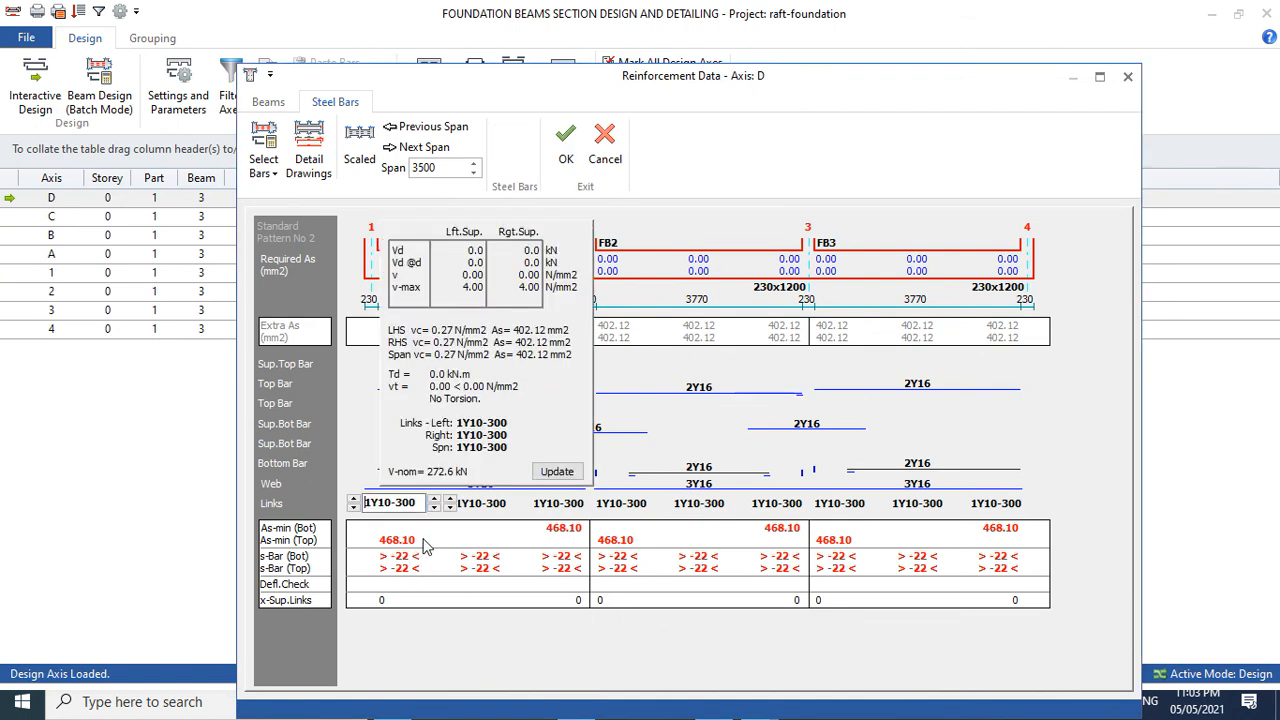
left_click(566, 145)
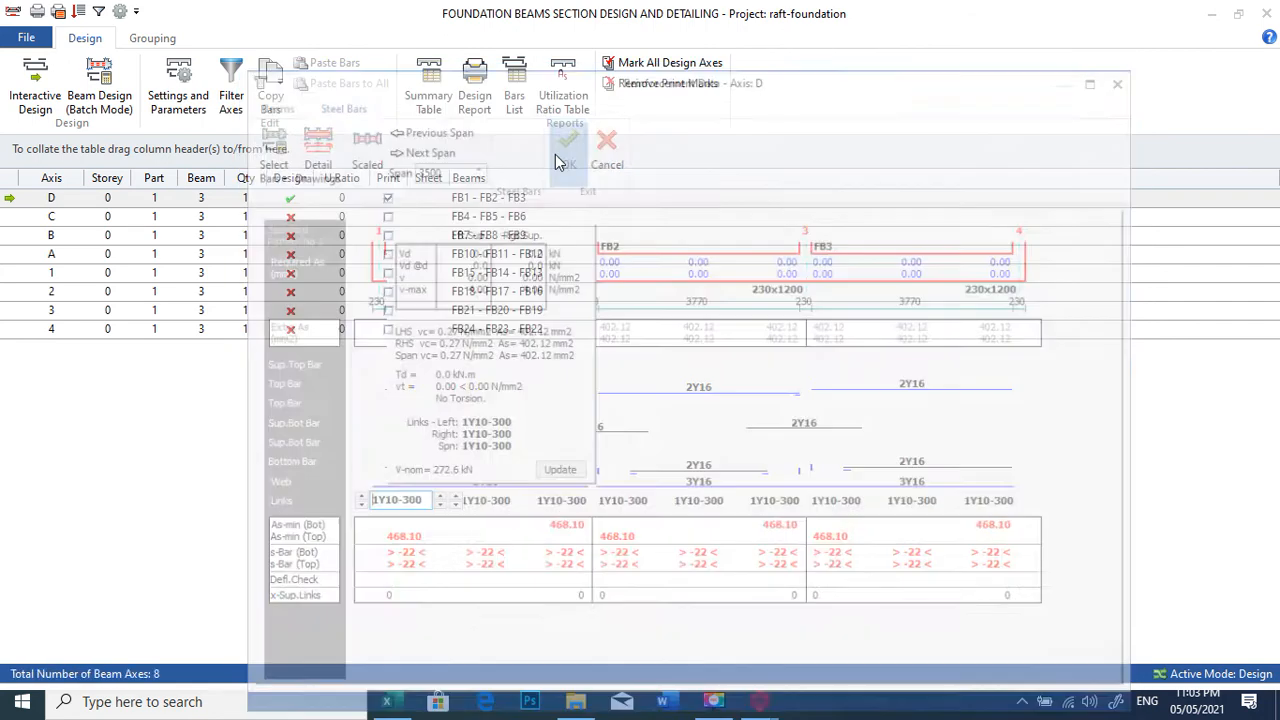
- Review and accept the steel bars of foundation beam axes C, B and A one by one
double_click(500, 216)
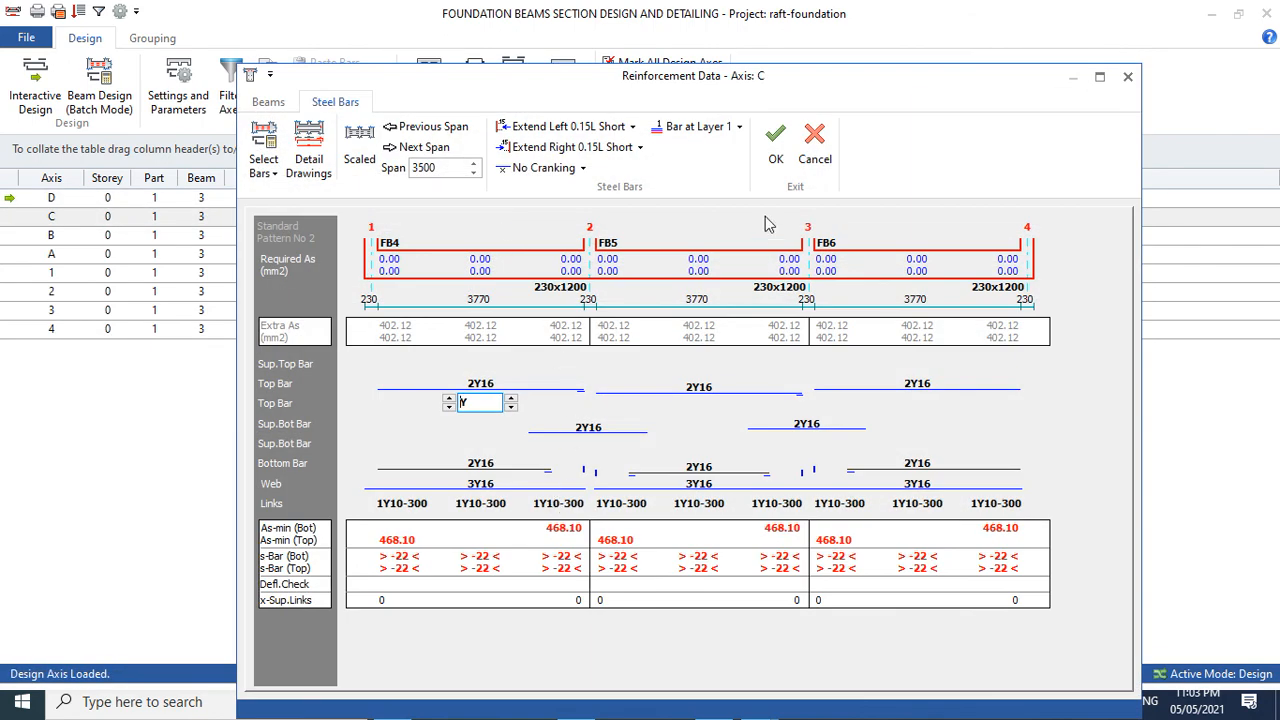
left_click(776, 145)
double_click(455, 236)
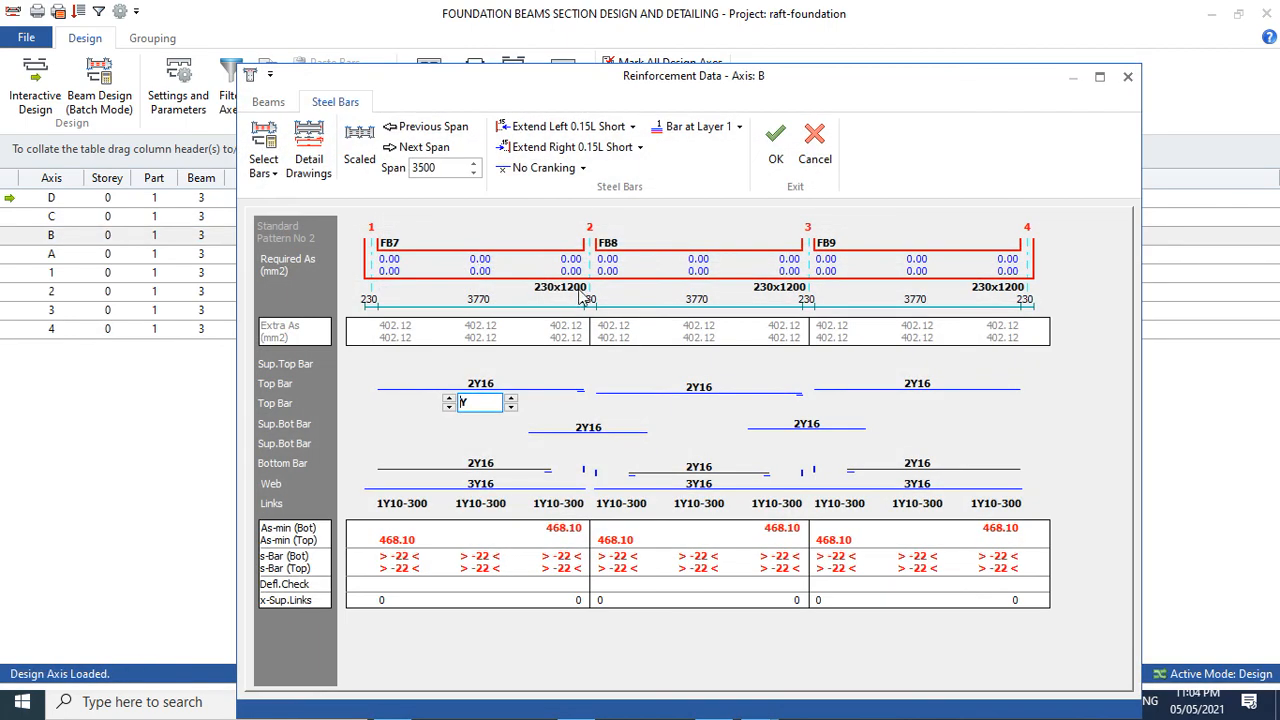
left_click(776, 145)
double_click(477, 254)
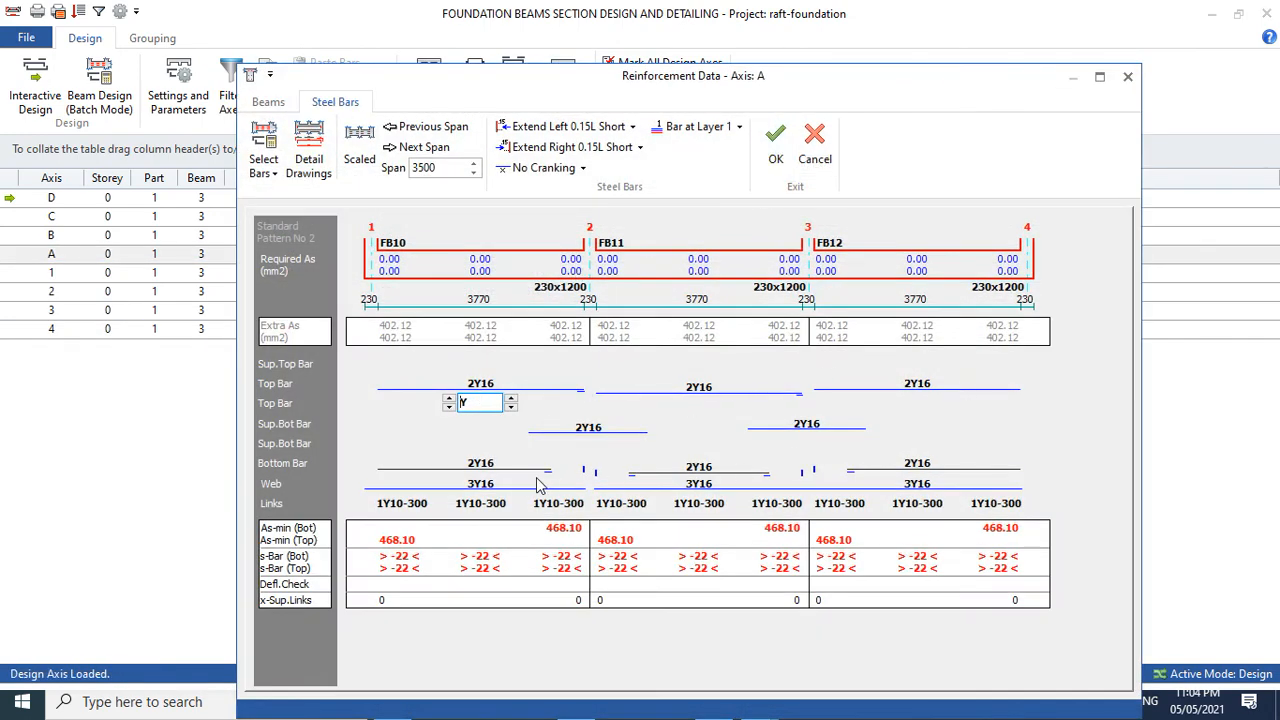
left_click(773, 140)
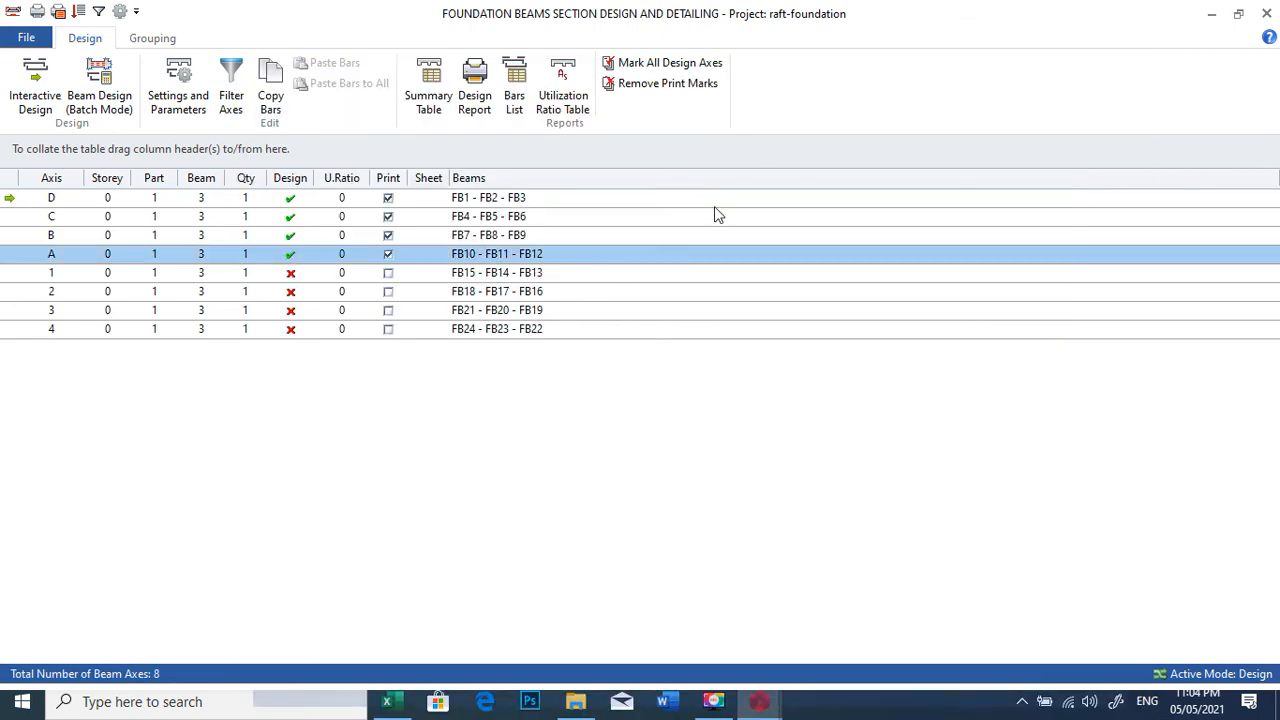
- Review and accept the steel bars of foundation beam axes 1 and 2
left_click(474, 272)
double_click(474, 272)
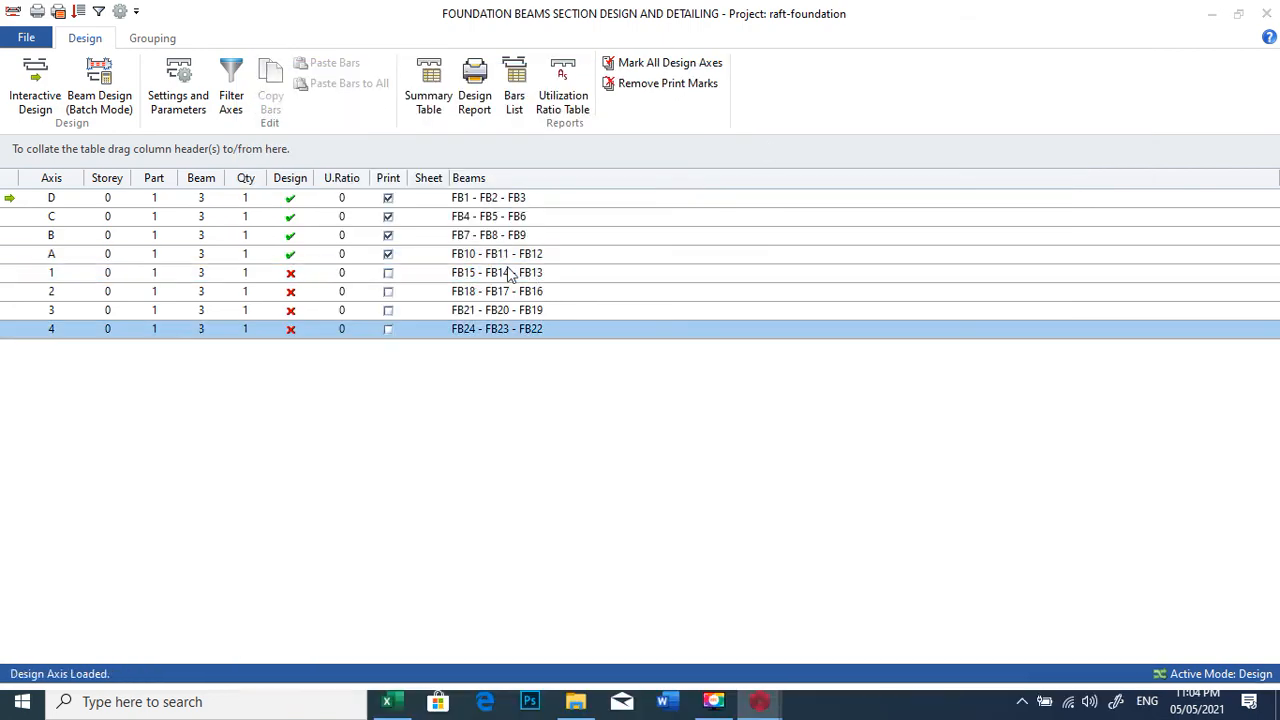
left_click(773, 140)
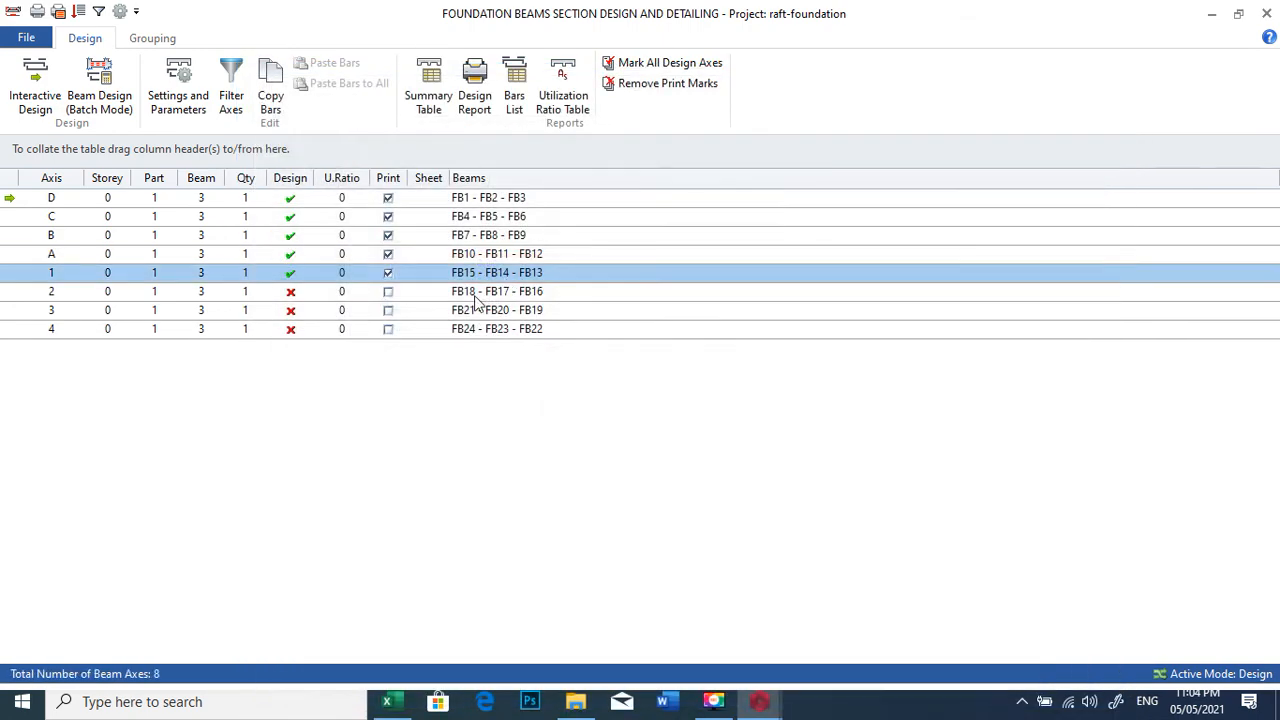
left_click(472, 293)
double_click(543, 290)
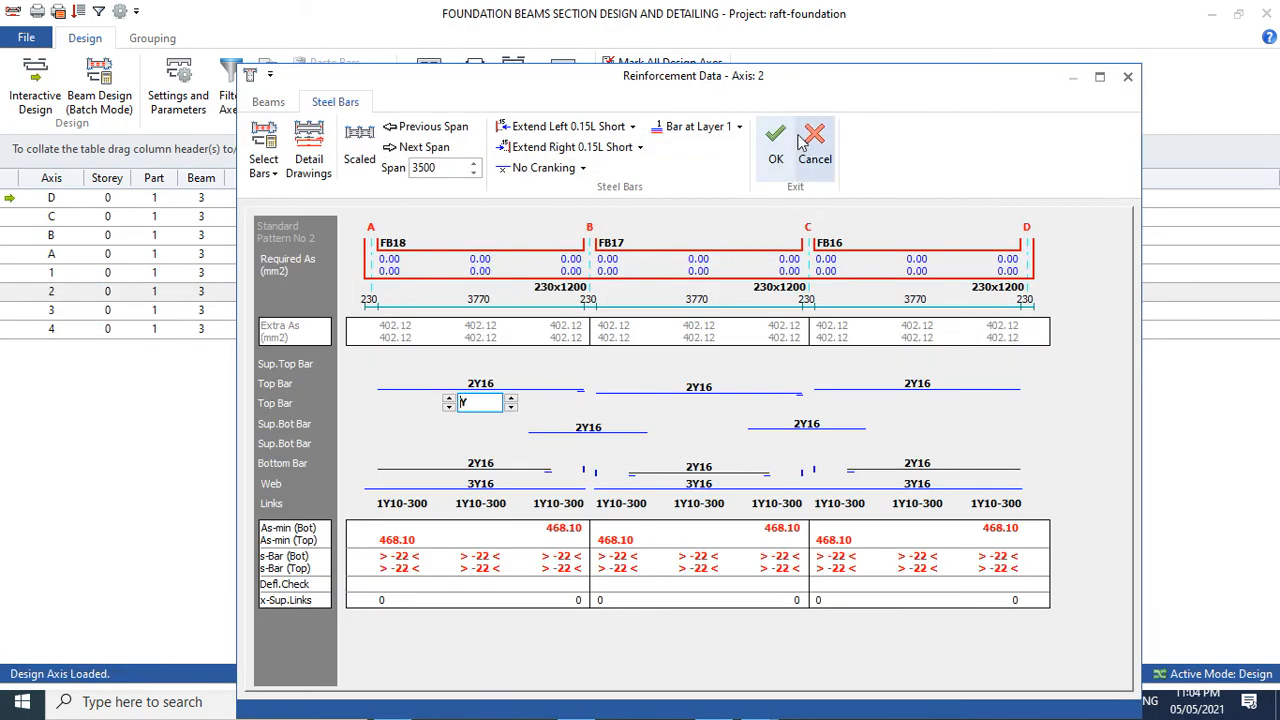
left_click(775, 140)
- Accept the steel bars of foundation beam axes 3 and 4 and close the foundation beam design
left_click(437, 312)
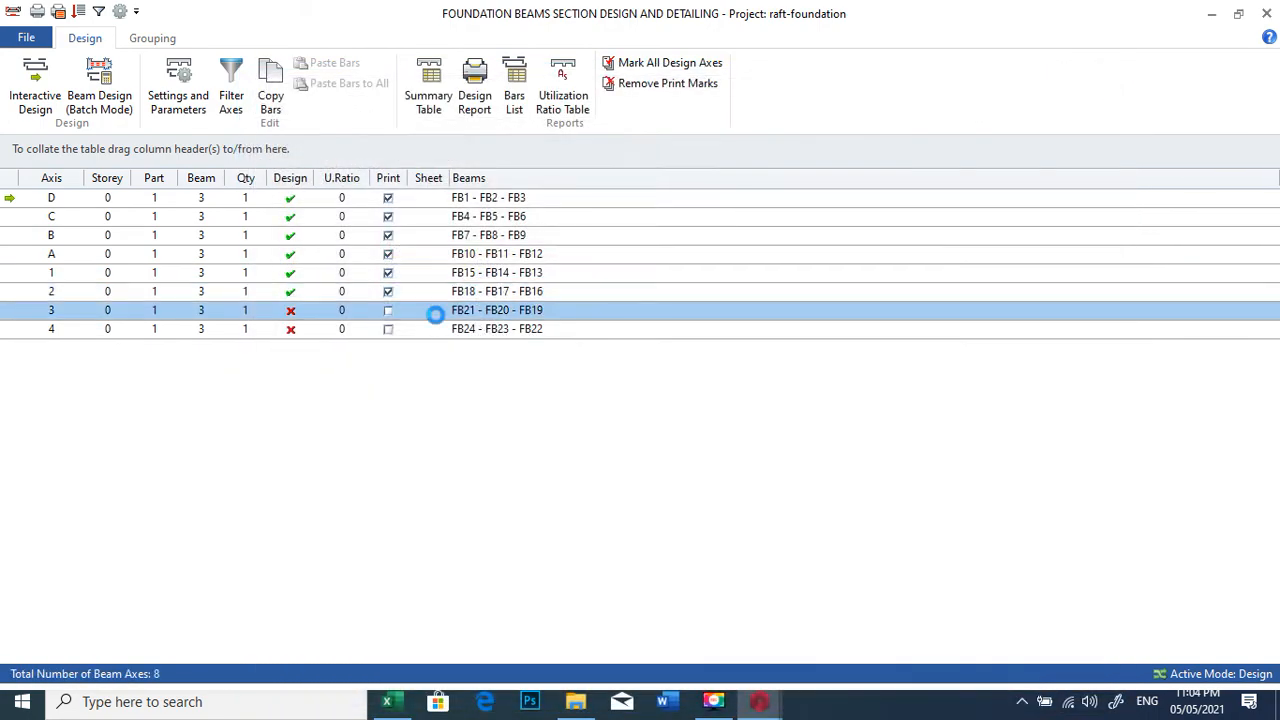
double_click(440, 312)
left_click(778, 142)
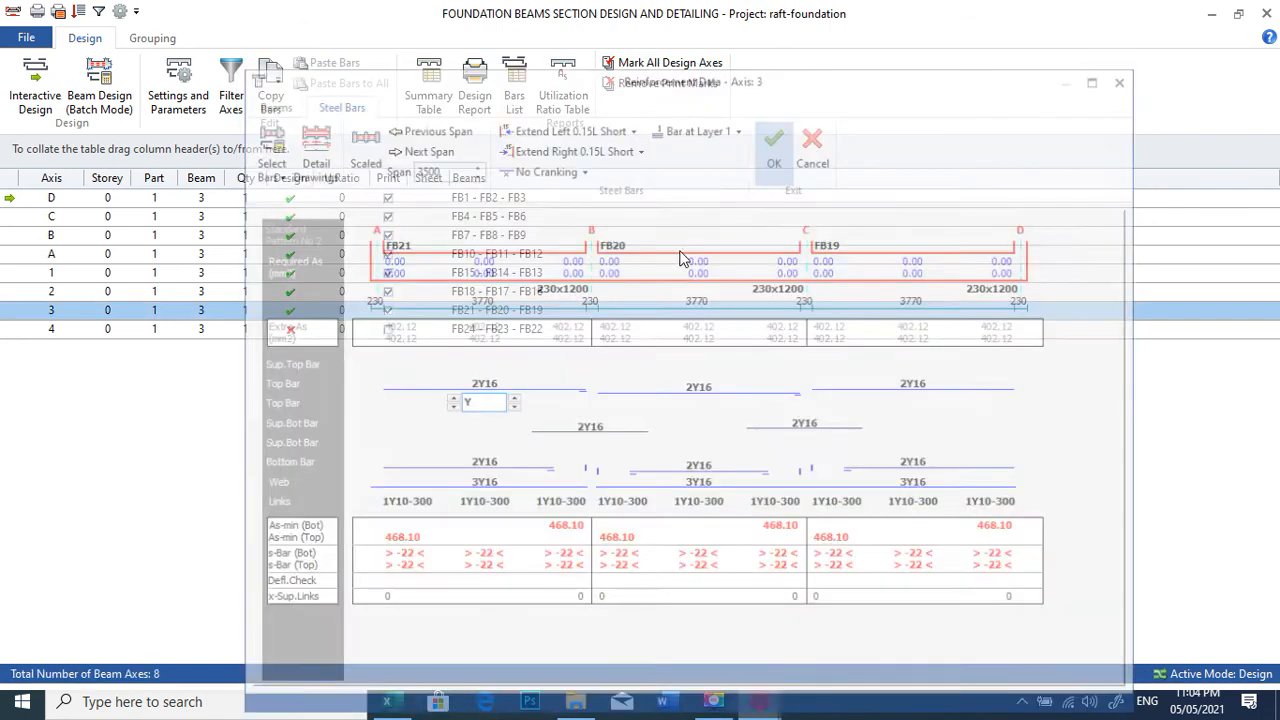
left_click(470, 330)
double_click(475, 332)
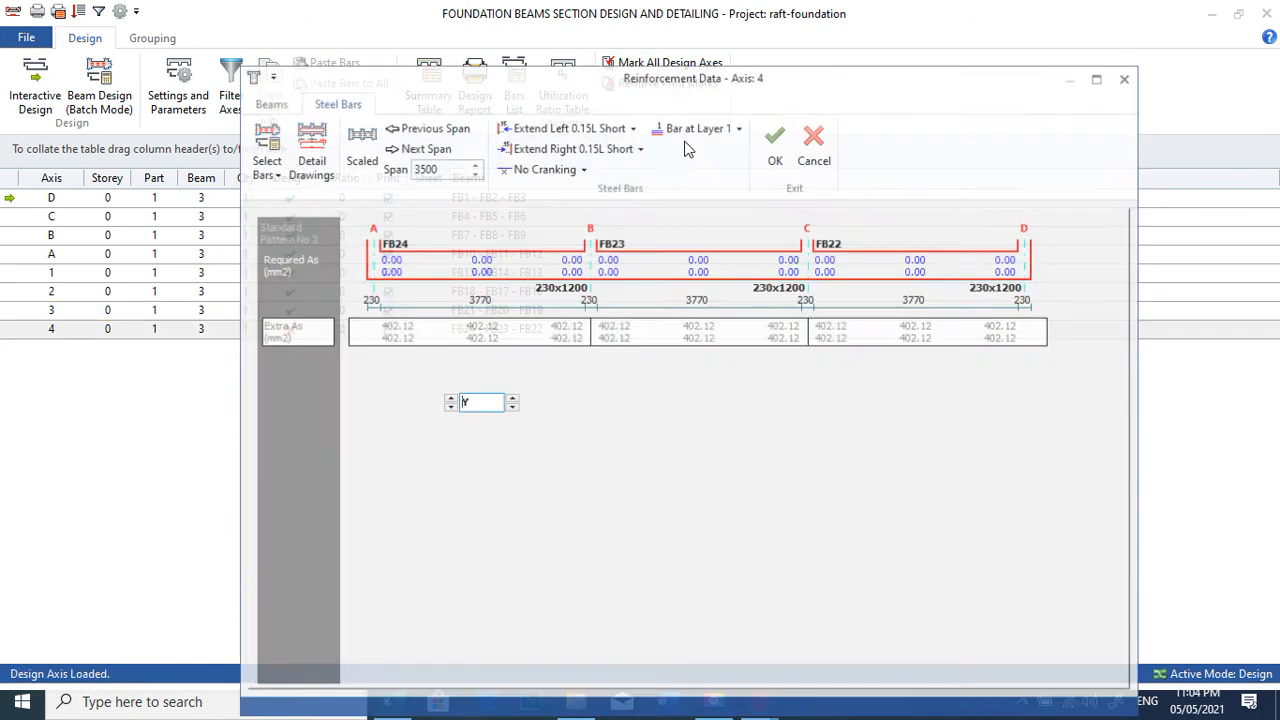
left_click(772, 150)
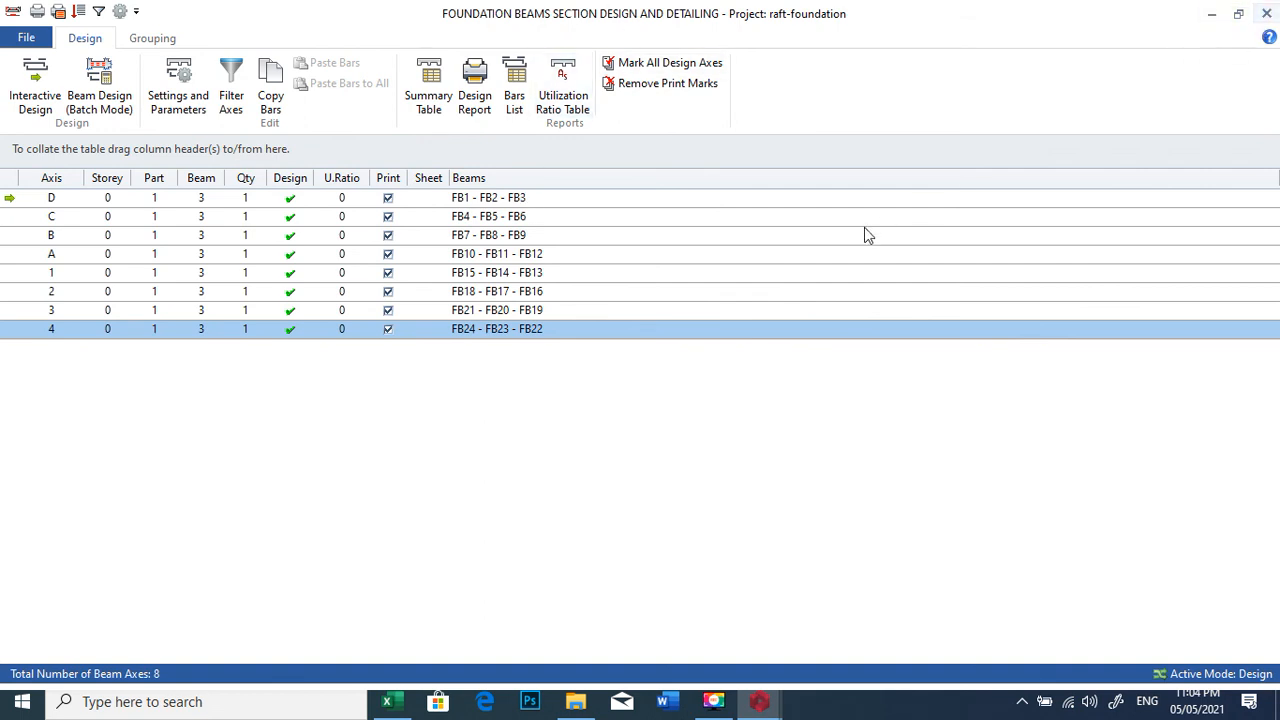
left_click(1266, 13)
- Examine the Storey 0 raft plan with its foundation beams, slab strips and strip reinforcement labels
scroll(729, 277, "up", 4)
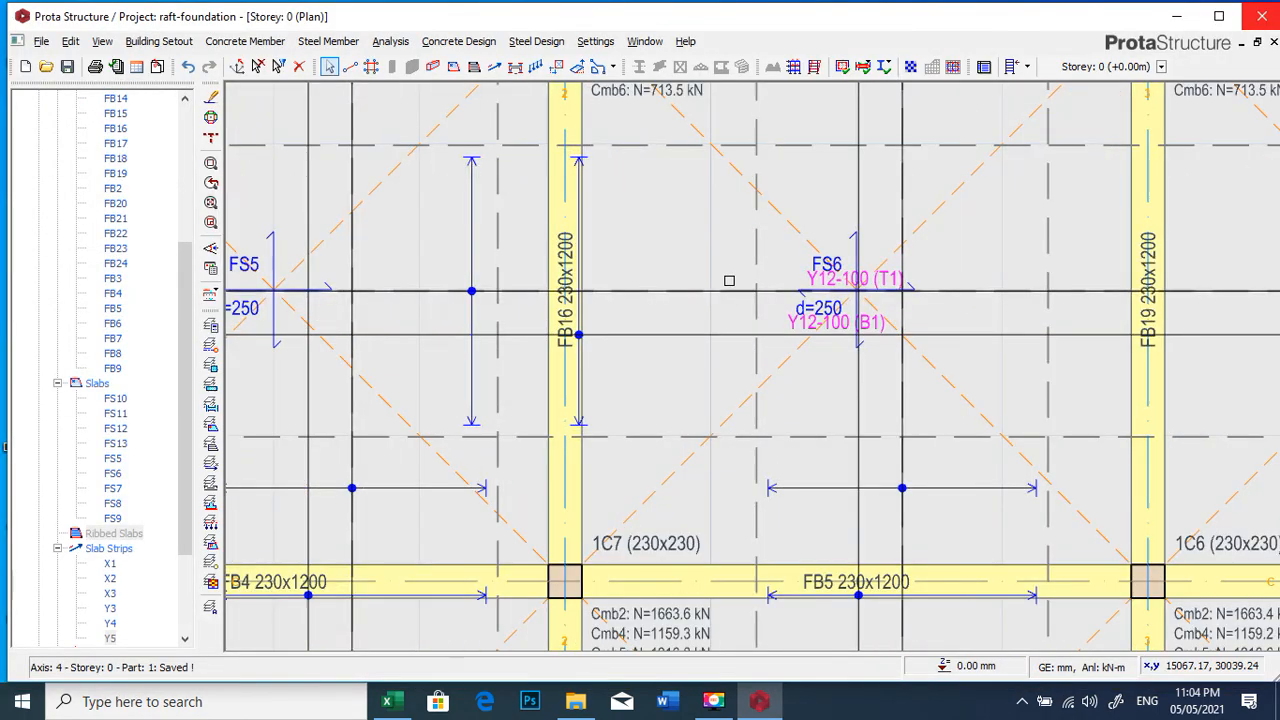
scroll(660, 280, "down", 2)
scroll(811, 239, "up", 2)
scroll(700, 270, "down", 3)
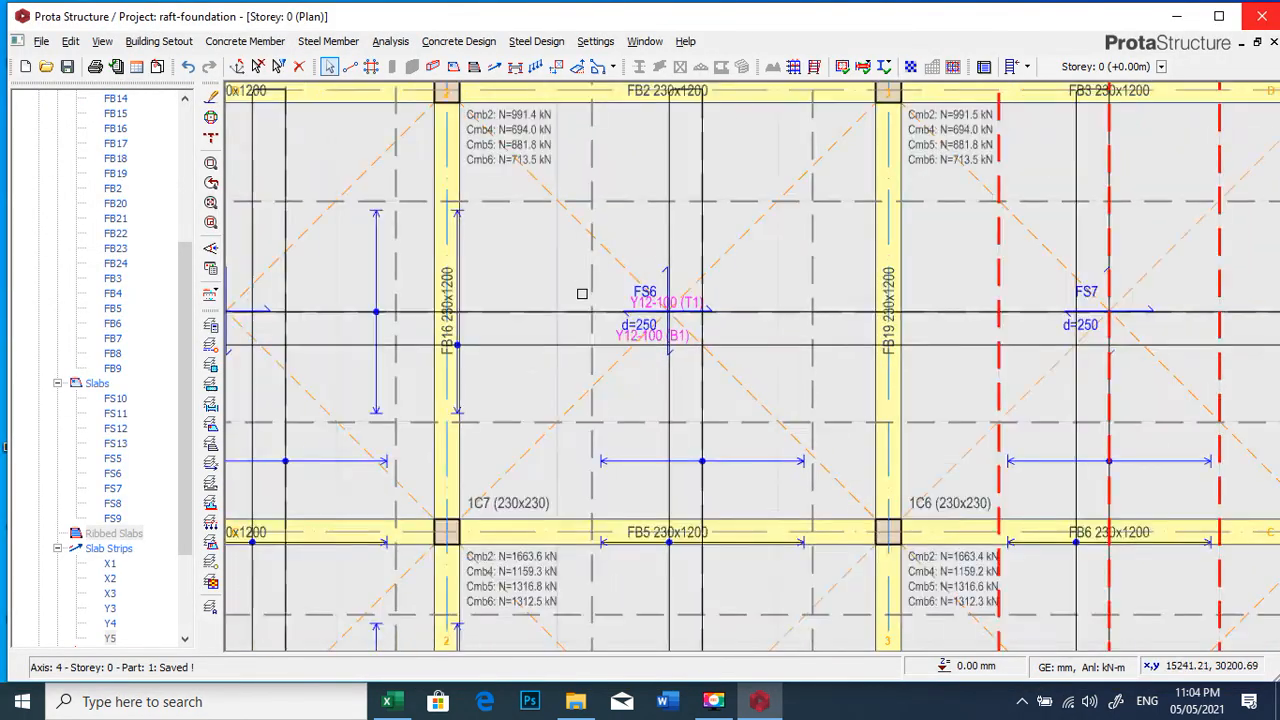
scroll(486, 349, "up", 2)
scroll(531, 193, "down", 2)
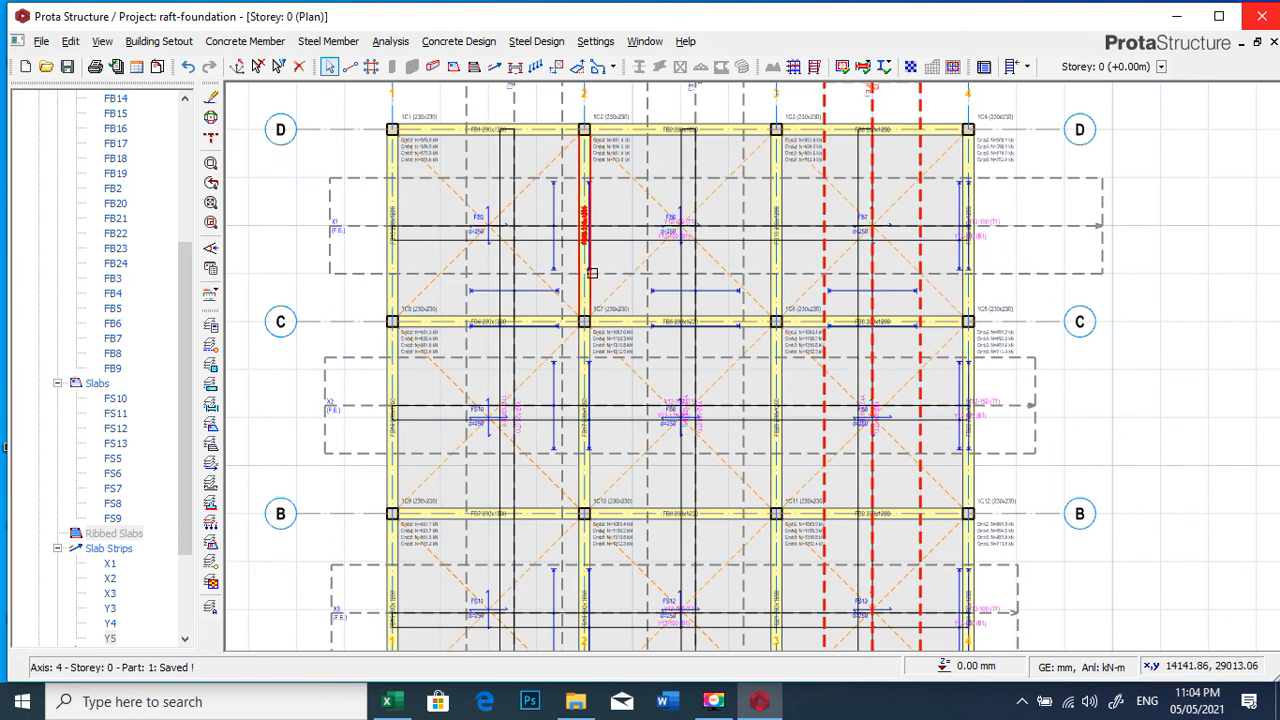
scroll(672, 230, "up", 3)
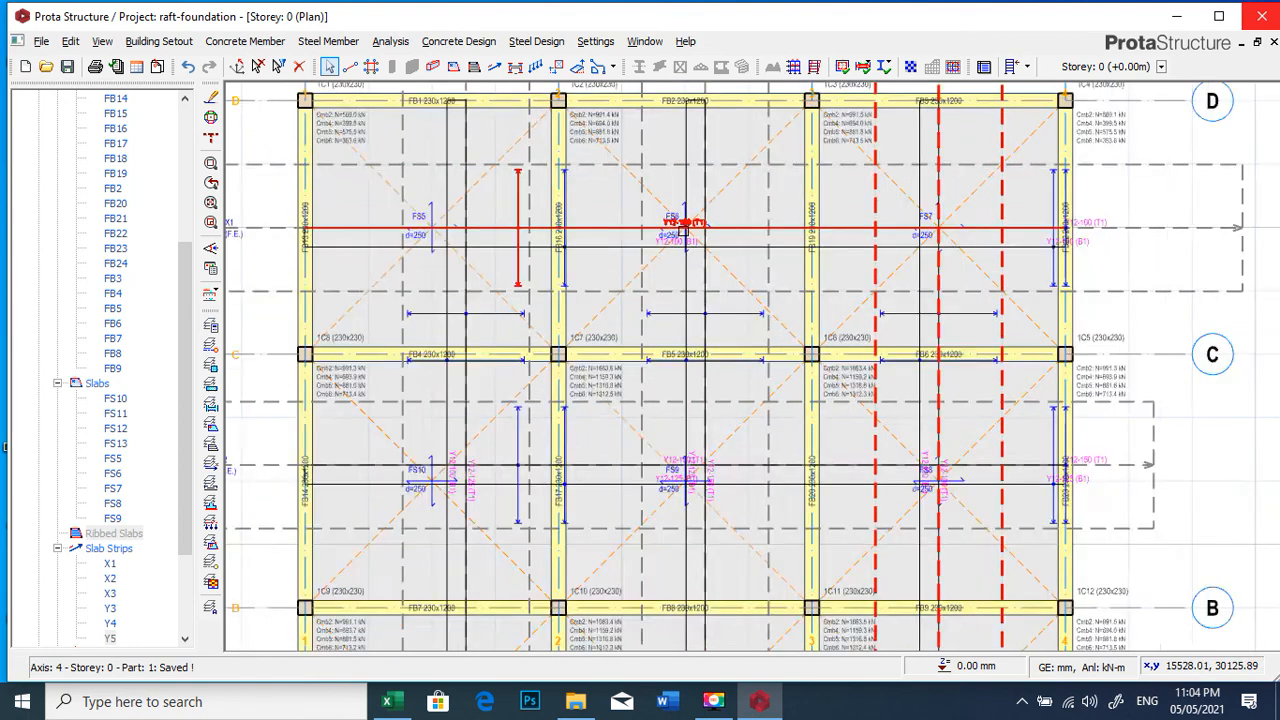
scroll(679, 268, "down", 3)
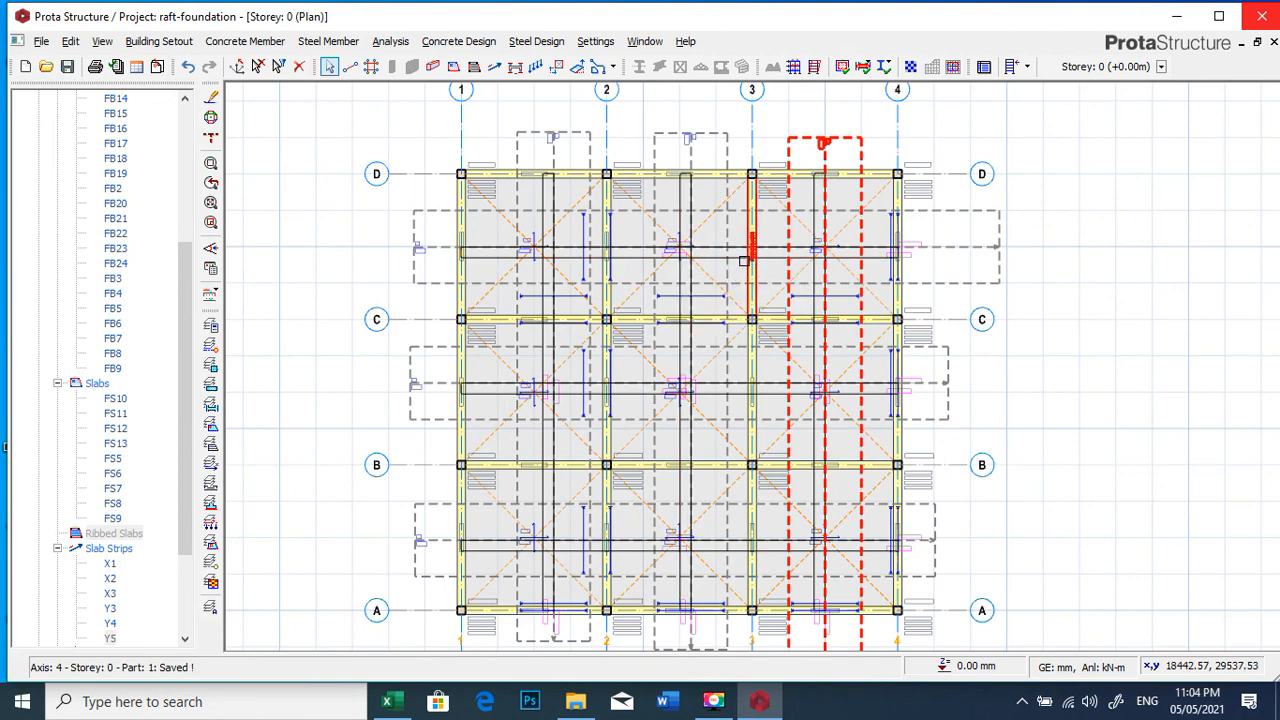
scroll(740, 270, "up", 3)
scroll(706, 240, "down", 3)
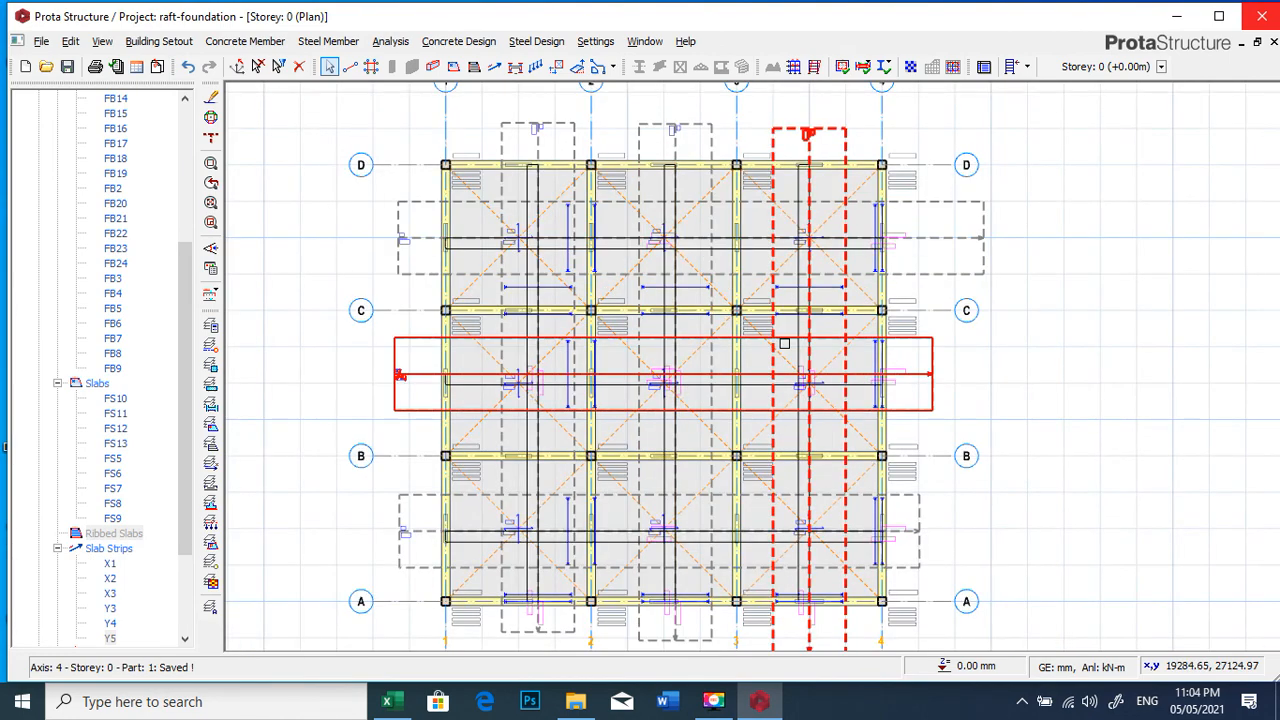